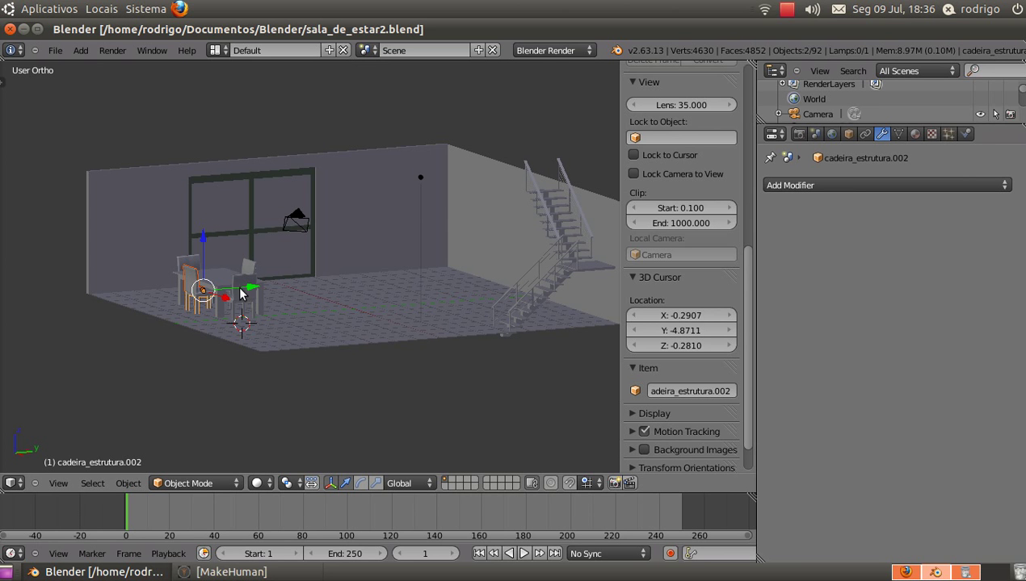
Place the 3D cursor near the room's far corner, between the window wall and the staircase wall
scroll(208, 287, "up", 5)
middle_click_drag(218, 228, 240, 270)
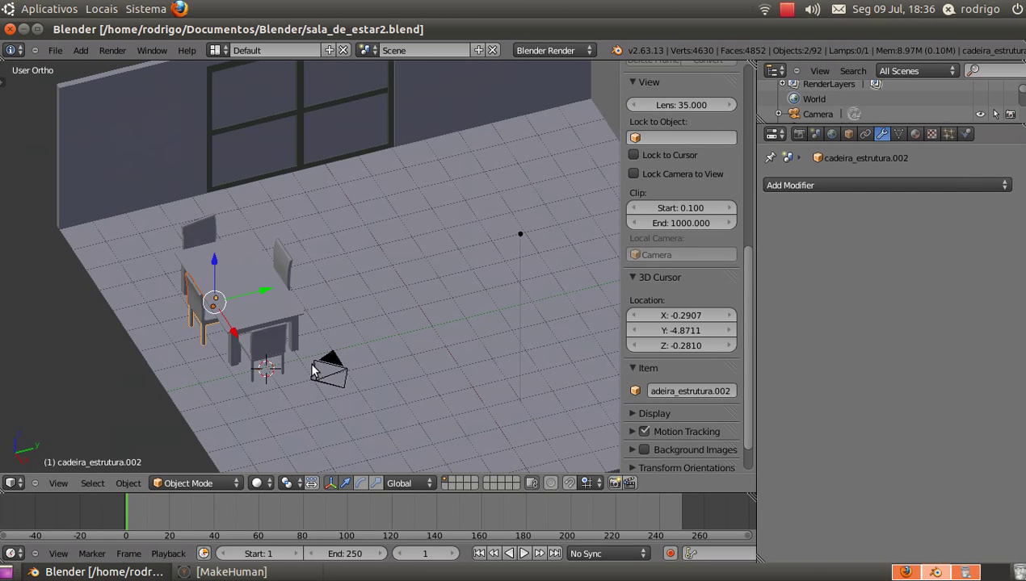
middle_click_drag(361, 298, 194, 305)
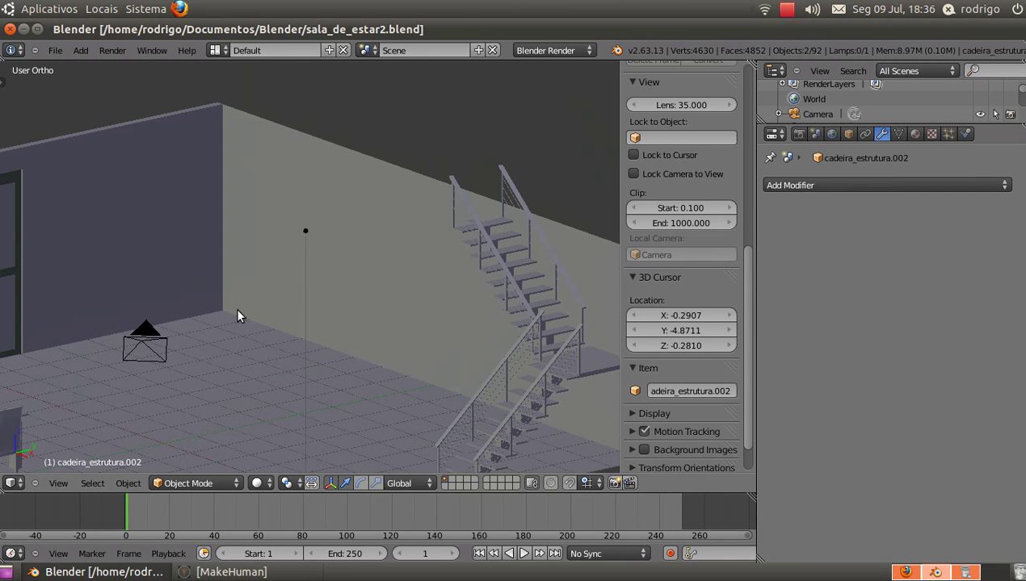
middle_click_drag(231, 311, 293, 289, "shift")
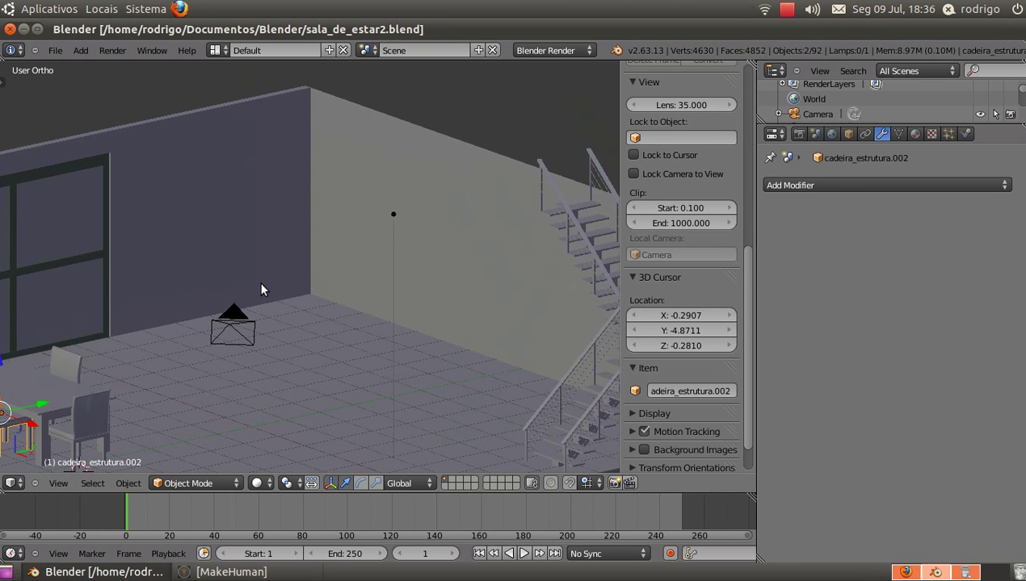
scroll(275, 242, "down", 4)
scroll(277, 283, "up", 8)
left_click(261, 137)
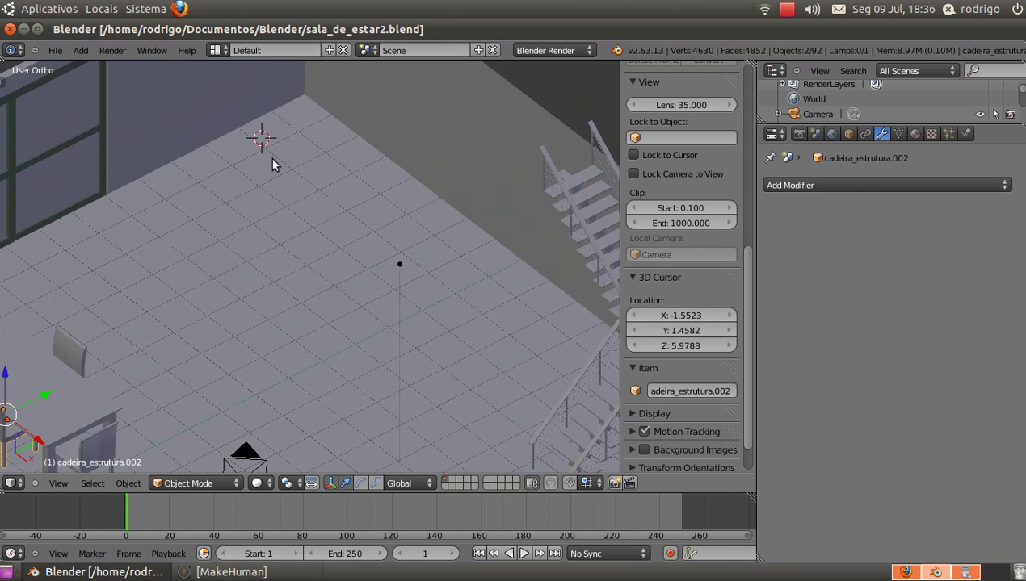
Reposition the 3D cursor low in the room's far corner, using the right and front orthographic views
scroll(272, 164, "down", 7)
middle_click_drag(327, 381, 391, 339)
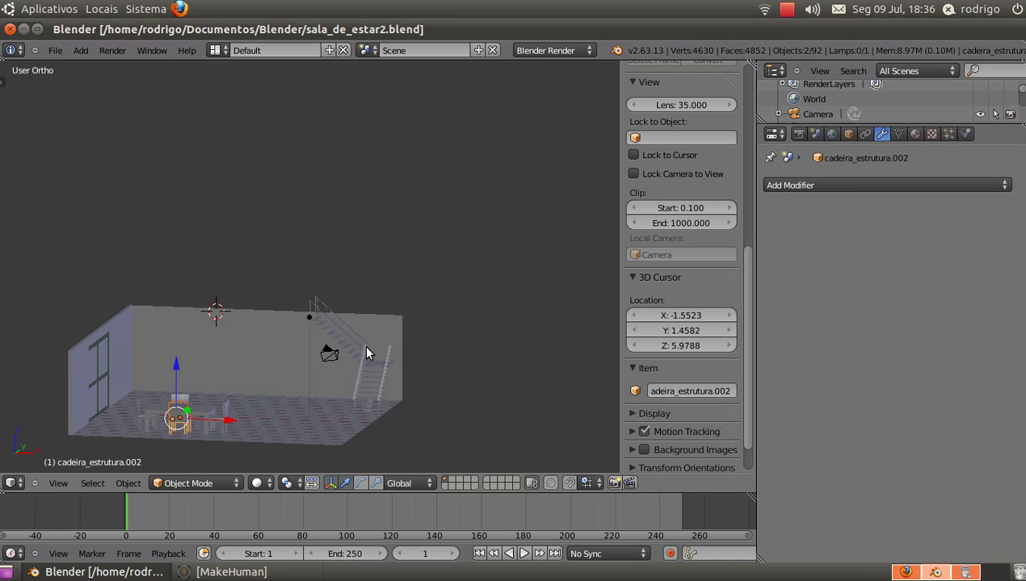
key("KP_3")
scroll(348, 400, "up", 8)
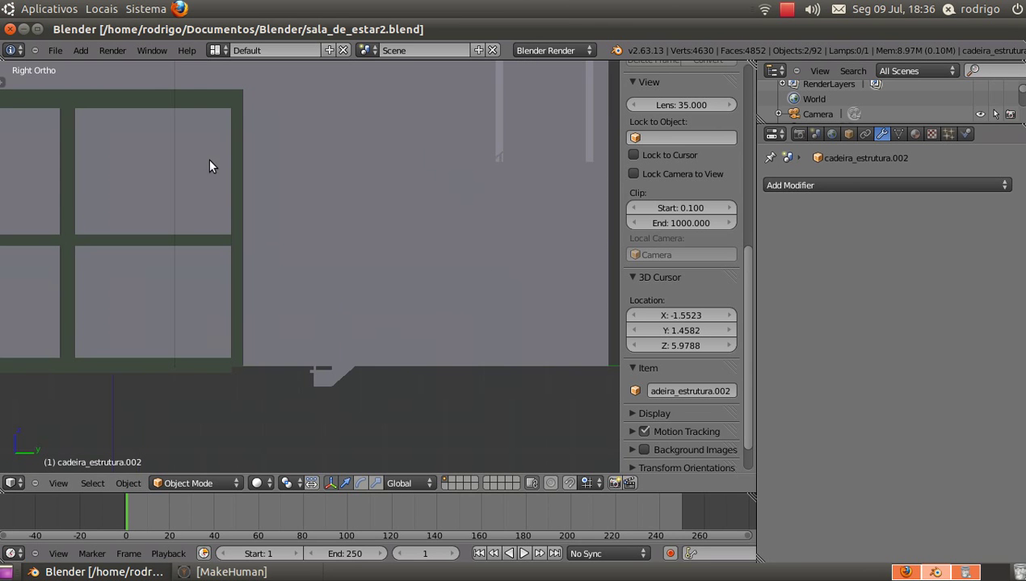
left_click(543, 304)
scroll(534, 326, "down", 2)
key("KP_1")
middle_click_drag(108, 300, 513, 293, "shift")
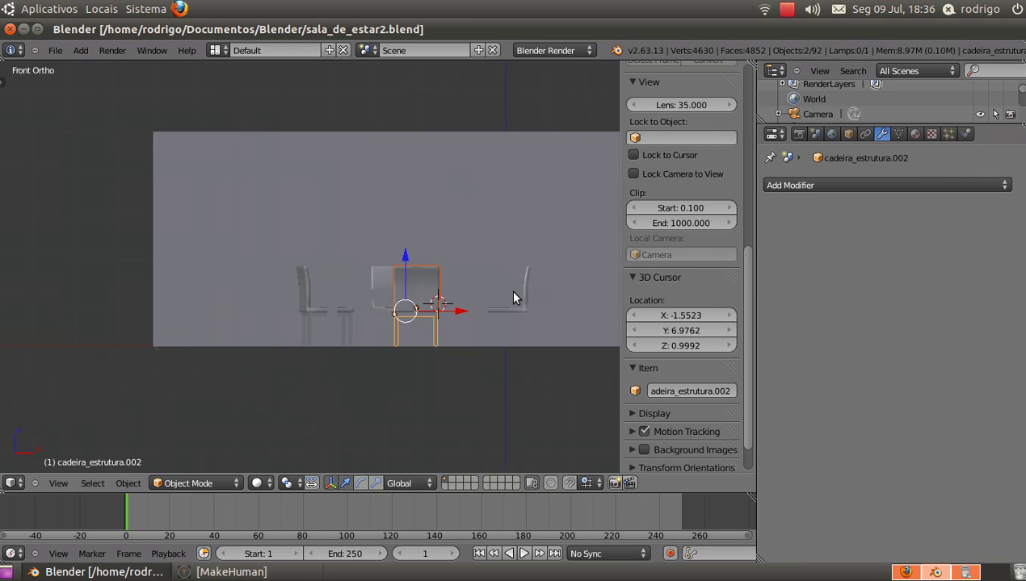
left_click(224, 316)
Shift the 3D cursor onto the floor beside the staircase wall, at about X -5.20, Y 7.58, Z -0.09
scroll(258, 318, "down", 3)
middle_click_drag(259, 319, 226, 238)
scroll(218, 173, "up", 5)
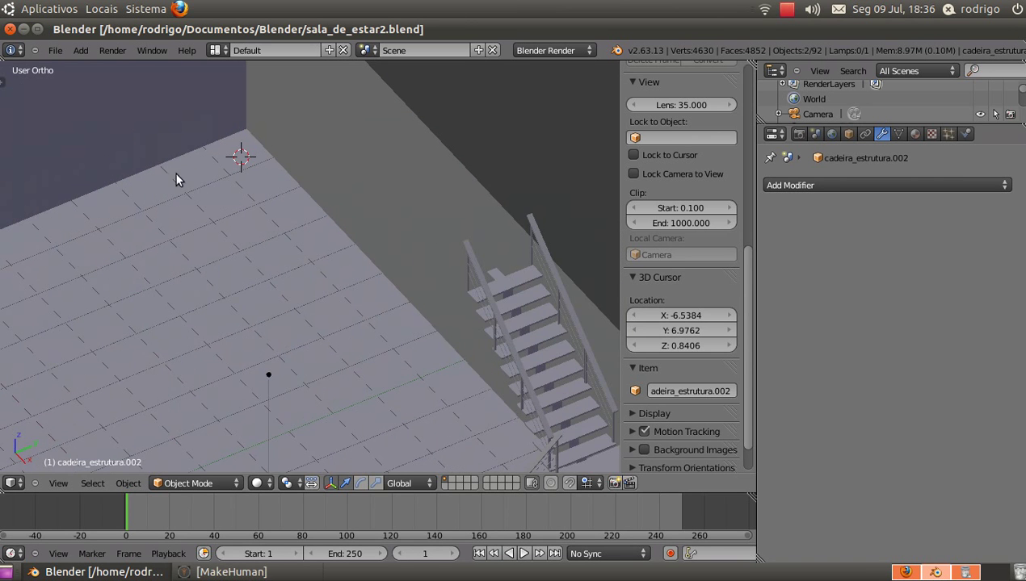
scroll(129, 184, "down", 5)
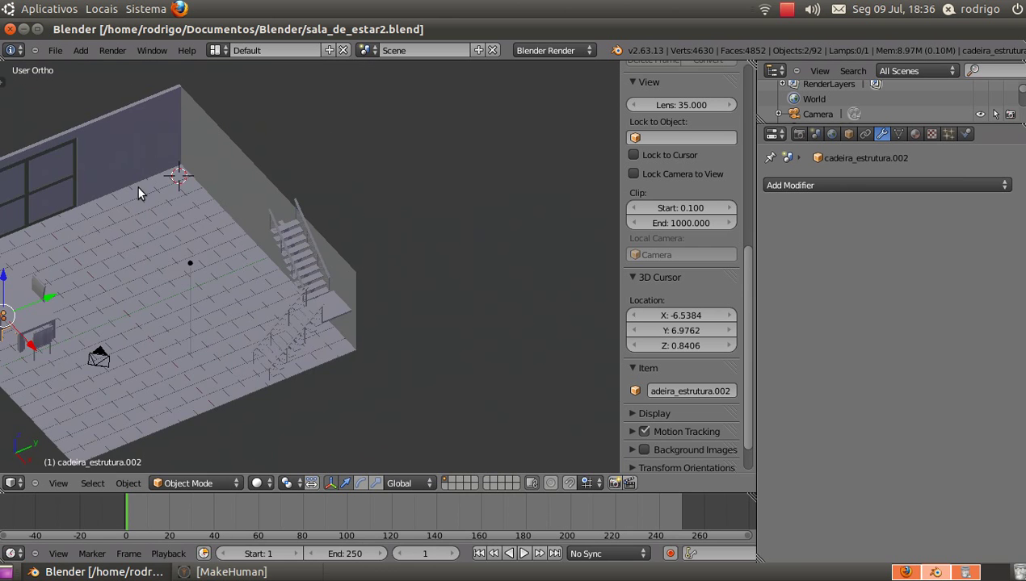
scroll(153, 192, "up", 3)
left_click(198, 201)
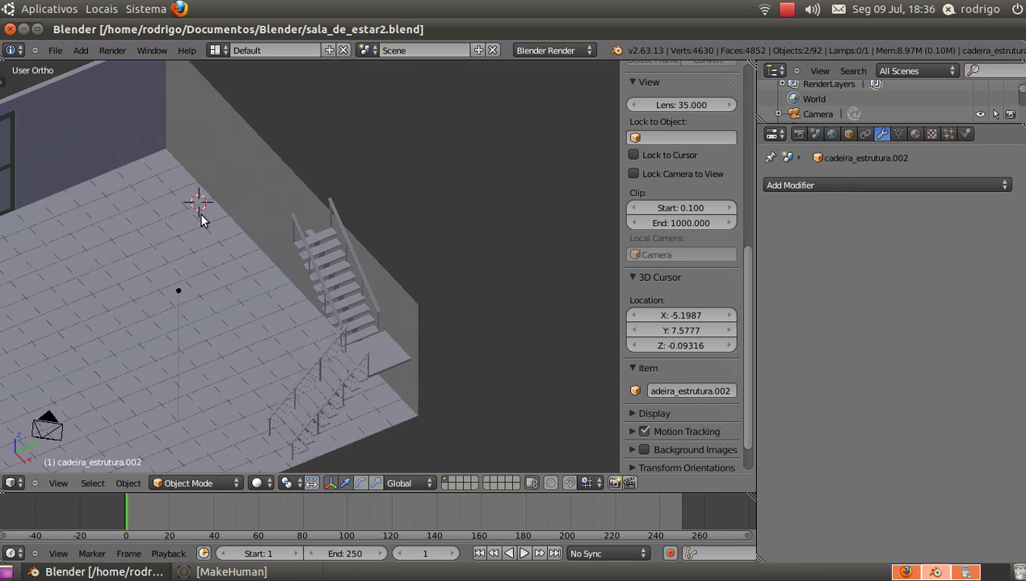
Add a cube mesh at the 3D cursor in the room's far corner
scroll(201, 215, "down", 2)
middle_click_drag(202, 282, 327, 255)
middle_click_drag(149, 283, 408, 259, "shift")
scroll(314, 242, "up", 5)
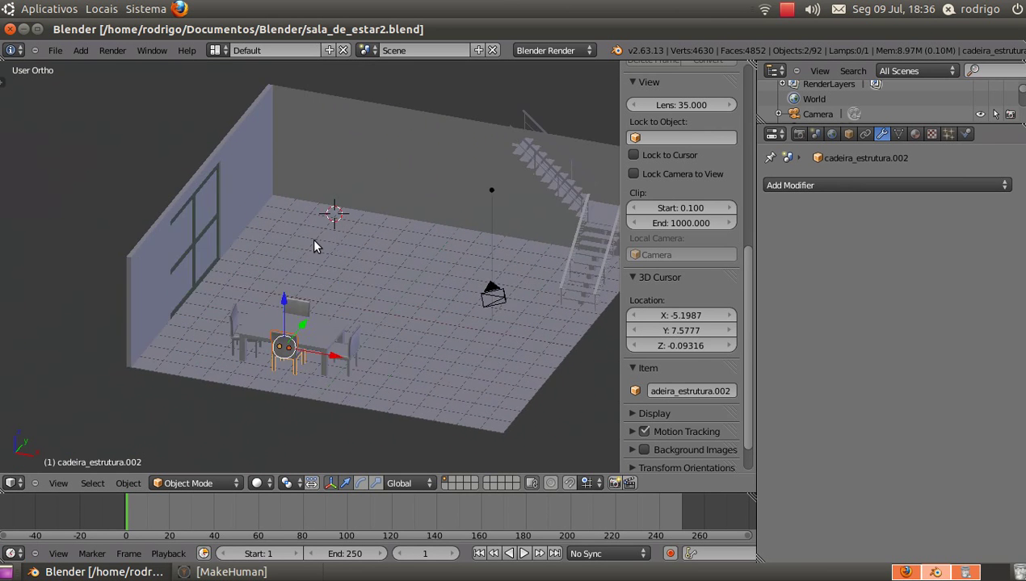
key("shift+a")
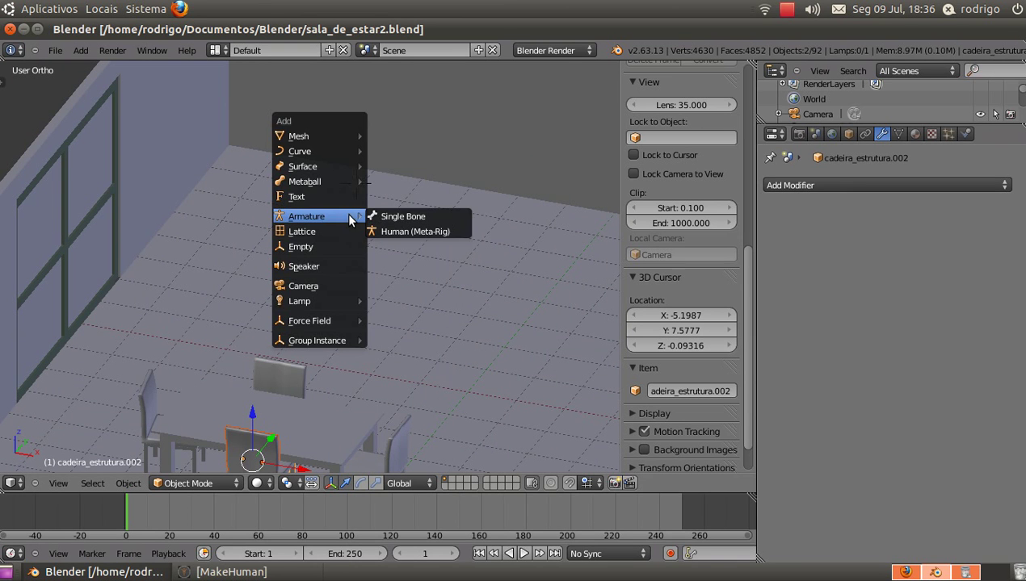
mouse_move(323, 136)
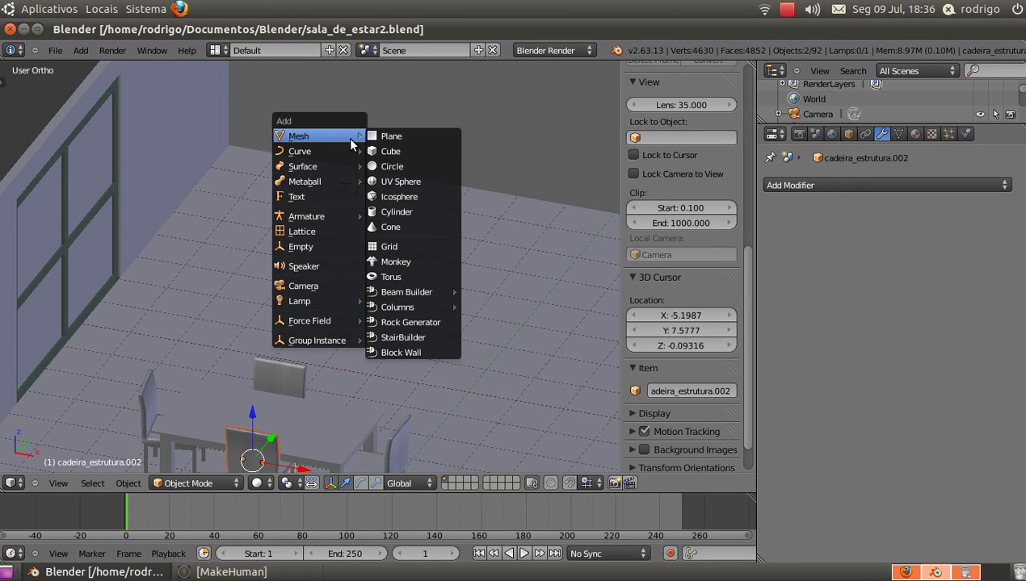
left_click(390, 152)
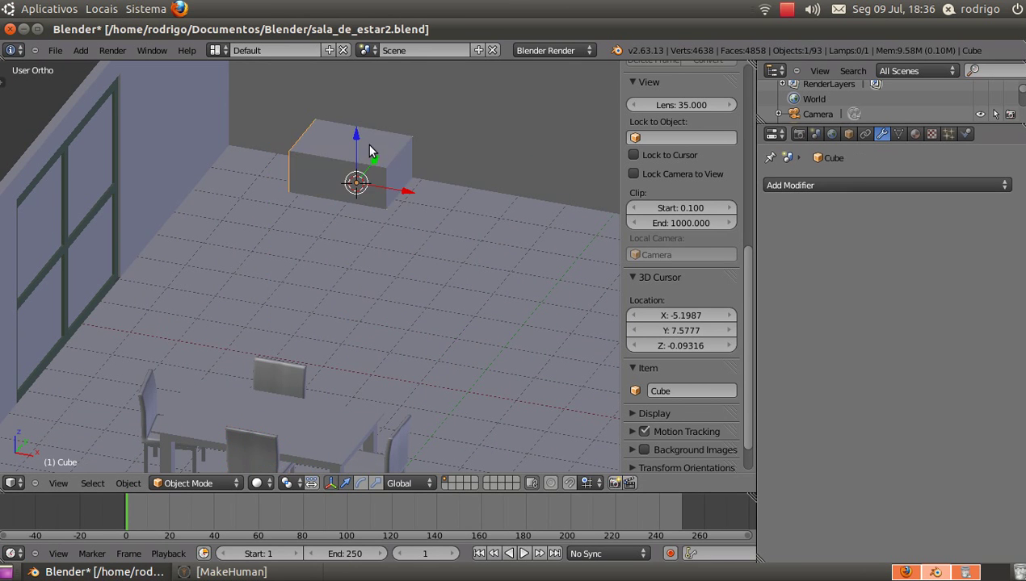
Move the cube away from the back wall and raise it along Z so it stands clear of the floor
left_click_drag(373, 160, 434, 252)
left_click_drag(391, 193, 394, 134)
middle_click_drag(432, 163, 396, 173)
left_click_drag(421, 176, 453, 162)
scroll(451, 243, "down", 2)
mouse_move(450, 263)
middle_mouse_down()
mouse_move(461, 245)
mouse_move(441, 260)
middle_mouse_up()
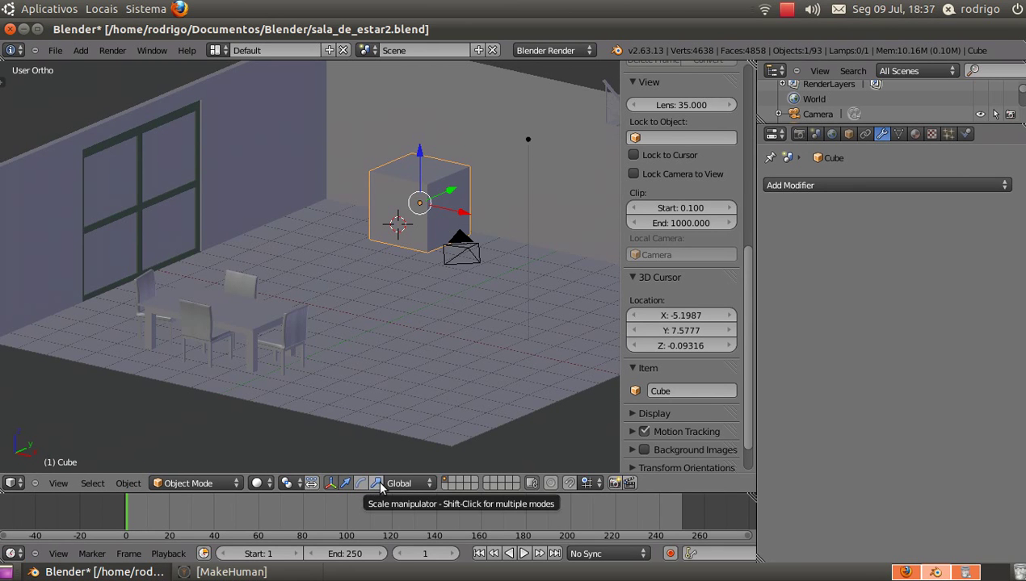
Scale the cube down along Z to a lower box, and reduce its depth slightly along Y
left_click(377, 485)
left_click_drag(420, 151, 421, 180)
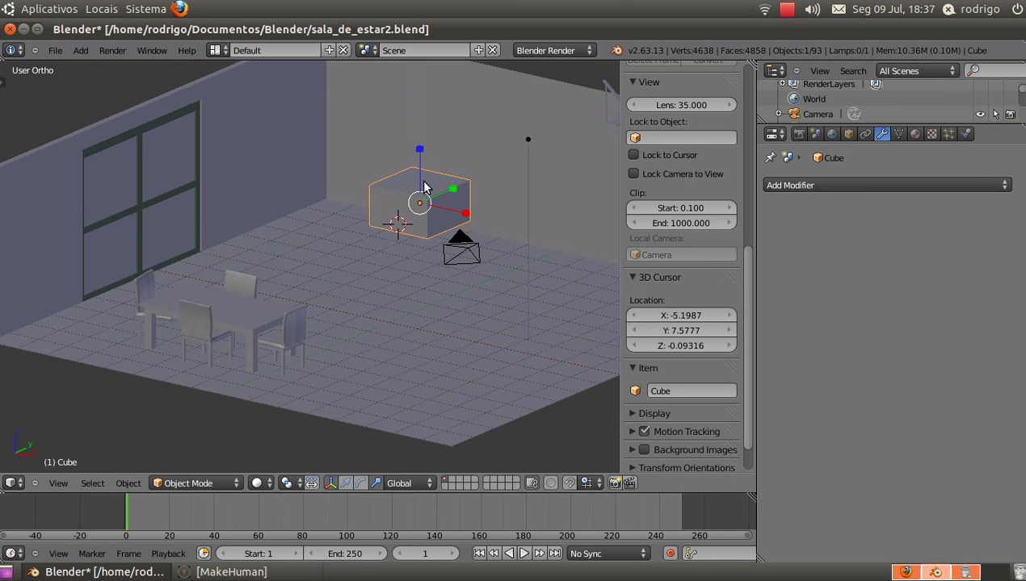
middle_click_drag(448, 175, 427, 196)
left_click_drag(461, 187, 453, 187)
middle_click_drag(454, 188, 487, 214)
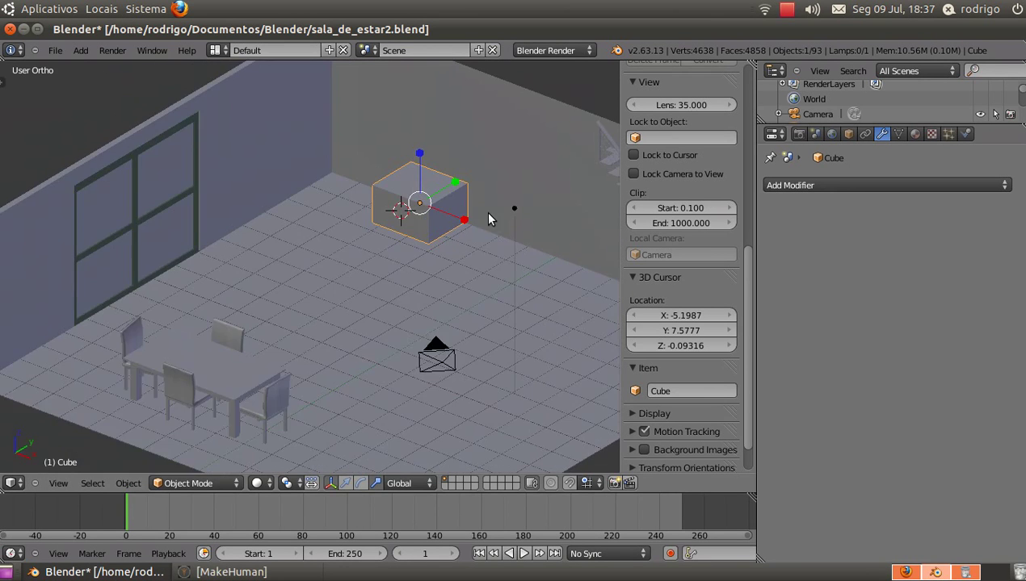
In Edit Mode, add one centered loop cut that splits the box into two halves along its X length
scroll(439, 248, "up", 3)
middle_click_drag(428, 248, 444, 220)
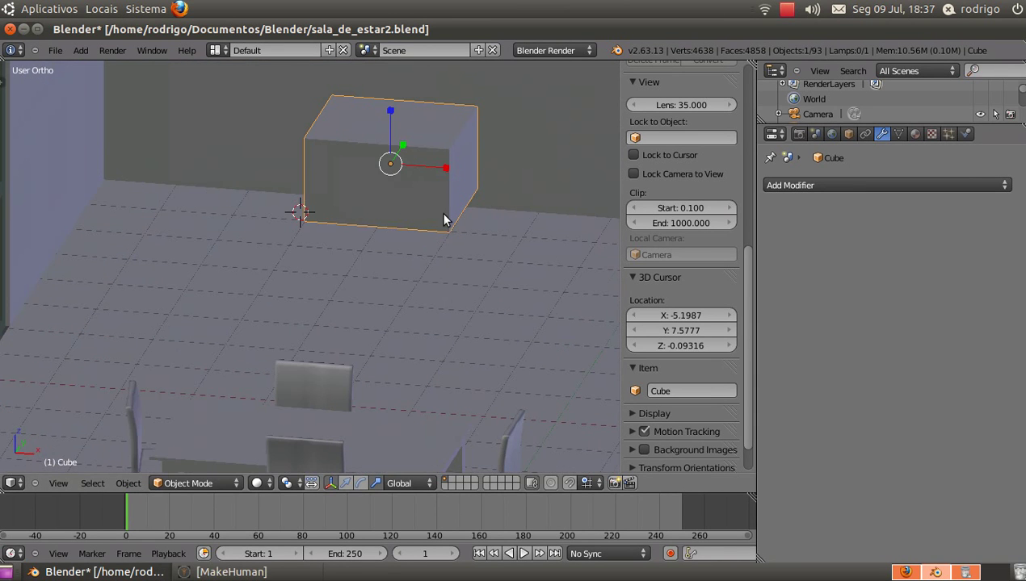
key("Tab")
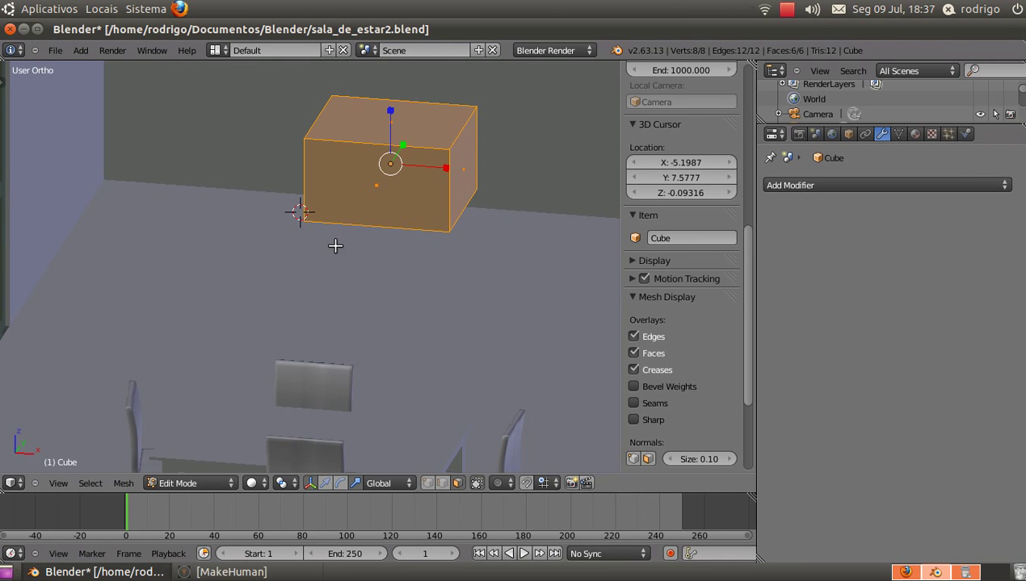
key("a")
key("ctrl+r")
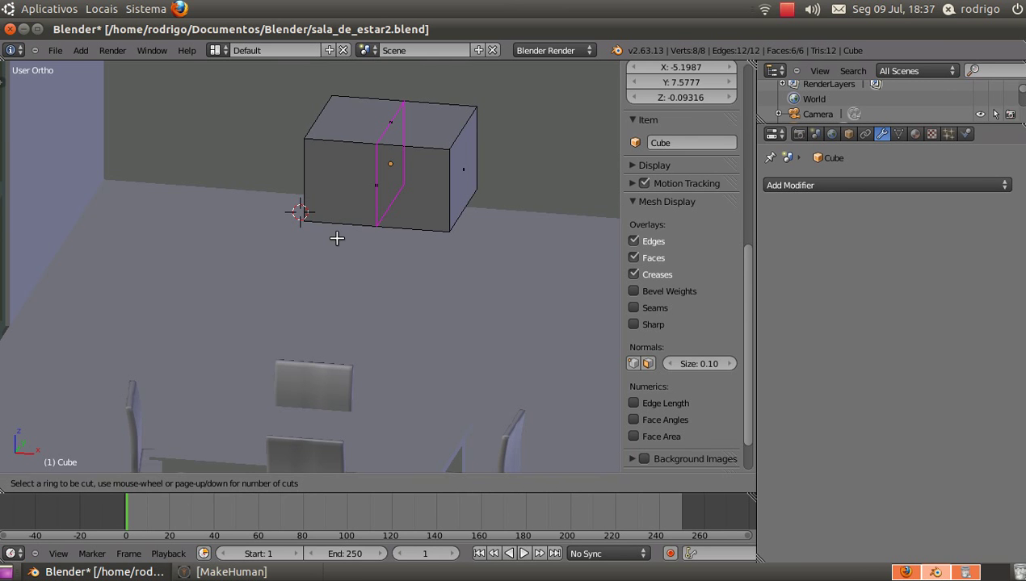
left_click(337, 238)
right_click(337, 238)
Box-select the four vertices at the end of the box facing the window wall
scroll(337, 238, "down", 3)
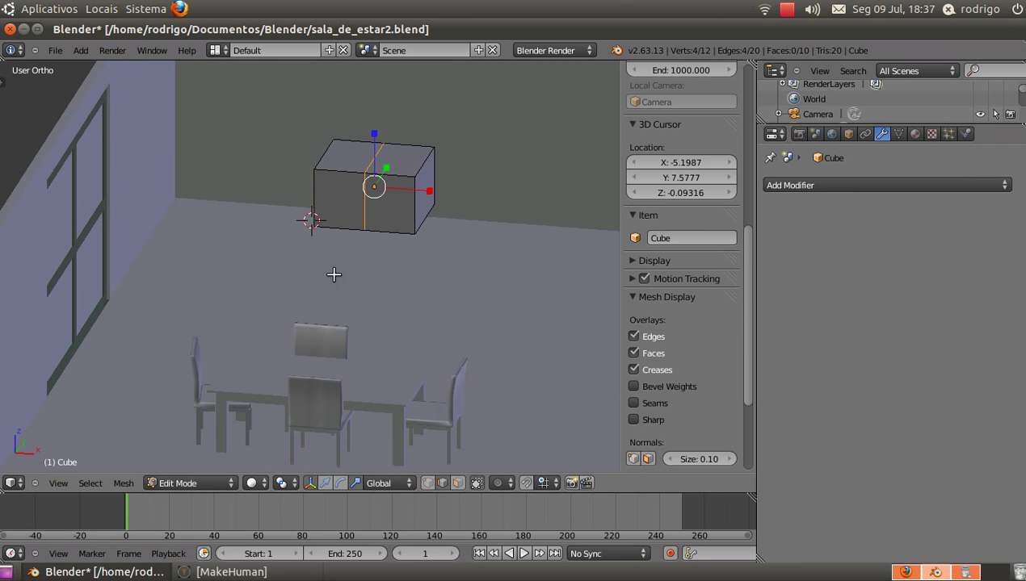
middle_click_drag(303, 277, 416, 279)
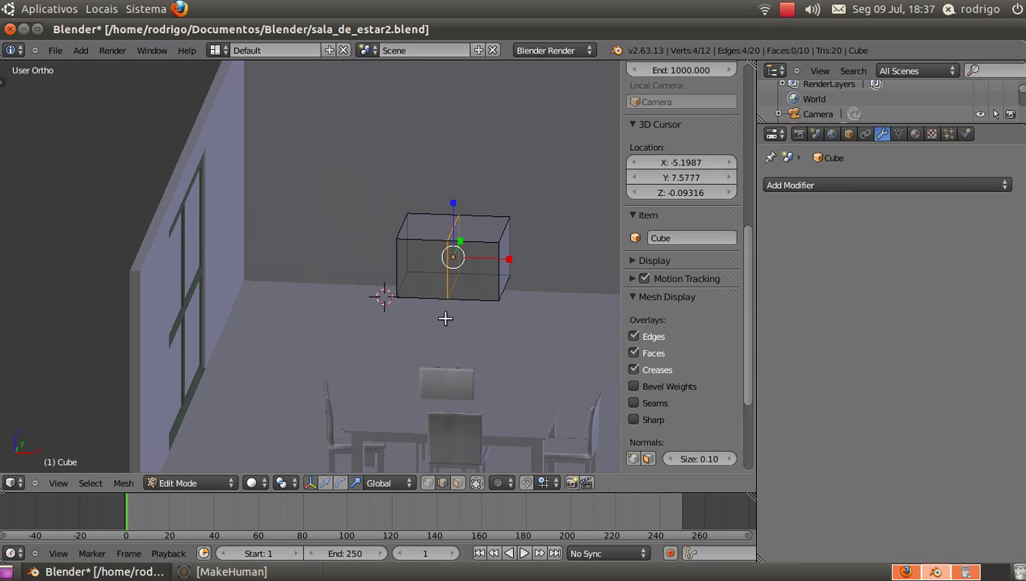
scroll(419, 222, "up", 3)
key("a")
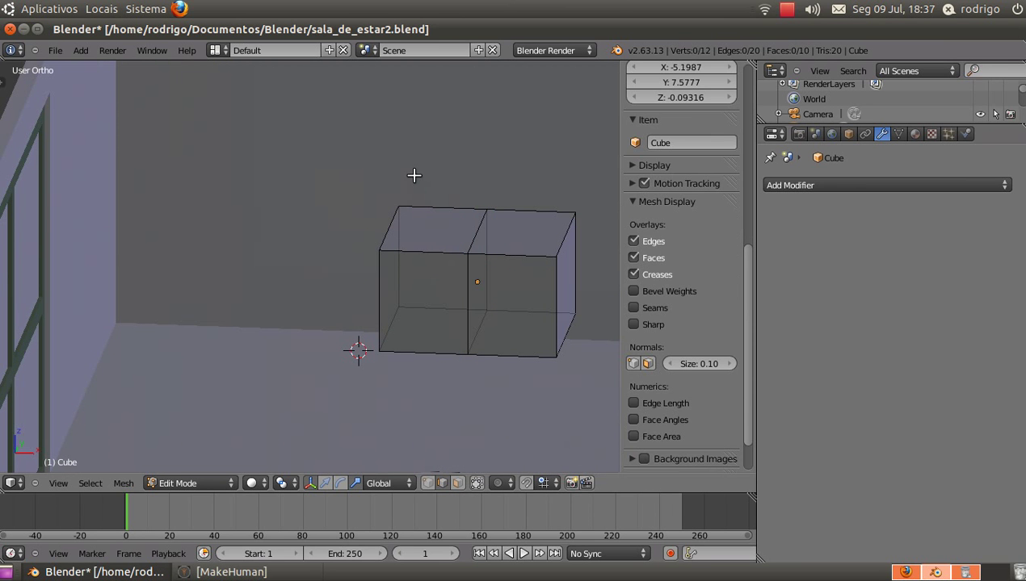
key("b")
left_click_drag(413, 174, 312, 393)
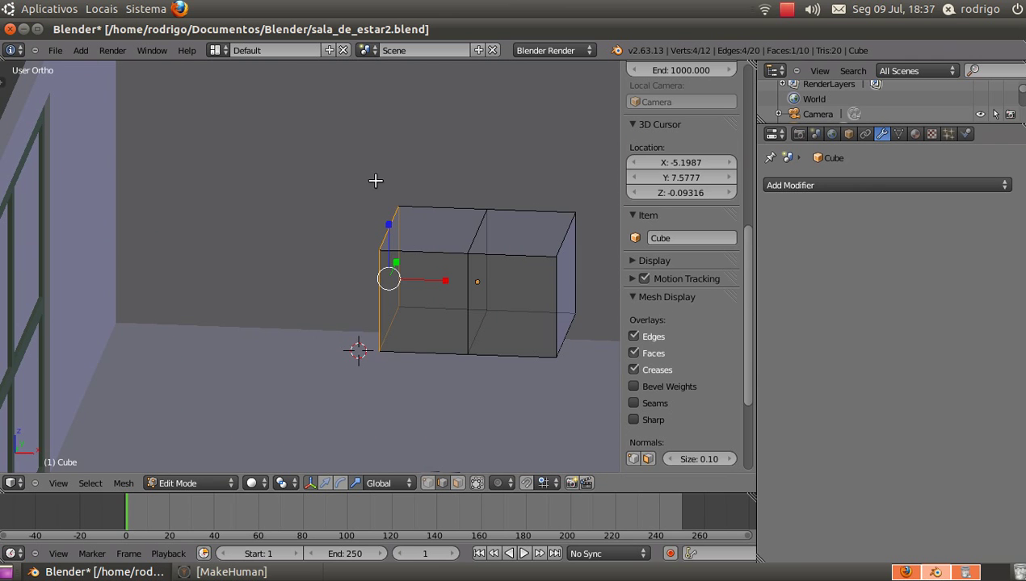
key("x")
left_click(375, 344)
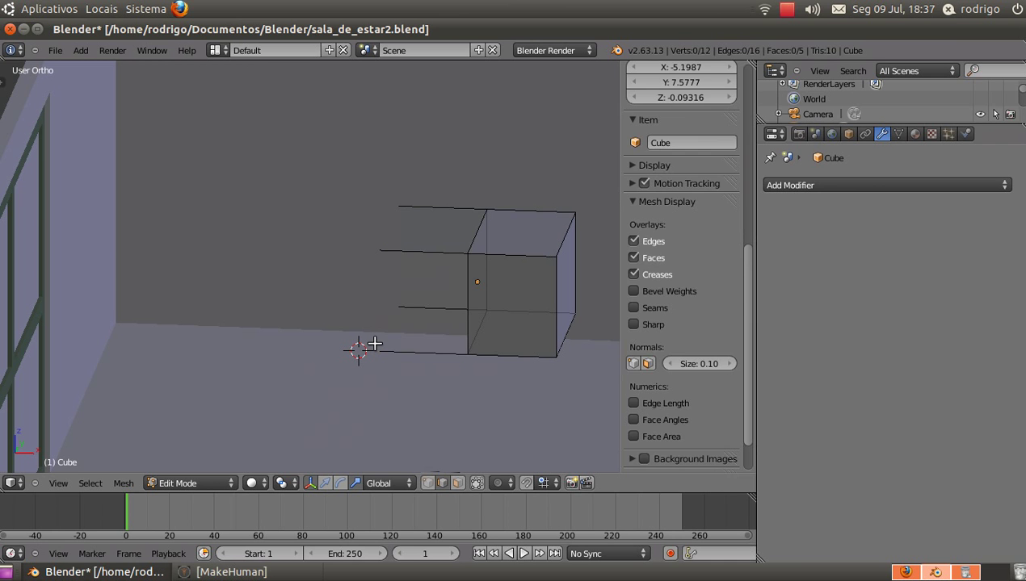
key("ctrl+z")
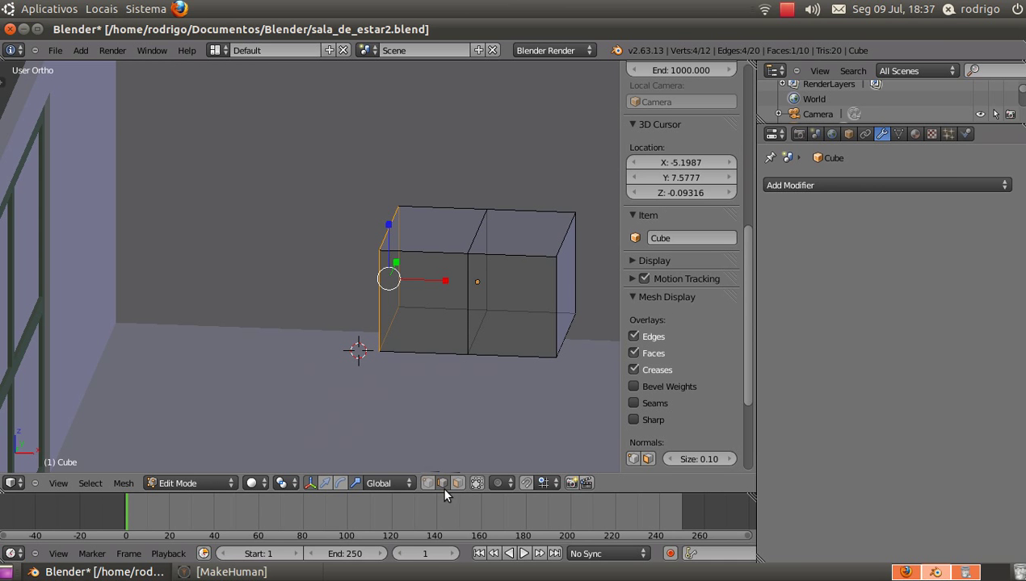
Delete the selected end vertices to remove the half of the box facing the window wall
key("x")
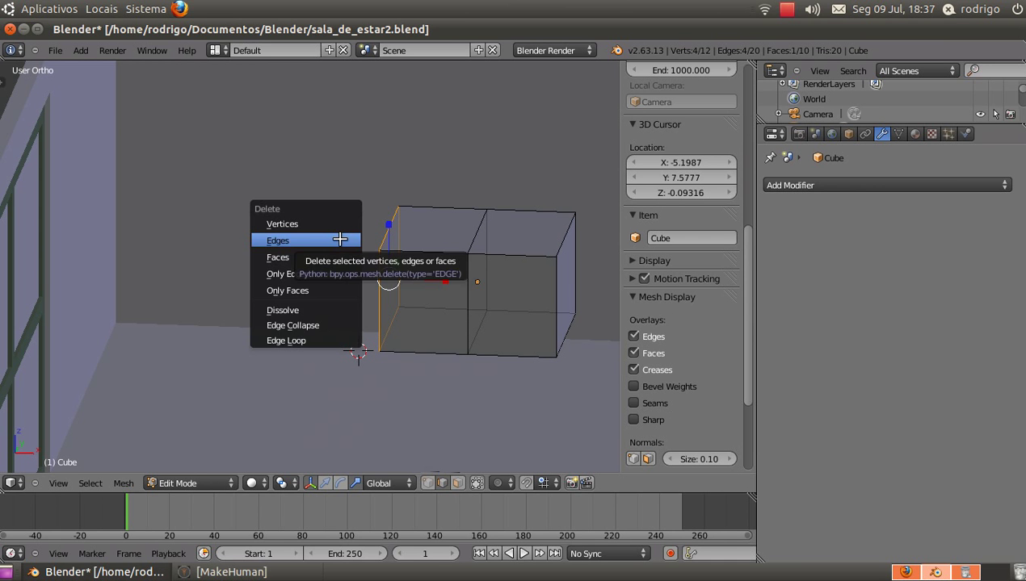
key("Up")
key("Return")
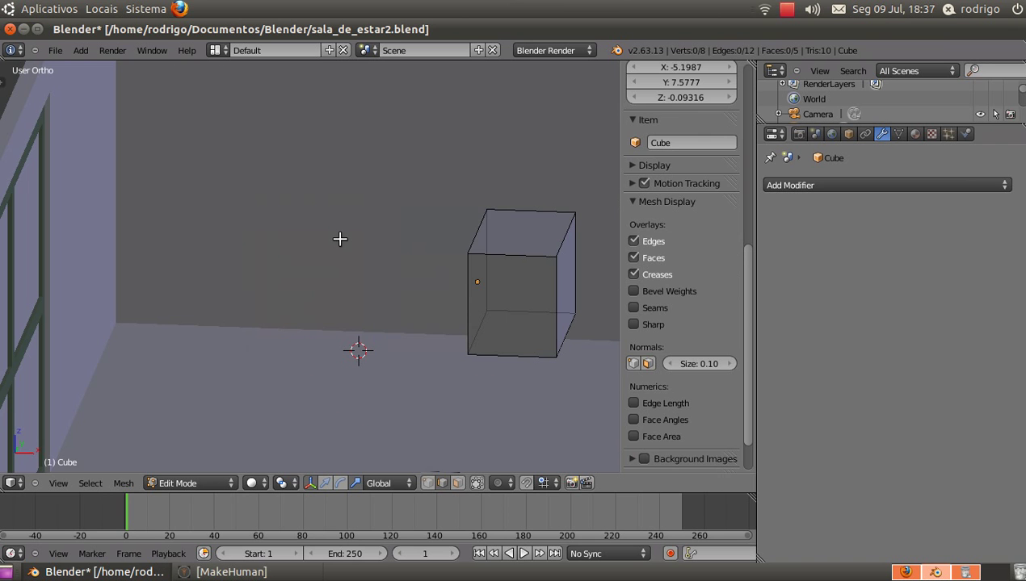
Return to Object Mode and add a Mirror modifier to the remaining half of the box
scroll(377, 259, "down", 3)
scroll(431, 177, "up", 5)
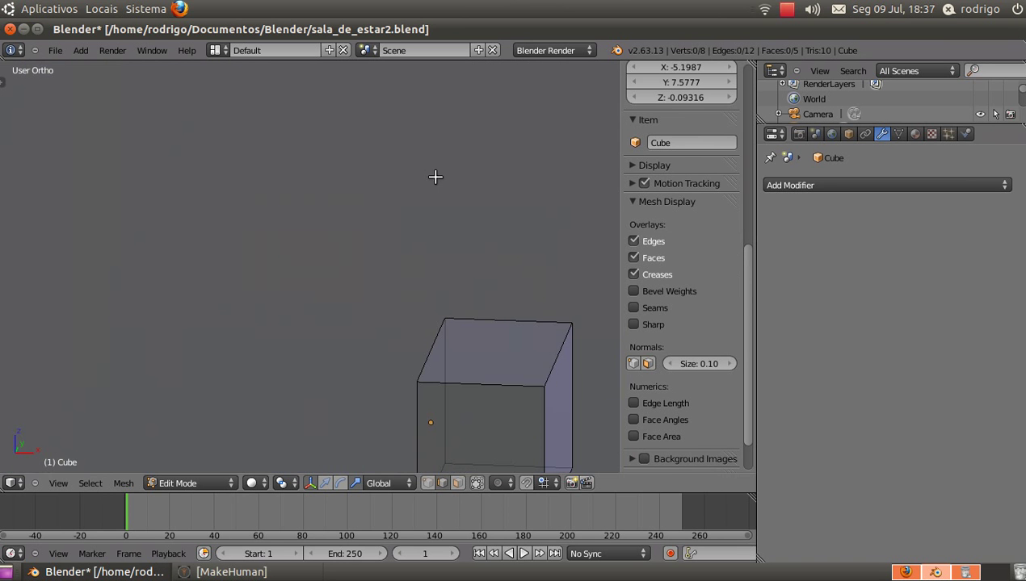
middle_click_drag(468, 405, 423, 236, "shift")
scroll(407, 225, "down", 3)
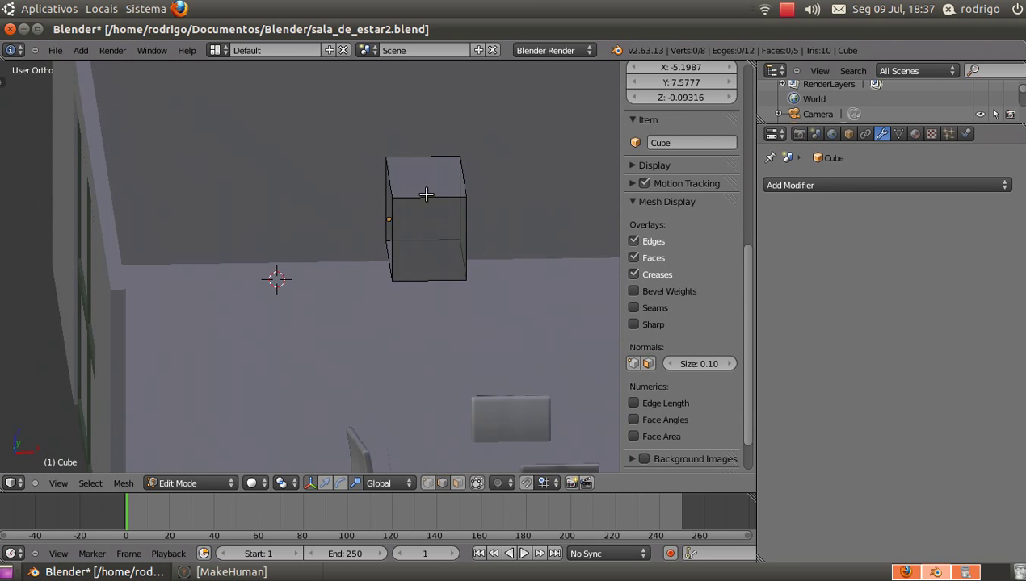
key("Tab")
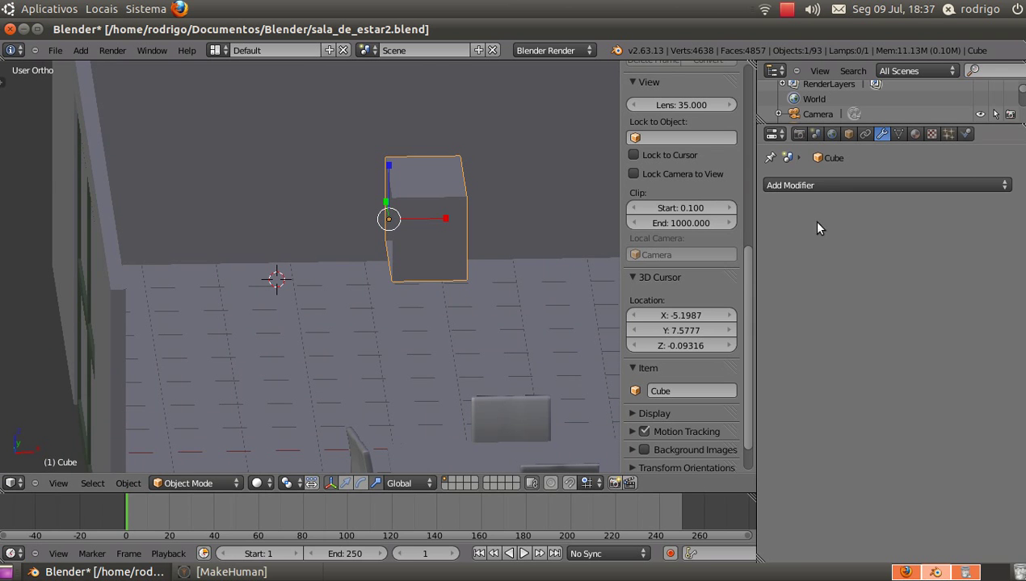
left_click(840, 187)
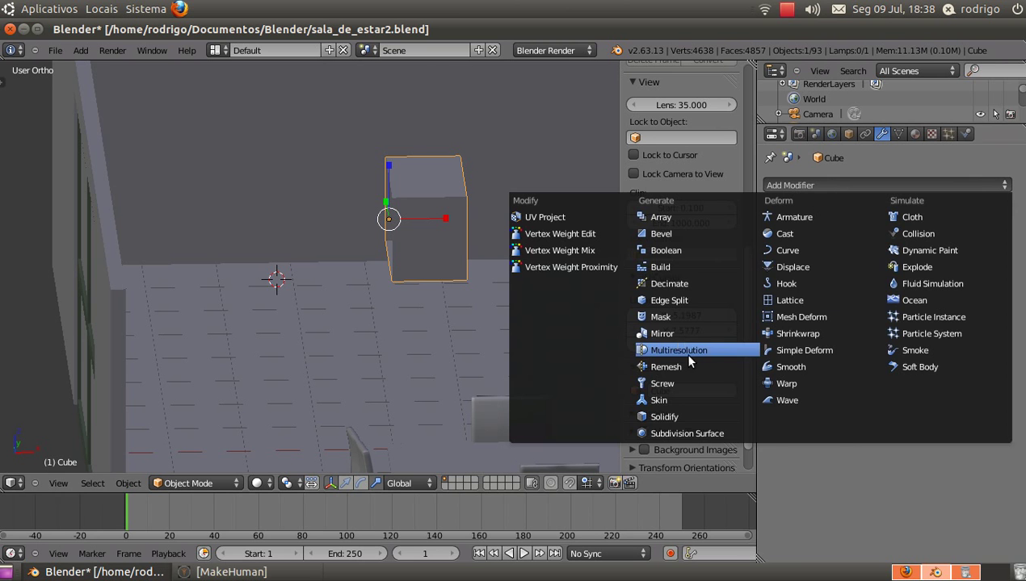
left_click(666, 332)
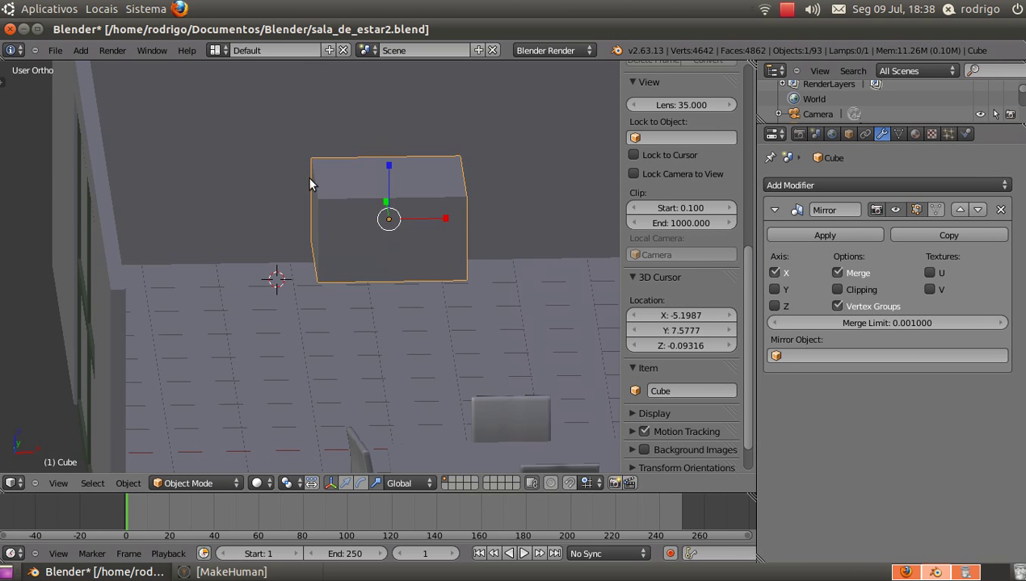
Show the move handles, enter Edit Mode and select the entire remaining half of the box
left_click(351, 482)
mouse_move(427, 218)
left_mouse_down()
mouse_move(439, 216)
mouse_move(427, 218)
left_mouse_up()
key("Tab")
scroll(411, 235, "up", 2)
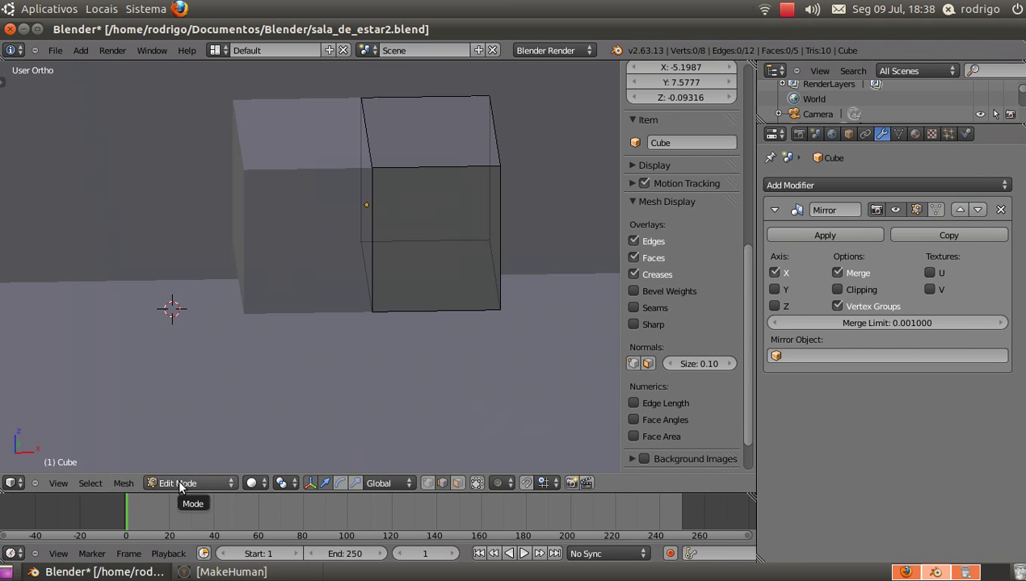
key("a")
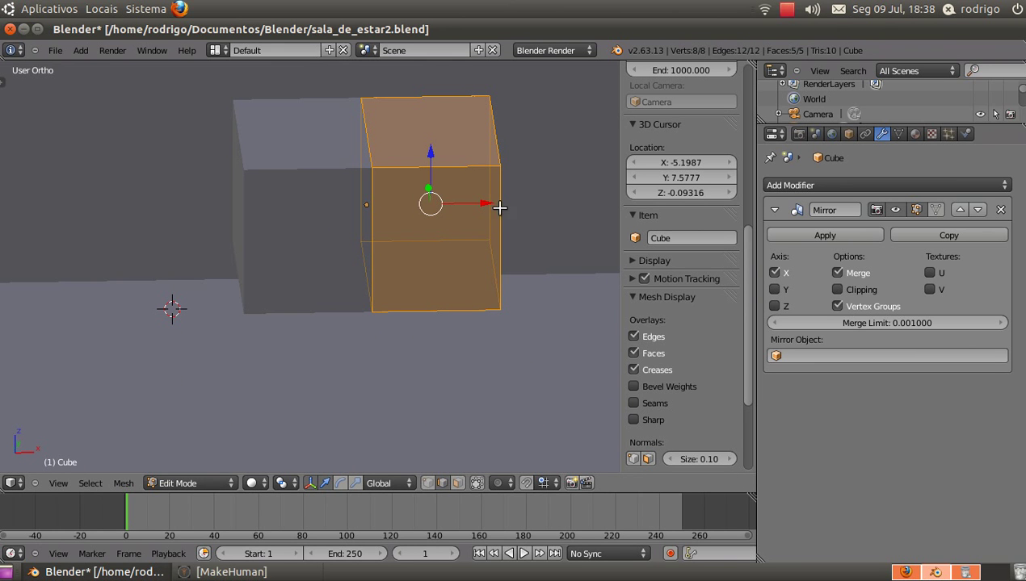
Try moving the selected half along X away from the mirror plane, and undo the move
key("g")
key("x")
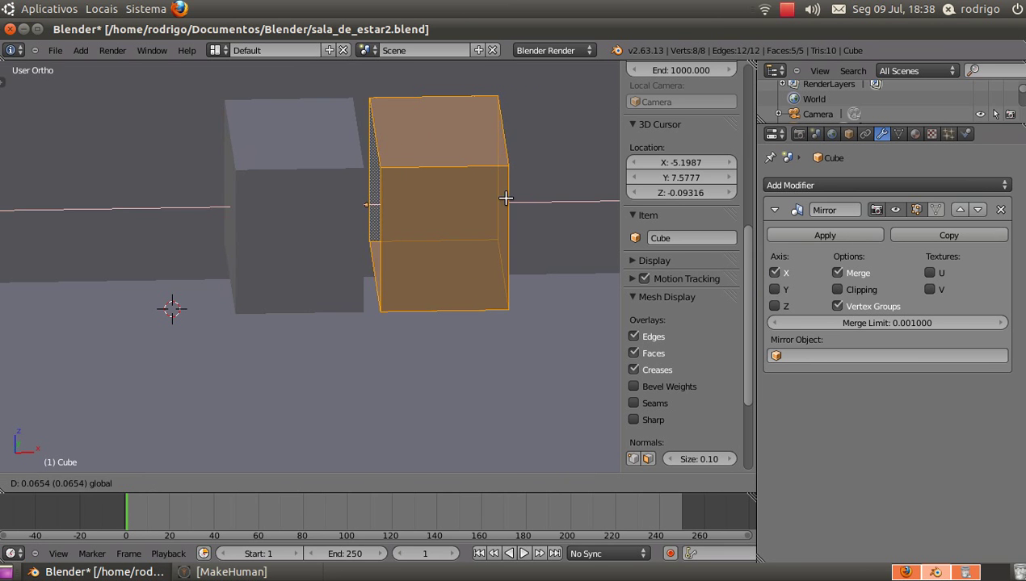
left_click(511, 196)
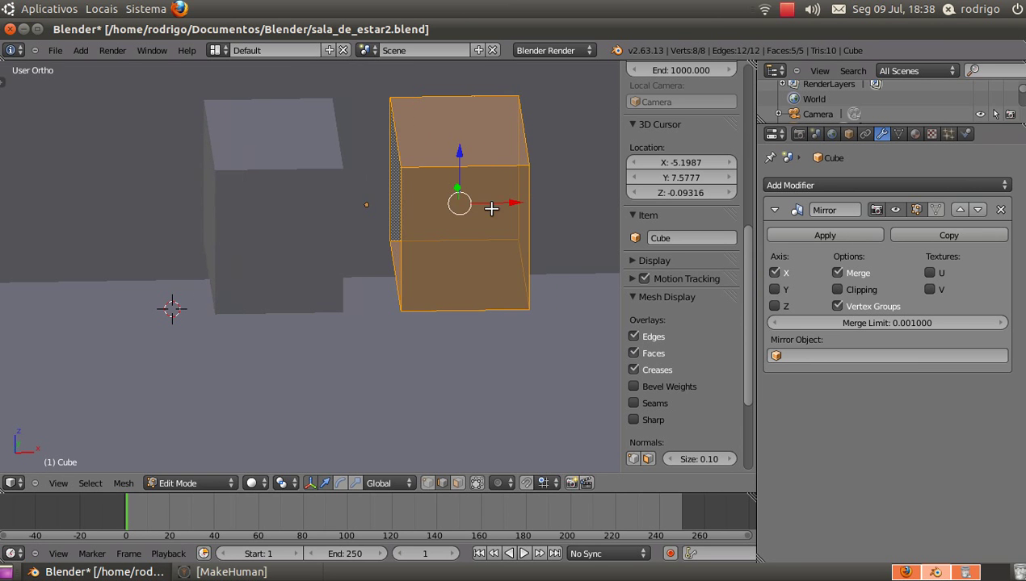
key("ctrl+z")
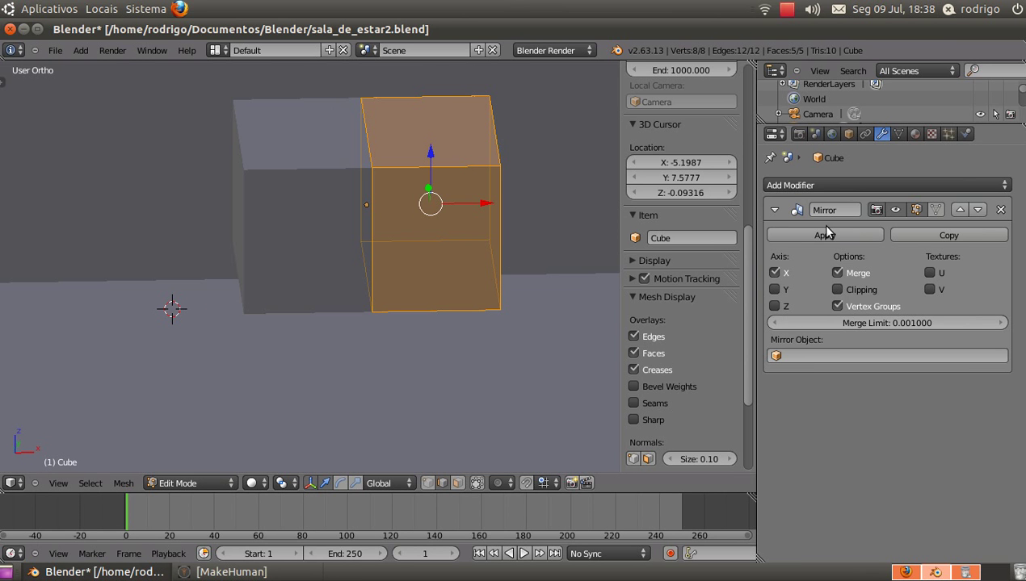
Enable Clipping on the Mirror modifier and move the selected half outward along X to lengthen the box
left_click(837, 289)
left_click_drag(486, 203, 537, 187)
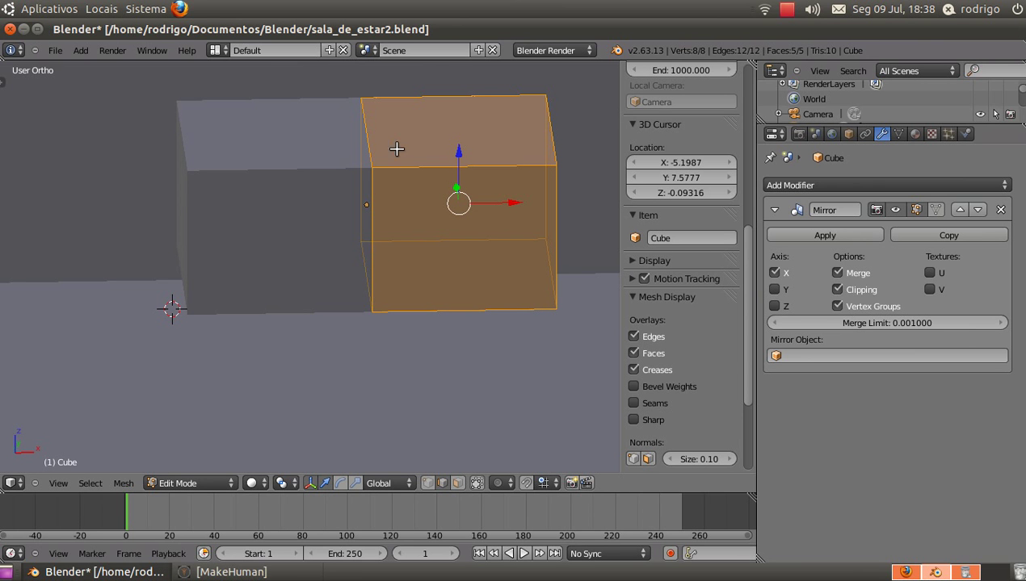
scroll(488, 216, "down", 4)
middle_click_drag(487, 216, 428, 174)
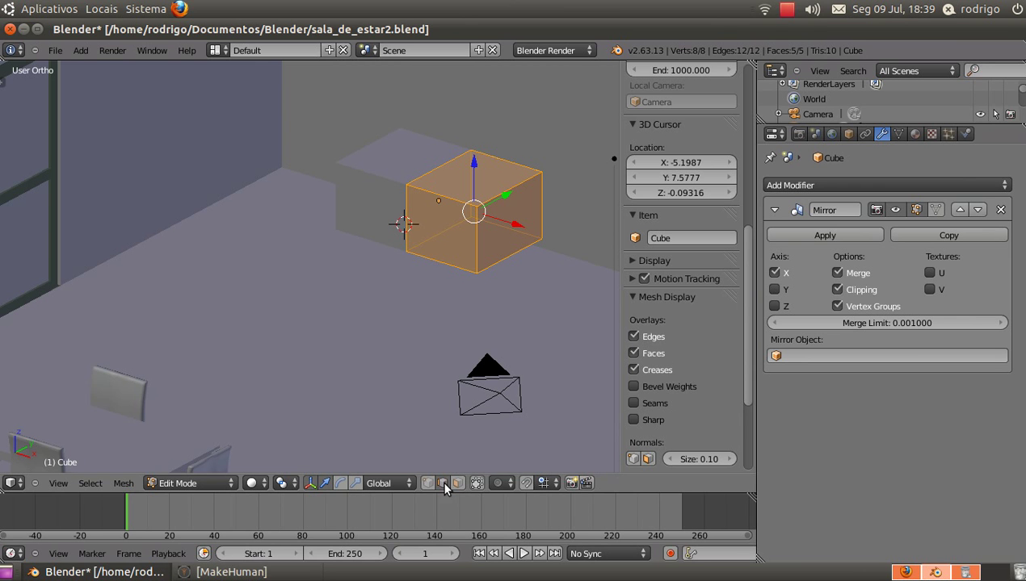
Try lowering the front upper outer corner vertex of the half along Z, and undo the change
right_click(474, 202)
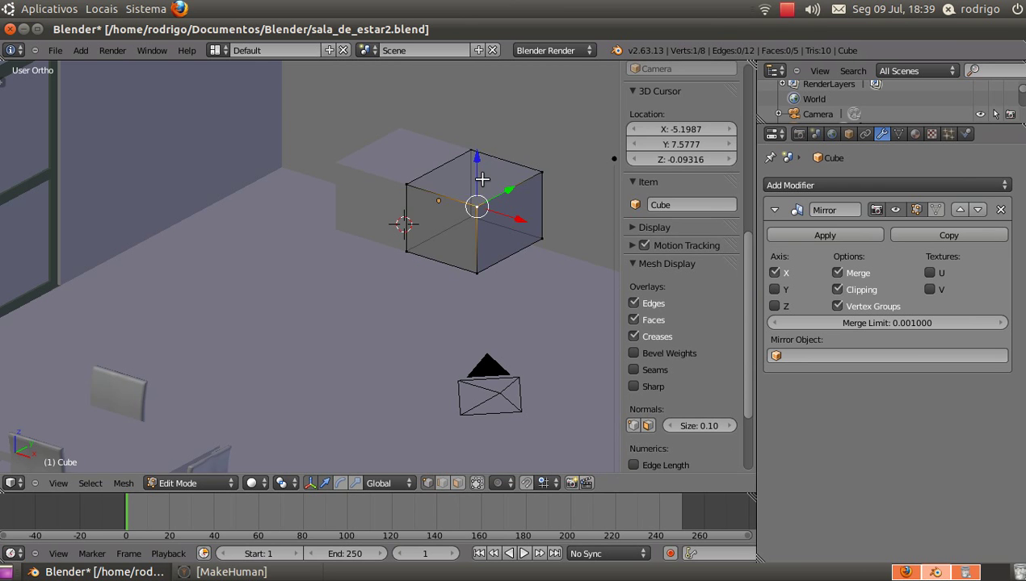
left_click_drag(477, 154, 475, 178)
scroll(364, 194, "up", 4)
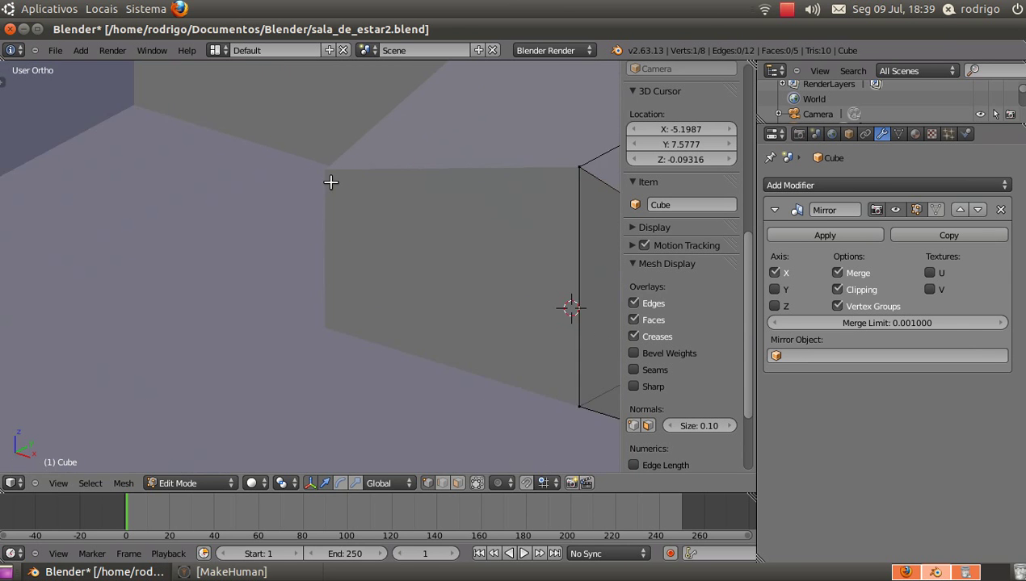
scroll(334, 183, "down", 4)
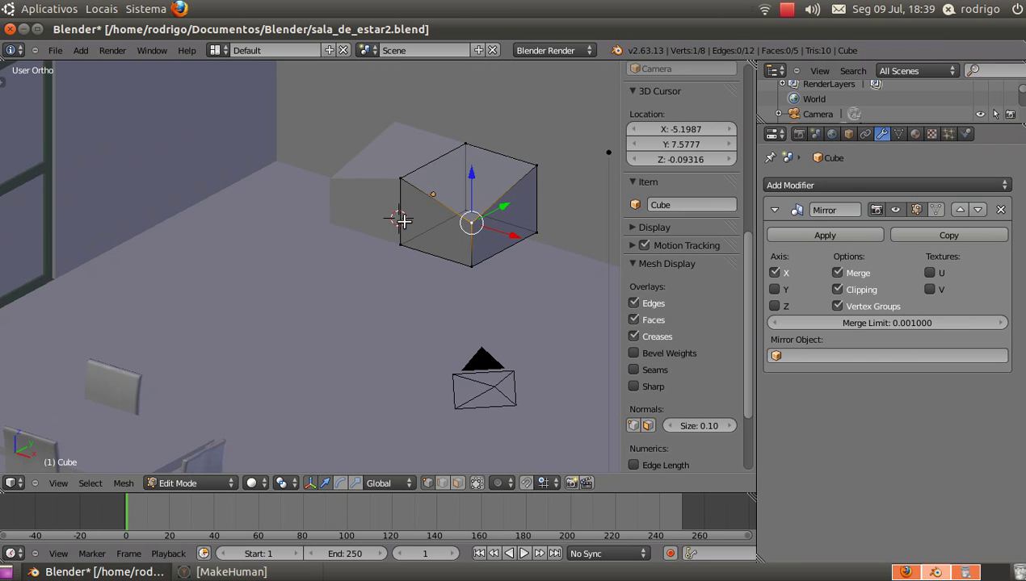
key("ctrl+z")
Switch to face selection and lower the top face of the half along Z to make the box flatter
scroll(400, 223, "down", 2)
middle_click_drag(484, 206, 393, 236, "shift")
scroll(331, 210, "up", 6)
scroll(330, 210, "down", 4)
key("a")
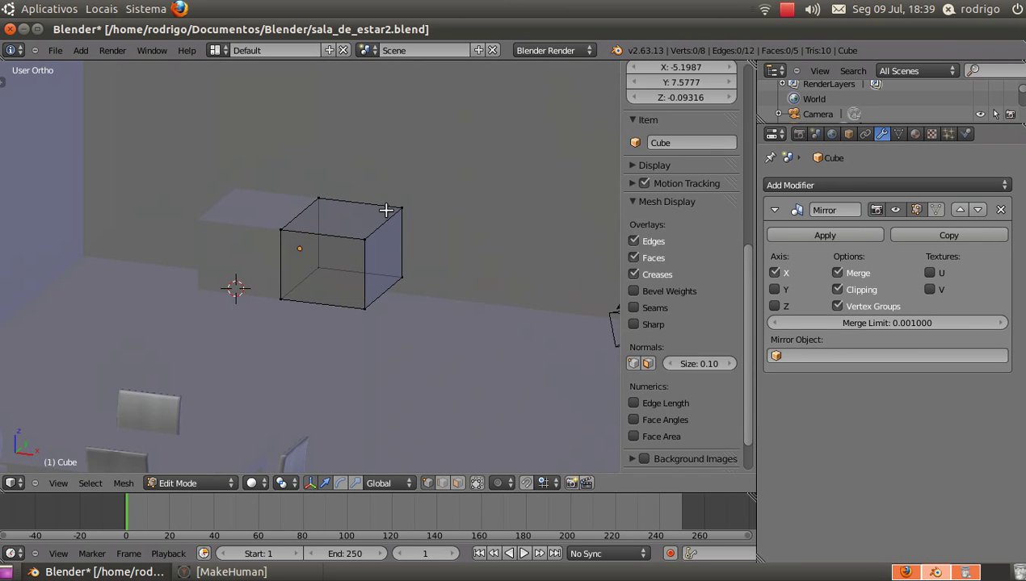
key("a")
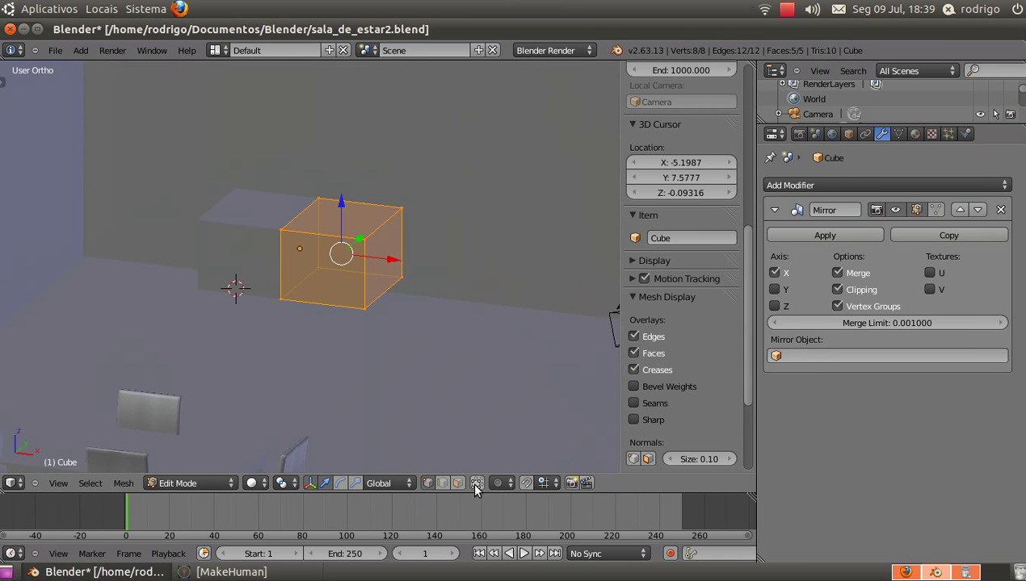
right_click(348, 229)
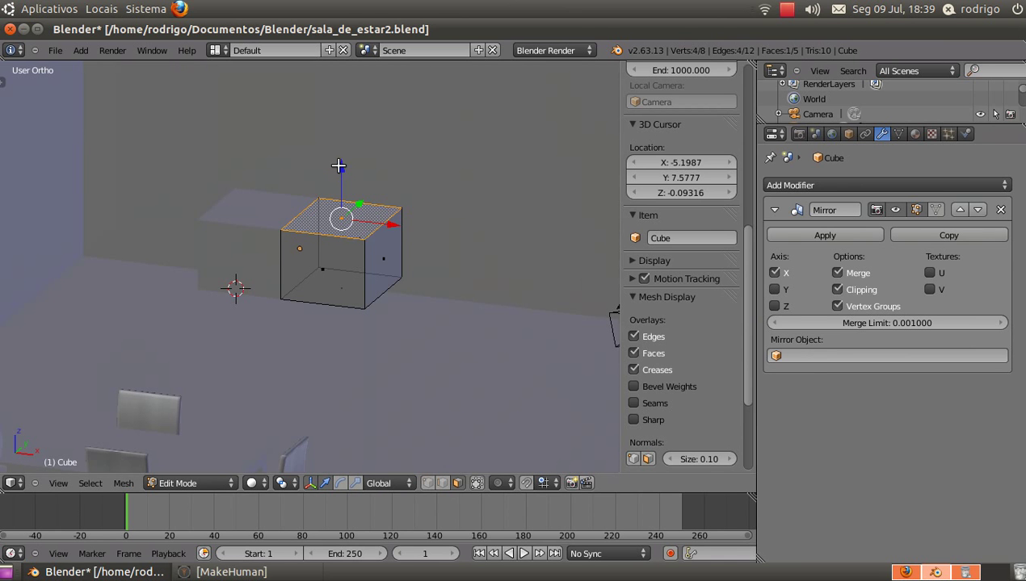
left_click_drag(338, 165, 340, 191)
middle_click_drag(369, 214, 310, 242, "shift")
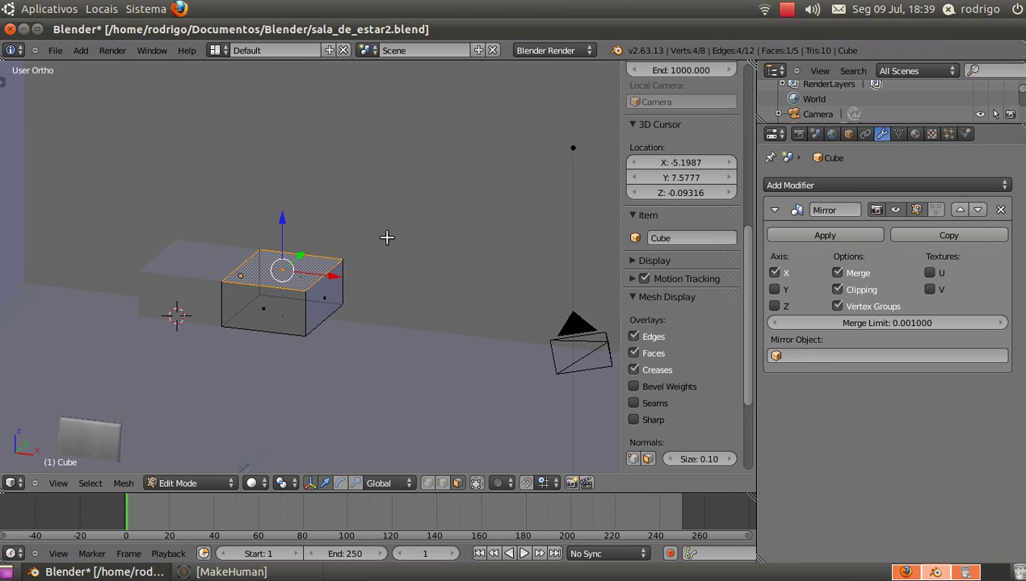
middle_click_drag(387, 238, 343, 232)
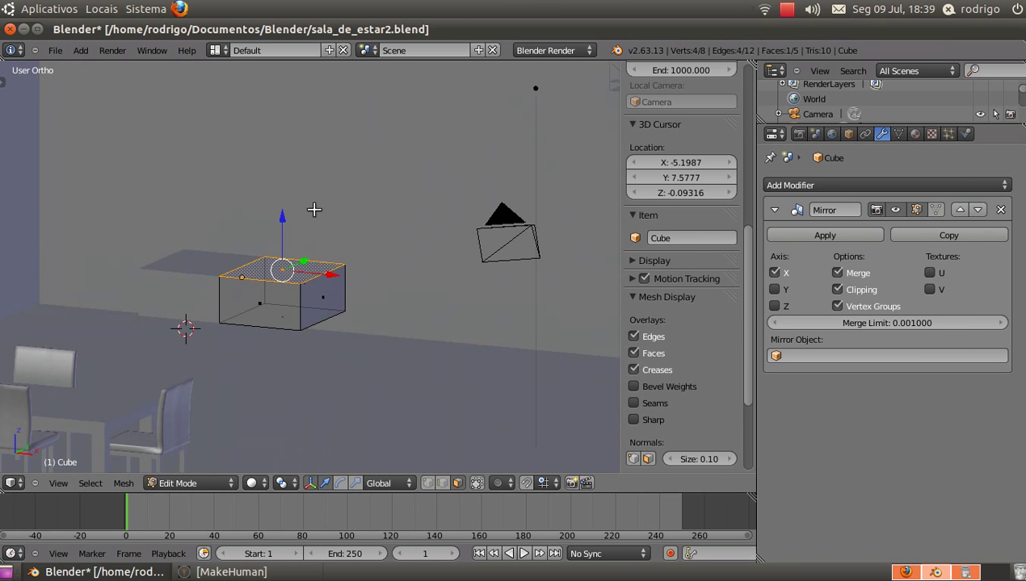
Return to Object Mode and move the whole box down along Z by about 0.4 toward the floor
key("Tab")
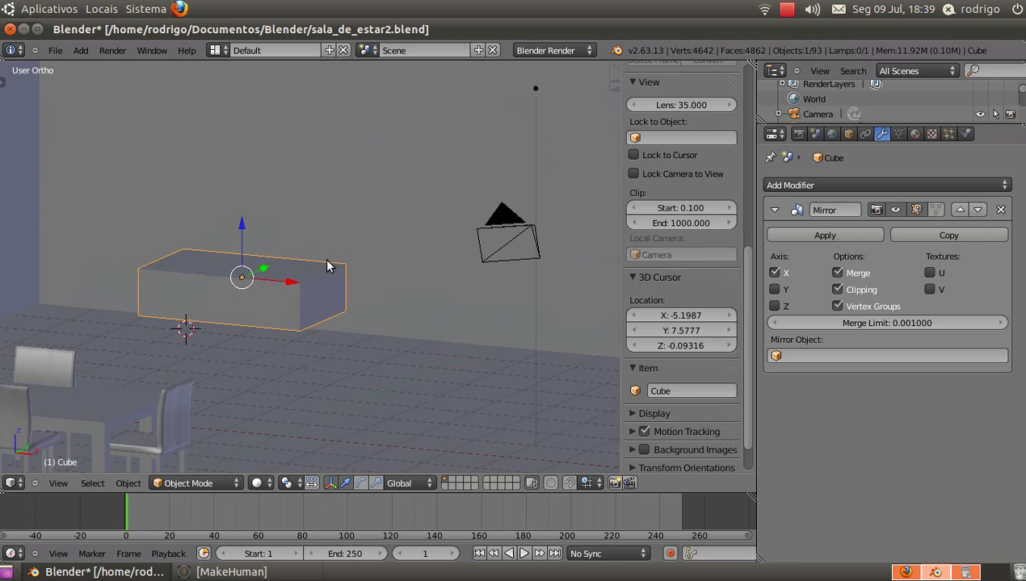
left_click_drag(243, 223, 256, 250)
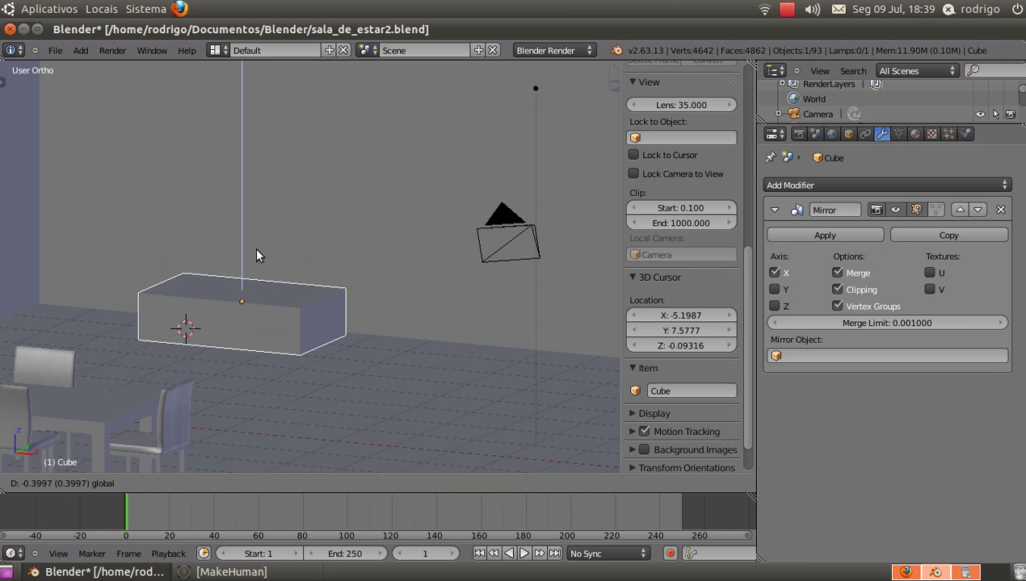
left_click_drag(256, 250, 257, 249)
scroll(257, 248, "down", 2)
middle_click_drag(258, 250, 312, 260)
scroll(315, 269, "down", 4)
scroll(312, 261, "up", 2)
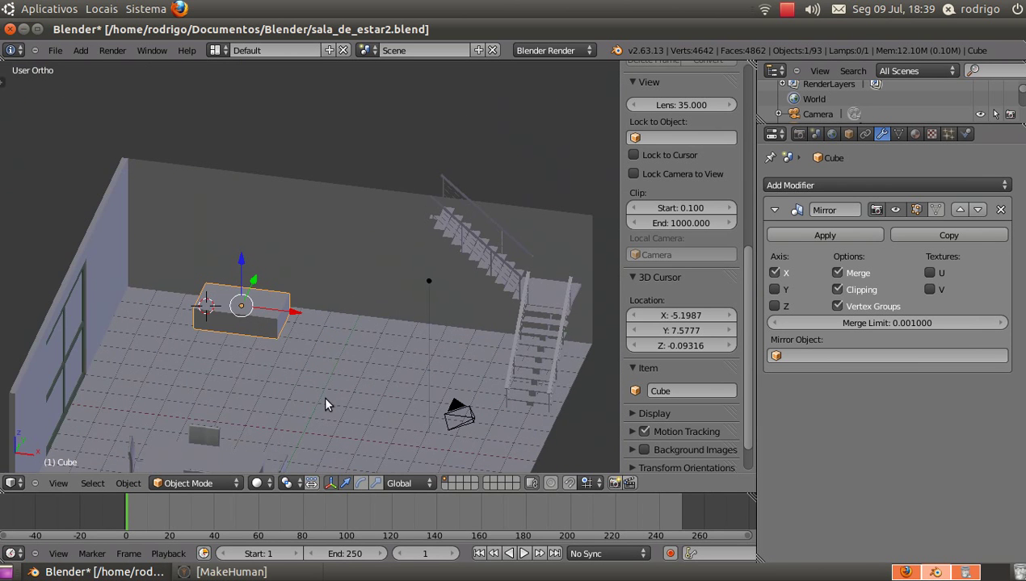
Scale the box along the global X axis to about 1.35 times its length
left_click(376, 483)
left_click_drag(293, 313, 319, 320)
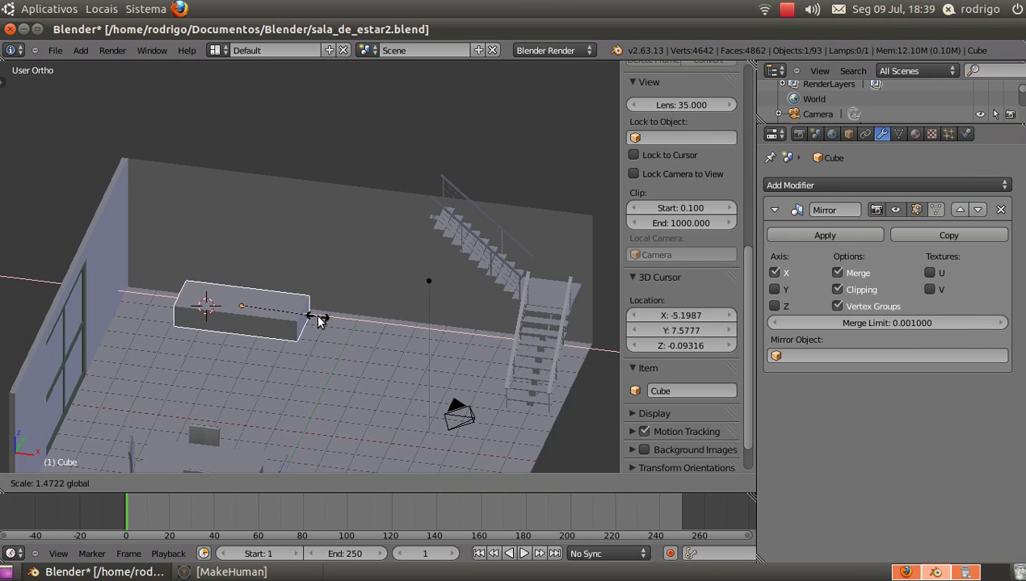
left_click_drag(317, 318, 312, 316)
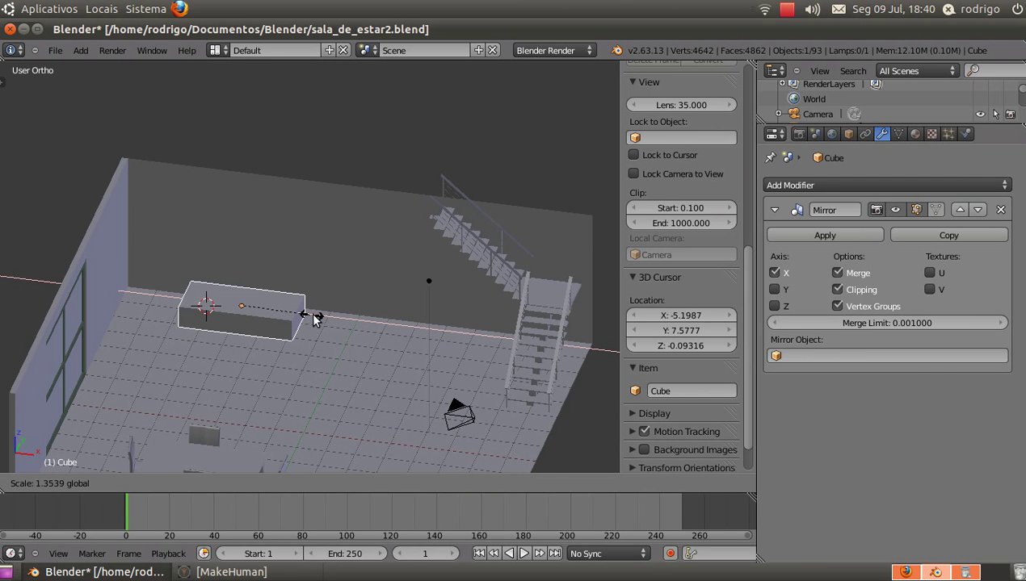
left_click_drag(313, 314, 314, 314)
scroll(333, 338, "down", 3)
middle_click_drag(333, 338, 307, 335)
scroll(308, 334, "up", 3)
left_click_drag(306, 326, 310, 326)
scroll(305, 331, "down", 2)
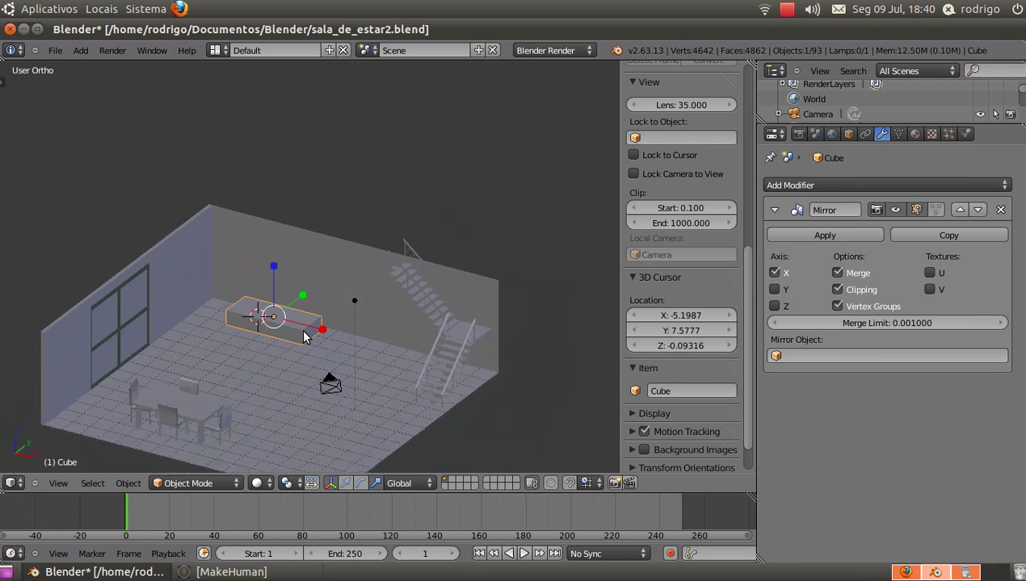
middle_click_drag(304, 336, 318, 301)
scroll(277, 351, "up", 5)
scroll(279, 329, "down", 2)
scroll(317, 301, "up", 2)
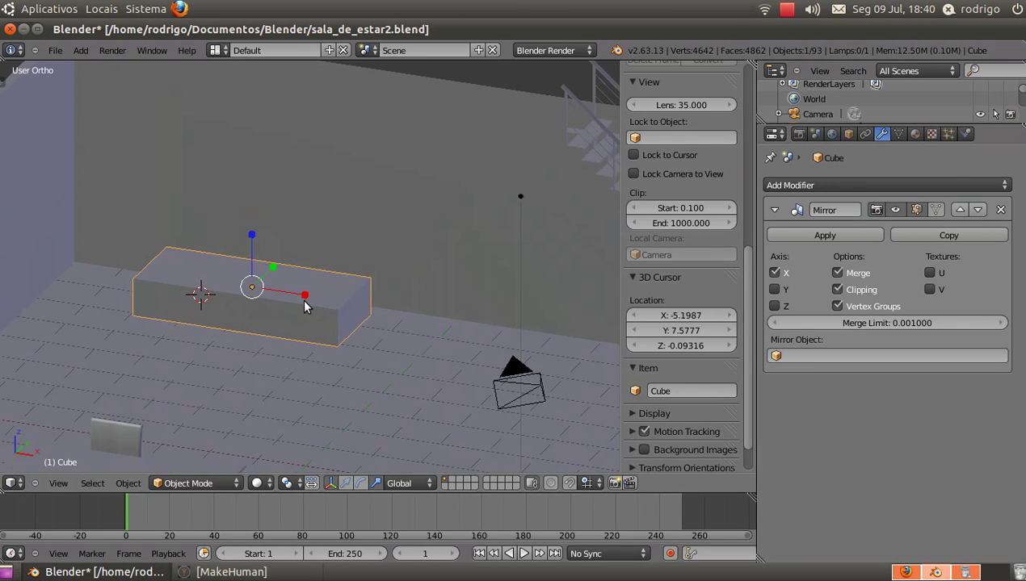
In Edit Mode, add a crosswise loop cut to the half and slide it close to the outer end
key("Tab")
scroll(303, 303, "up", 2)
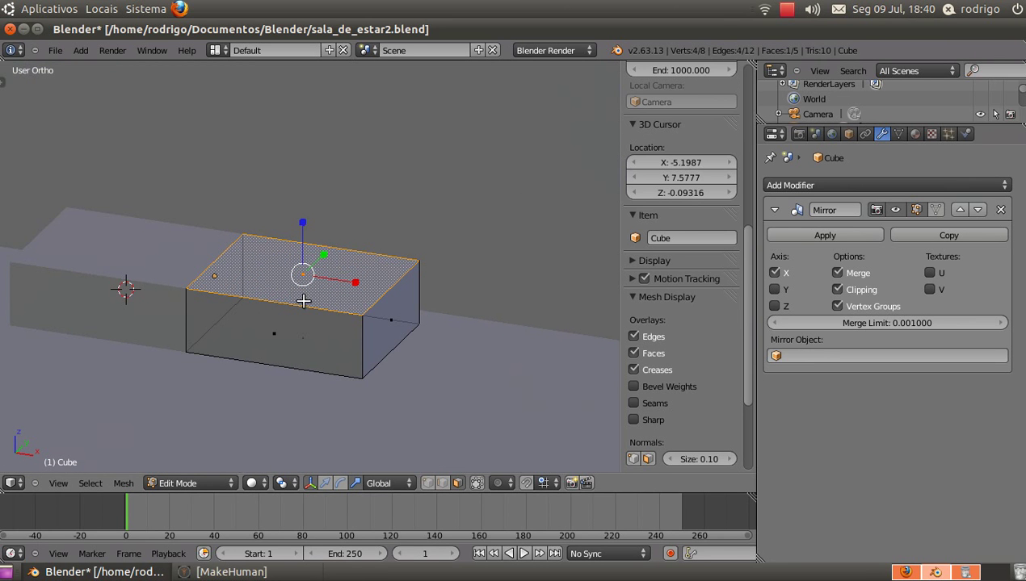
key("ctrl+r")
left_click(347, 314)
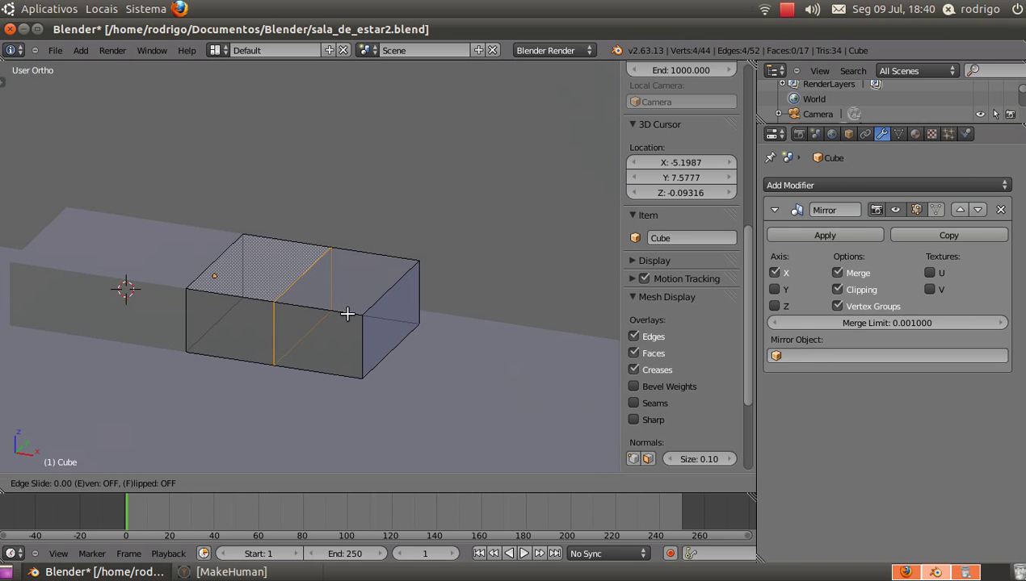
left_click(410, 340)
scroll(339, 338, "down", 2)
middle_click_drag(314, 327, 343, 284)
scroll(358, 319, "up", 6)
scroll(363, 344, "down", 2)
scroll(346, 293, "up", 2)
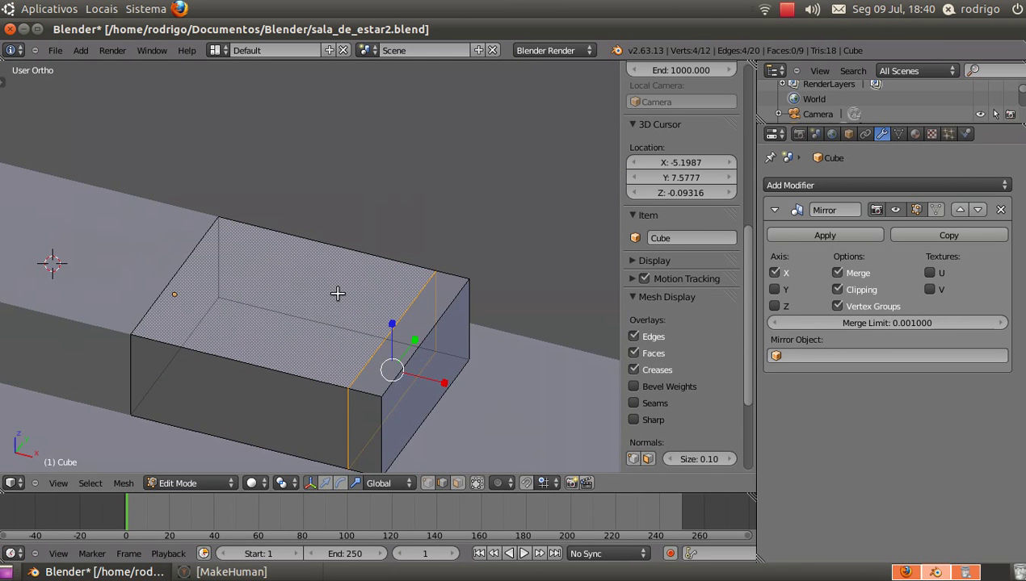
Add a lengthwise loop cut to the half and slide it close to the side facing the back wall
key("ctrl+r")
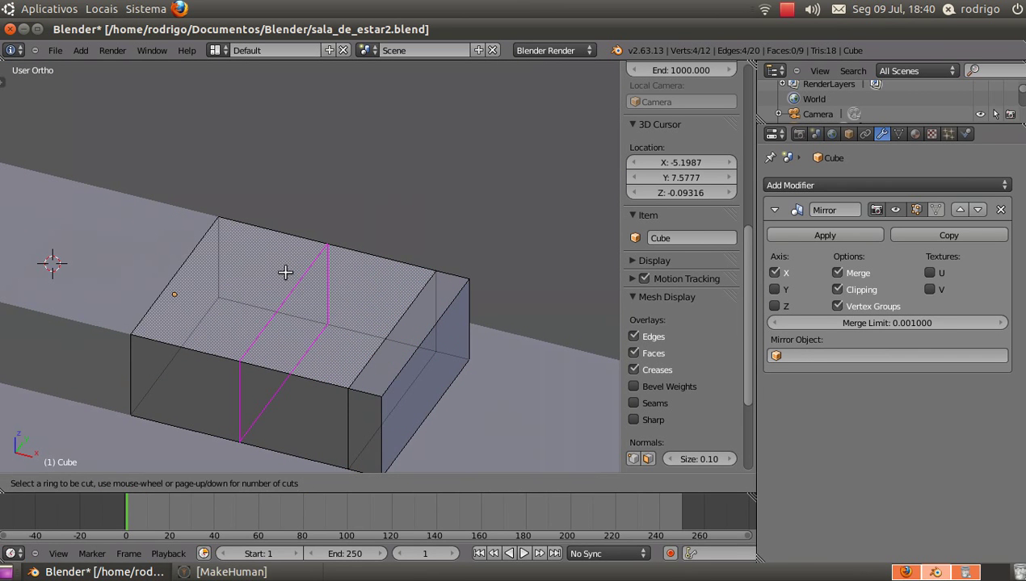
left_click(192, 229)
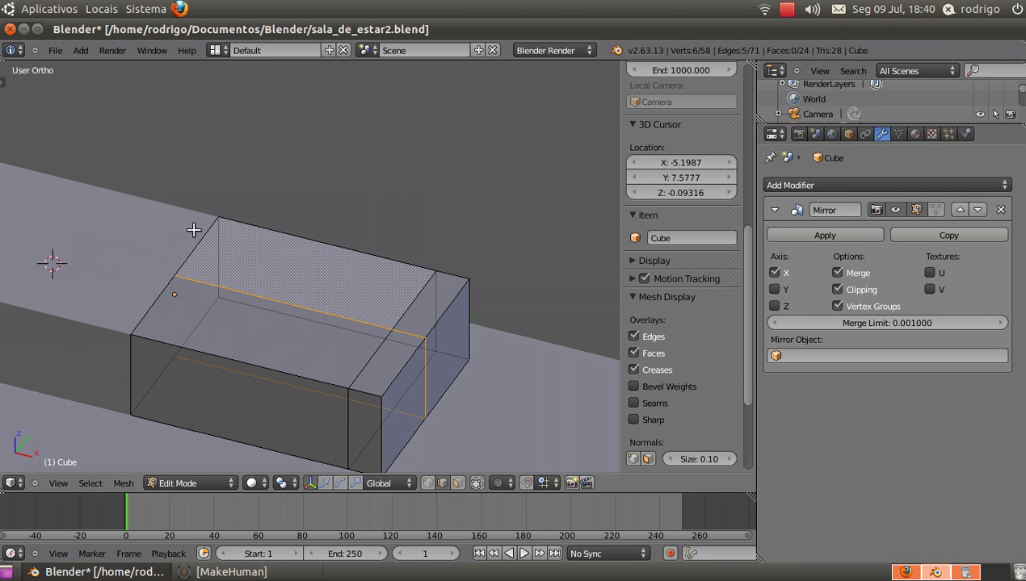
left_click(221, 187)
middle_click_drag(367, 305, 364, 263)
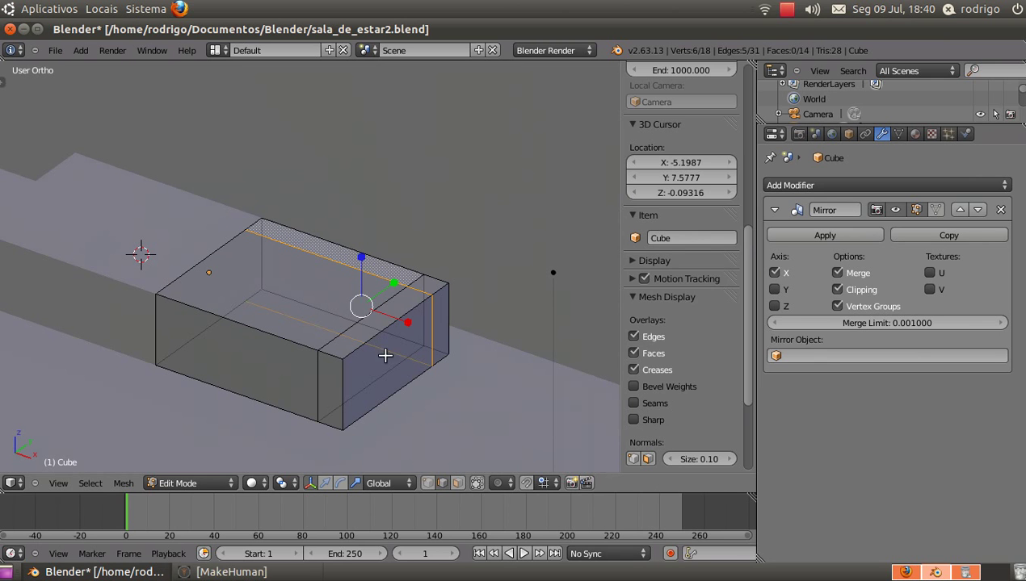
In face select mode, extrude the narrow top faces along the outer end and back of the box upward by about 0.78
left_click(457, 483)
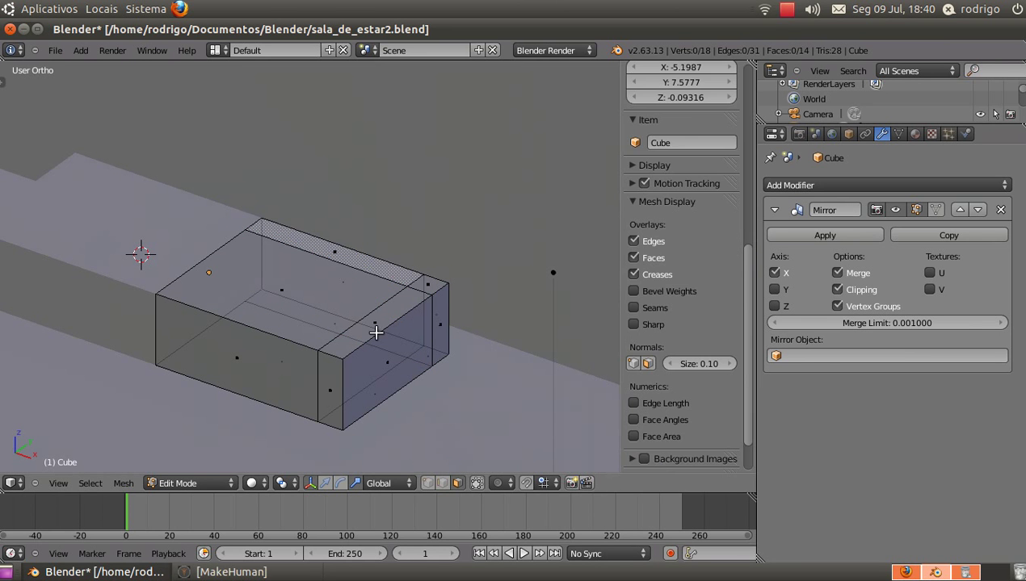
right_click(395, 315)
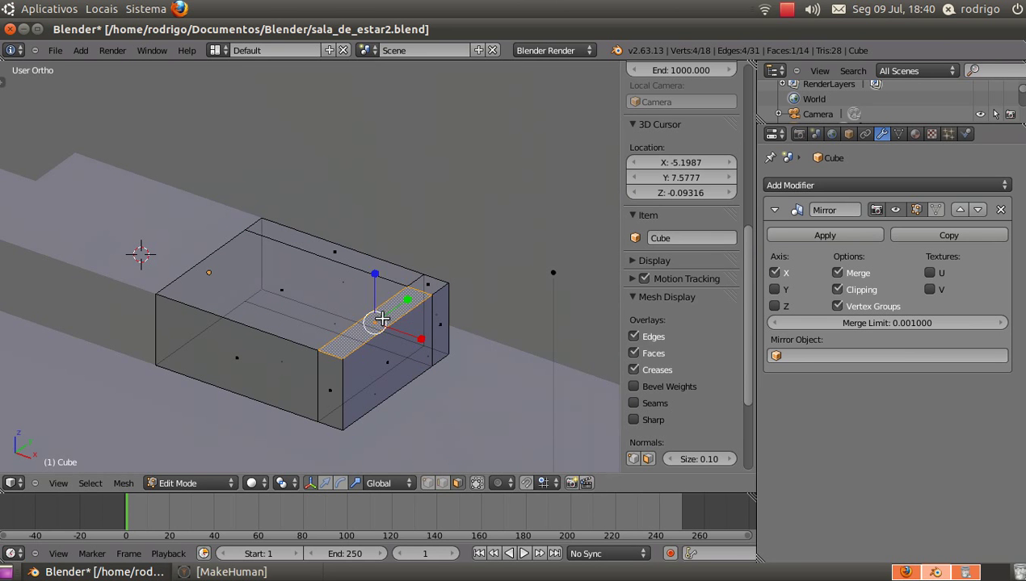
right_click(428, 284, "shift")
right_click(377, 264, "shift")
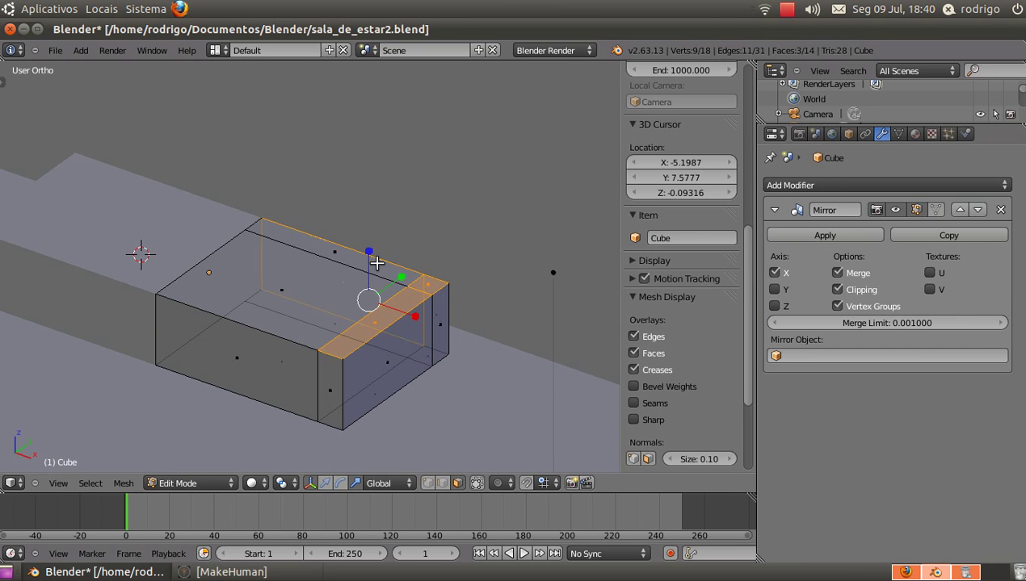
key("ctrl+z")
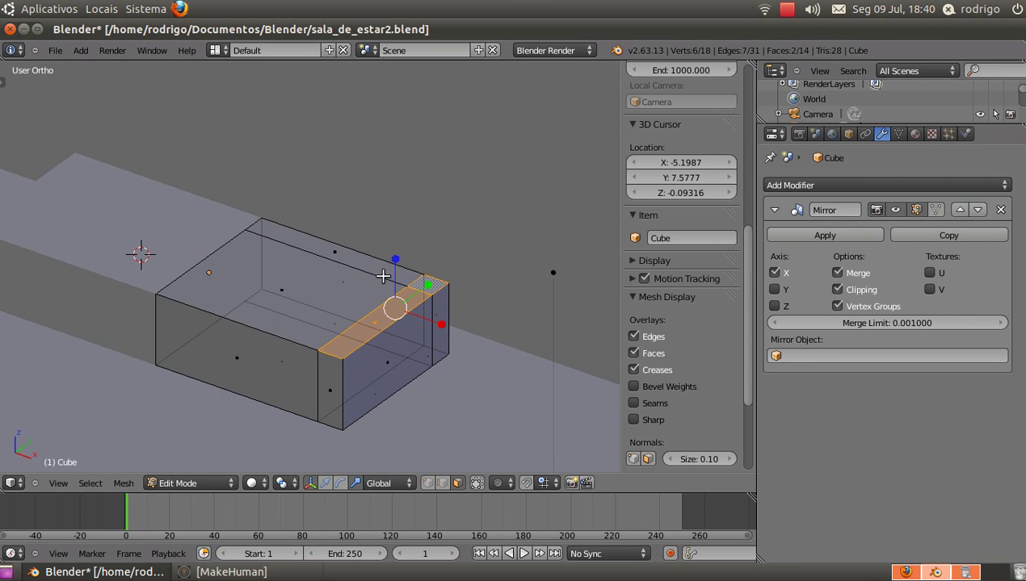
scroll(351, 269, "down", 2)
middle_click_drag(363, 257, 328, 265)
right_click(349, 231, "shift")
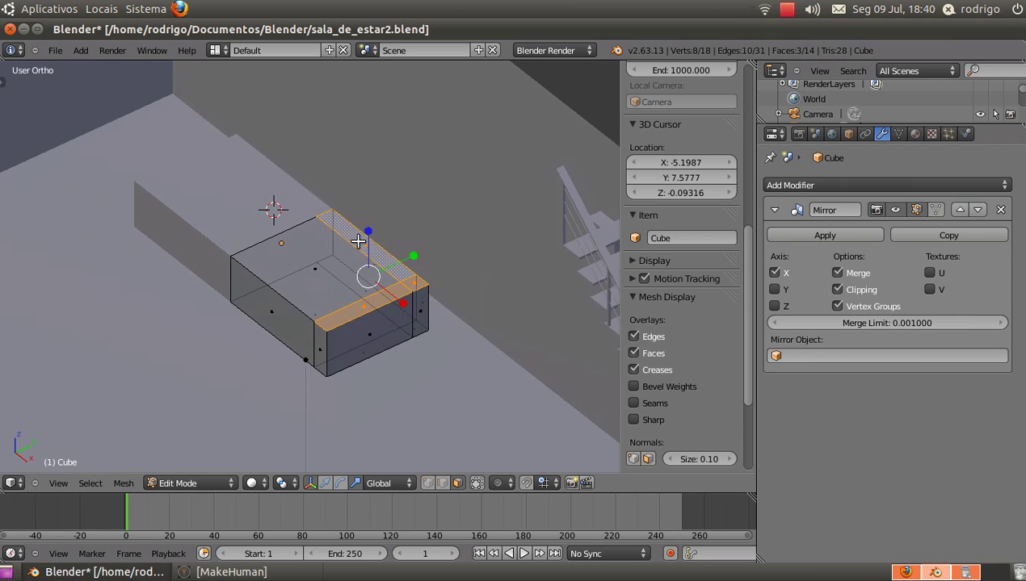
scroll(355, 247, "down", 3)
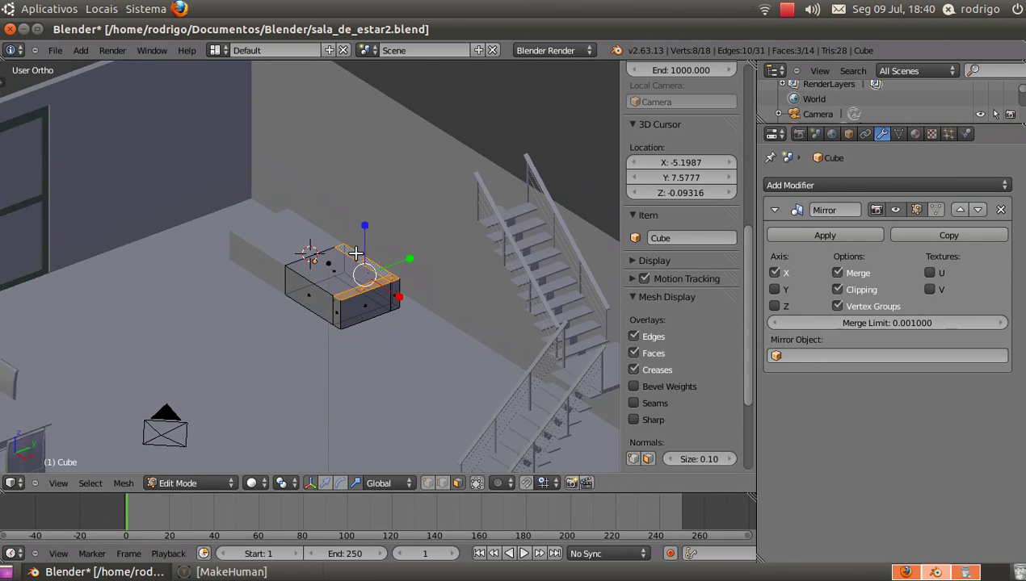
key("e")
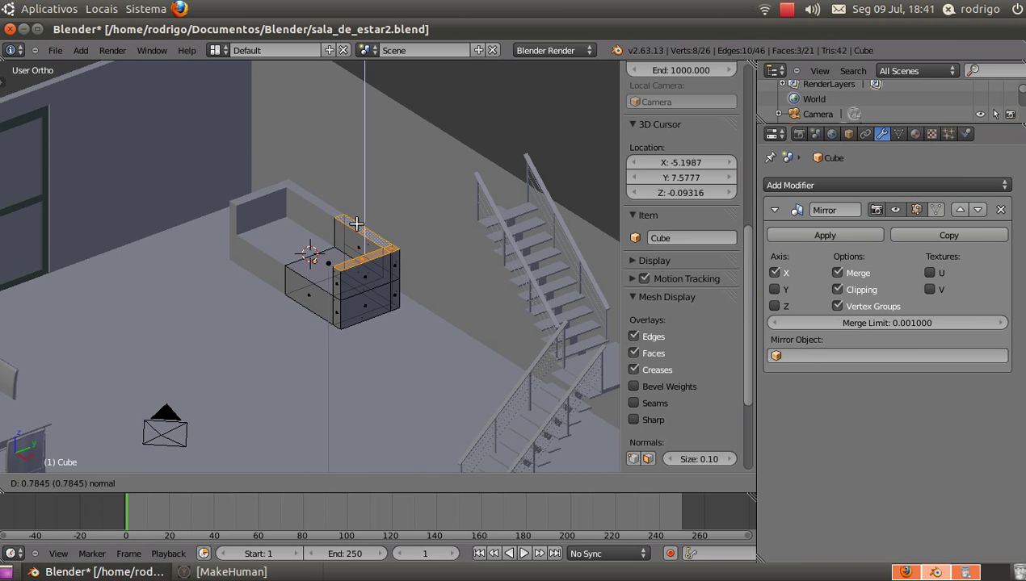
left_click(356, 225)
Raise the extruded armrest and backrest top faces slightly along Z, and return to Object Mode
middle_click_drag(307, 286, 353, 272)
scroll(353, 273, "up", 4)
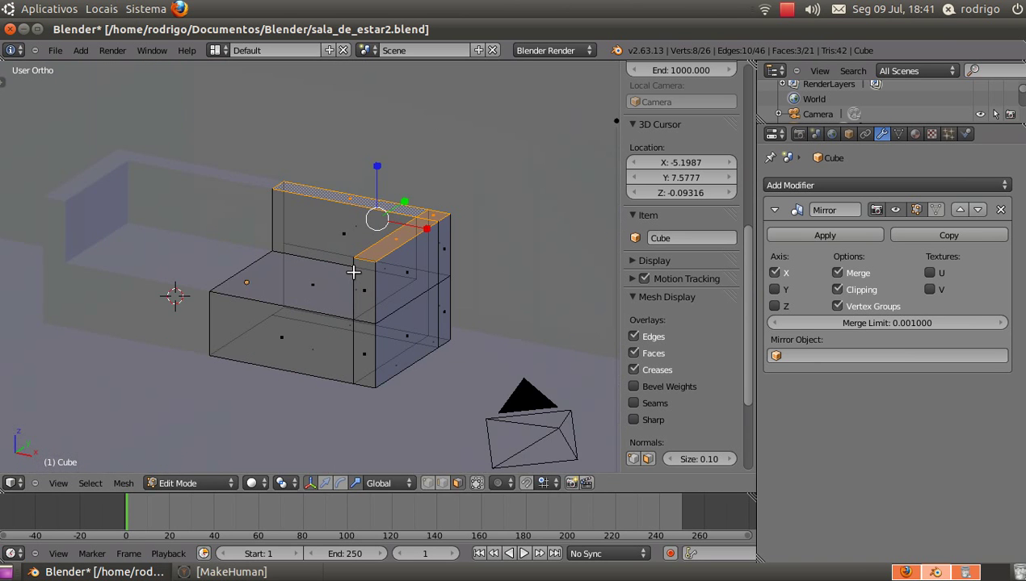
scroll(354, 274, "down", 2)
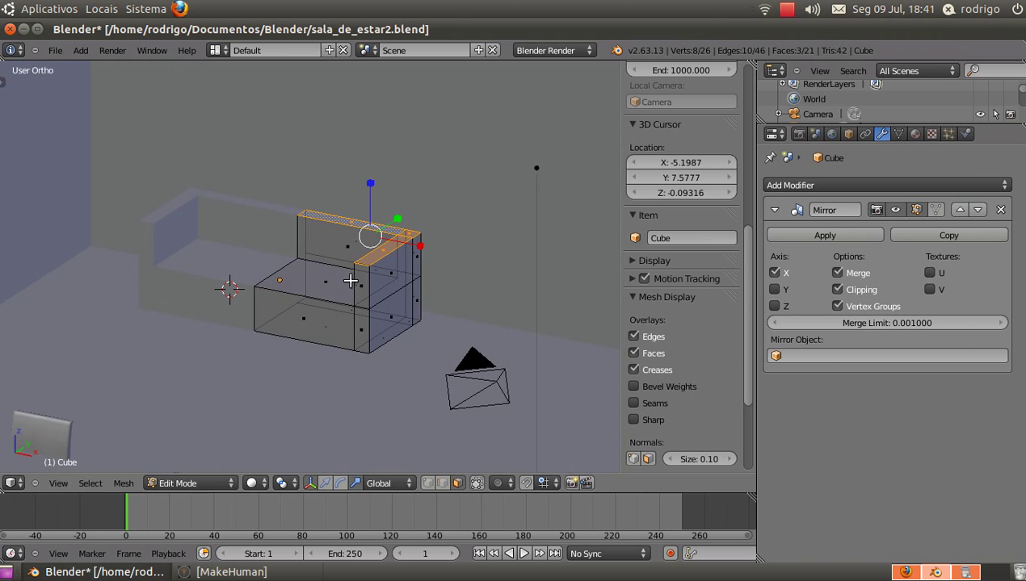
left_click_drag(370, 198, 370, 195)
scroll(339, 267, "down", 3)
key("Tab")
scroll(339, 267, "up", 7)
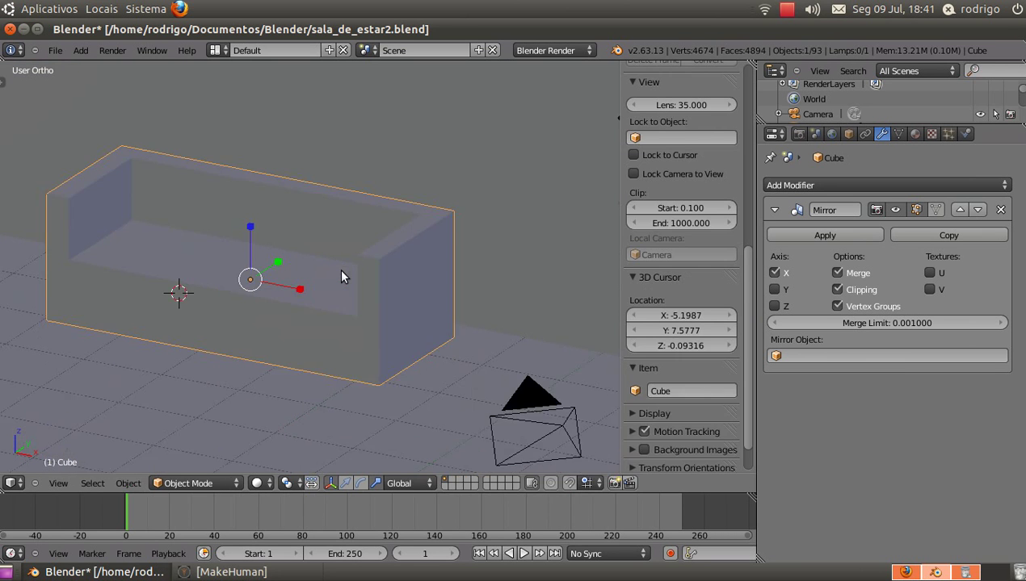
Add a Bevel modifier to the sofa
scroll(341, 277, "down", 6)
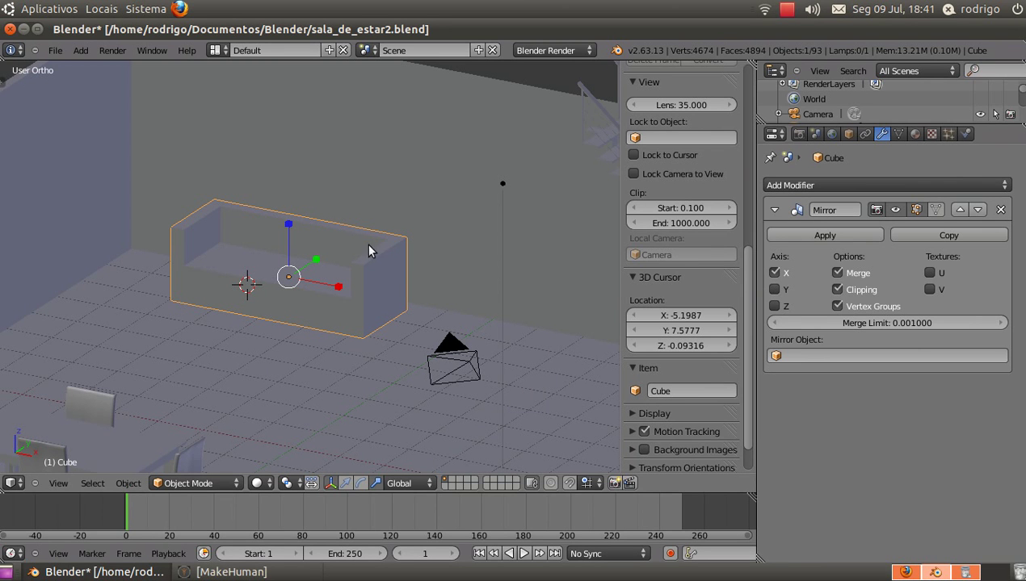
left_click(794, 186)
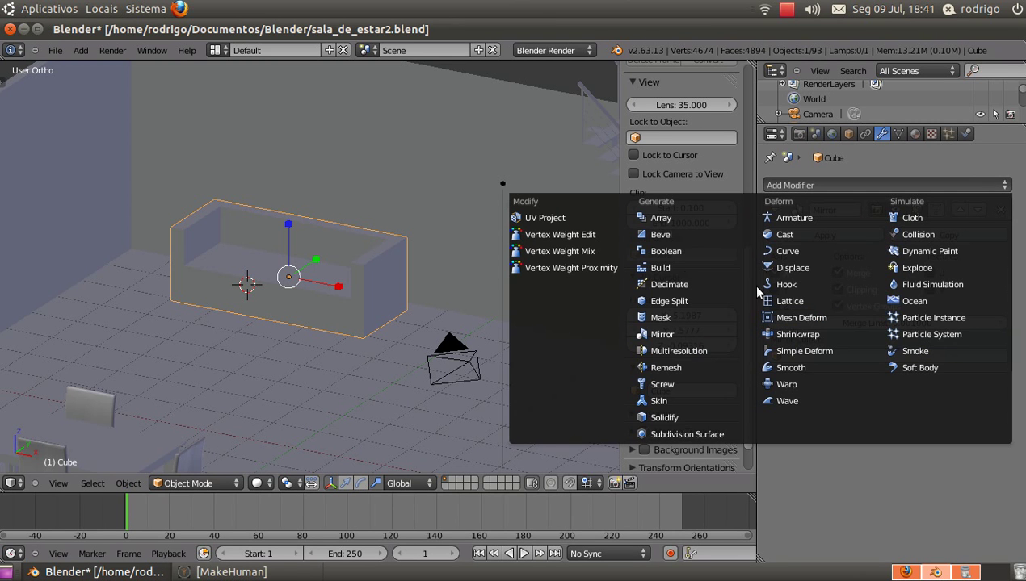
left_click(654, 236)
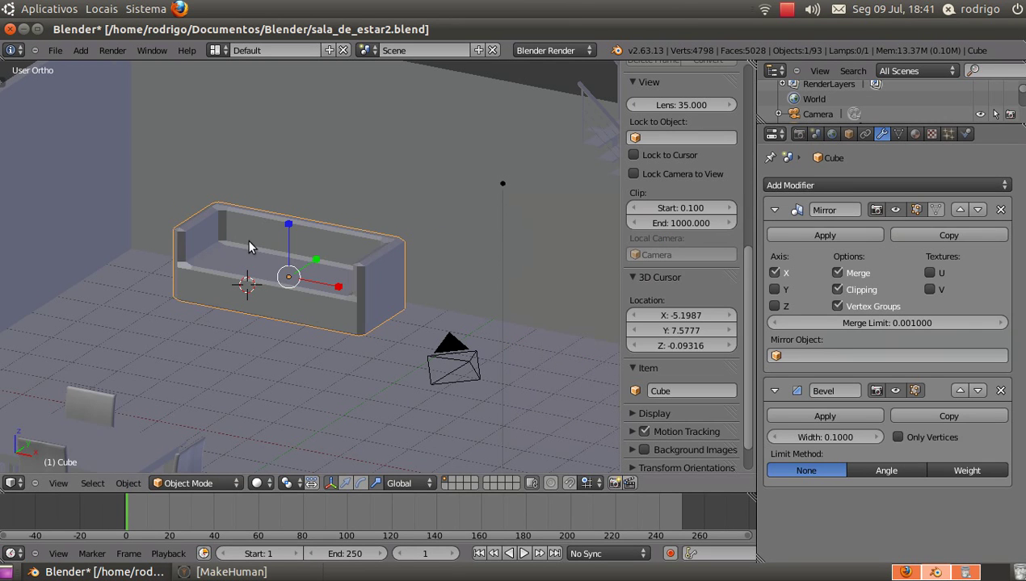
scroll(224, 233, "up", 5)
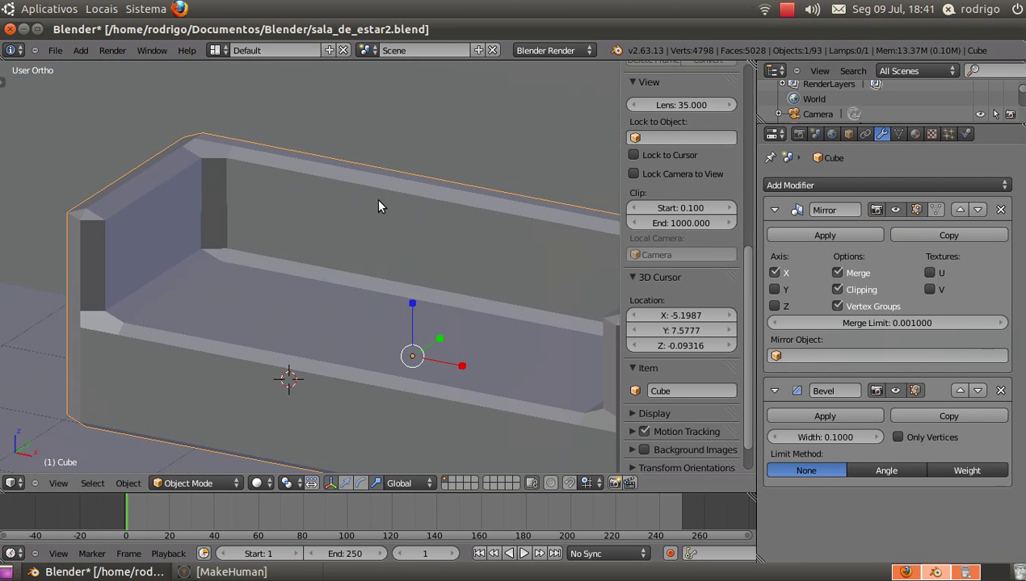
Reduce the Bevel modifier's width to 0.0940
left_click(879, 437)
left_click(775, 438)
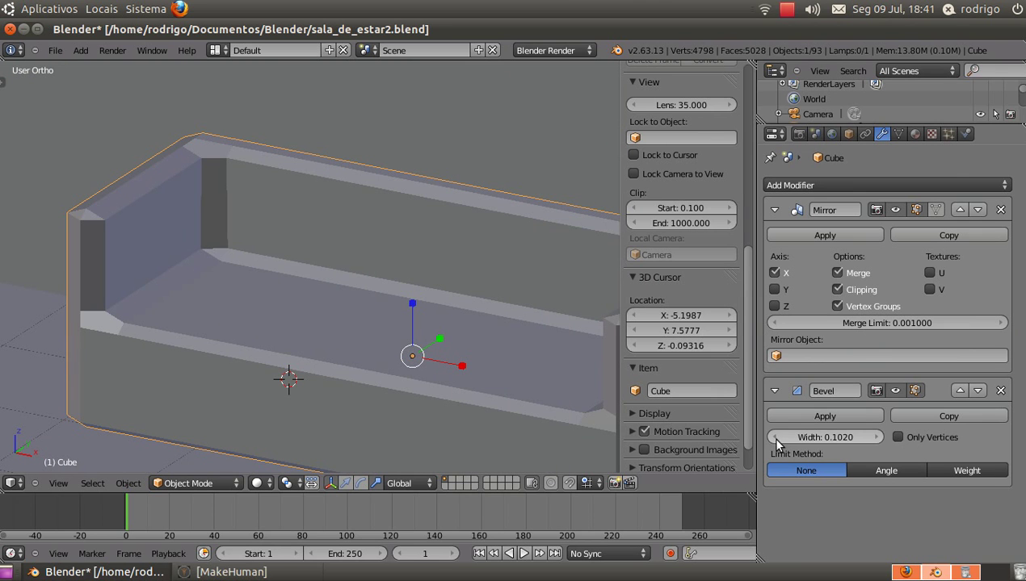
left_click(776, 438)
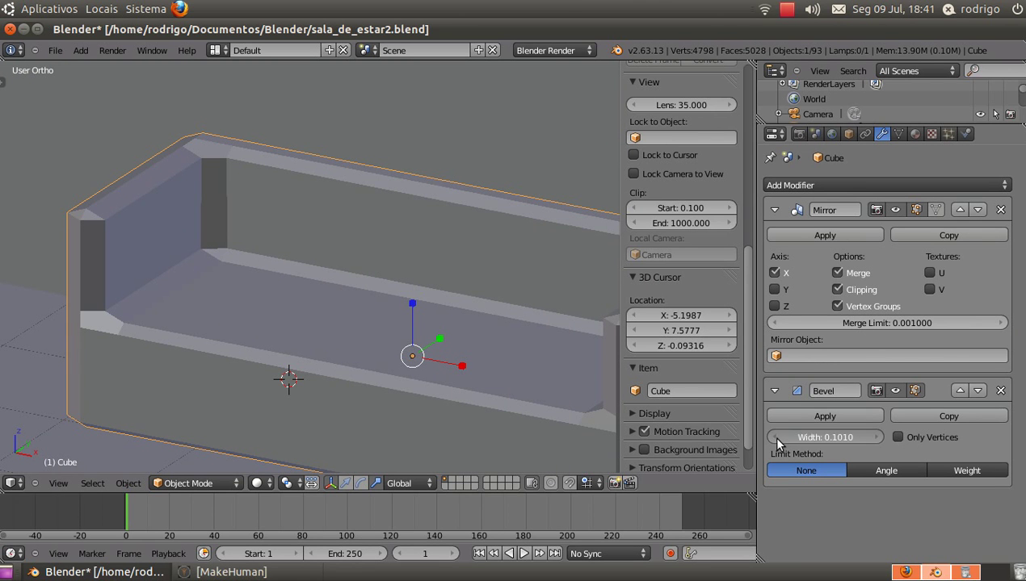
left_click(778, 439)
left_click(778, 439)
left_click(778, 439)
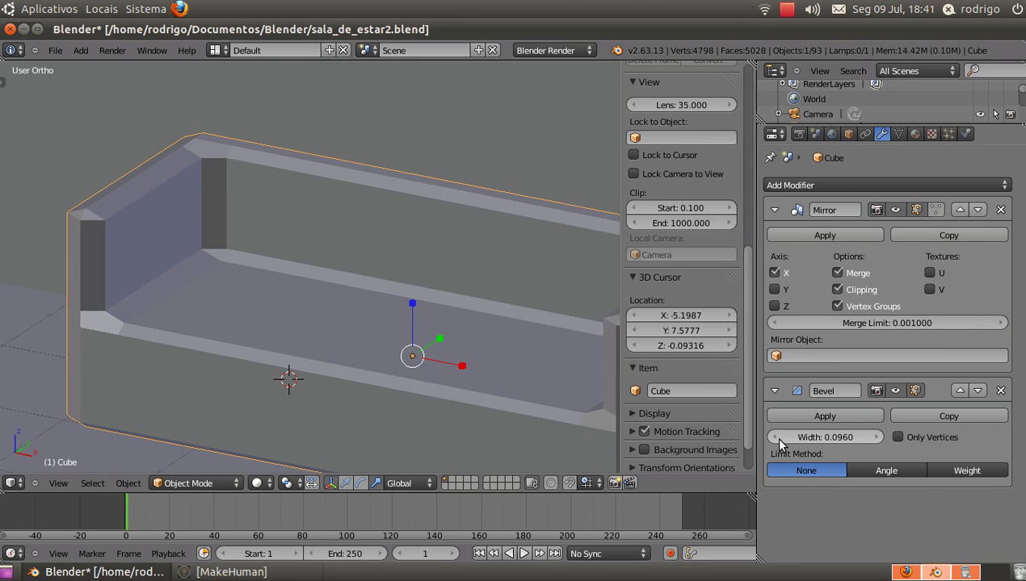
left_click(778, 439)
left_click(778, 439)
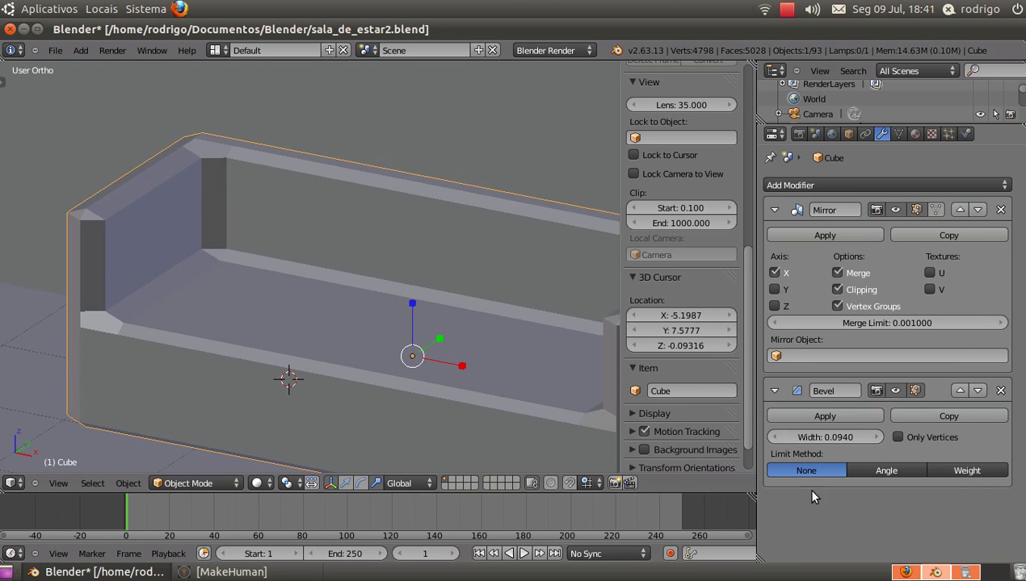
scroll(687, 436, "down", 1)
scroll(351, 352, "down", 4)
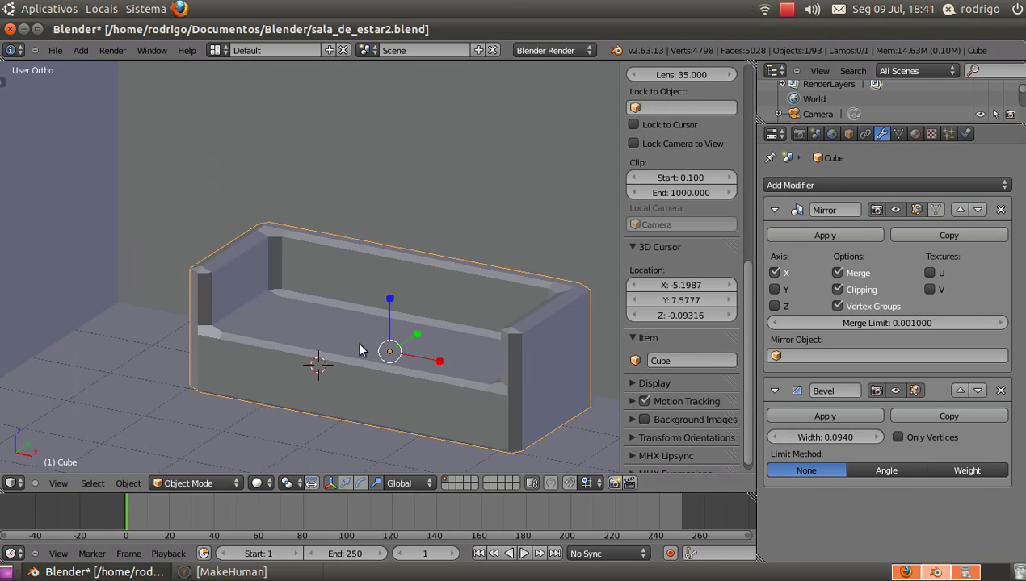
Add a Subdivision Surface modifier to the sofa after the Bevel modifier
middle_click_drag(406, 355, 302, 312, "shift")
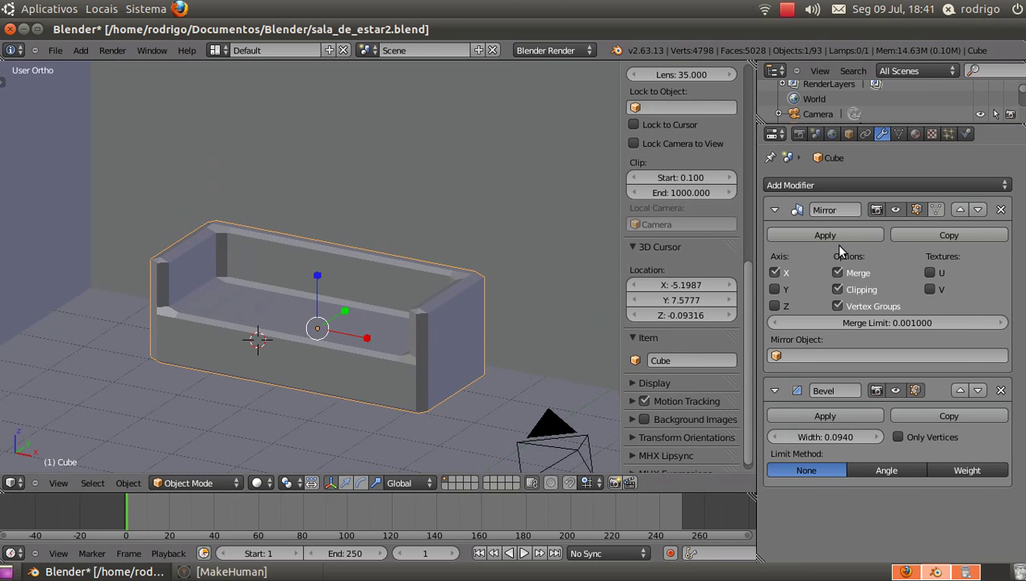
left_click(834, 189)
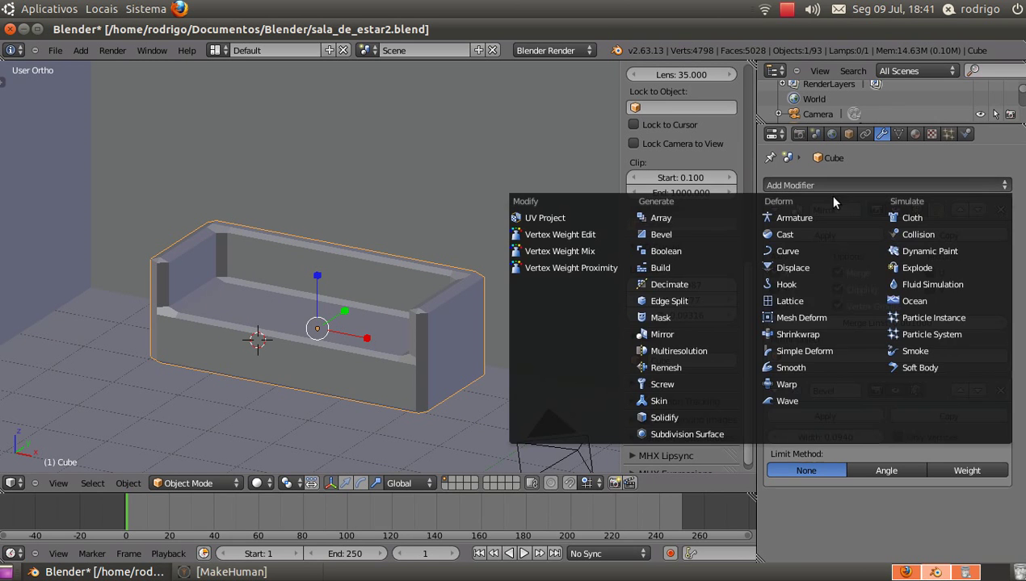
left_click(724, 439)
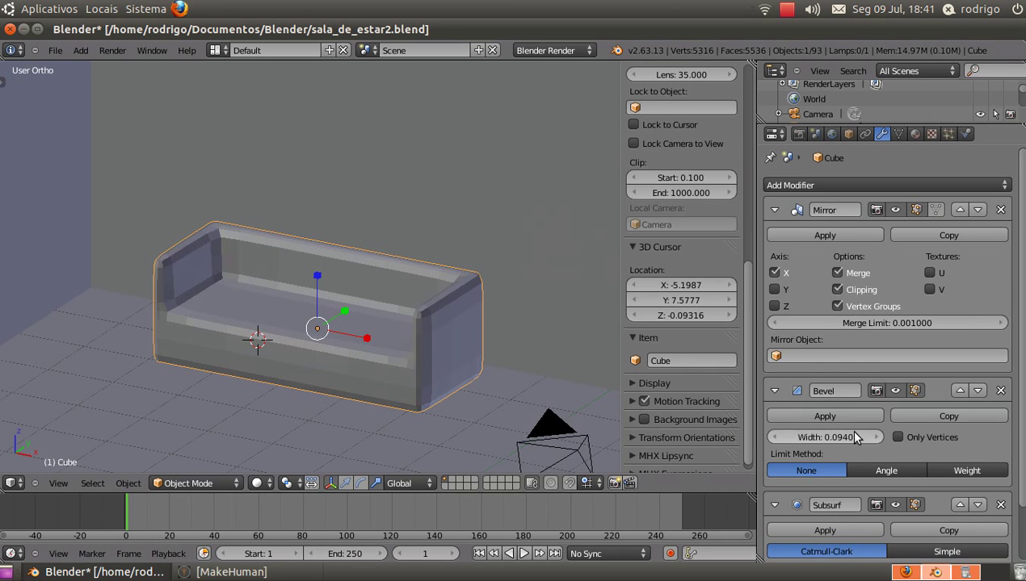
Reset the Bevel modifier's width to 0 and increase it in small increments to 0.0110
left_click(835, 436)
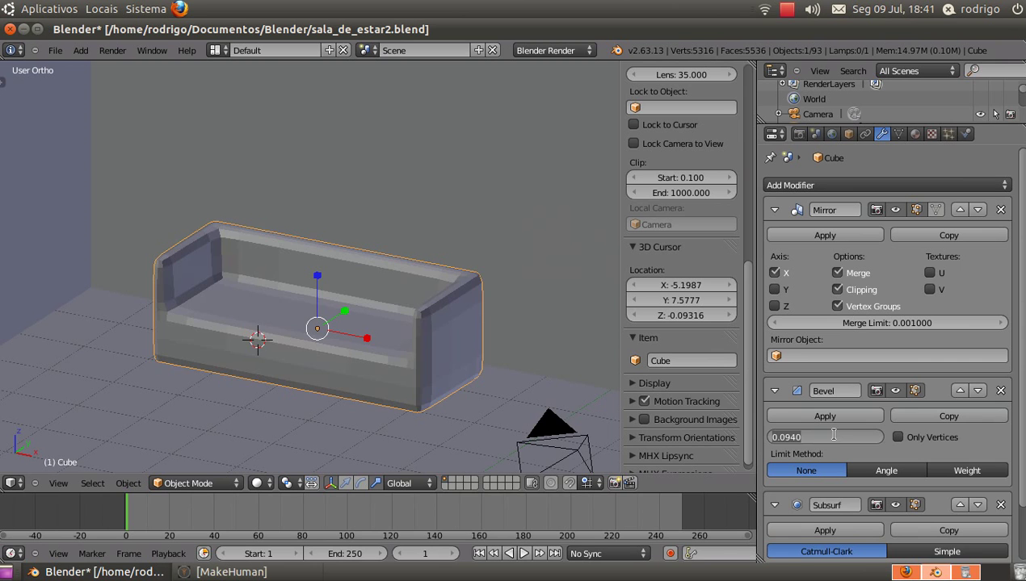
type("0")
key("Return")
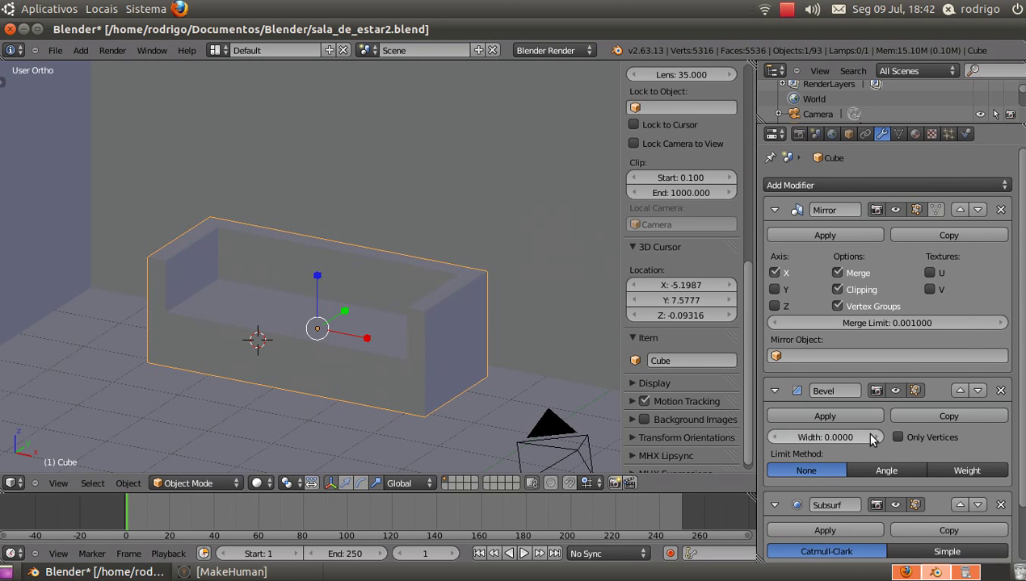
left_click(873, 436)
left_click(873, 436)
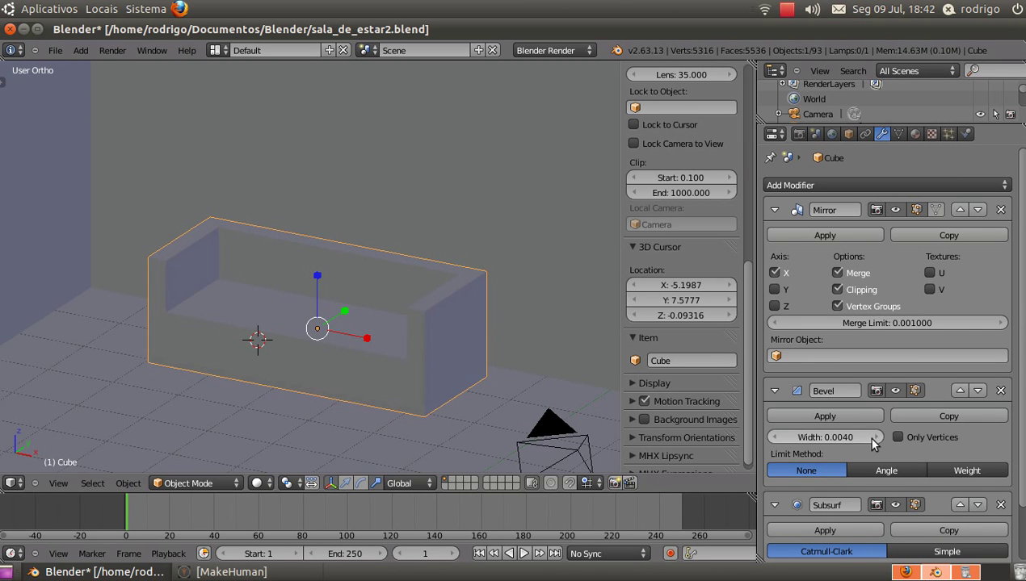
scroll(172, 292, "up", 6)
scroll(198, 170, "up", 3)
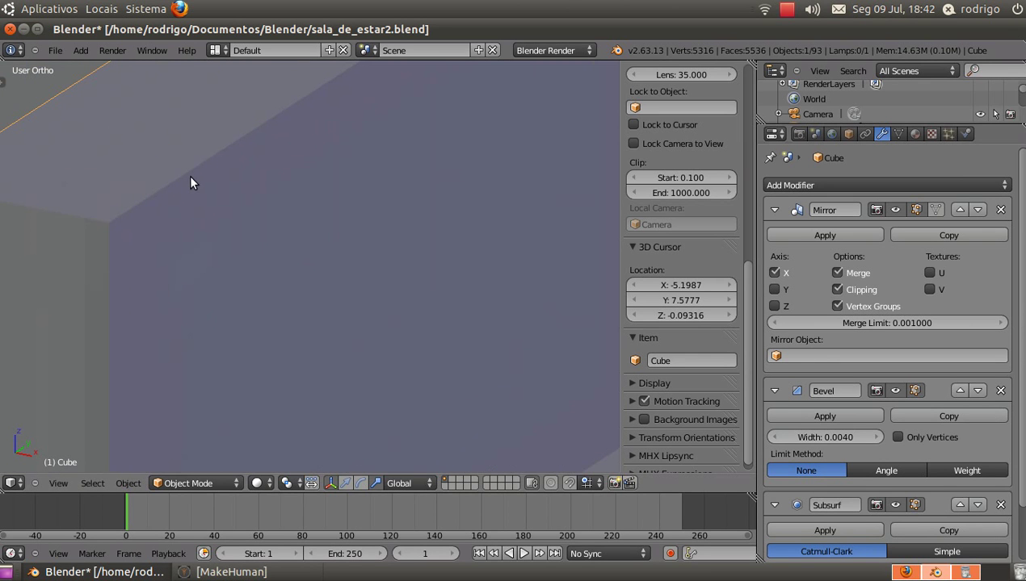
left_click(877, 437)
left_click(880, 437)
left_click(880, 438)
left_click(881, 438)
left_click(881, 438)
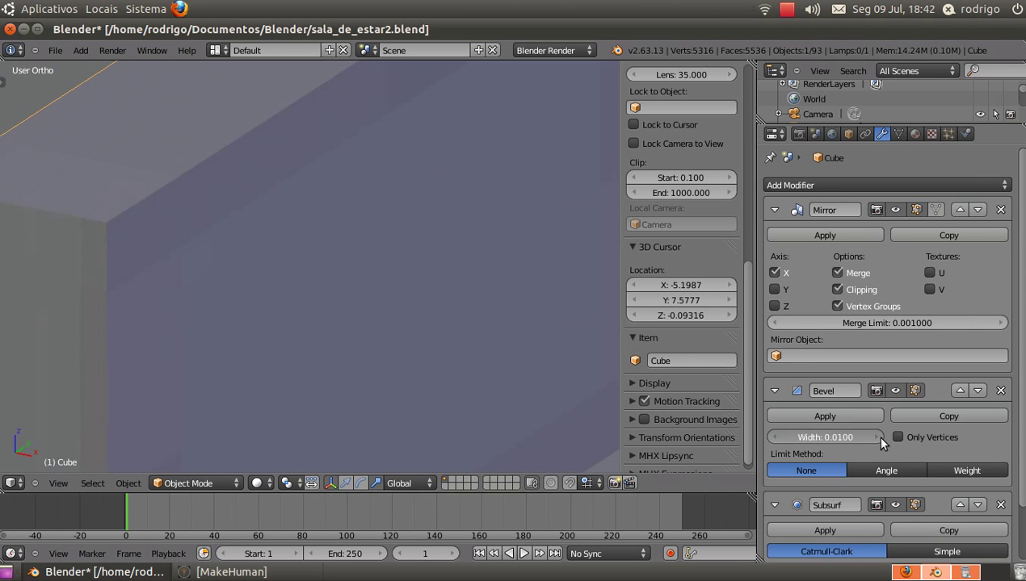
left_click(880, 437)
Set the Subdivision Surface modifier's view subdivisions to 2
scroll(284, 303, "down", 7)
scroll(321, 231, "down", 8)
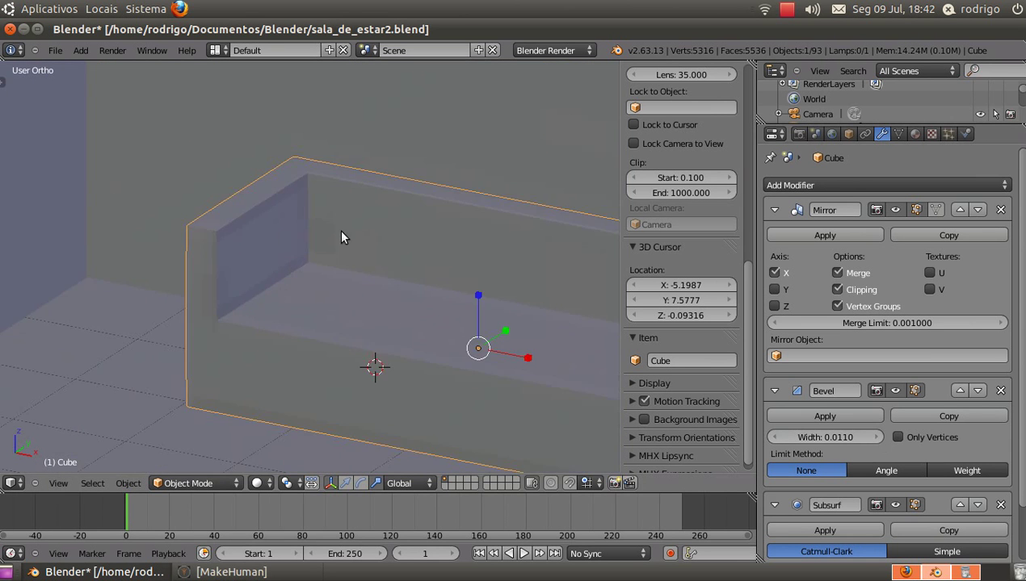
scroll(463, 236, "up", 10)
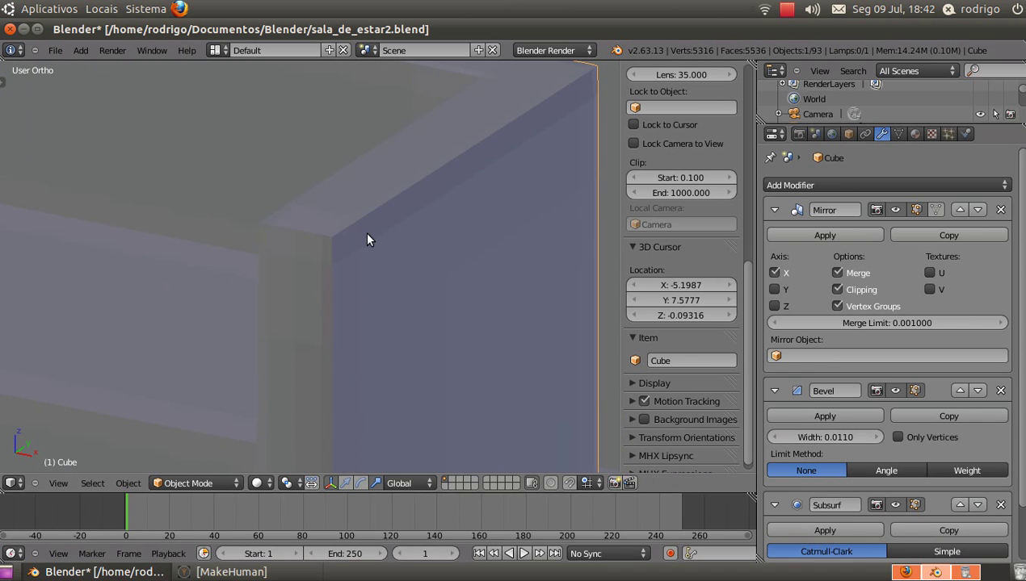
scroll(889, 525, "down", 2)
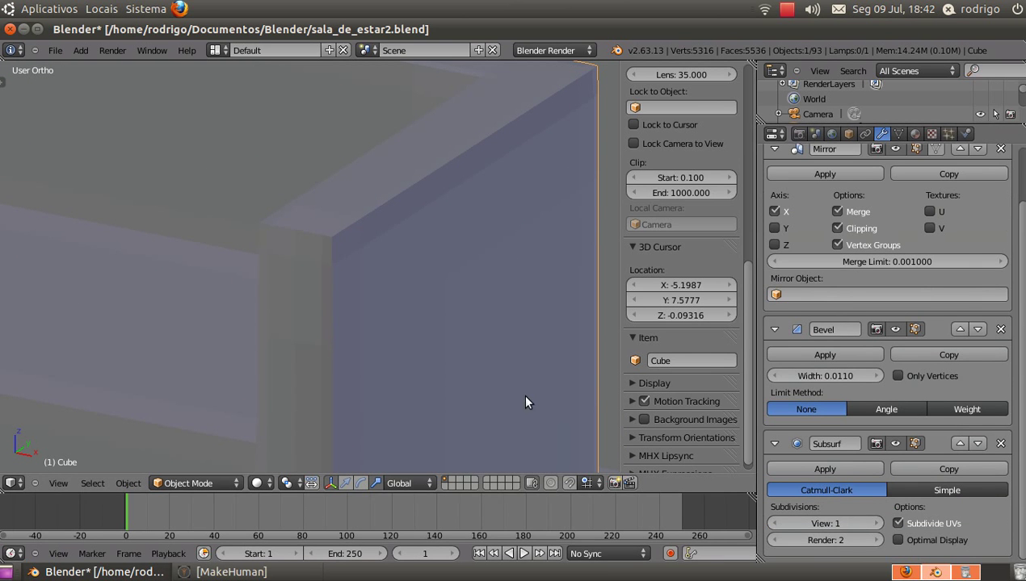
scroll(356, 289, "down", 4)
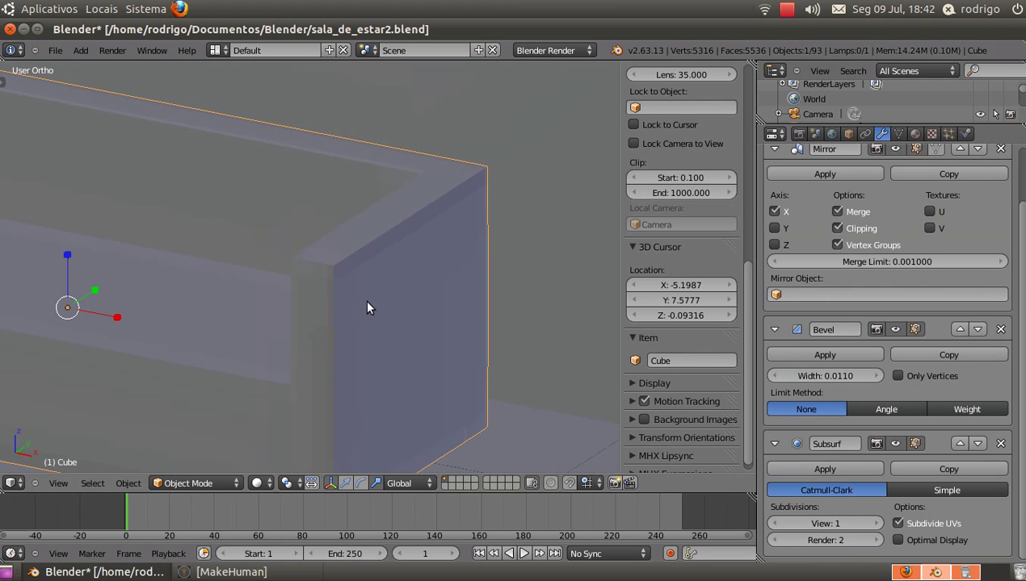
left_click(877, 524)
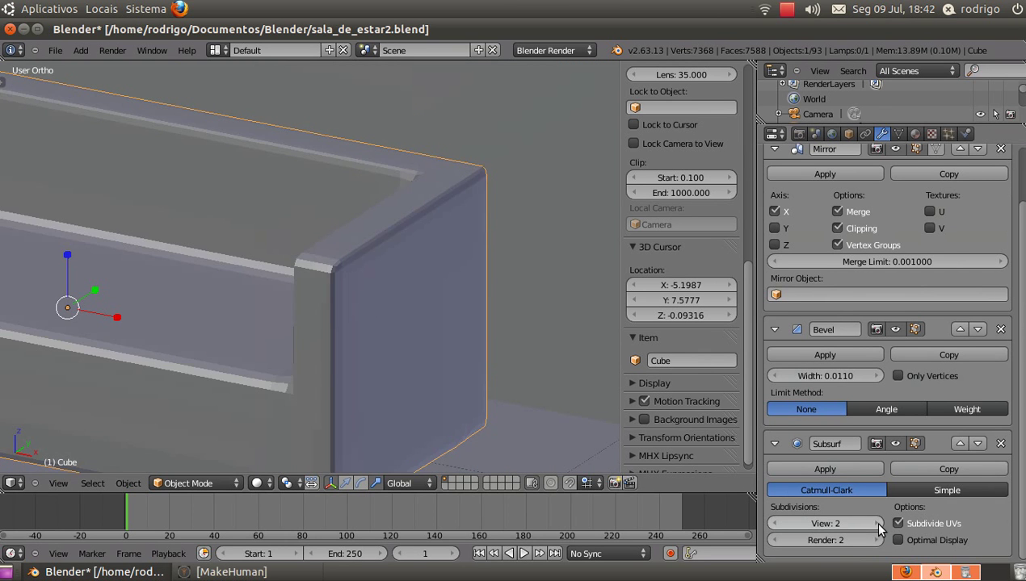
scroll(209, 304, "down", 5)
middle_click_drag(209, 304, 390, 312, "shift")
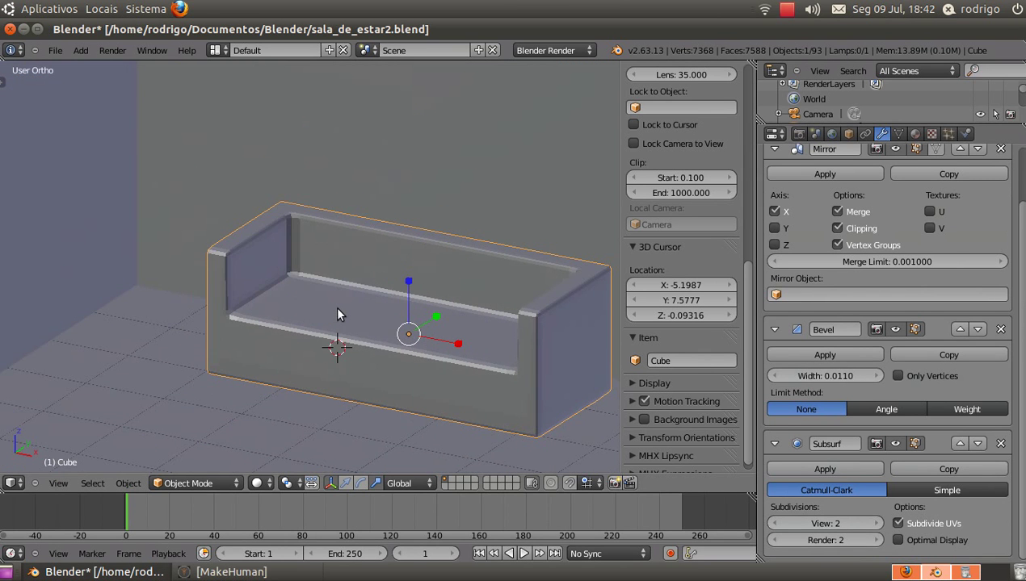
Apply smooth shading to the sofa
key("t")
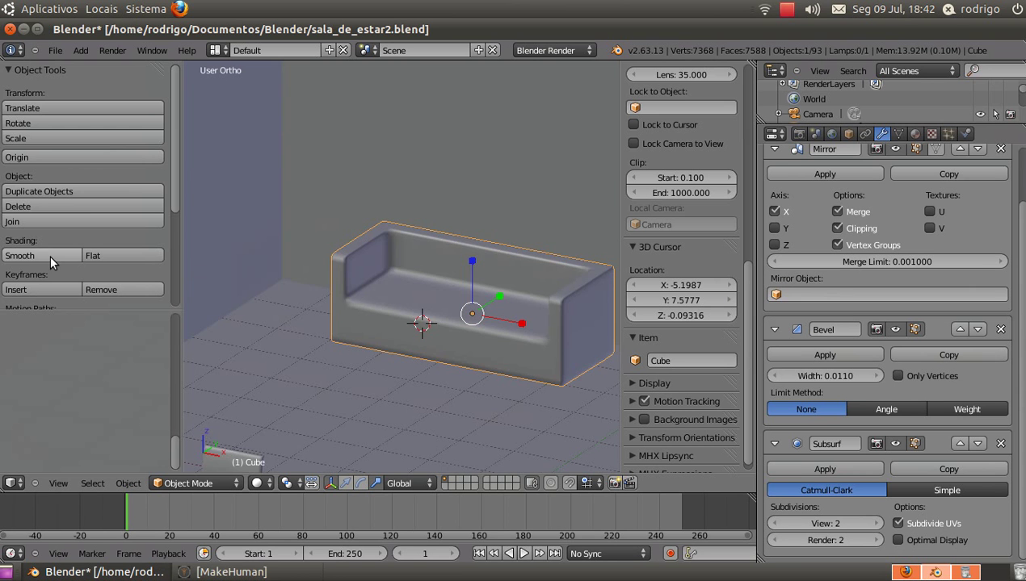
scroll(488, 284, "up", 4)
scroll(487, 284, "down", 2)
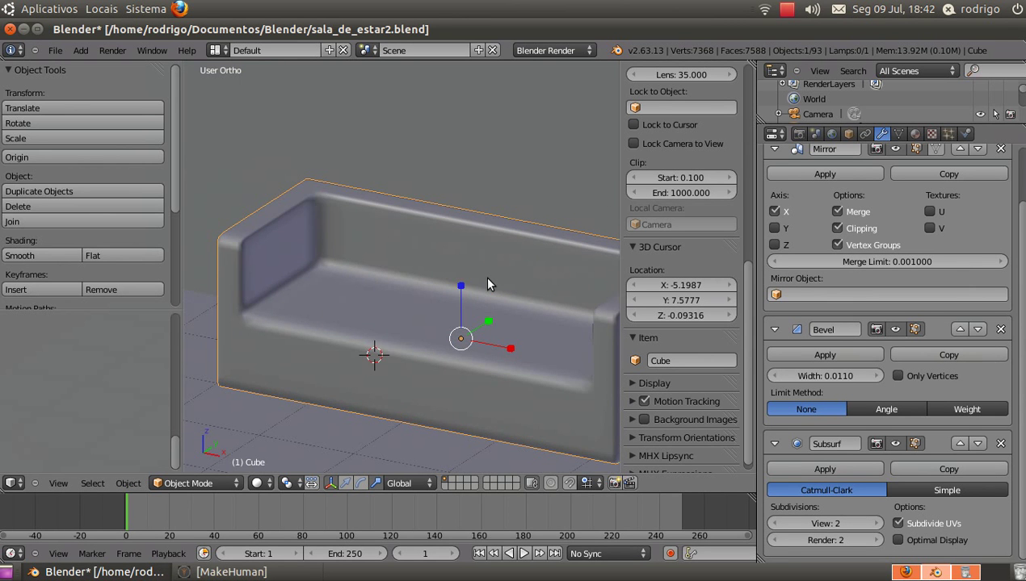
Examine the smoothed sofa's rounded edges and armrests up close and from several angles
scroll(486, 277, "up", 2)
scroll(486, 277, "down", 4)
middle_click_drag(585, 290, 428, 263, "shift")
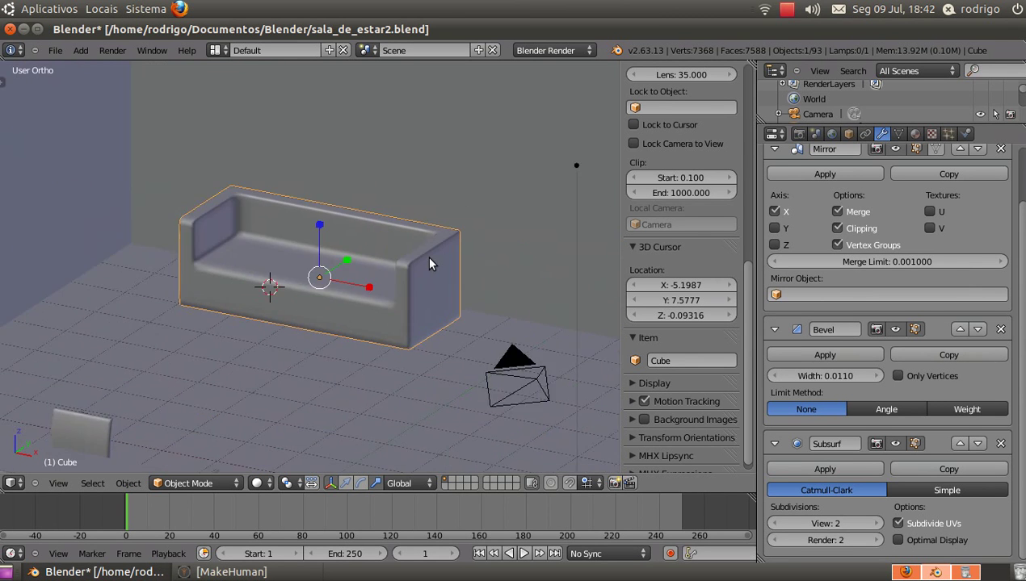
scroll(430, 257, "up", 7)
scroll(379, 255, "down", 4)
middle_click_drag(344, 263, 419, 176)
scroll(408, 235, "up", 3)
scroll(392, 244, "down", 5)
scroll(392, 267, "up", 6)
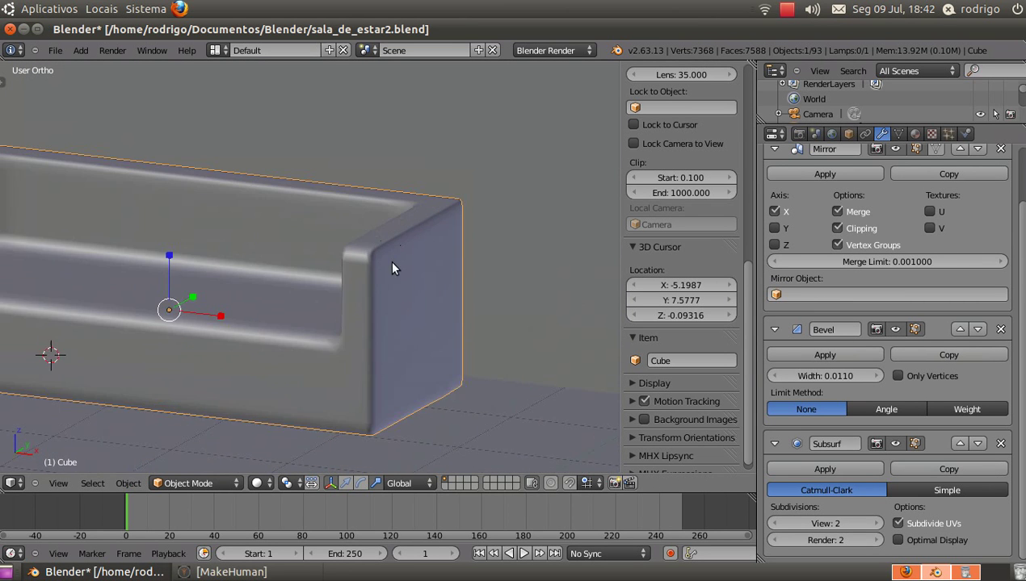
scroll(389, 261, "up", 1)
scroll(370, 329, "down", 5)
middle_click_drag(302, 274, 338, 253, "shift")
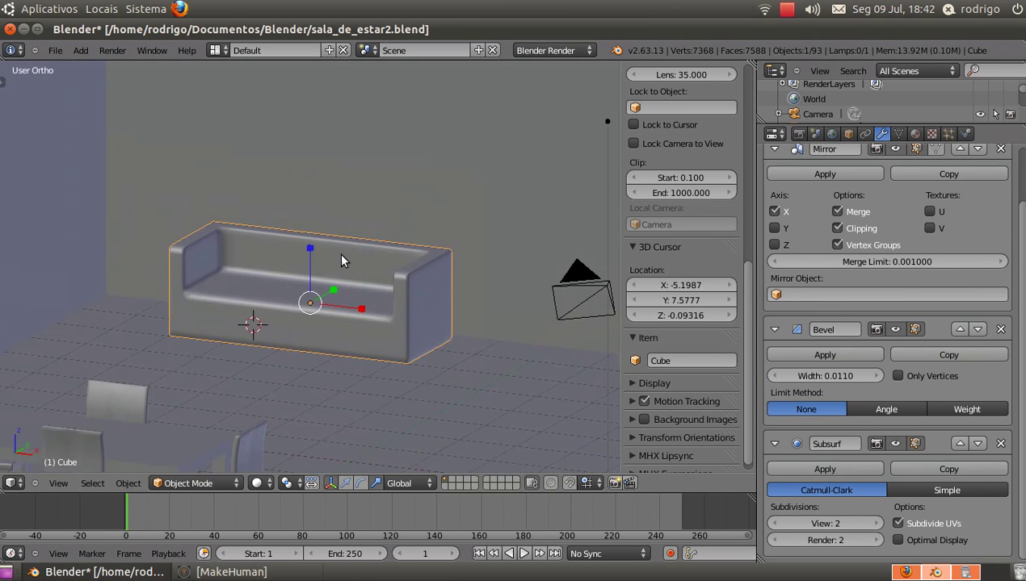
scroll(341, 260, "up", 3)
middle_click_drag(343, 293, 353, 323)
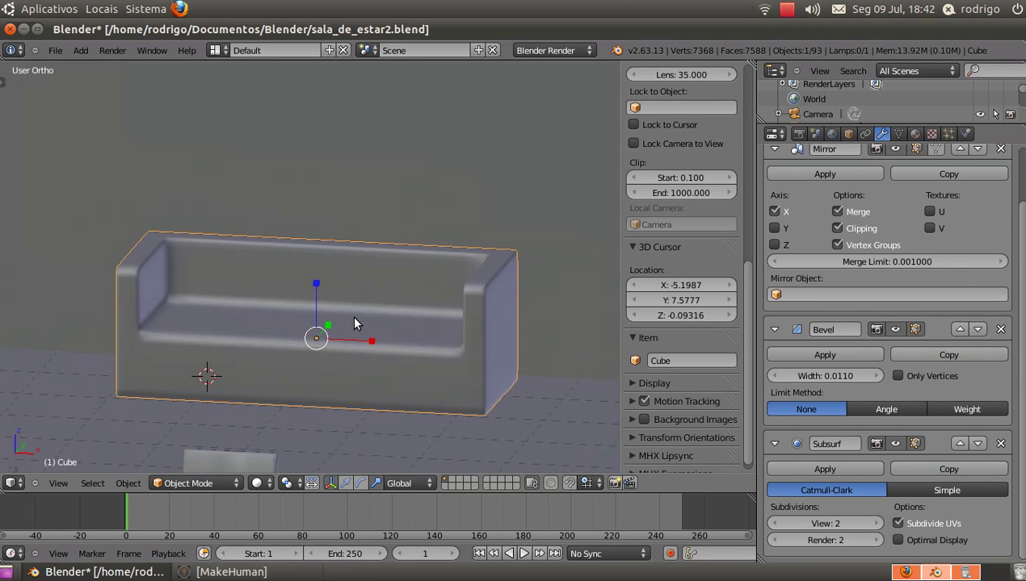
Add a cube for a seat cushion and move it up and forward over the sofa's left end
key("shift+a")
mouse_move(355, 320)
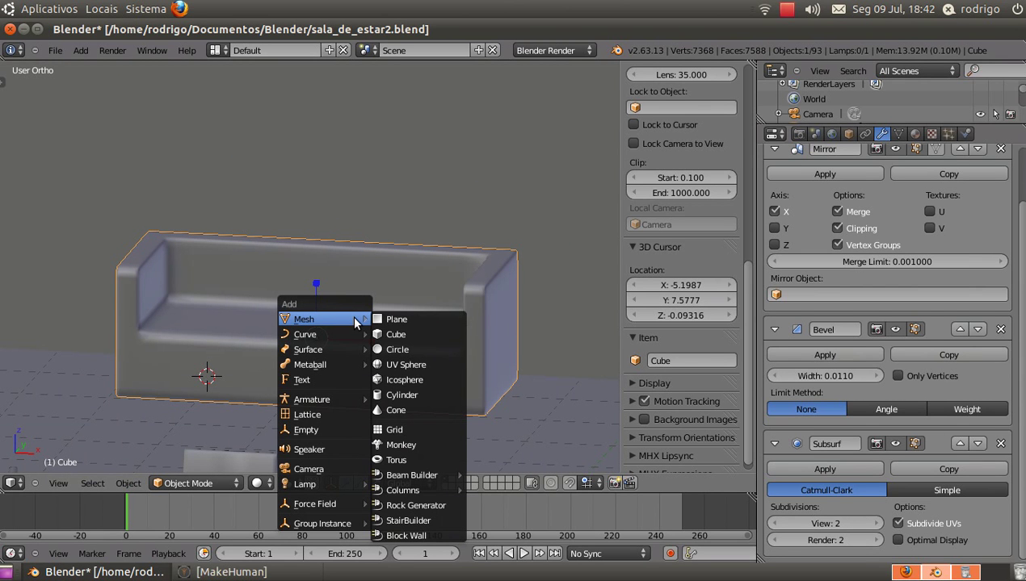
left_click(393, 334)
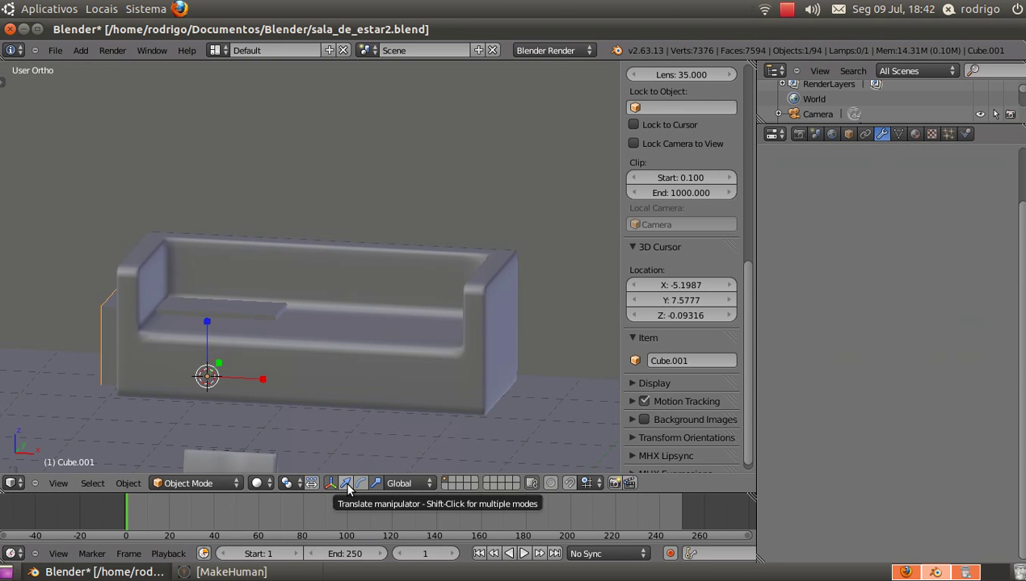
left_click_drag(206, 327, 212, 240)
left_click_drag(220, 278, 194, 290)
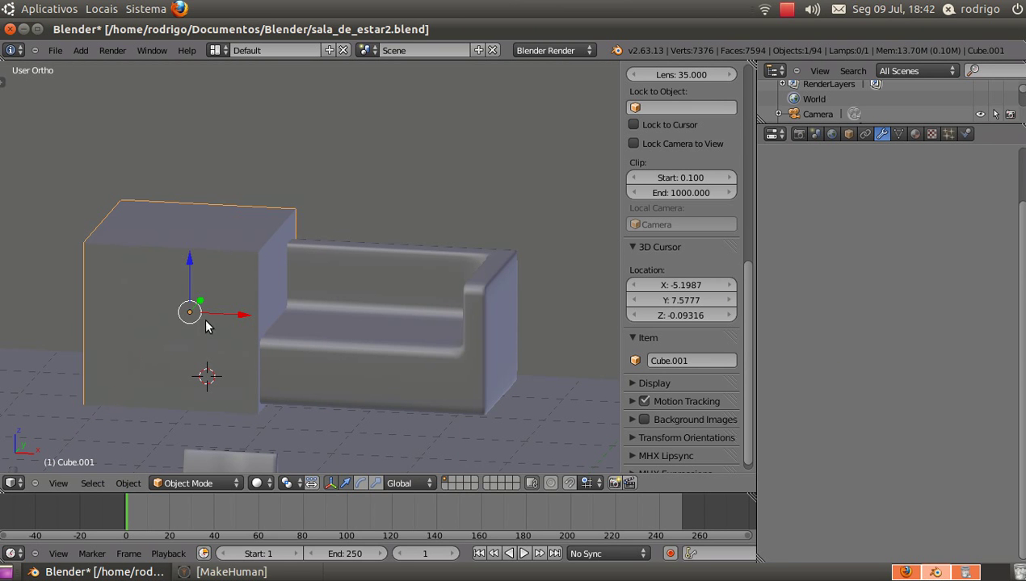
Scale the cube down to cushion size and flatten it along Z into a thin block
key("s")
left_click(232, 214)
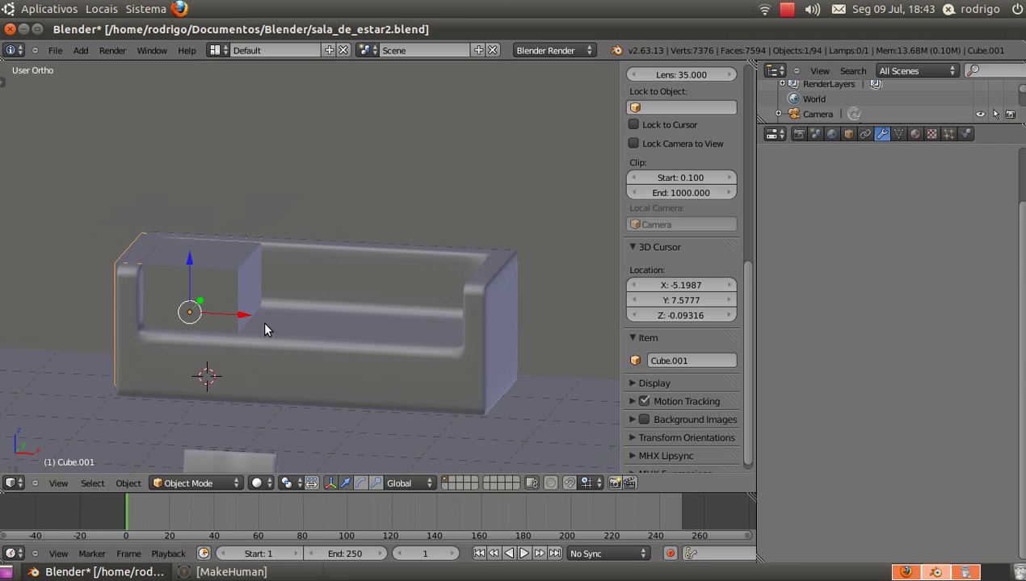
key("s")
key("z")
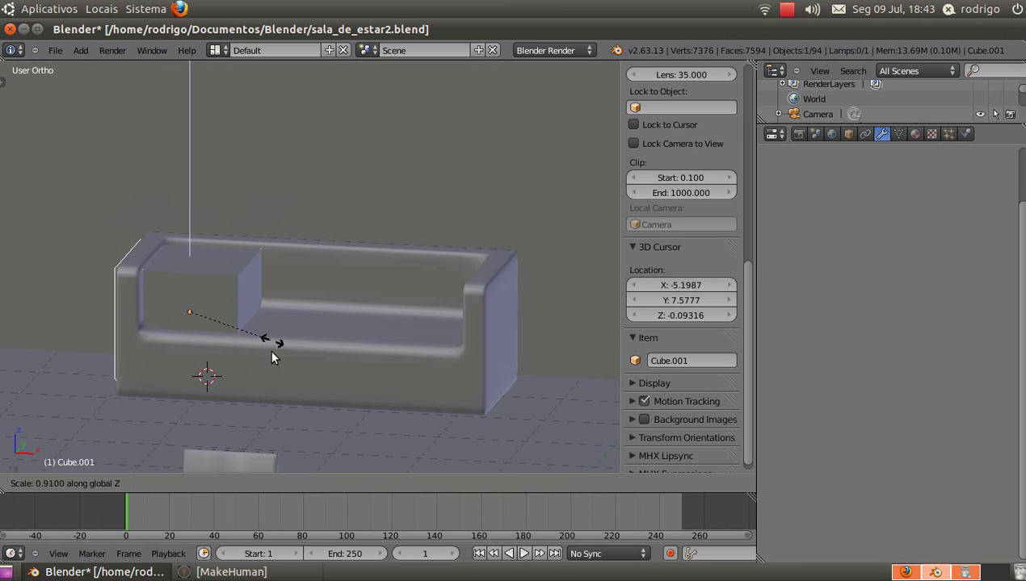
left_click(241, 281)
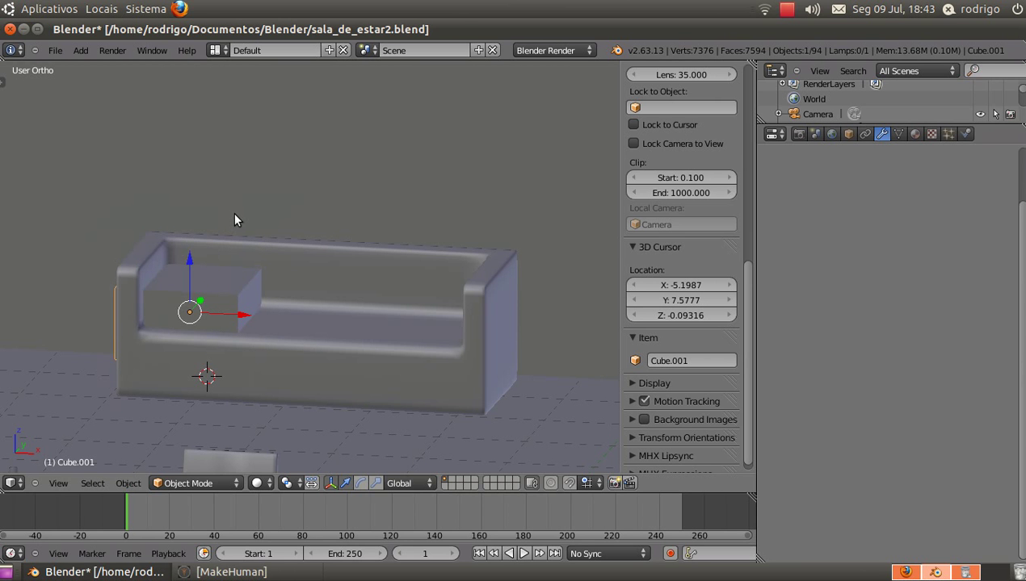
key("s")
key("z")
left_click(225, 298)
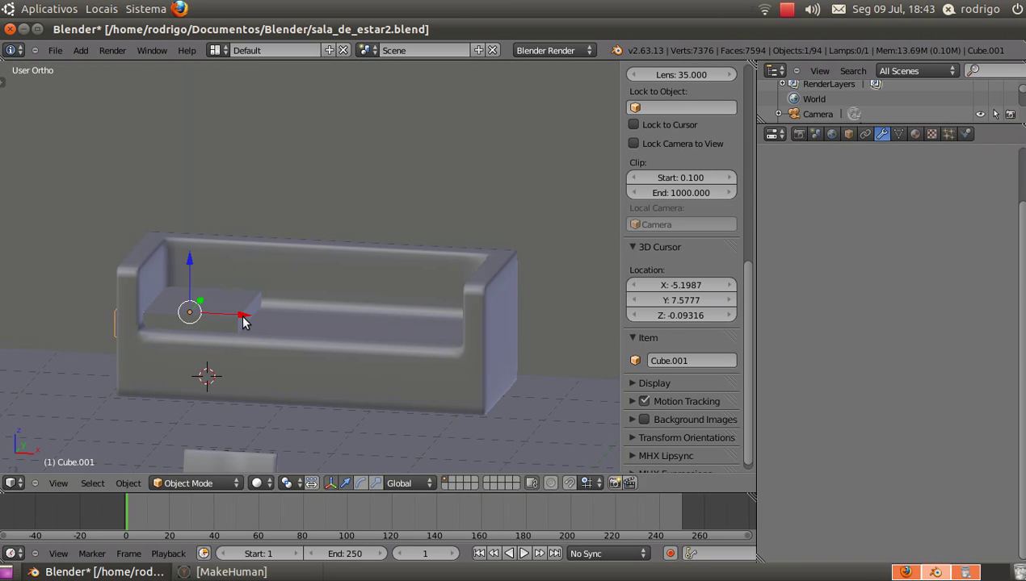
Move the cushion block along X to the right armrest and shift it slightly forward along Y on the seat
key("g")
key("x")
left_click(322, 332)
middle_click_drag(322, 327, 381, 385)
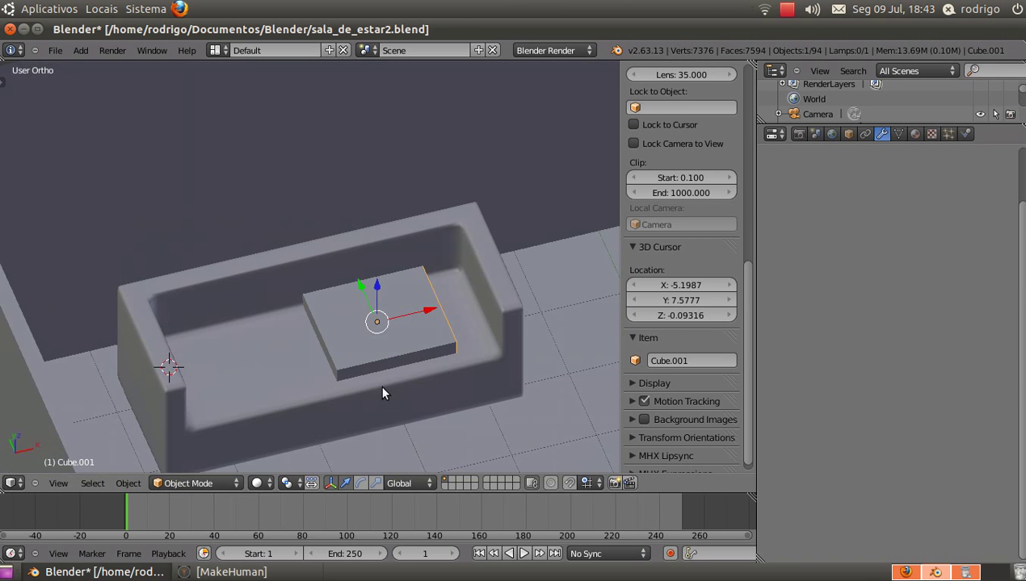
scroll(380, 385, "up", 1)
left_click_drag(414, 298, 454, 290)
left_click_drag(399, 256, 406, 277)
middle_click_drag(405, 277, 360, 240)
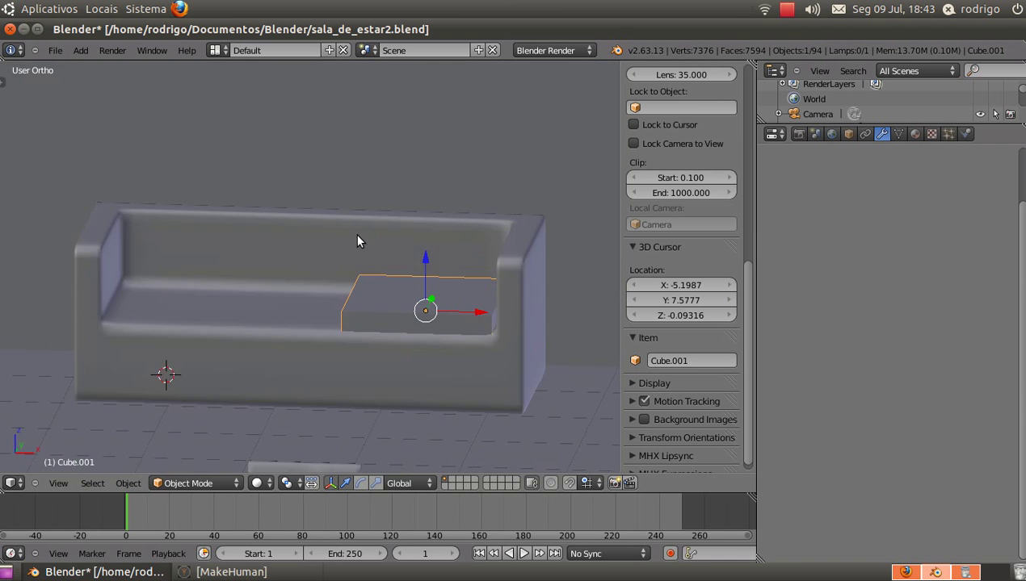
Nudge the cushion block a little further along X to sit against the right armrest
scroll(379, 250, "up", 4)
middle_click_drag(459, 343, 442, 385)
scroll(442, 385, "down", 3)
middle_click_drag(391, 334, 393, 373)
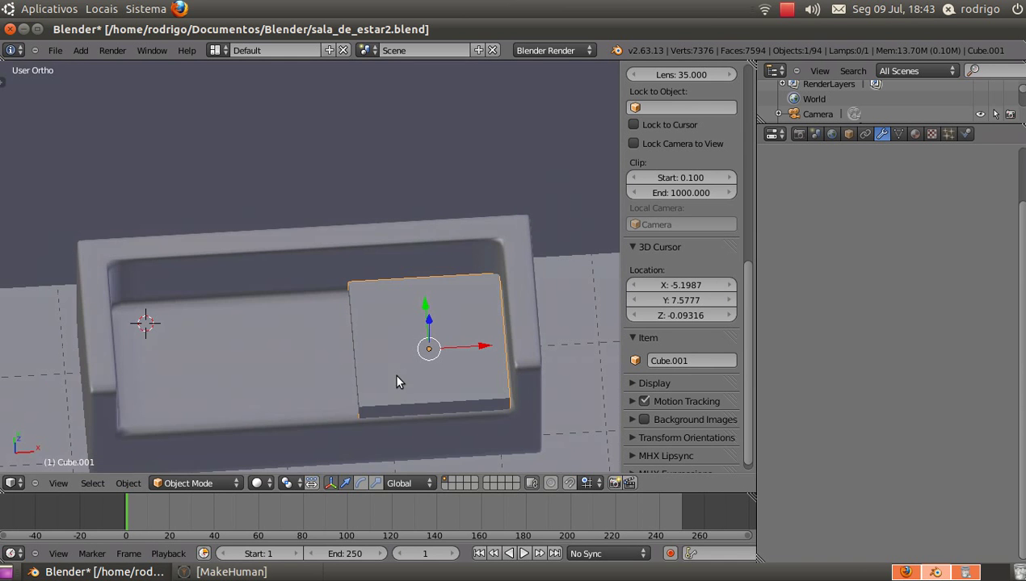
left_click_drag(470, 343, 475, 343)
scroll(469, 344, "down", 1)
middle_click_drag(418, 312, 402, 276, "shift")
scroll(403, 276, "up", 3)
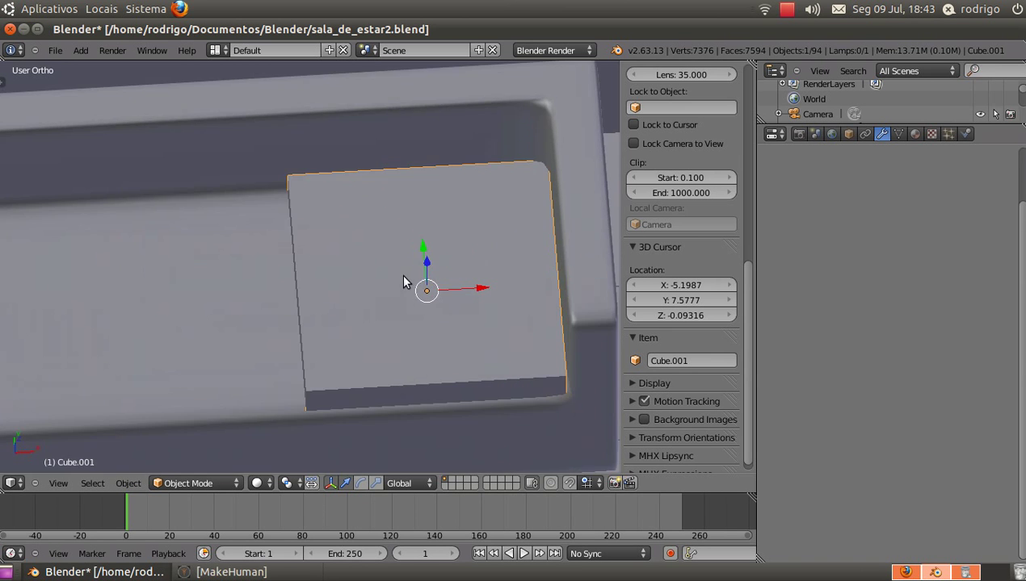
Raise the whole cushion mesh along Z in Edit Mode so that it rests on the seat
scroll(403, 276, "down", 2)
key("Tab")
middle_click_drag(419, 314, 408, 239)
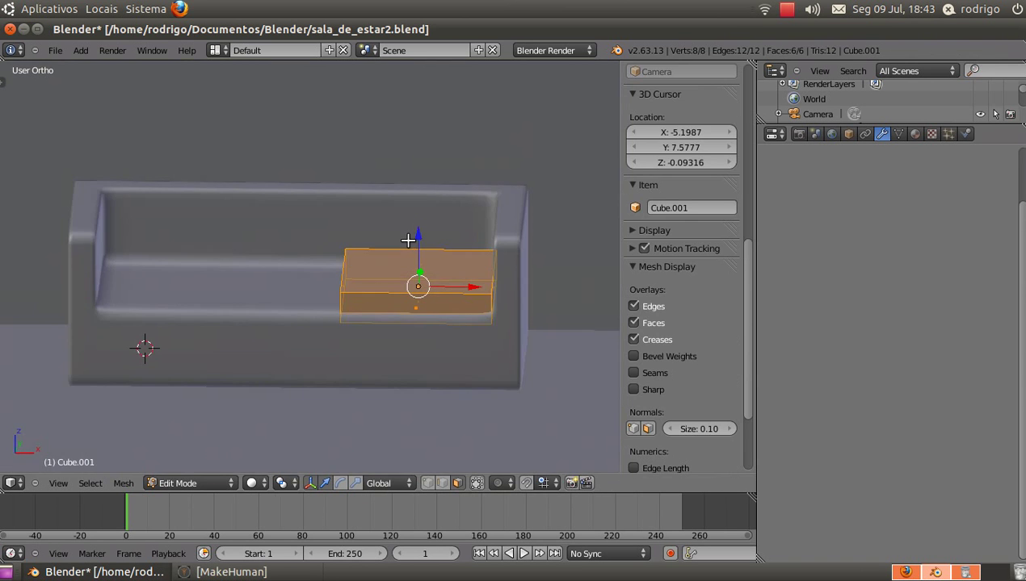
left_click_drag(414, 245, 416, 234)
key("Tab")
middle_click_drag(417, 250, 425, 271)
key("Tab")
scroll(426, 278, "up", 4)
Lower the cushion's top face along Z to make the cushion thinner, and return to Object Mode
right_click(405, 236)
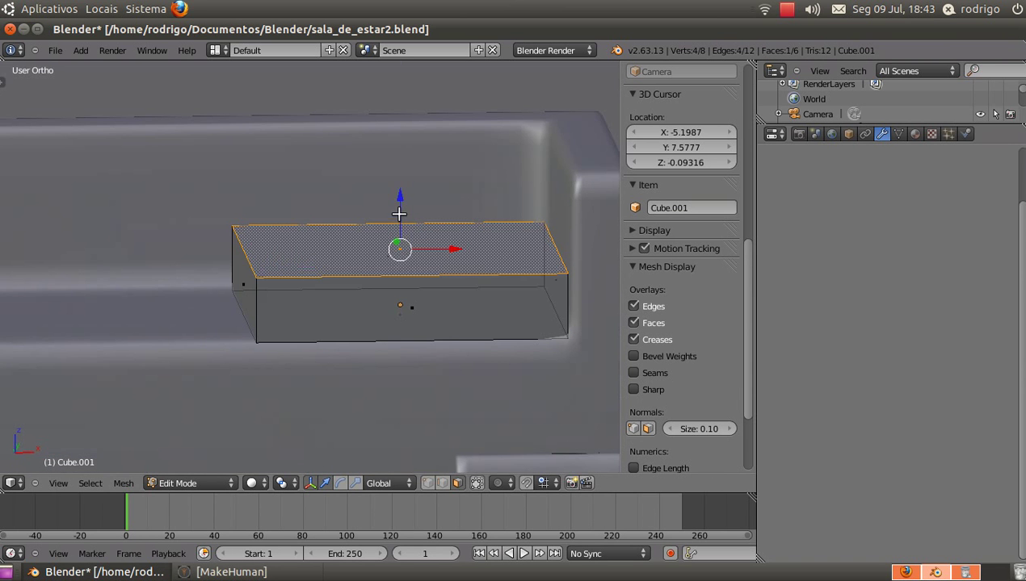
left_click_drag(399, 214, 402, 244)
scroll(401, 244, "down", 4)
key("Tab")
middle_click_drag(412, 248, 425, 305)
scroll(408, 273, "up", 3)
scroll(404, 272, "down", 3)
scroll(424, 307, "up", 3)
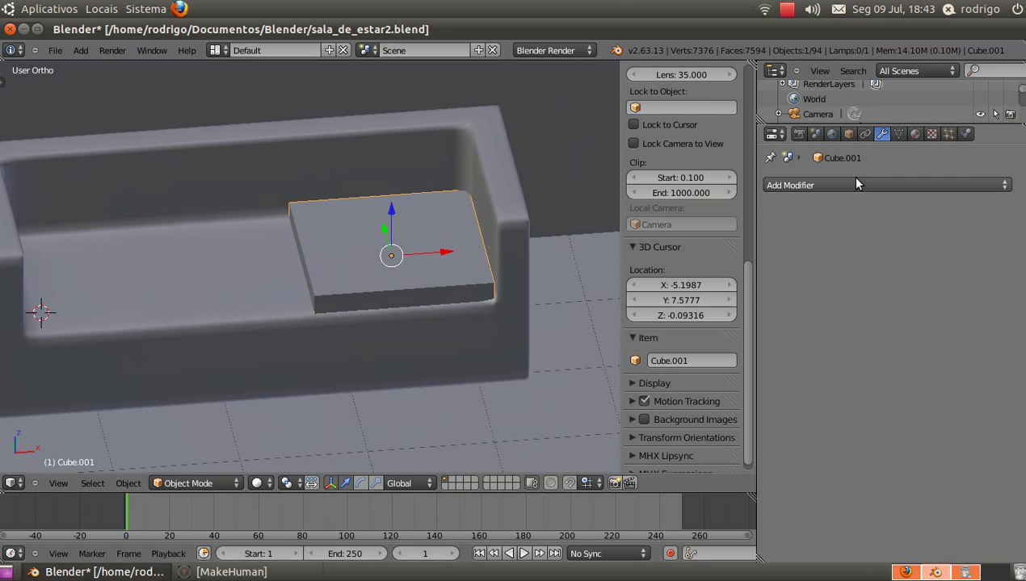
Add a Subdivision Surface modifier to the cushion and apply its display to the editing cage in Edit Mode
left_click(852, 185)
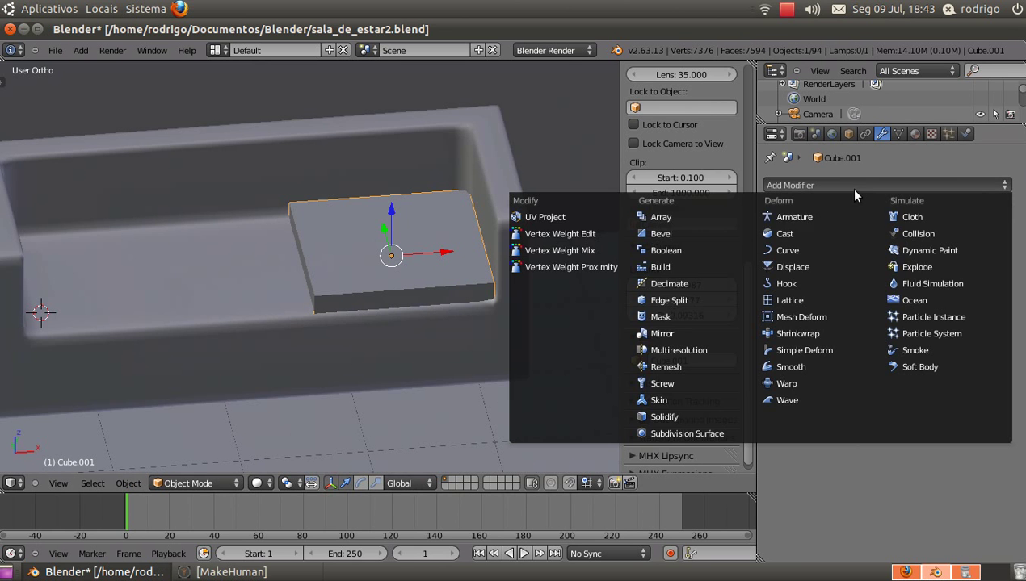
left_click(684, 432)
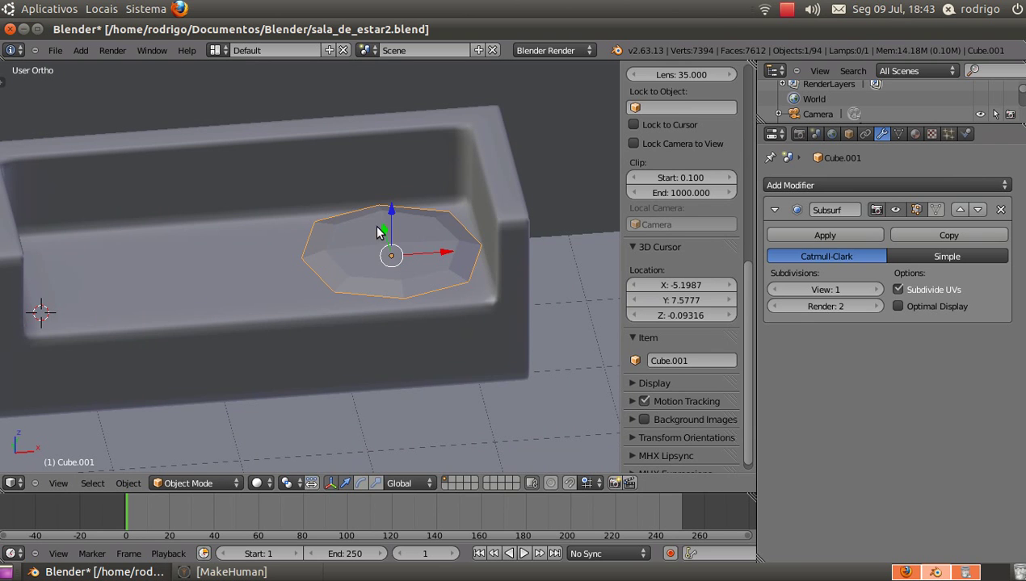
key("Tab")
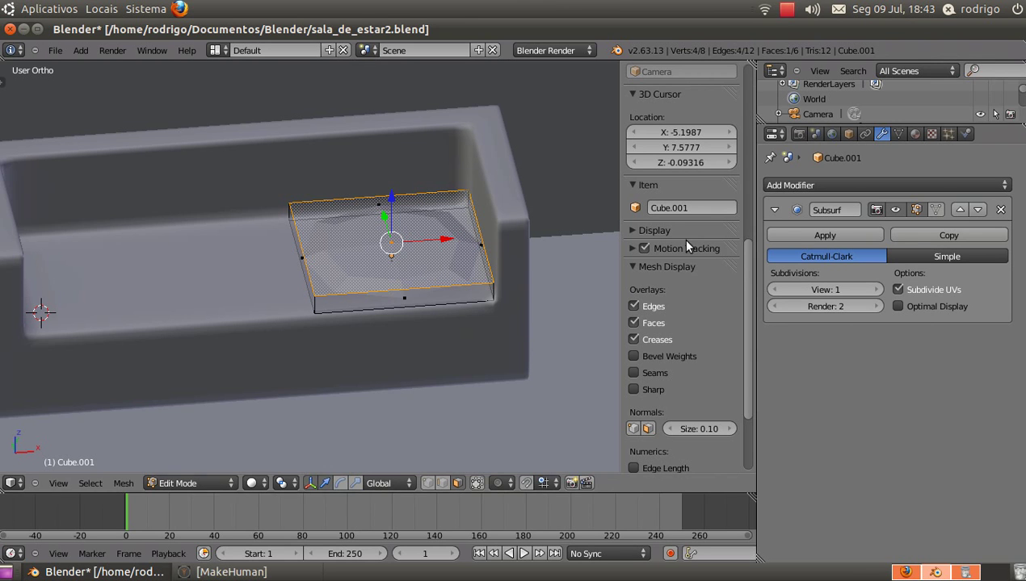
left_click(936, 211)
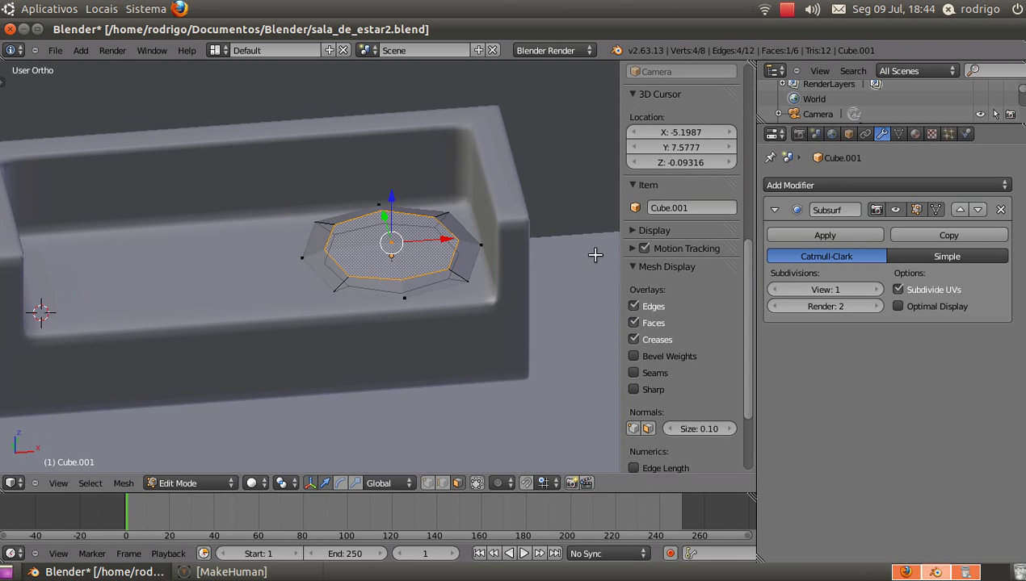
Deselect the cushion mesh and add a front-to-back loop cut through its middle
key("a")
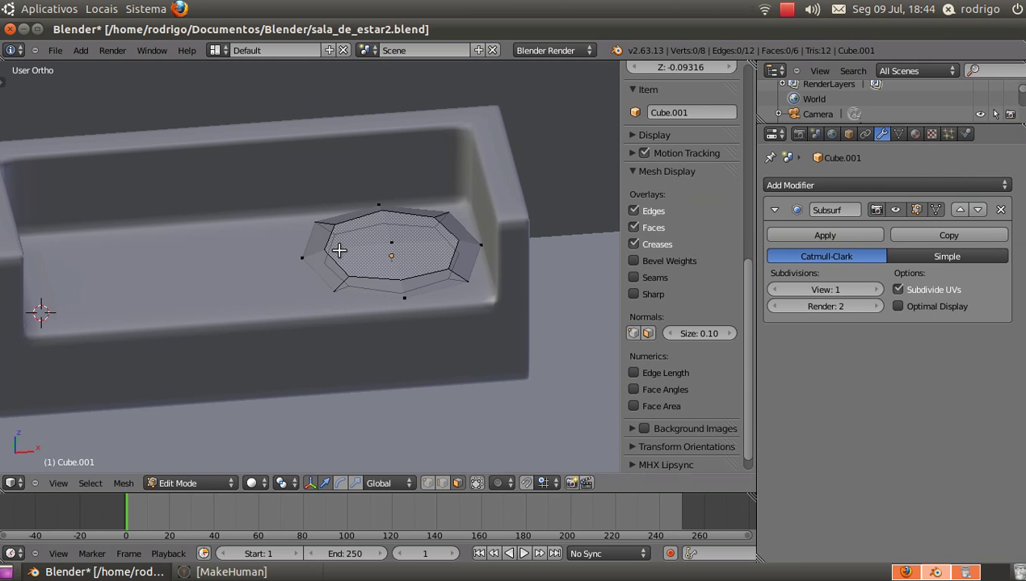
key("ctrl+r")
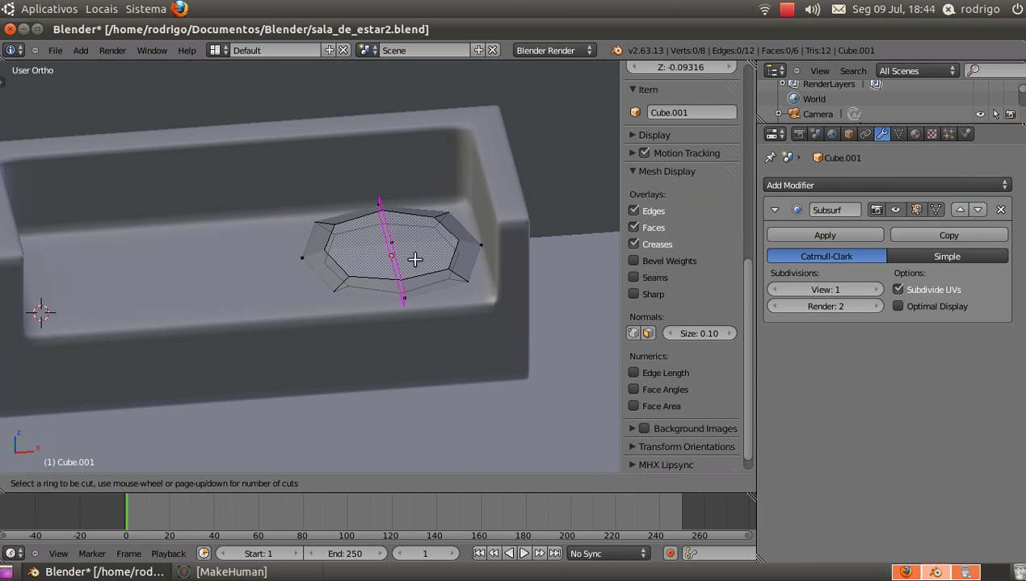
left_click(414, 259)
left_click(414, 259)
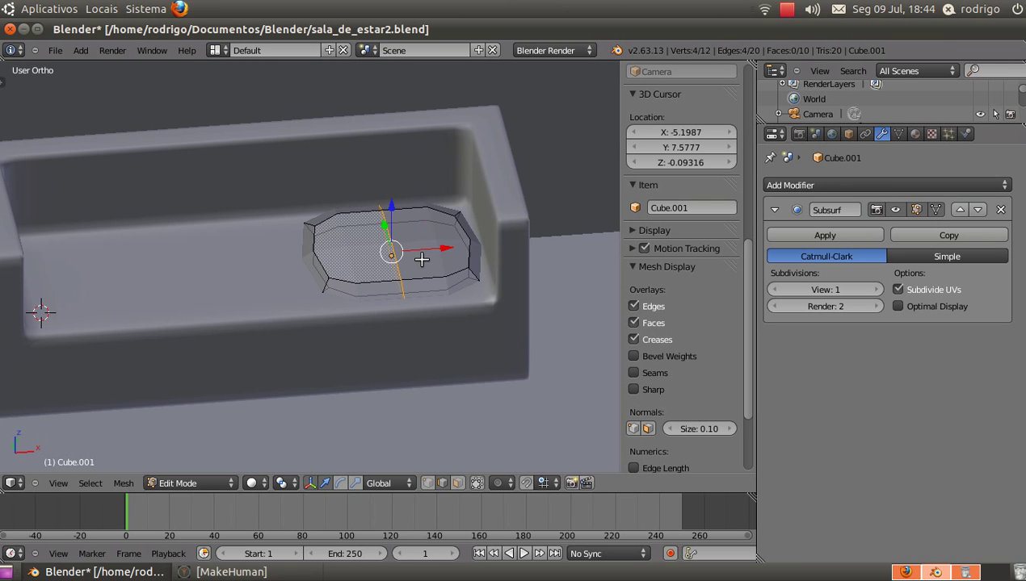
Add two front-to-back loop cuts to the cushion, one slid towards each side edge to tighten its shape
key("ctrl+r")
left_click(435, 259)
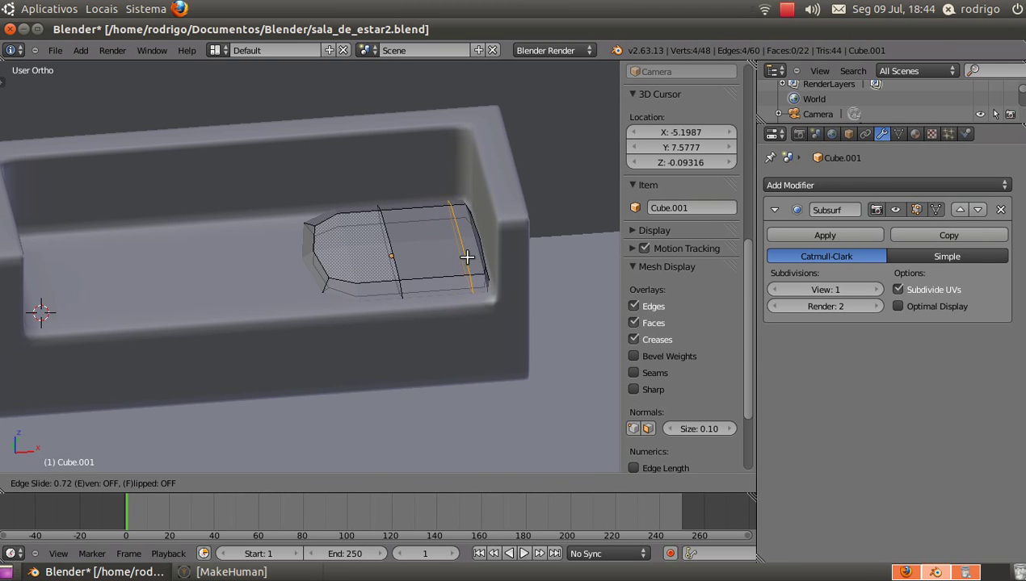
left_click(452, 255)
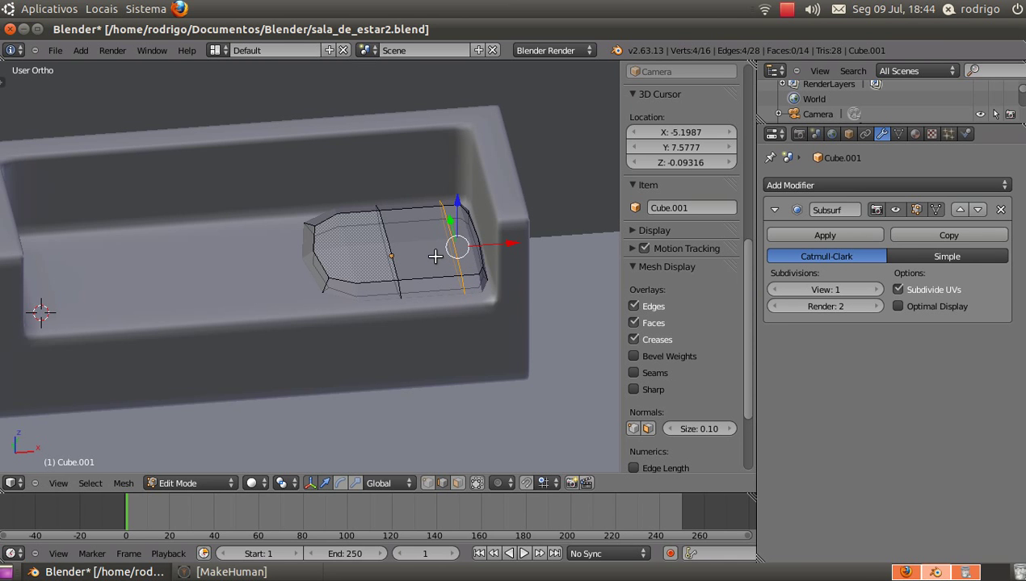
key("ctrl+r")
left_click(362, 261)
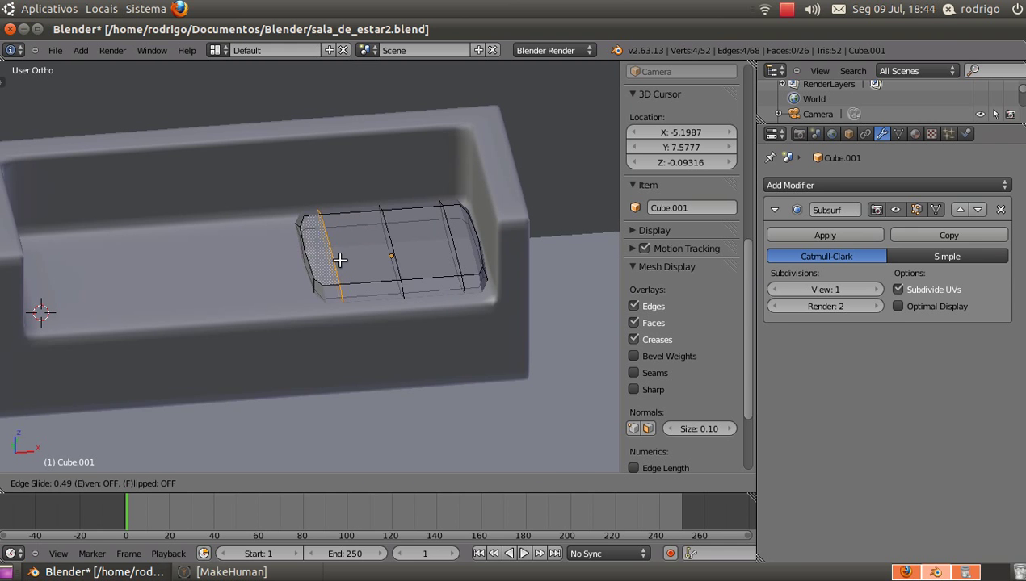
left_click(334, 259)
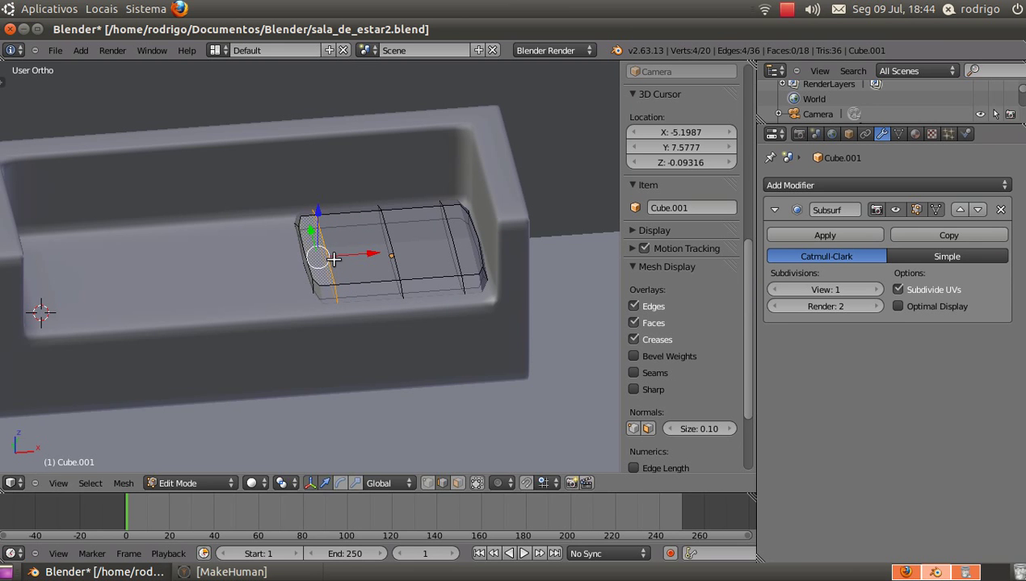
Add two lengthwise loop cuts to the cushion, one near its middle and one slid towards the front edge
key("ctrl+r")
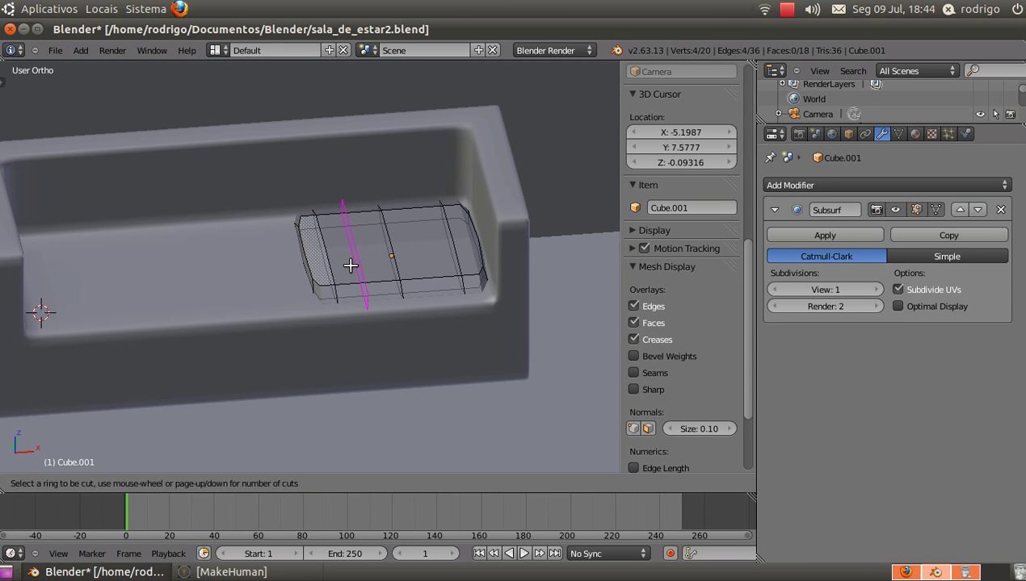
left_click(384, 263)
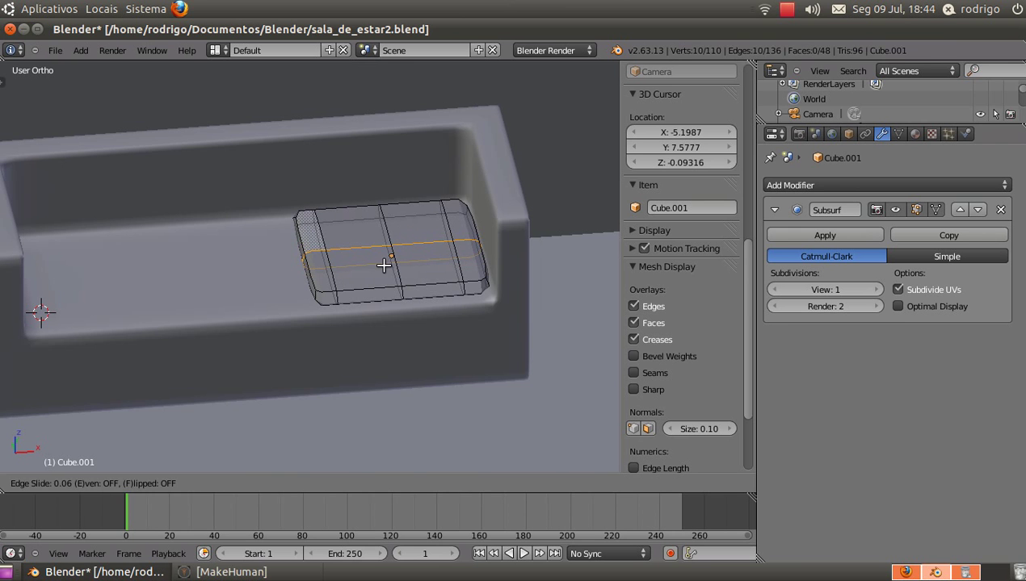
left_click(380, 263)
key("ctrl+r")
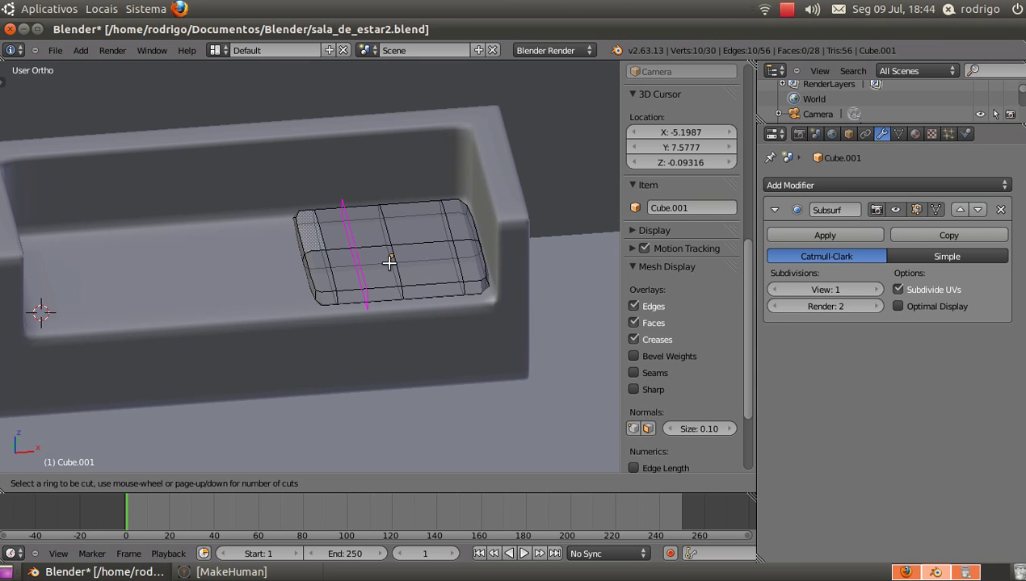
left_click(329, 268)
left_click(334, 272)
Add a lengthwise loop cut slid halfway towards the cushion's back edge and return to Object Mode
scroll(336, 273, "down", 1)
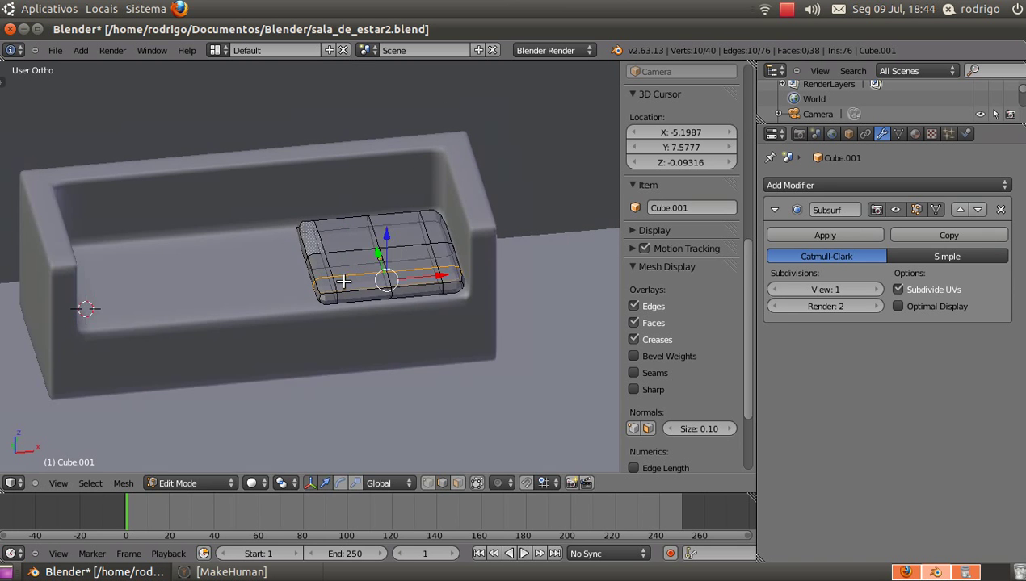
middle_click_drag(348, 279, 440, 311)
scroll(390, 285, "up", 7)
scroll(381, 125, "down", 5)
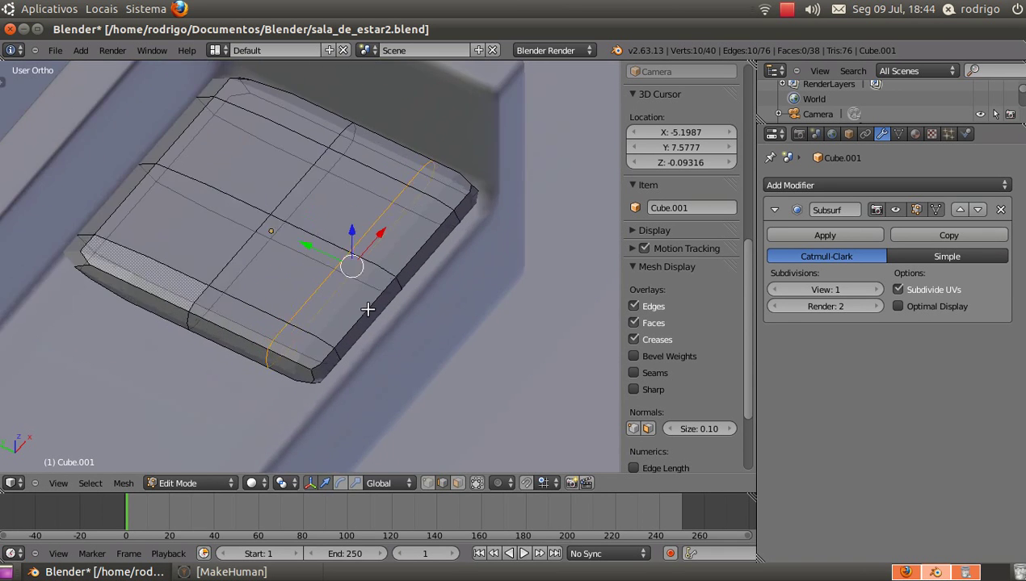
key("ctrl+r")
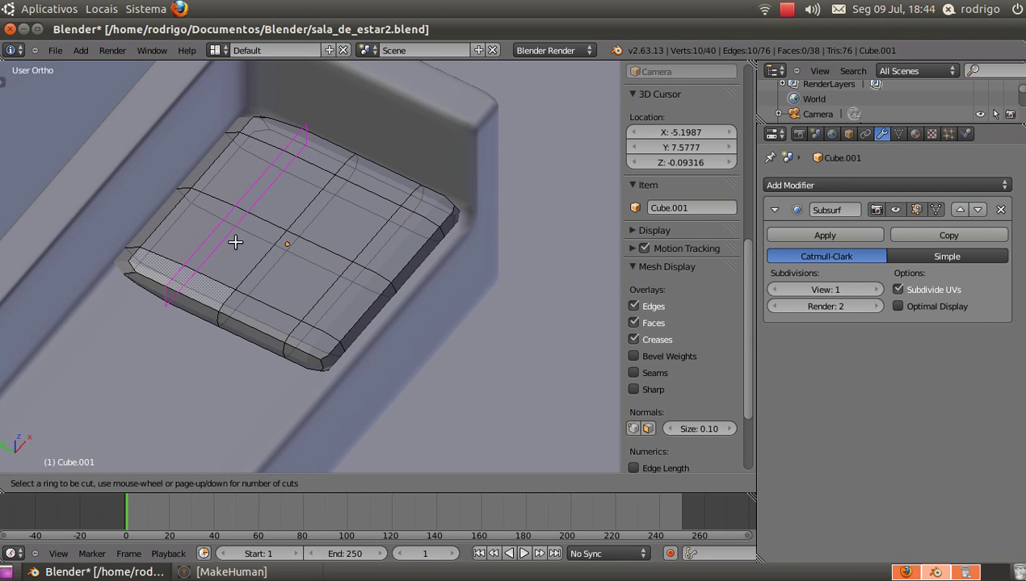
left_click(235, 242)
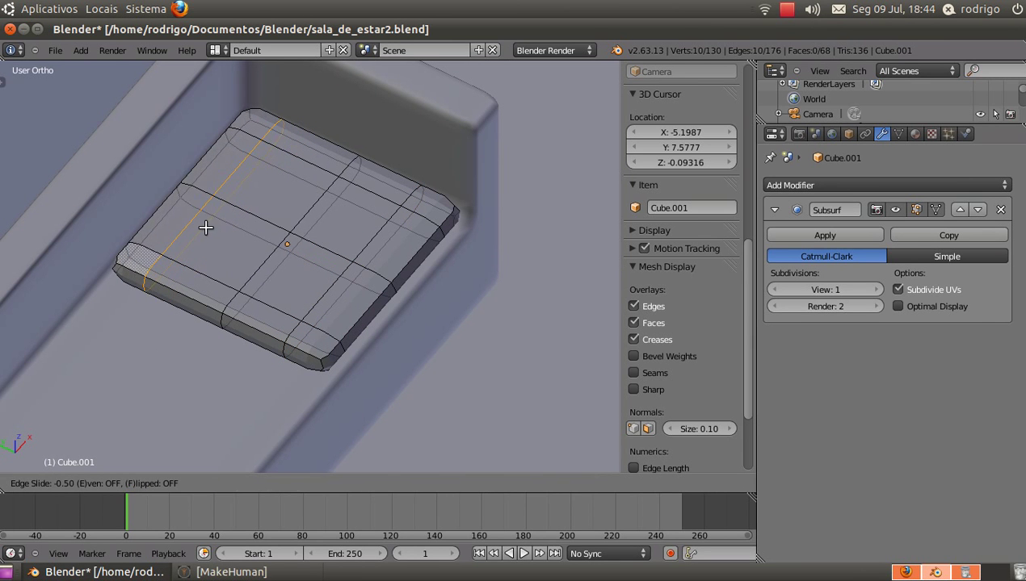
left_click(203, 228)
scroll(235, 267, "down", 7)
middle_click_drag(273, 275, 224, 250)
scroll(224, 252, "up", 8)
key("Tab")
Examine the cushion's rounded edges and corners and its fit on the sofa seat from several angles
scroll(410, 311, "down", 5)
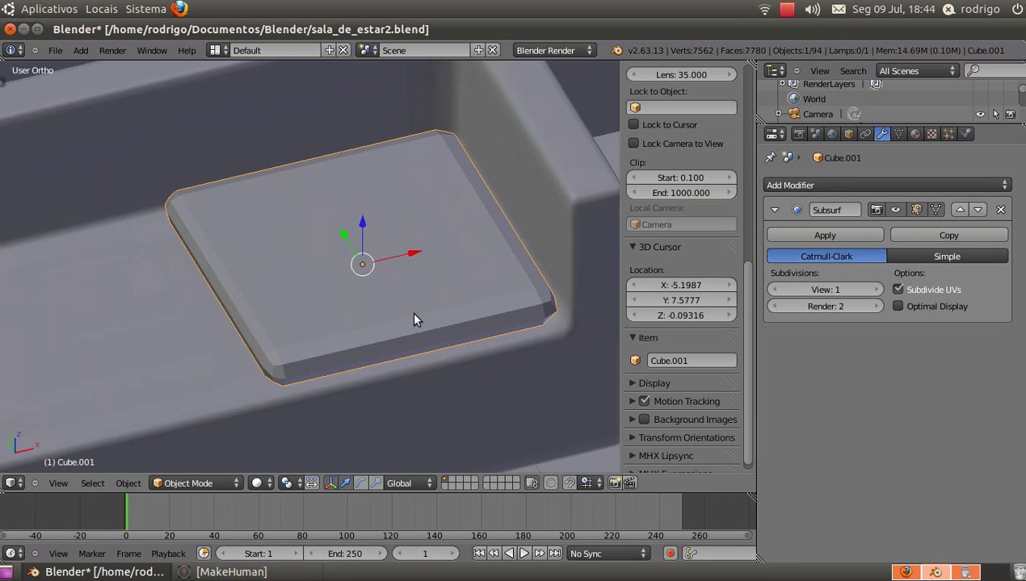
scroll(348, 295, "up", 3)
middle_click_drag(360, 286, 386, 298)
scroll(335, 293, "up", 5)
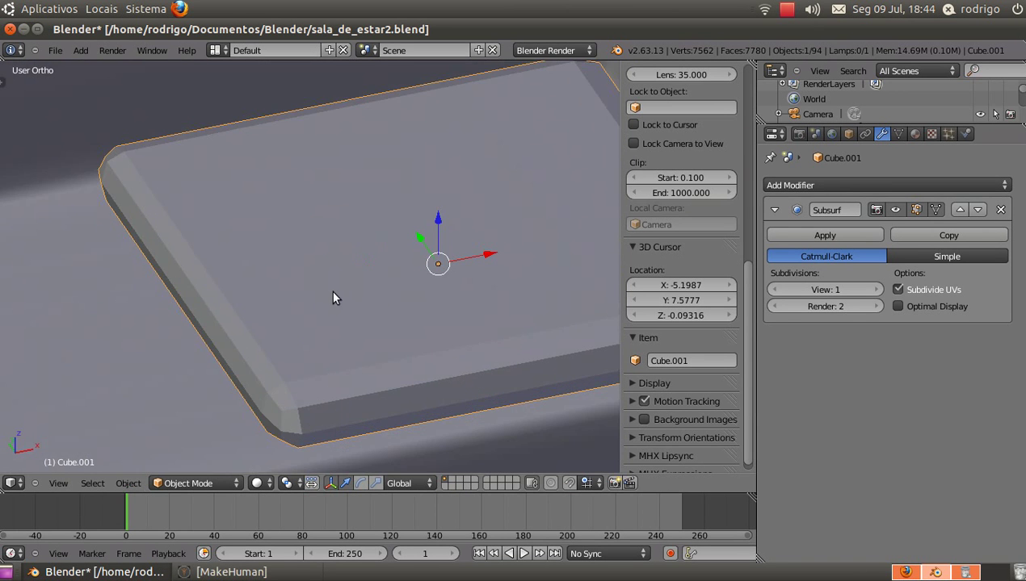
scroll(540, 228, "down", 6)
scroll(501, 156, "up", 4)
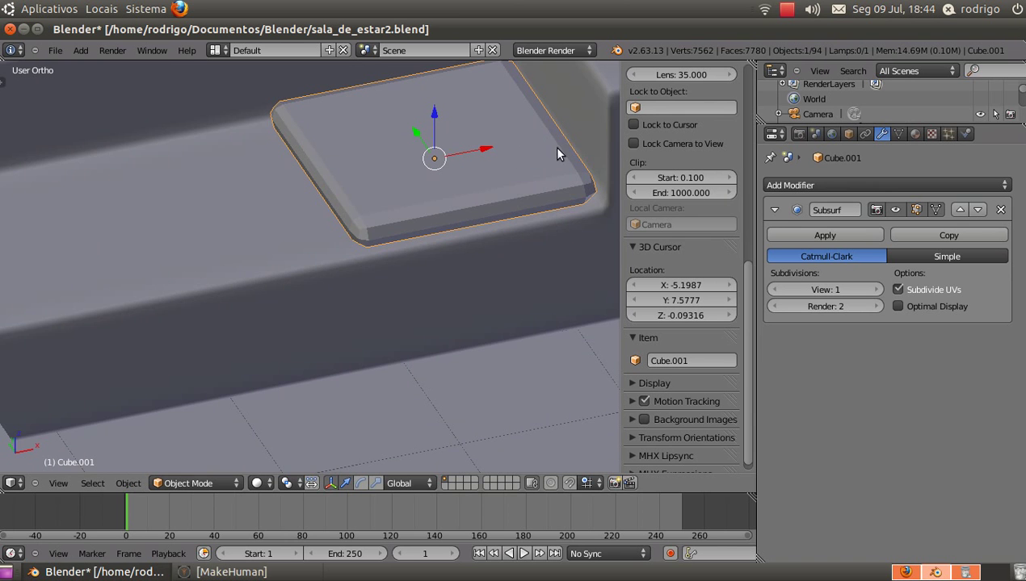
scroll(587, 195, "down", 3)
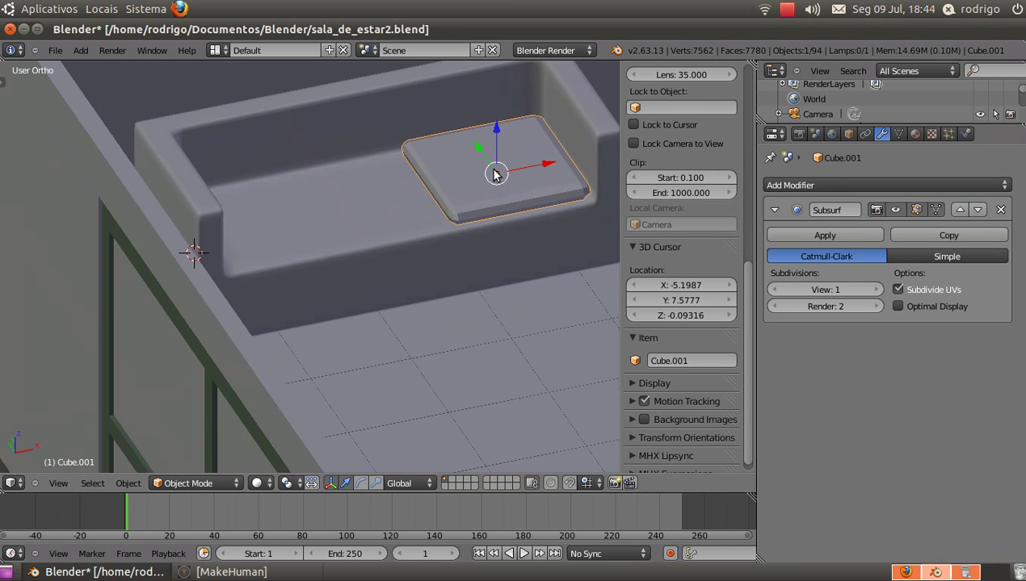
scroll(496, 175, "down", 1)
middle_click_drag(508, 173, 499, 194)
scroll(499, 149, "up", 5)
scroll(499, 170, "down", 4)
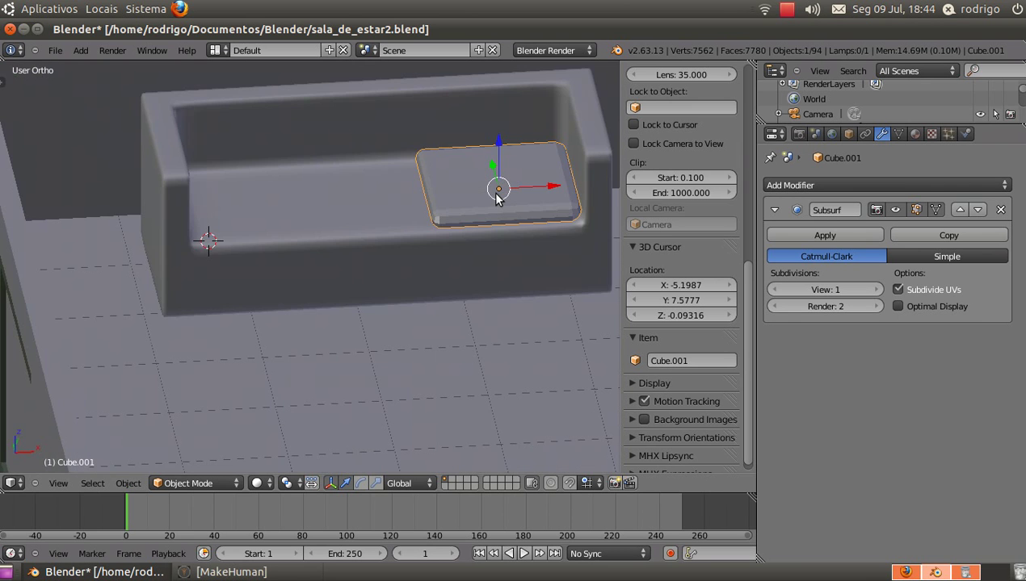
Set the seat cushion's shading to Smooth
key("t")
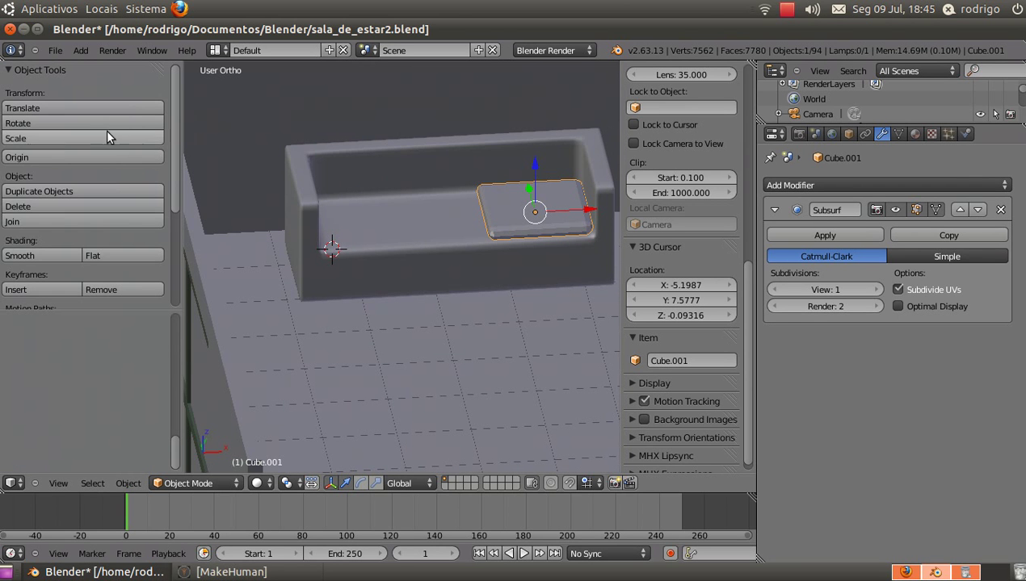
scroll(53, 161, "down", 4)
scroll(48, 146, "up", 1)
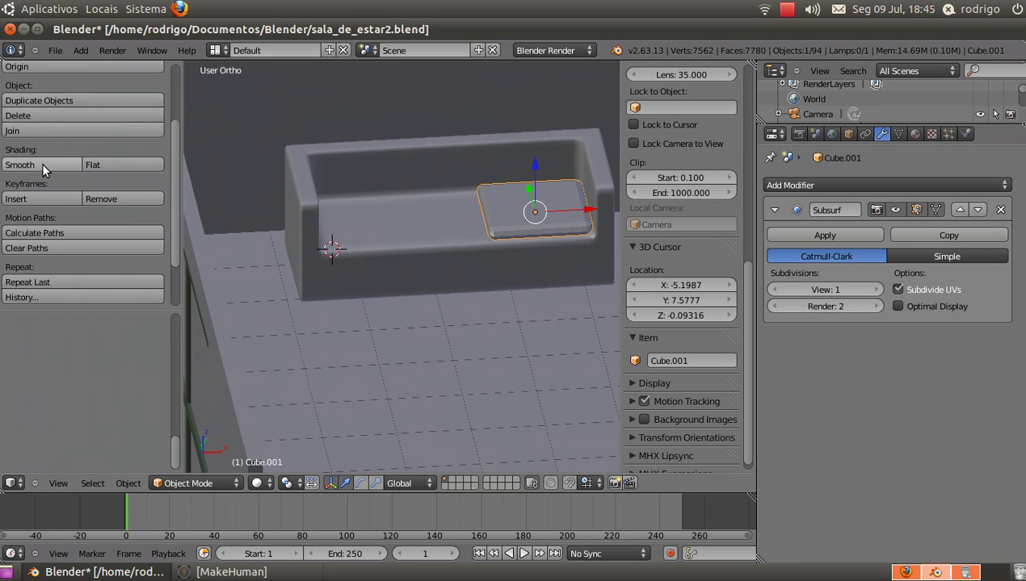
left_click(44, 164)
scroll(525, 203, "up", 5)
scroll(527, 205, "down", 2)
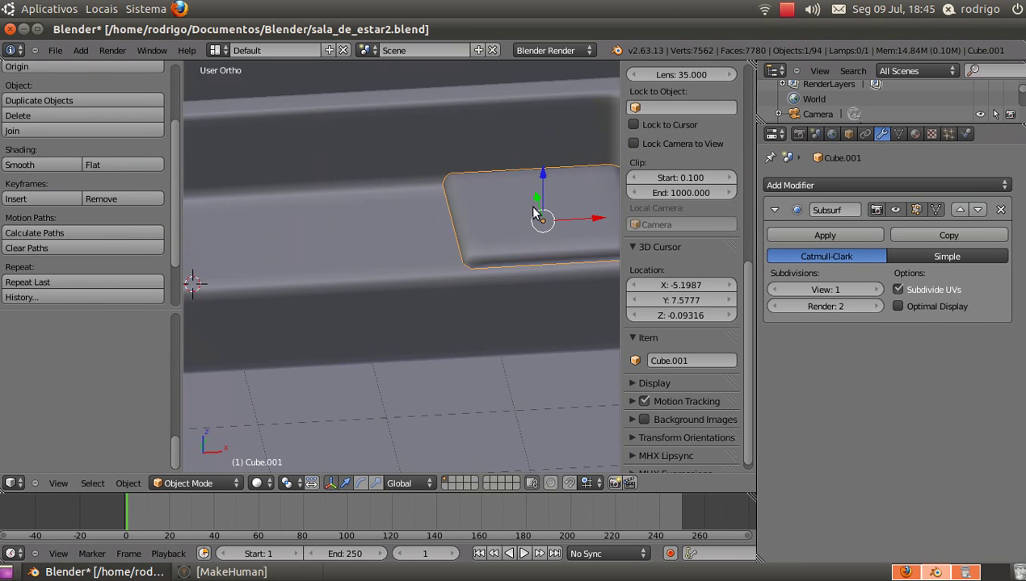
Check the cushion's edit cage briefly, return to Object Mode, and hide the tool shelf and properties sidebar
middle_click_drag(536, 207, 415, 270, "shift")
key("Tab")
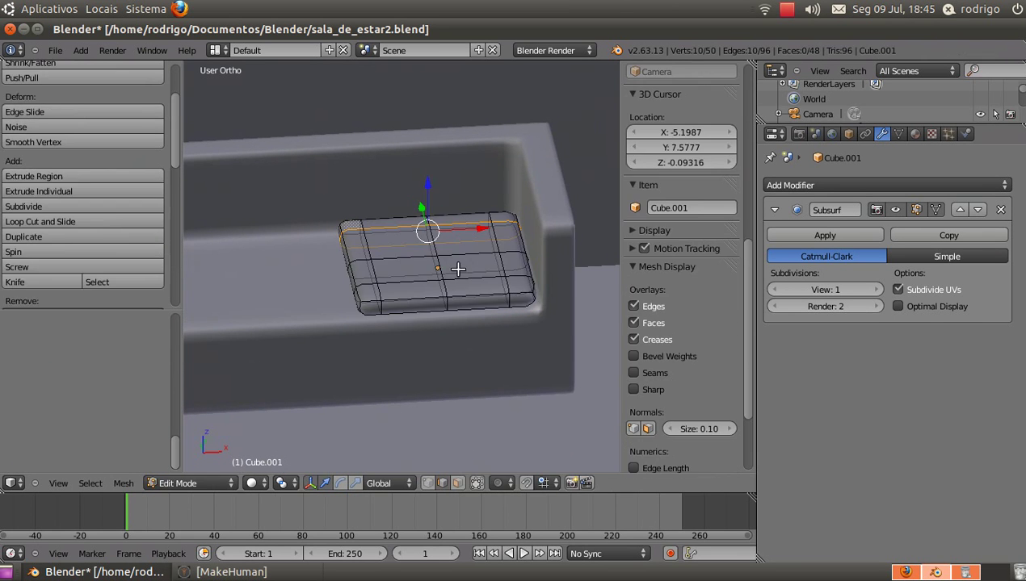
key("Tab")
key("t")
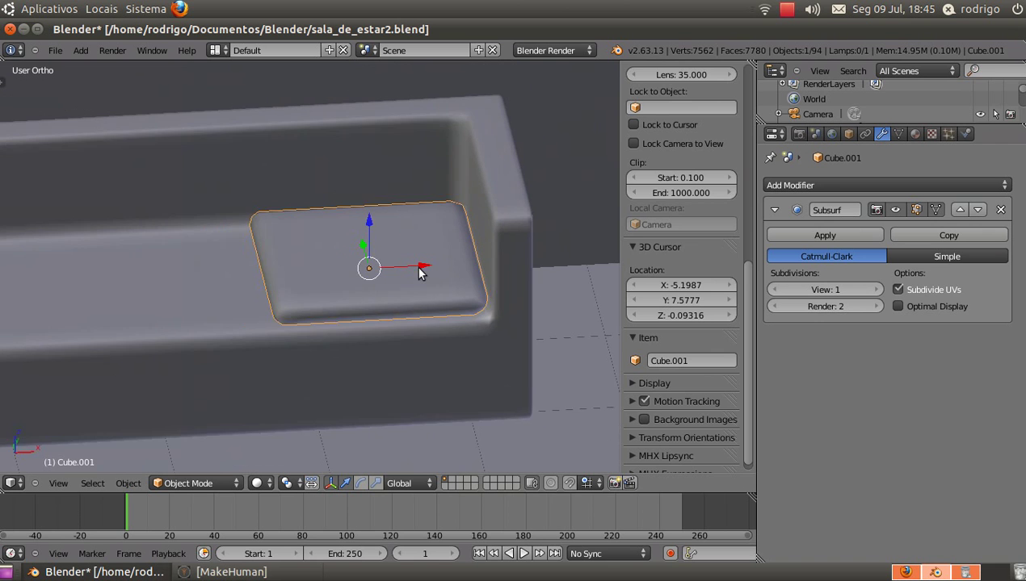
middle_click_drag(297, 268, 399, 283, "shift")
key("n")
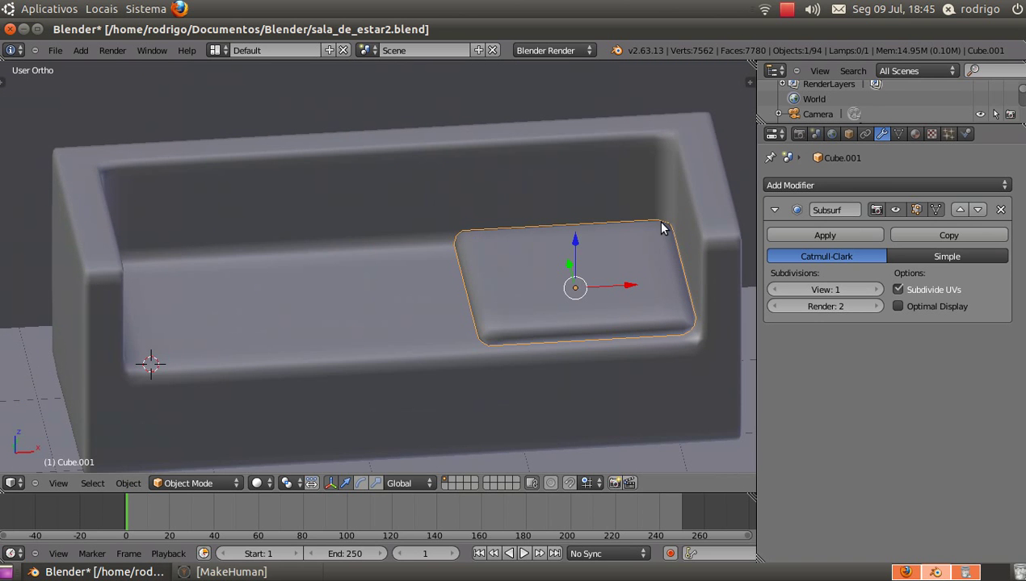
middle_click_drag(532, 180, 366, 206, "shift")
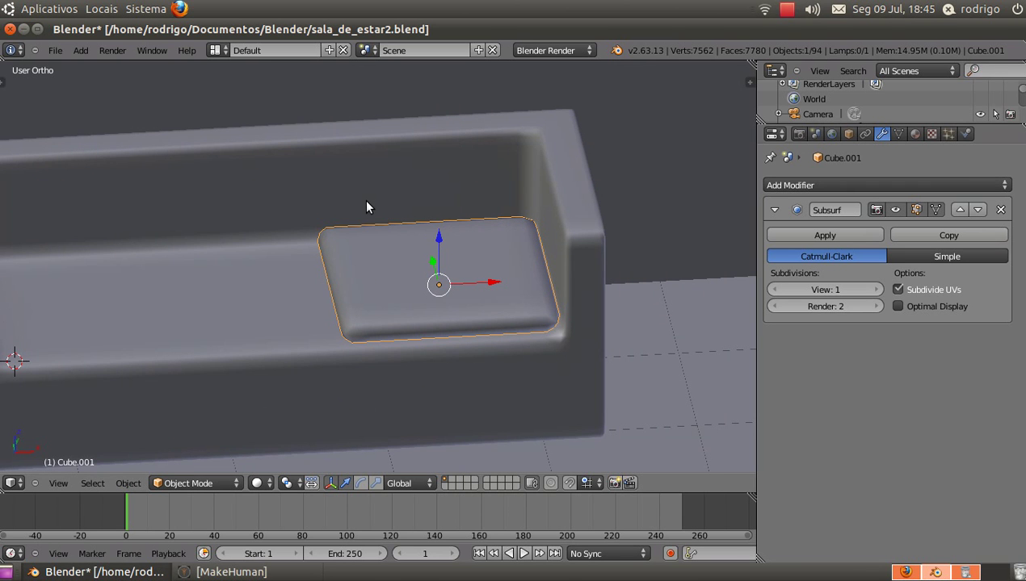
Thicken the cushion by scaling it along the Z axis by a factor of about 1.2
scroll(366, 206, "down", 5)
middle_click_drag(366, 207, 391, 268)
scroll(412, 267, "up", 4)
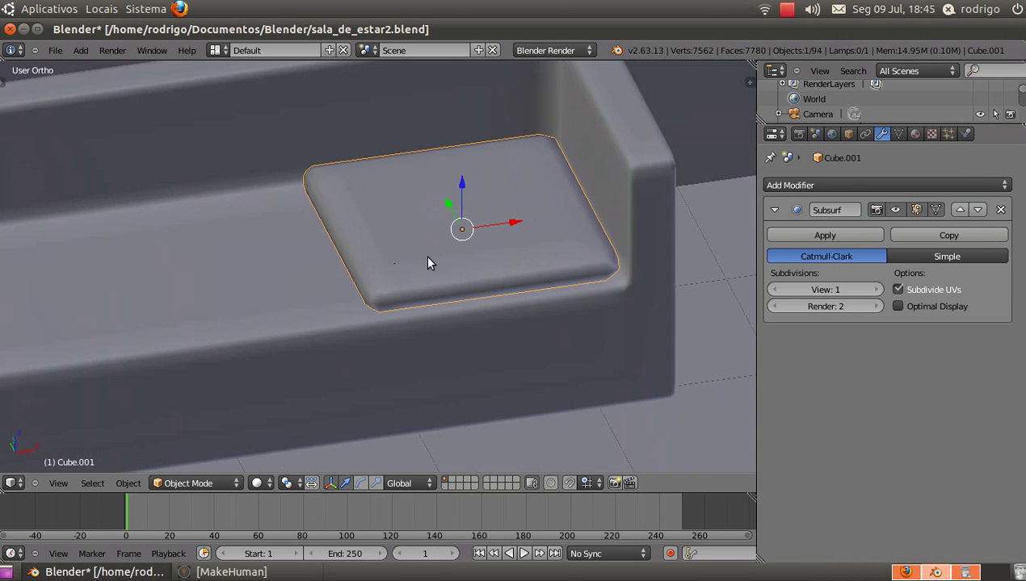
scroll(452, 250, "down", 4)
middle_click_drag(469, 239, 440, 231)
scroll(444, 250, "up", 4)
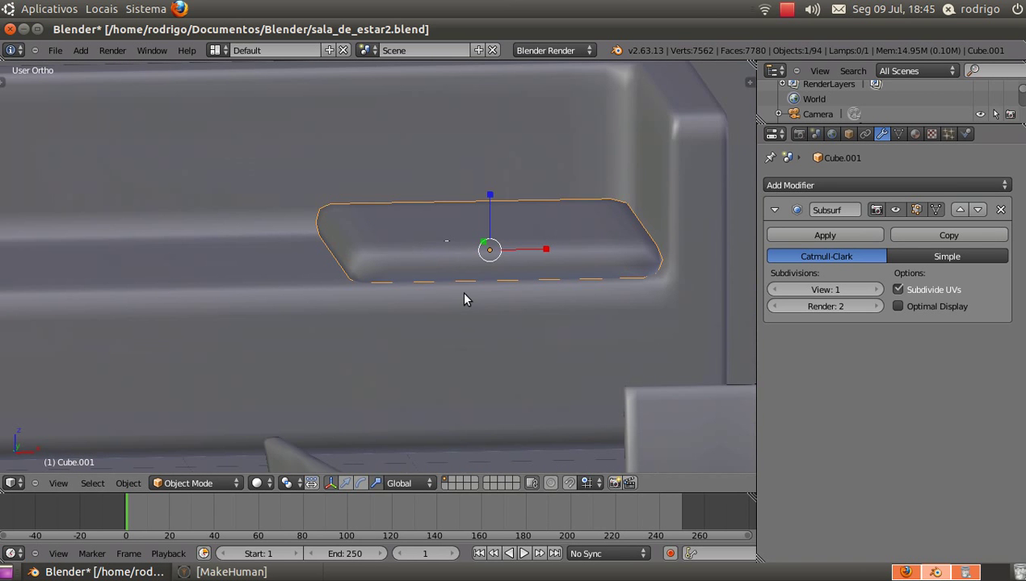
key("s")
key("z")
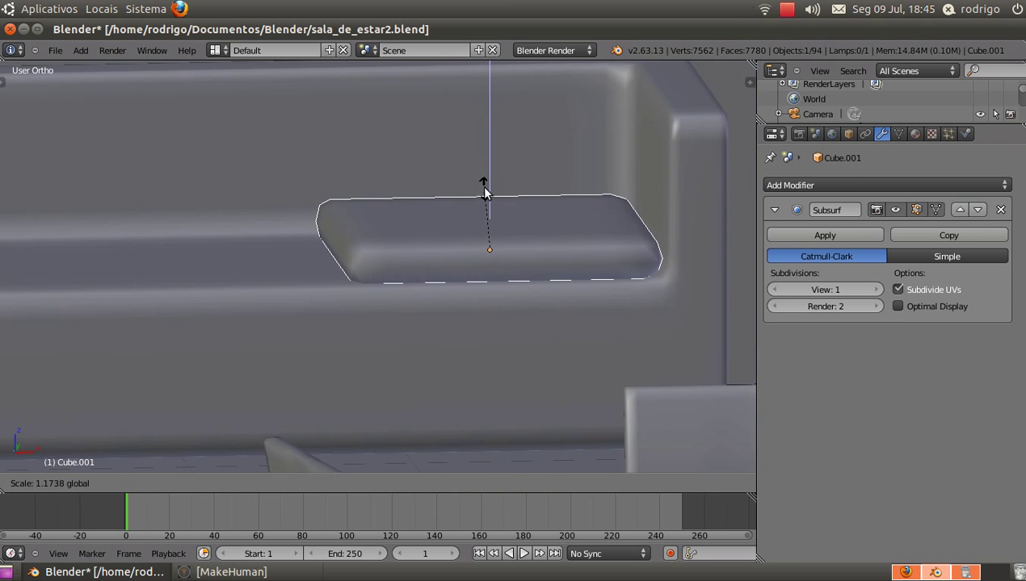
left_click(483, 188)
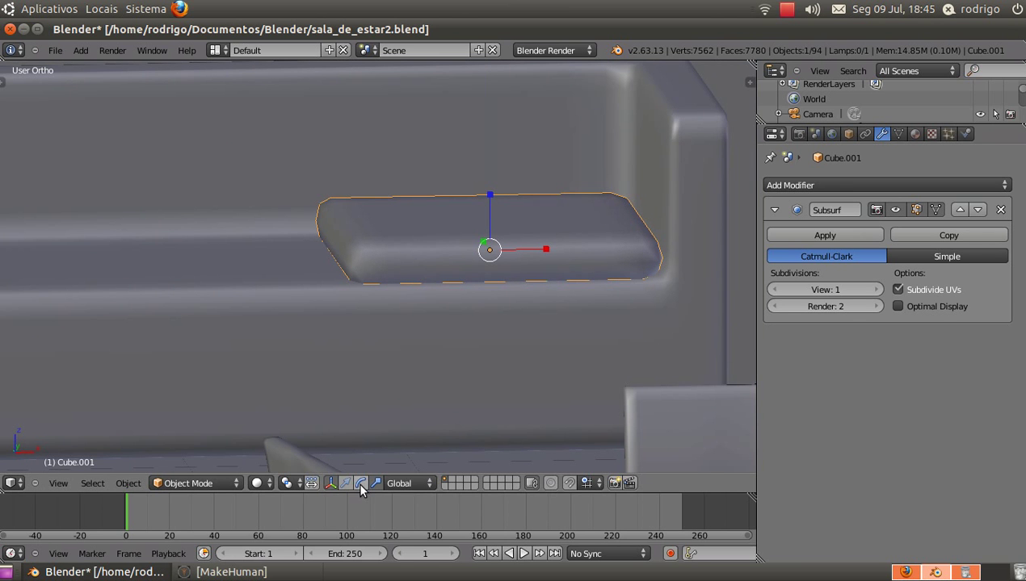
Enable the translate manipulator alongside the scale one and raise the cushion slightly along the Z axis
left_click(347, 483, "shift")
left_click_drag(487, 209, 491, 191)
scroll(484, 242, "down", 4)
middle_click_drag(478, 268, 502, 192)
scroll(517, 199, "up", 2)
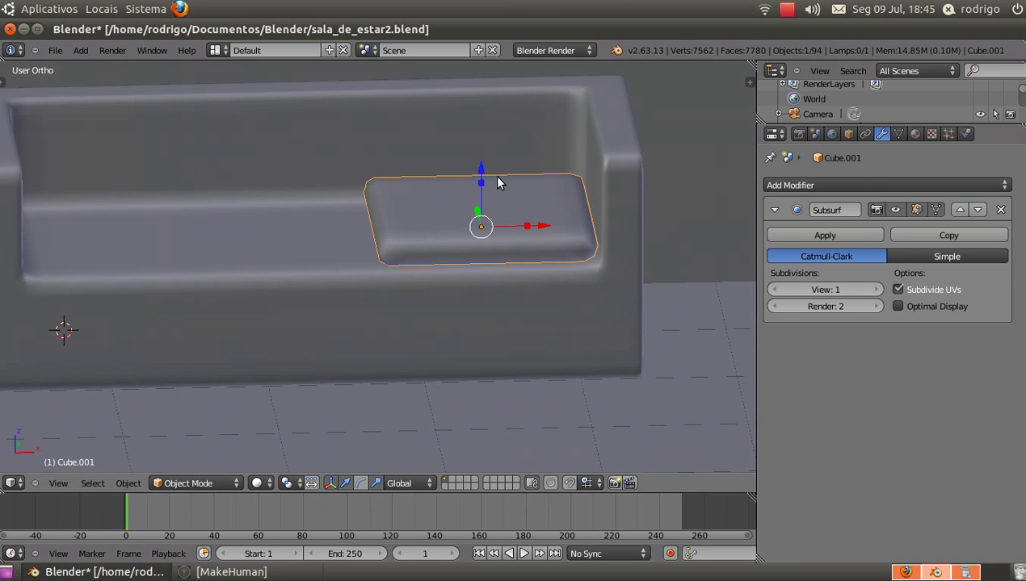
scroll(464, 192, "up", 4)
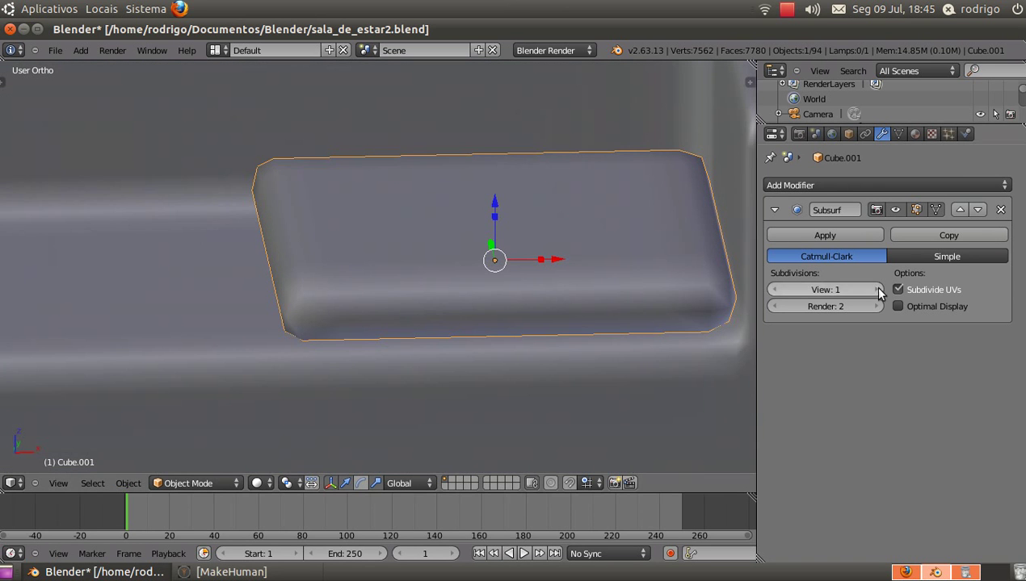
left_click_drag(495, 202, 496, 199)
scroll(483, 246, "down", 5)
middle_click_drag(484, 250, 480, 284)
scroll(504, 279, "up", 4)
Select the cushion's entire mesh in Edit Mode and subdivide it
key("Tab")
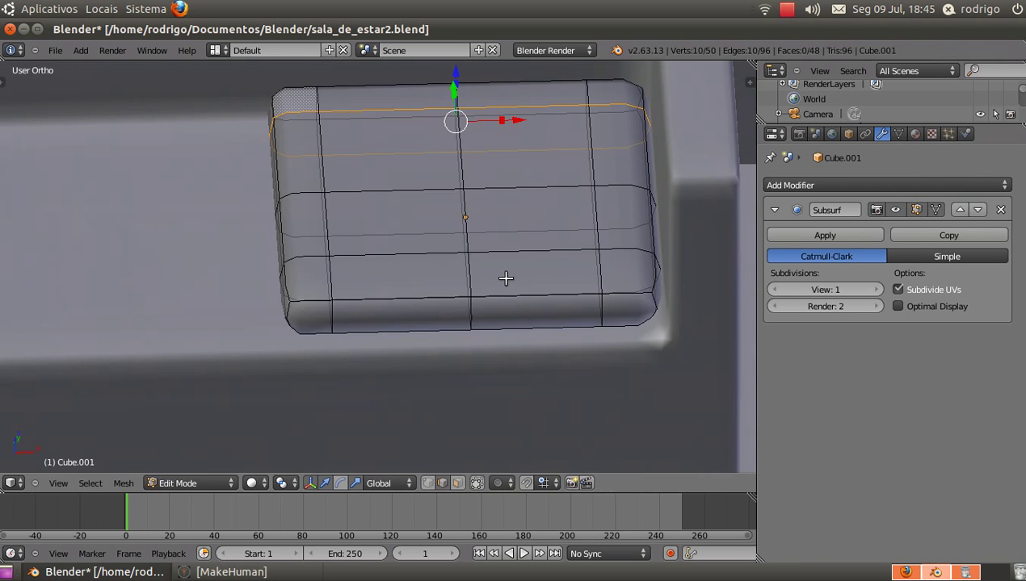
scroll(502, 277, "down", 3)
scroll(492, 257, "up", 1)
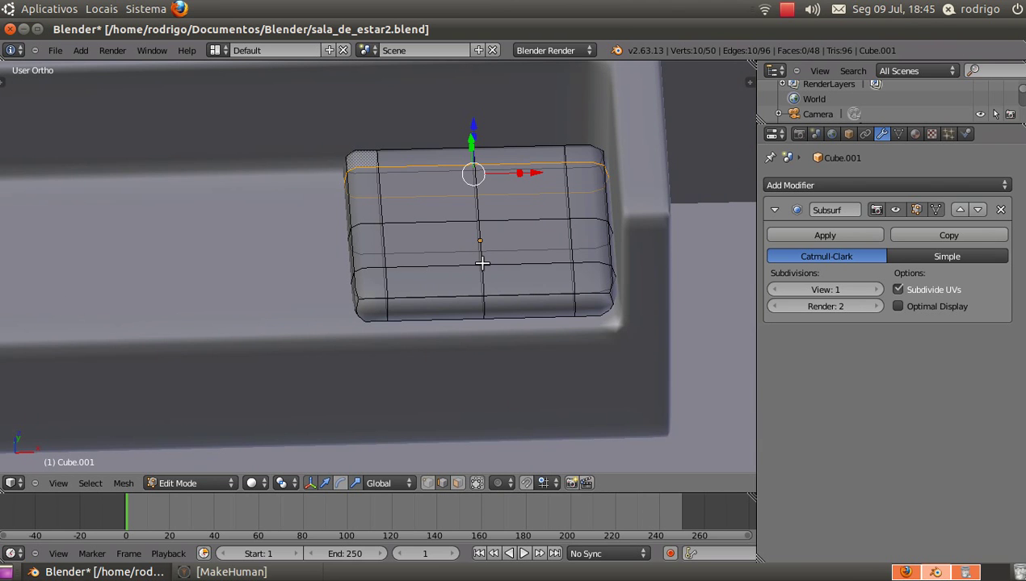
key("a")
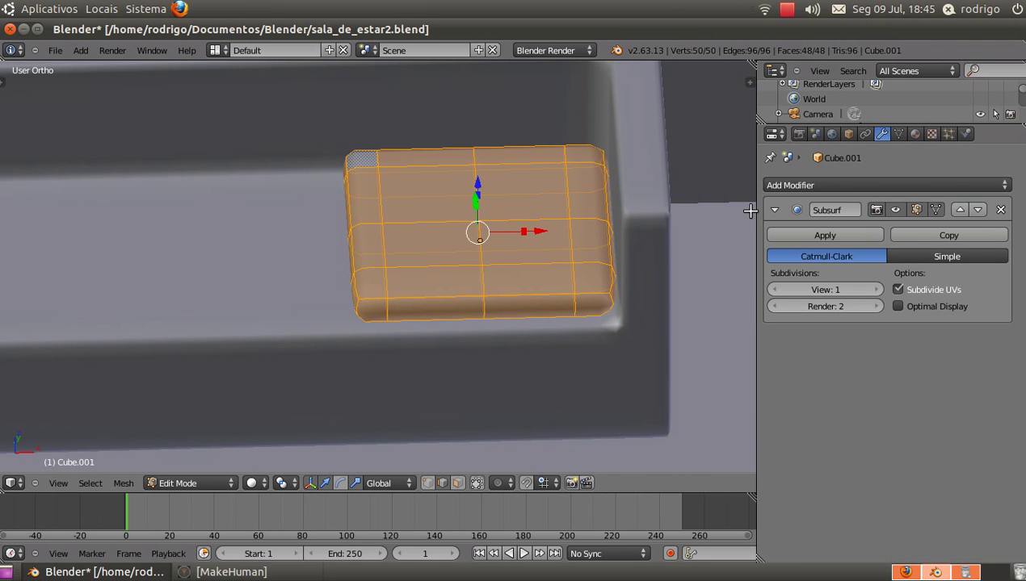
key("w")
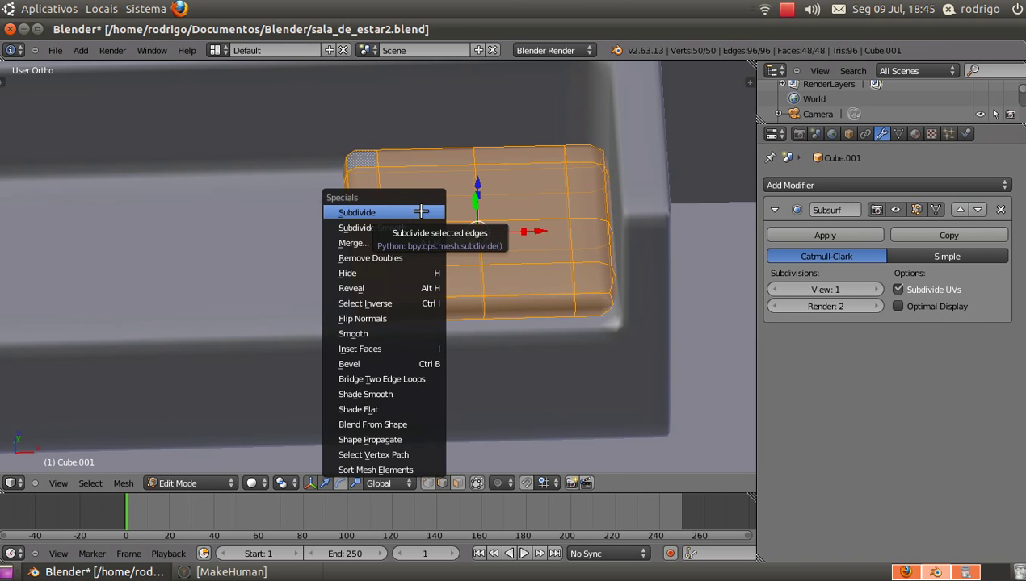
left_click(421, 212)
scroll(421, 211, "down", 2)
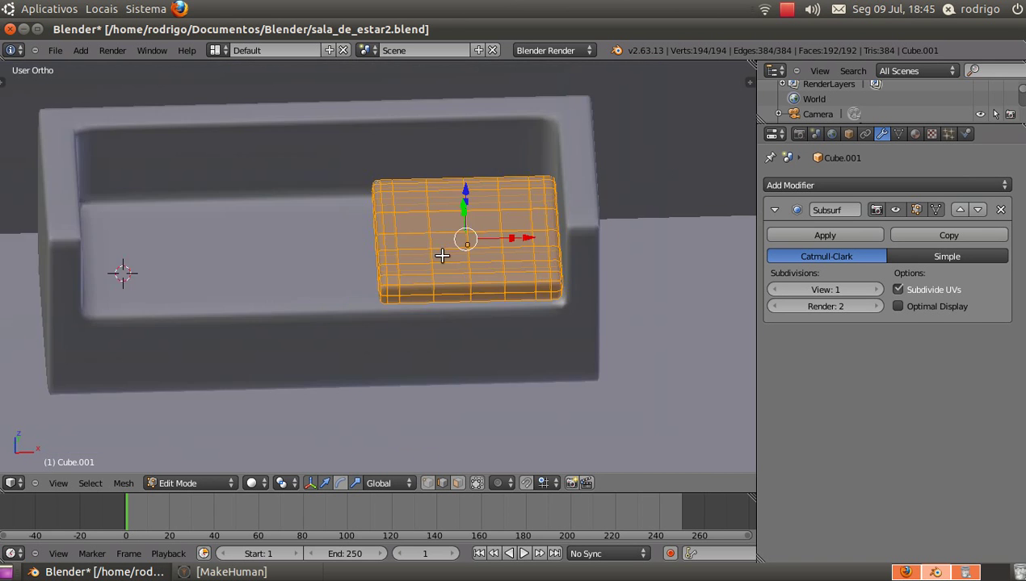
Set the subdivision's number of cuts to 2, hide the tool shelf and check the denser cushion mesh
middle_click_drag(436, 194, 468, 208)
key("KP_Decimal")
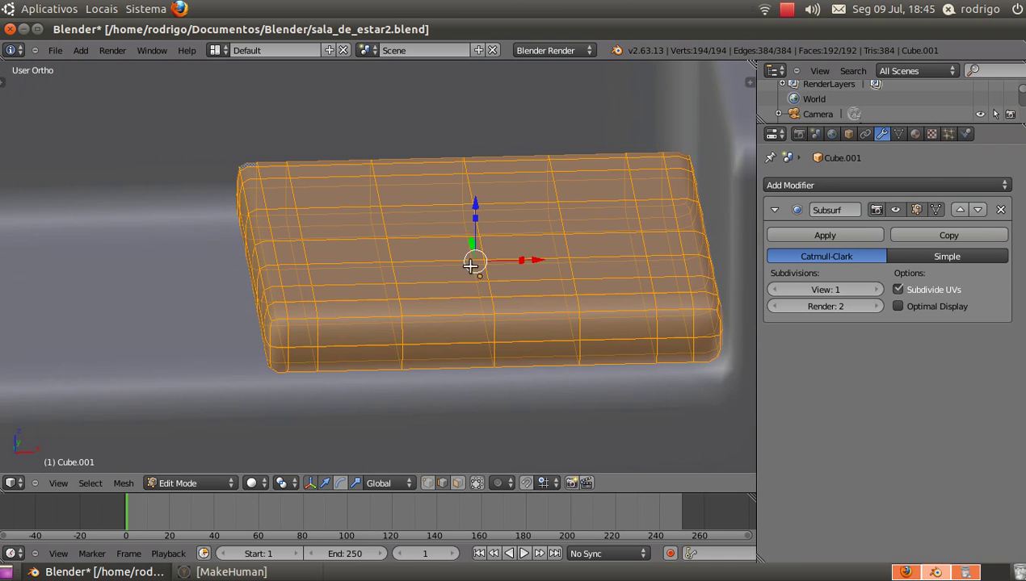
key("t")
scroll(77, 283, "down", 8)
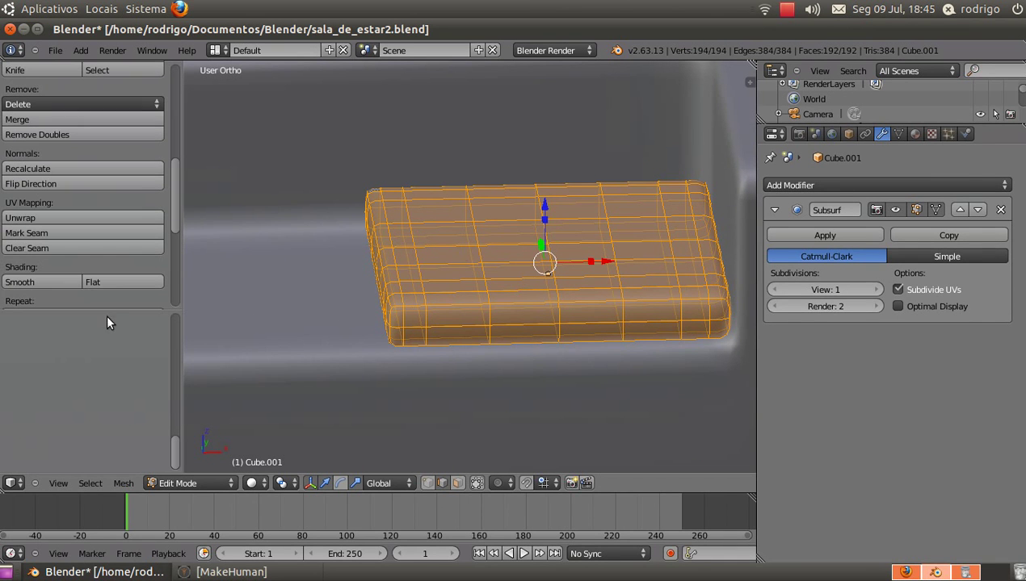
scroll(152, 379, "up", 4)
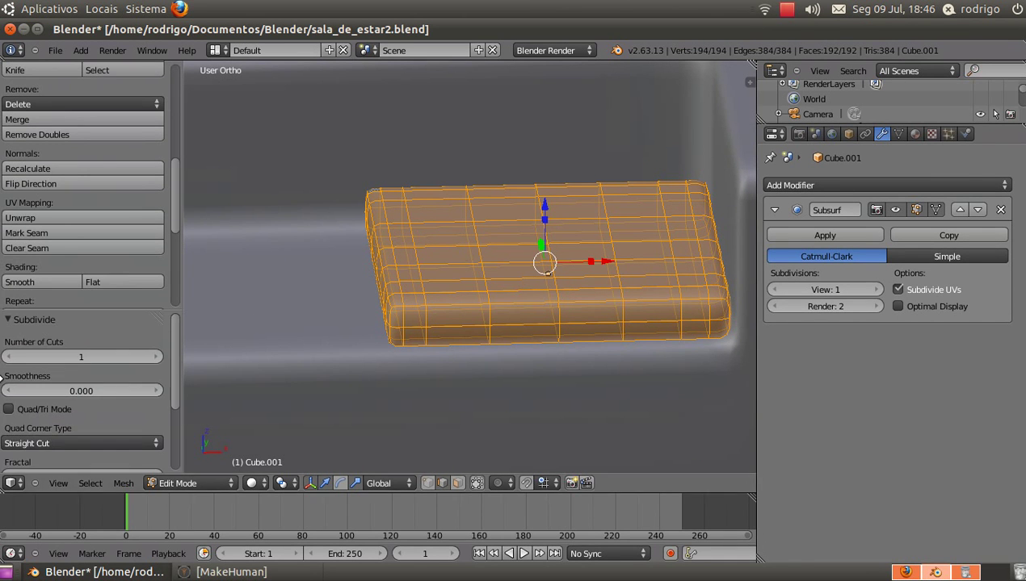
left_click(157, 357)
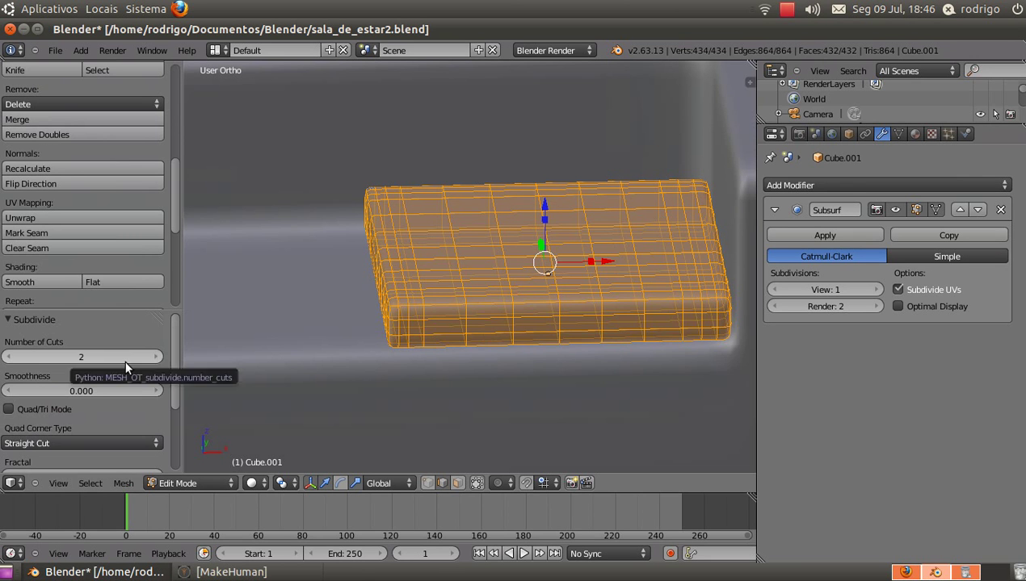
scroll(114, 358, "down", 2)
scroll(114, 357, "up", 2)
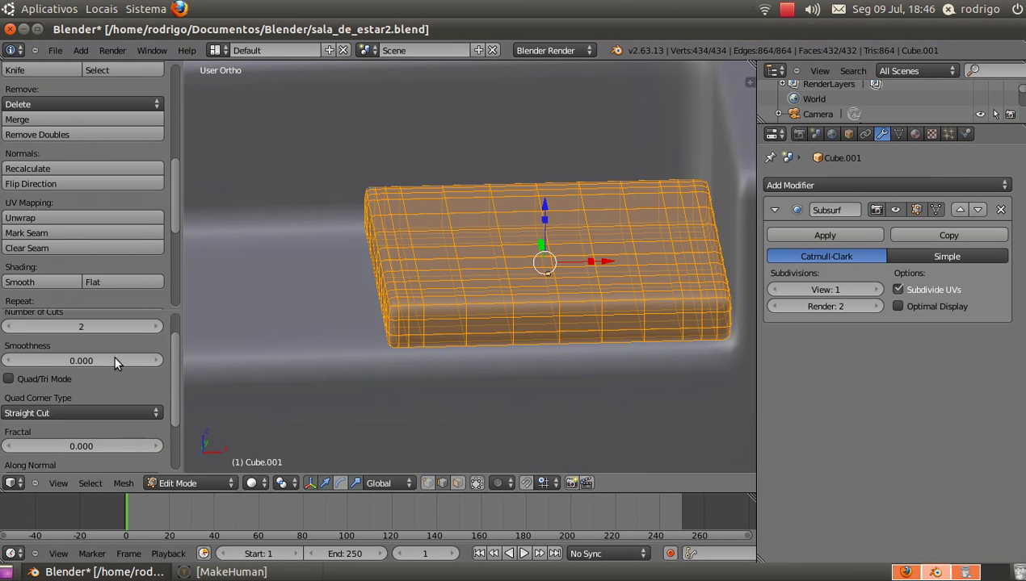
key("t")
scroll(470, 337, "down", 3)
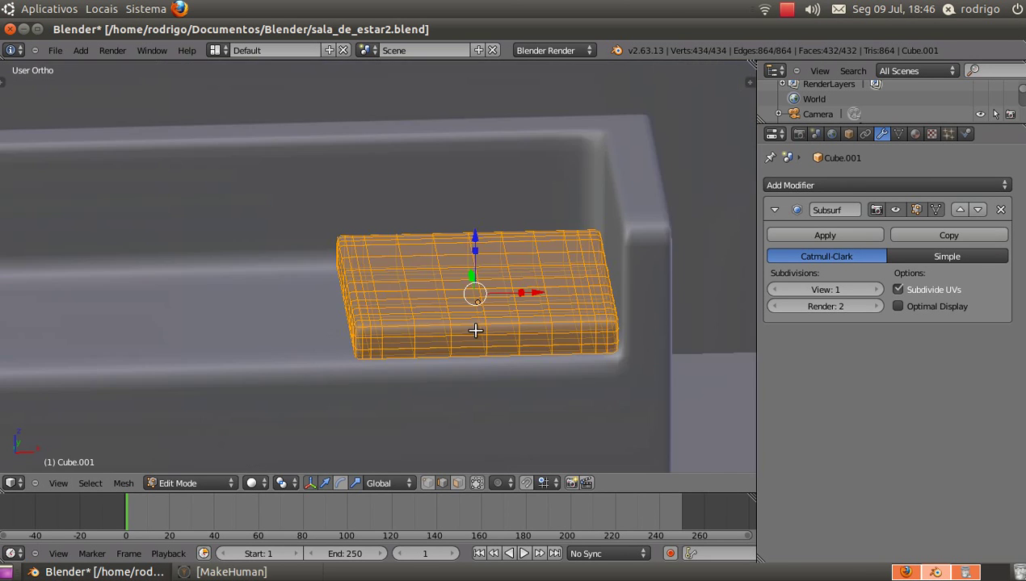
scroll(475, 355, "up", 2)
middle_click_drag(465, 242, 481, 284)
scroll(480, 284, "up", 4)
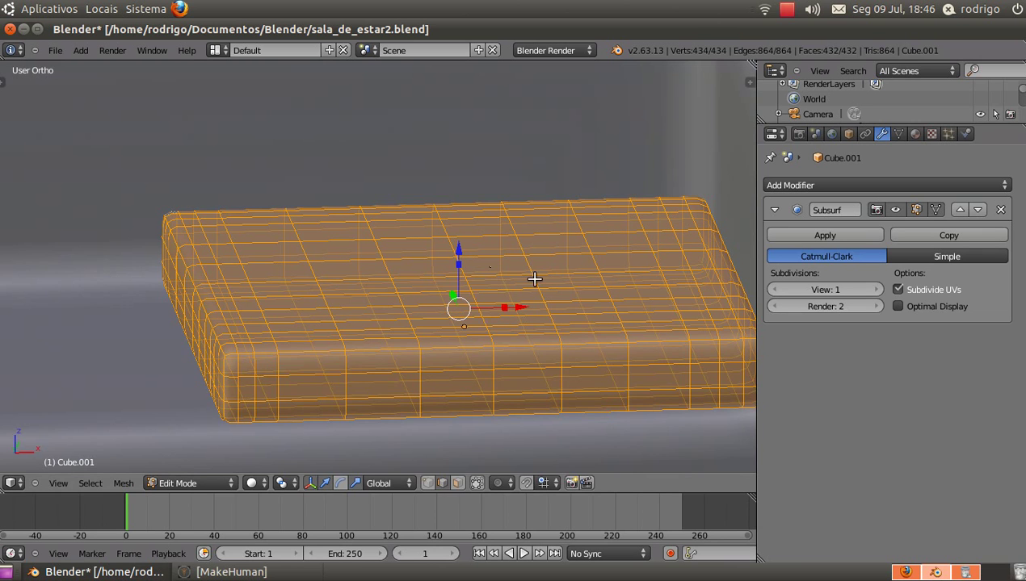
scroll(465, 278, "up", 1)
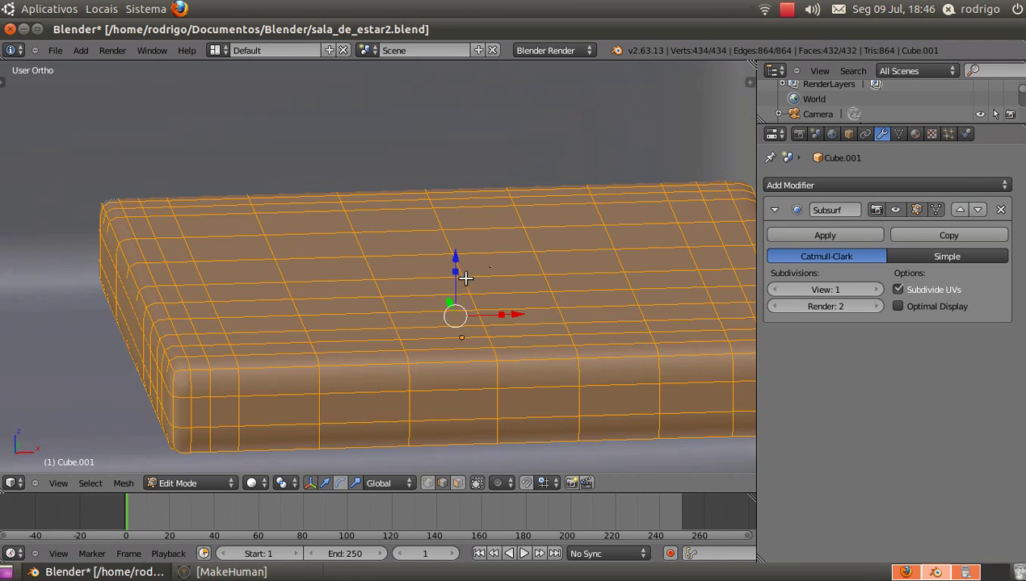
Select a single vertex near the middle of the cushion's top surface and enable proportional editing in Connected mode
key("a")
right_click(467, 275)
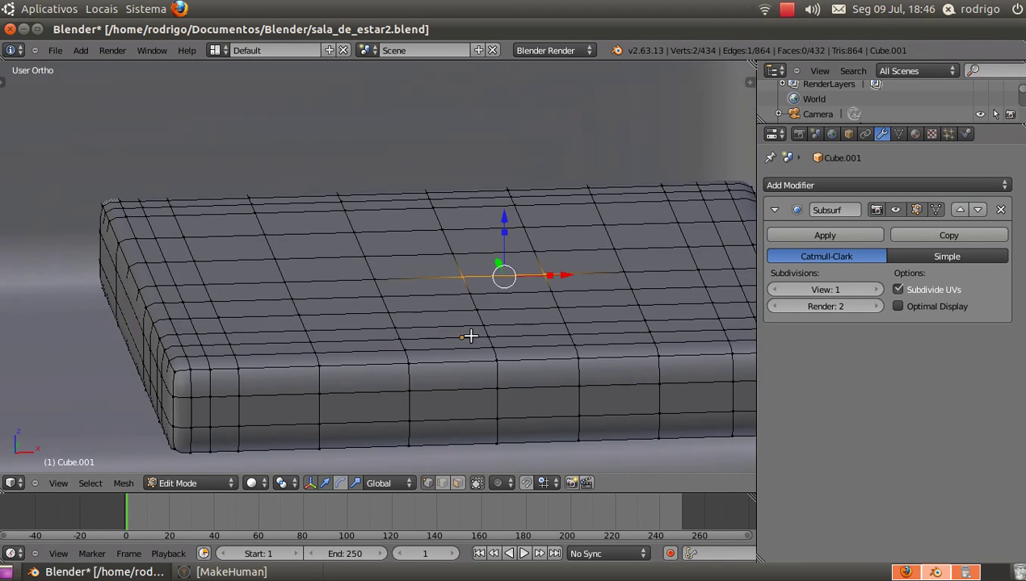
scroll(462, 289, "up", 2)
right_click(461, 289)
scroll(456, 286, "down", 6)
middle_click_drag(451, 286, 598, 301)
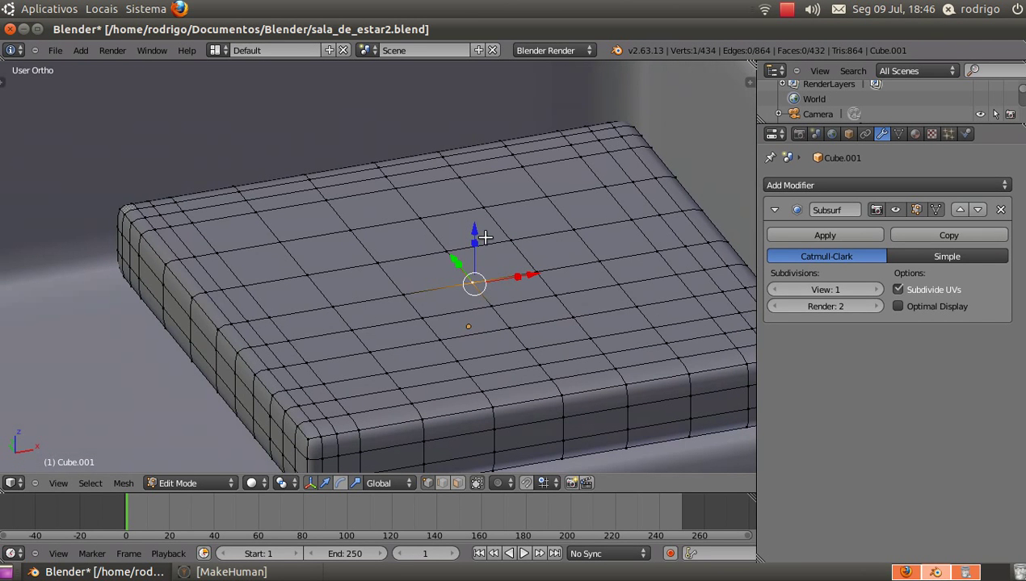
middle_click_drag(482, 237, 490, 318)
left_click(508, 483)
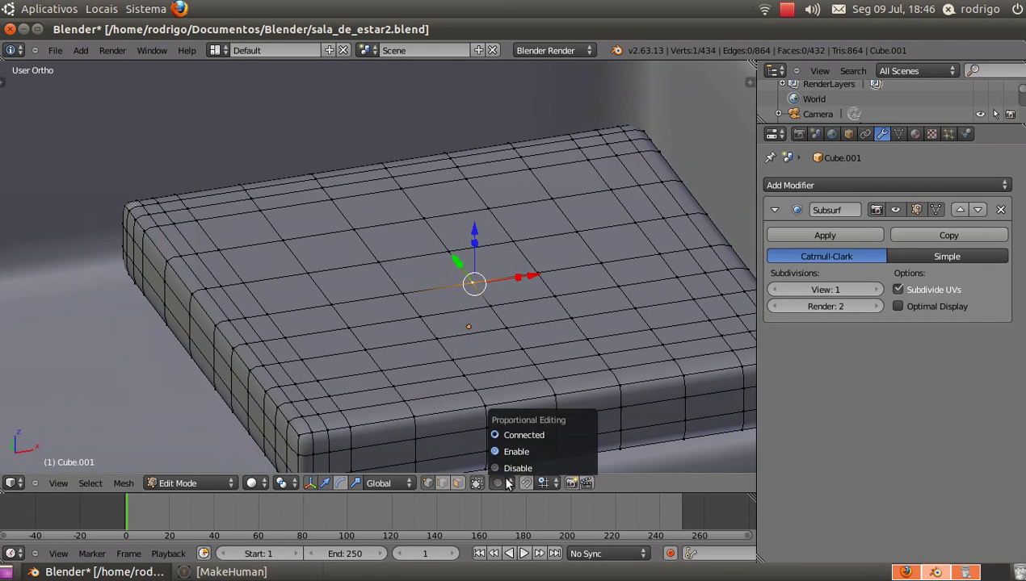
left_click(560, 437)
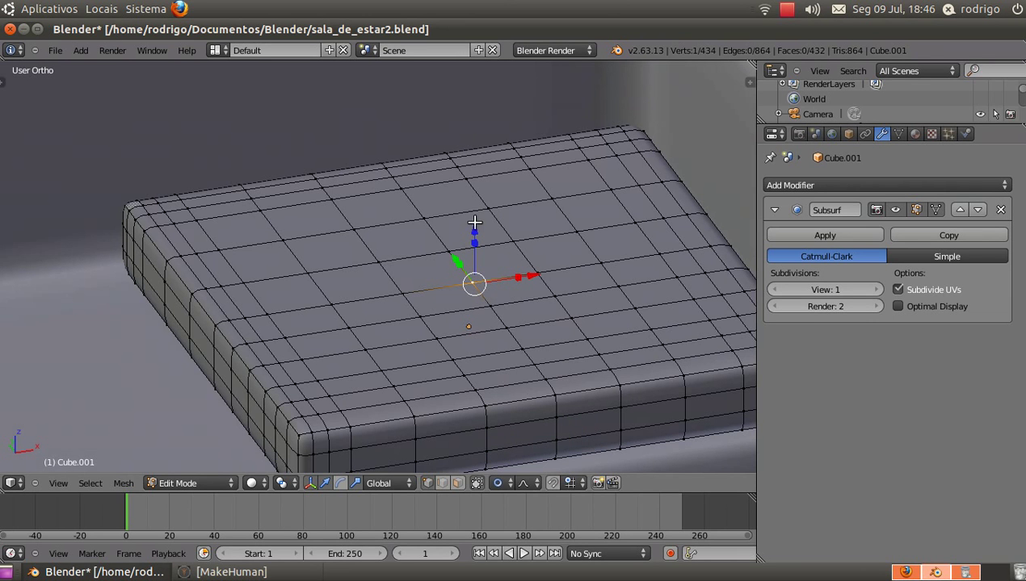
Lower several separate vertices around the middle of the cushion's top slightly along the Z axis to form soft dents
left_click_drag(474, 222, 474, 230)
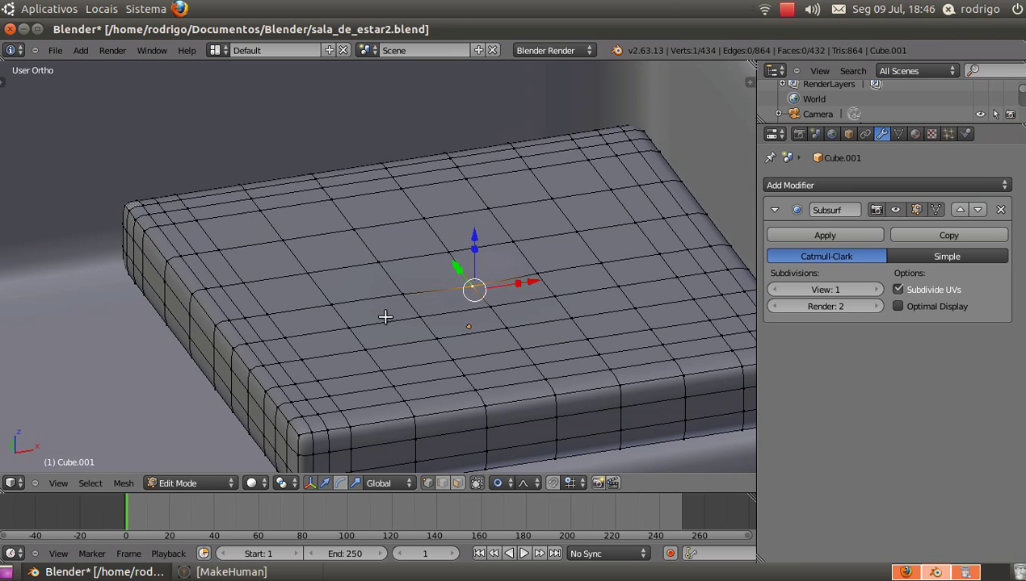
right_click(380, 261)
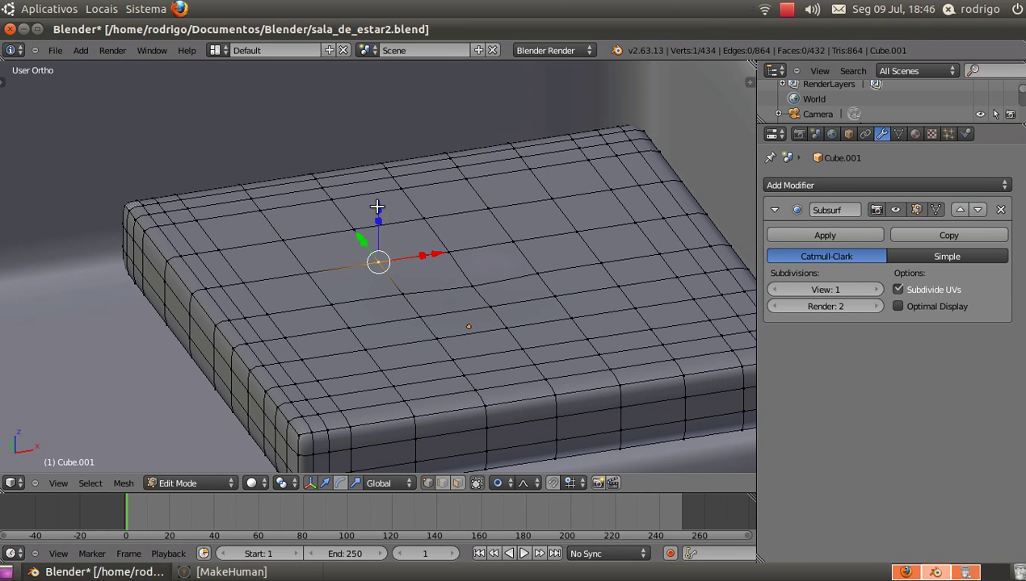
left_click_drag(377, 207, 403, 240)
right_click(412, 294)
scroll(472, 234, "down", 2)
middle_click_drag(508, 252, 470, 242)
right_click(521, 277)
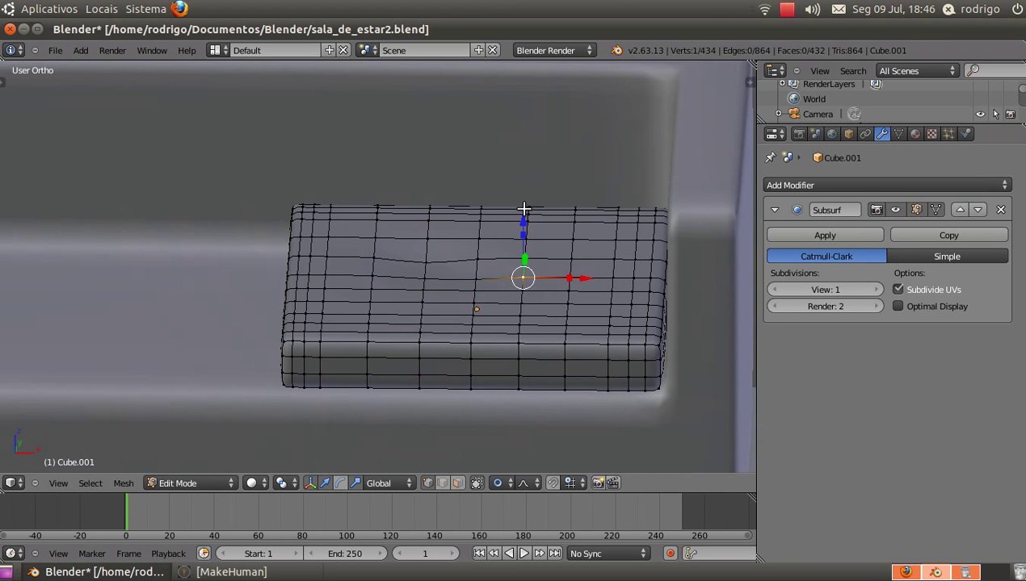
left_click_drag(523, 212, 517, 220)
scroll(479, 211, "up", 5)
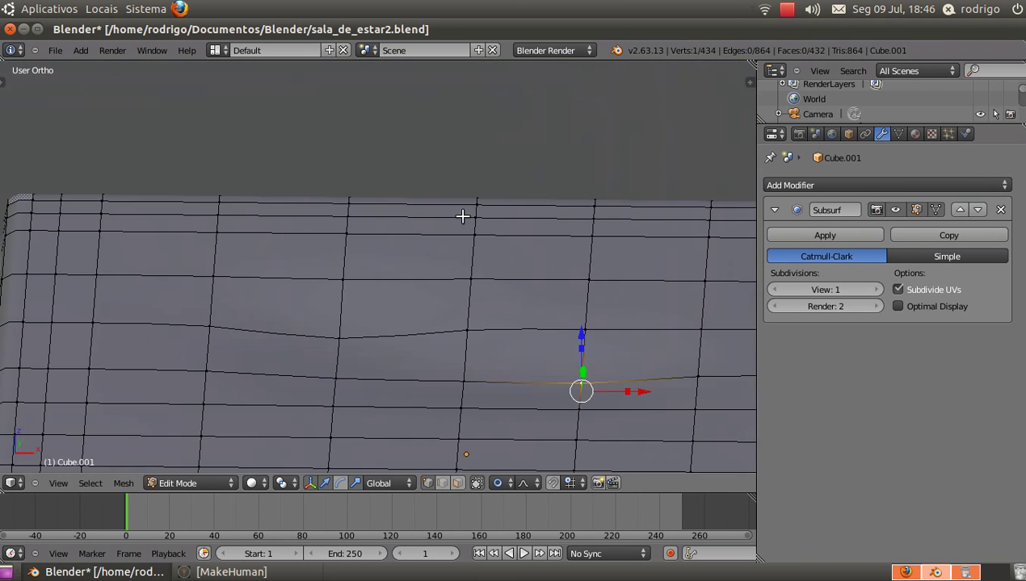
scroll(452, 283, "down", 5)
middle_click_drag(461, 348, 481, 357)
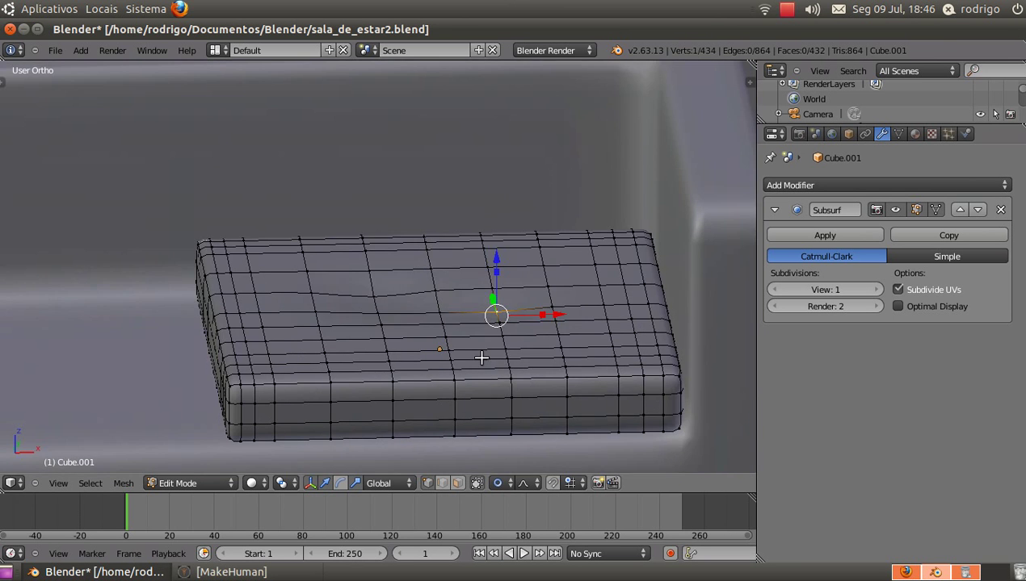
Move a vertex near the middle of the cushion's front face about -0.01 along the Y axis
scroll(475, 387, "up", 2)
right_click(447, 419)
scroll(465, 414, "down", 2)
middle_click_drag(465, 414, 515, 421)
key("g")
key("y")
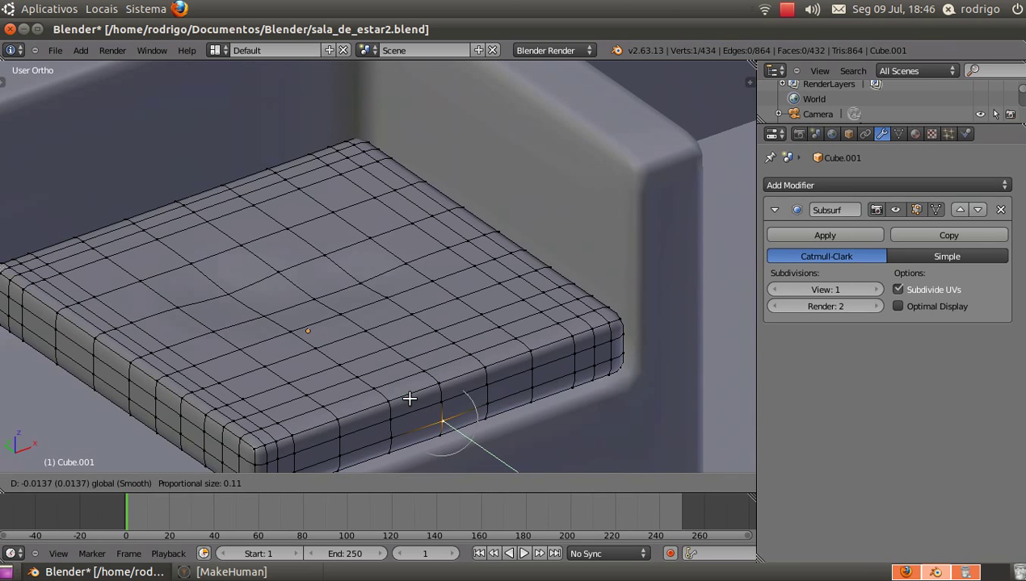
left_click(412, 401)
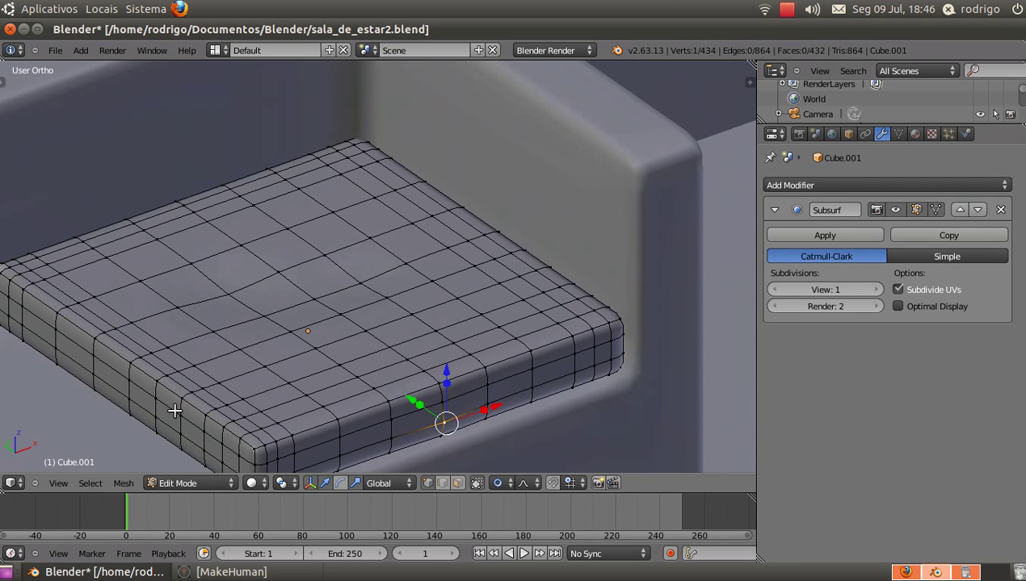
Lower a top vertex near the cushion's front right corner along Z, and move a nearby front-face vertex about 0.05 along Y
right_click(592, 348)
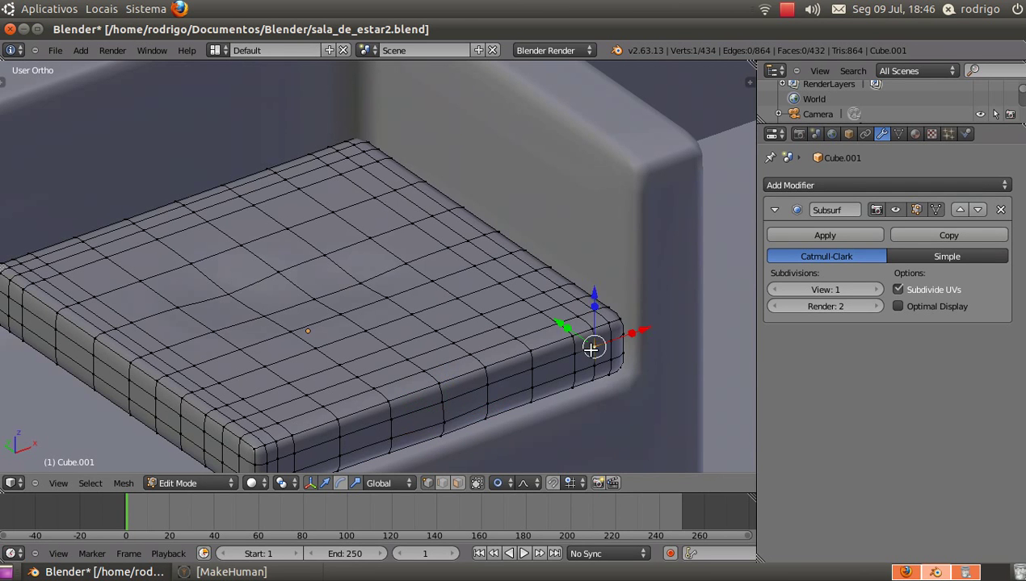
right_click(610, 317)
left_click_drag(611, 267, 607, 273)
right_click(559, 369)
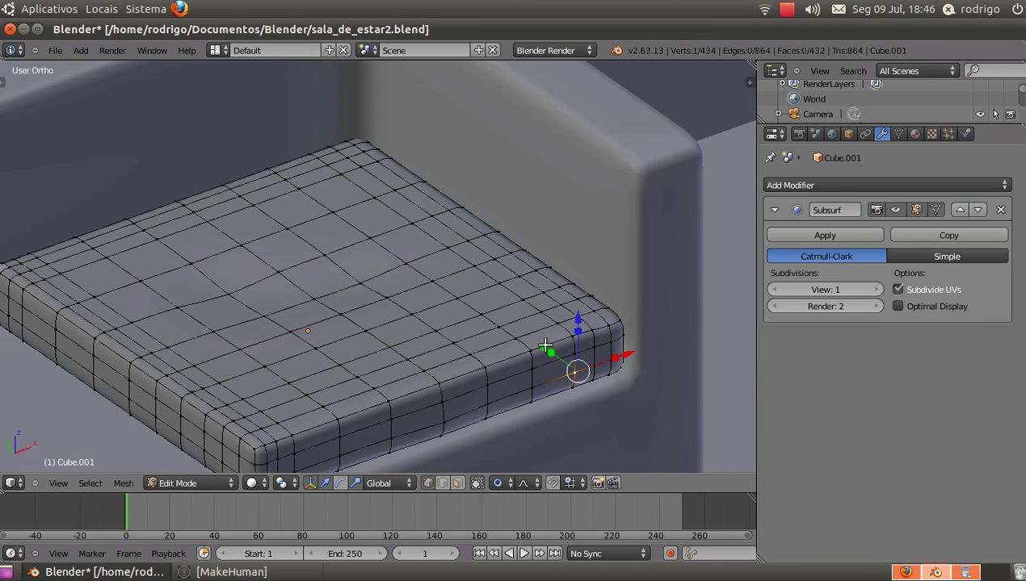
key("g")
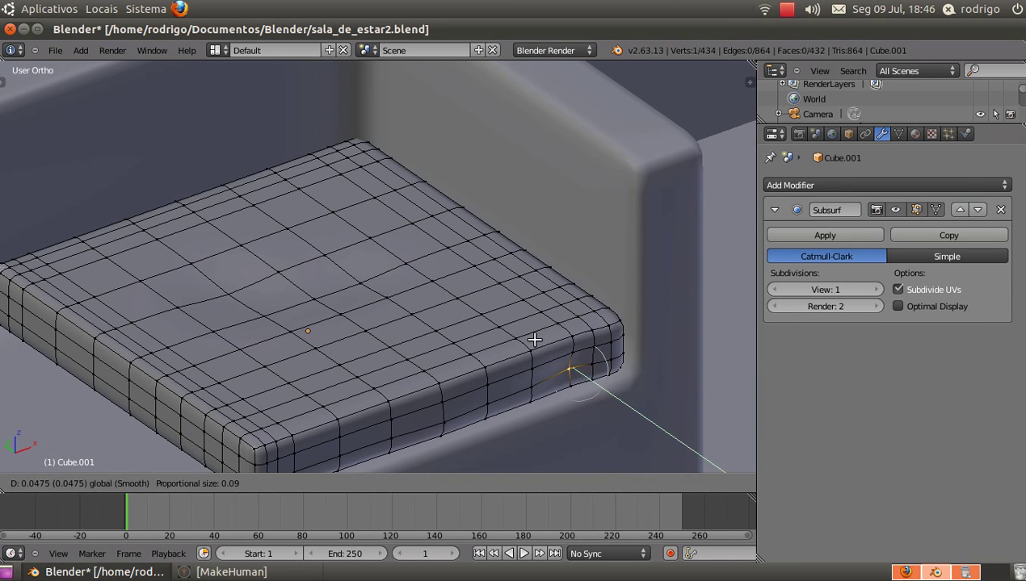
left_click_drag(534, 340, 534, 342)
scroll(542, 346, "down", 4)
middle_click_drag(543, 346, 491, 370)
Lower a vertex on the left part of the cushion's top by about 0.015 along the Z axis
scroll(489, 370, "up", 5)
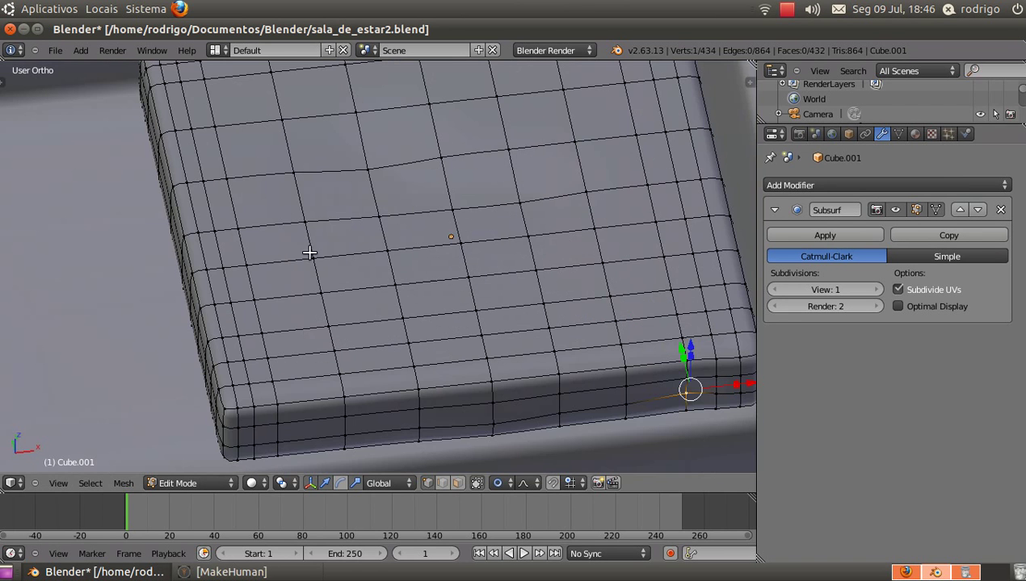
right_click(309, 253)
scroll(309, 252, "down", 4)
middle_click_drag(310, 252, 314, 215)
key("g")
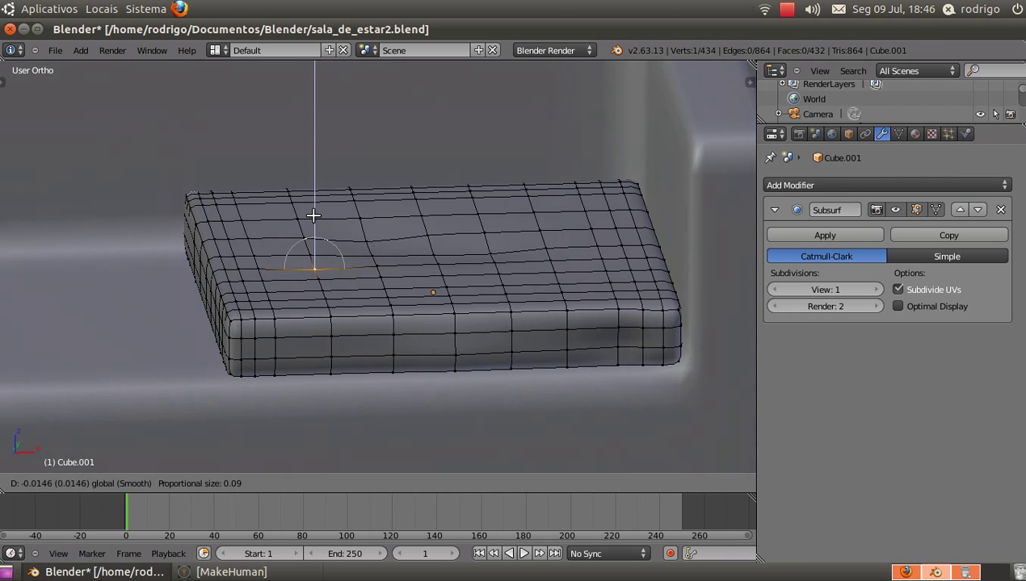
left_click(314, 216)
Lower a vertex near the cushion's back right corner by about 0.005 along the Z axis and check the dented cushion
right_click(605, 198)
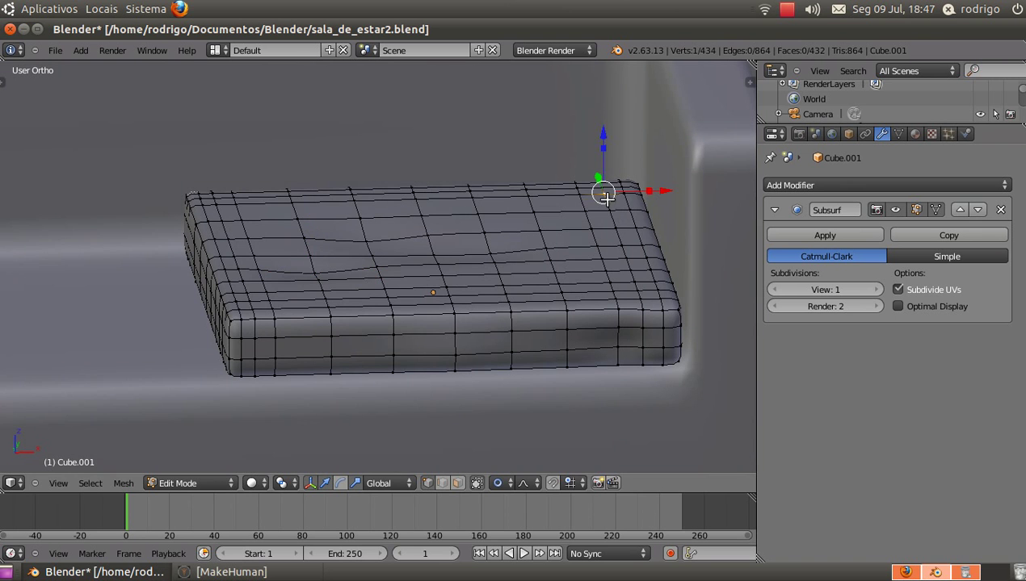
key("g")
key("z")
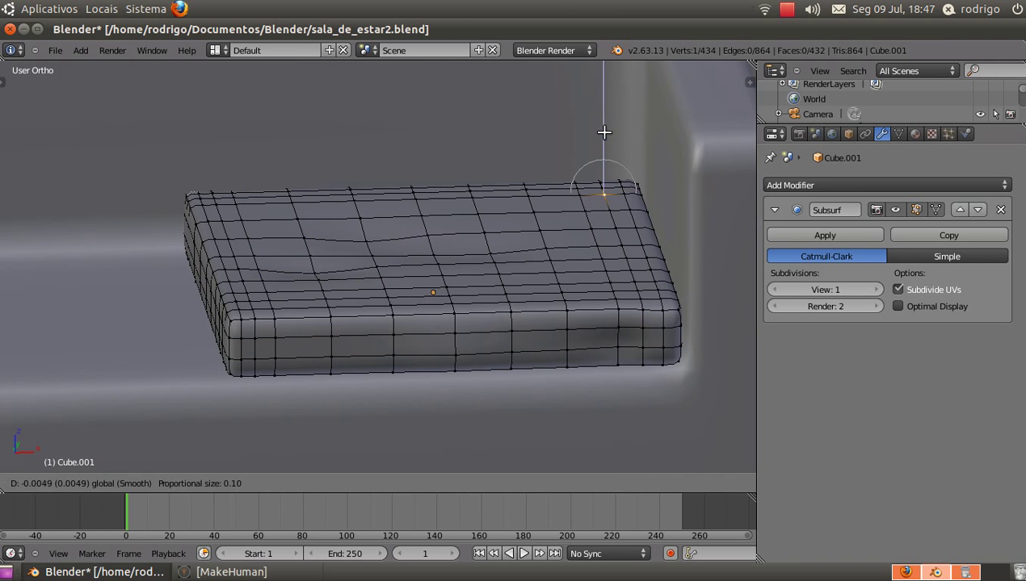
left_click(604, 132)
scroll(597, 145, "down", 3)
middle_click_drag(424, 243, 450, 284)
scroll(439, 268, "up", 3)
scroll(435, 268, "down", 4)
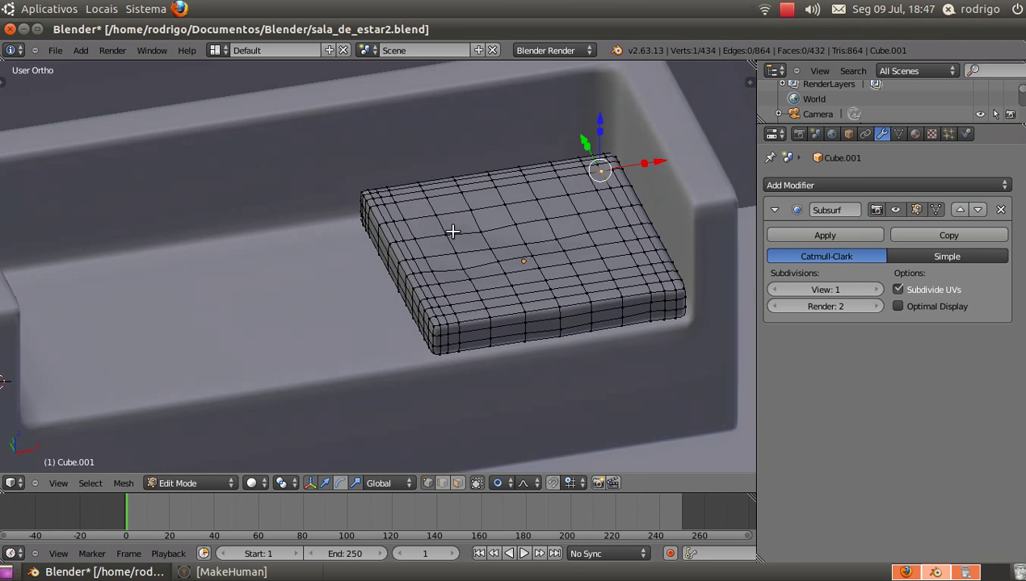
Return to Object Mode, duplicate the cushion and place the copy about -1.42 along the X axis, beside the original
key("Tab")
scroll(450, 254, "down", 2)
middle_click_drag(458, 255, 431, 254)
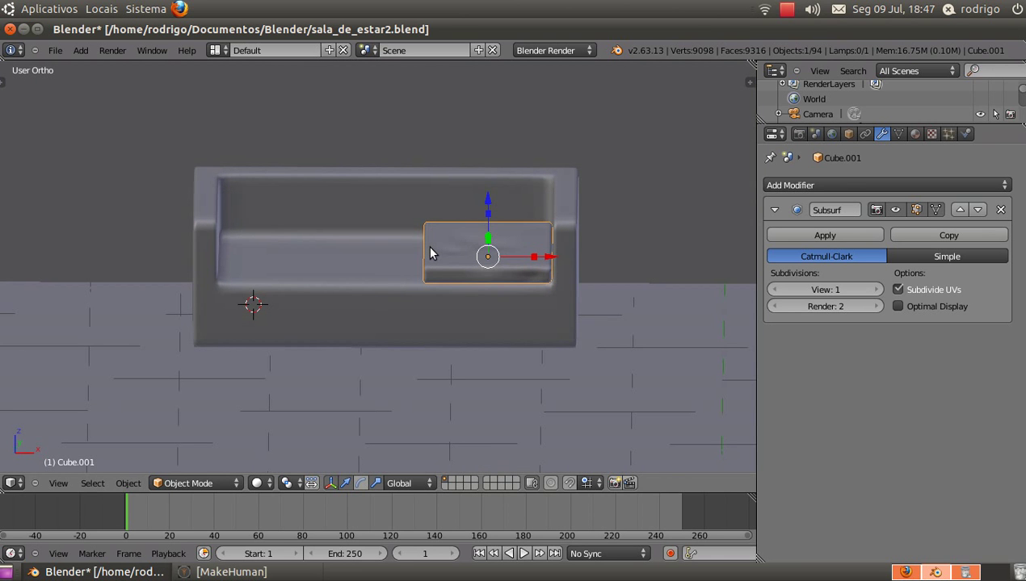
key("shift+d")
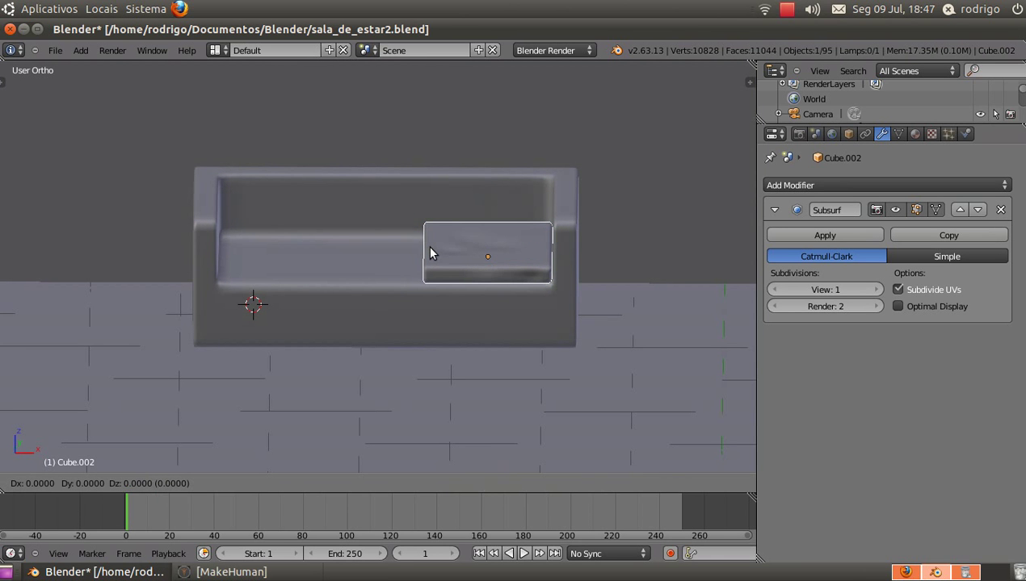
key("x")
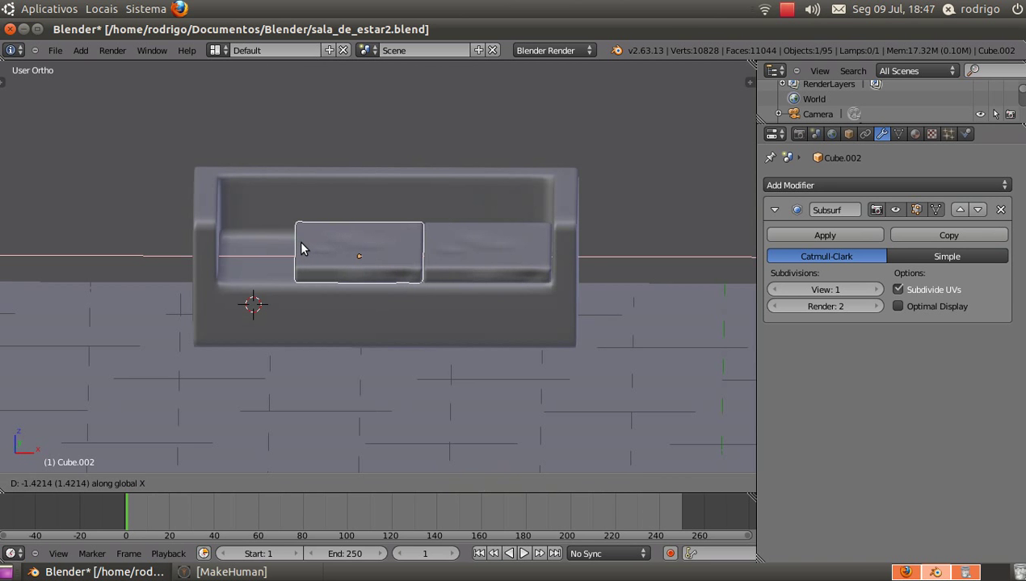
left_click(301, 248)
middle_click_drag(315, 240, 406, 253)
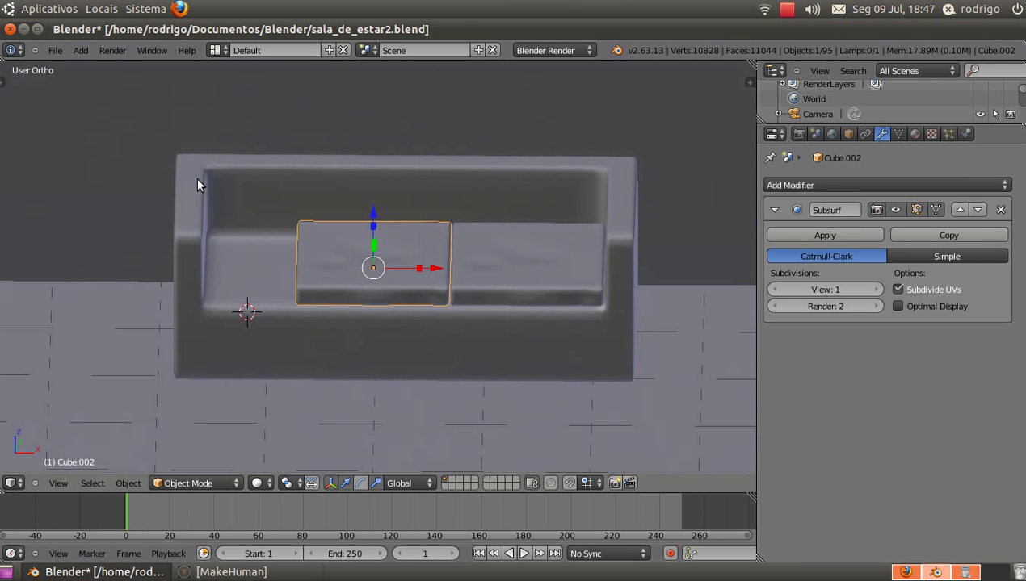
Select the sofa body and widen it slightly by scaling it along the X axis
scroll(403, 250, "down", 6)
mouse_move(425, 272)
middle_mouse_down()
mouse_move(321, 245)
mouse_move(329, 265)
mouse_move(412, 283)
middle_mouse_up()
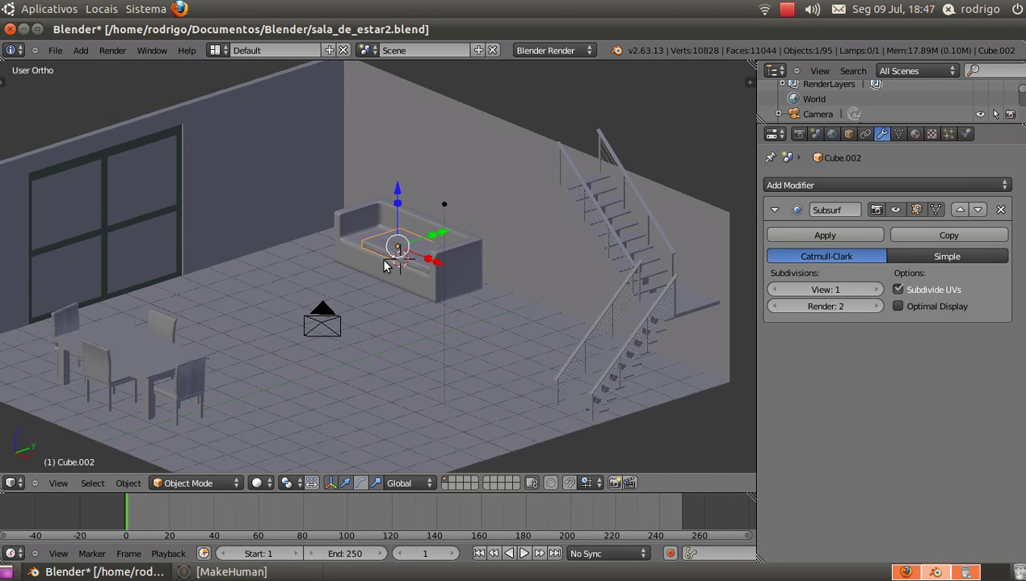
middle_click_drag(386, 266, 408, 281)
right_click(408, 281)
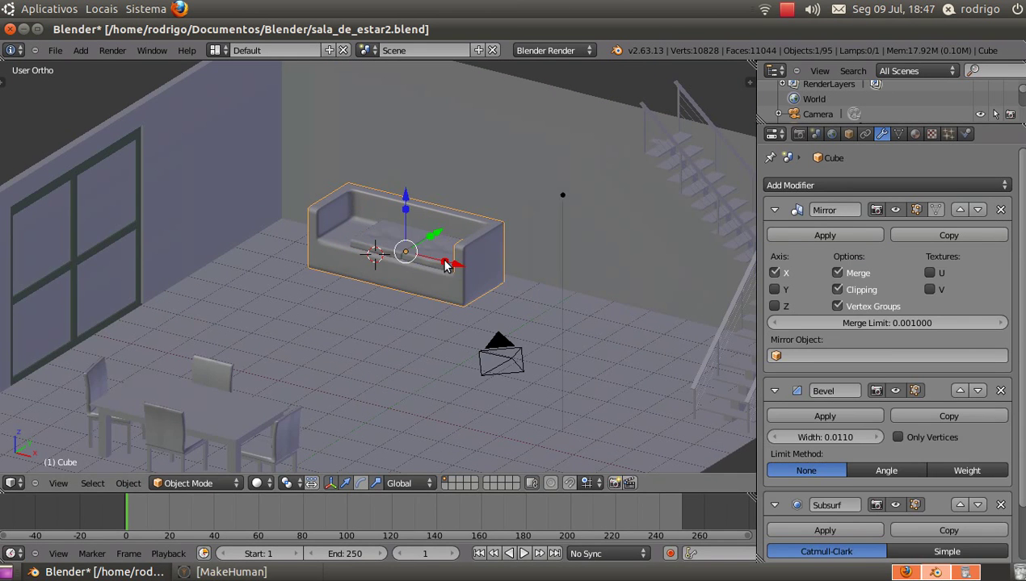
key("s")
key("x")
left_click(423, 268)
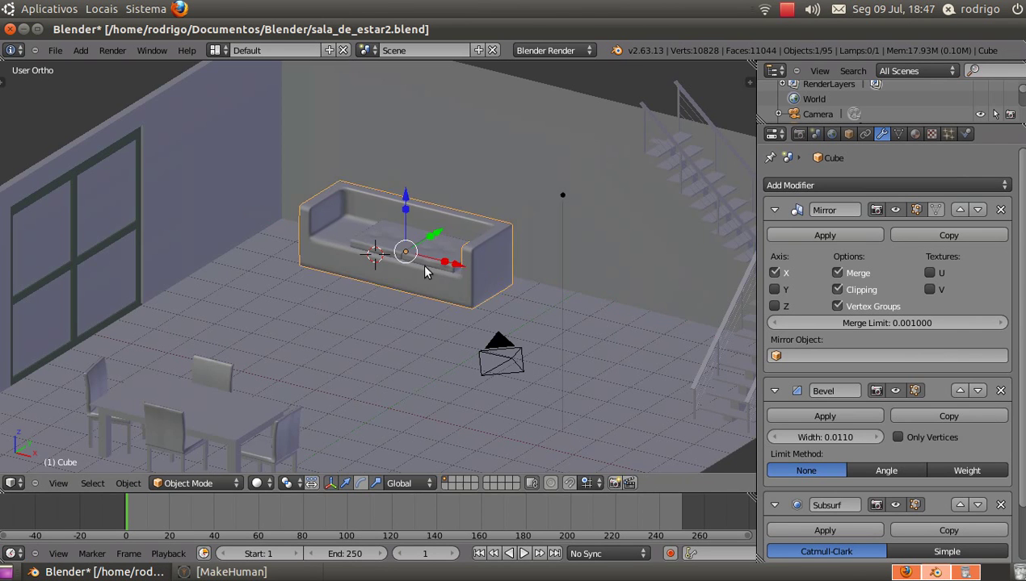
Select both seat cushions together and shift them along the X axis toward the right armrest
key("KP_Decimal")
right_click(355, 222)
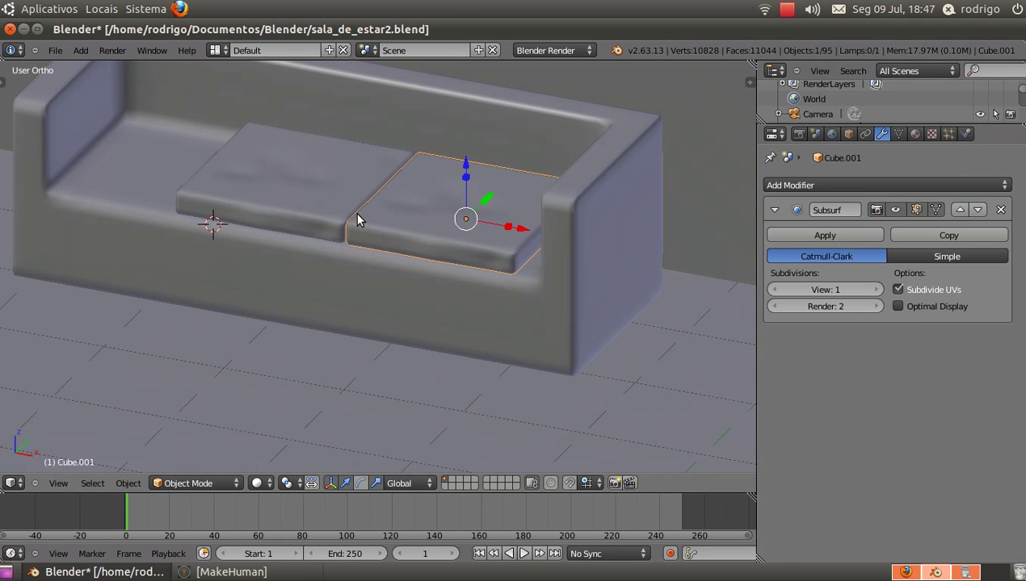
right_click(245, 196, "shift")
left_click_drag(442, 215, 466, 233)
middle_click_drag(467, 233, 432, 260)
Duplicate the middle cushion and place the copy along the X axis in the empty seat space beside the left armrest
scroll(335, 243, "up", 2)
right_click(279, 209)
scroll(280, 214, "down", 3)
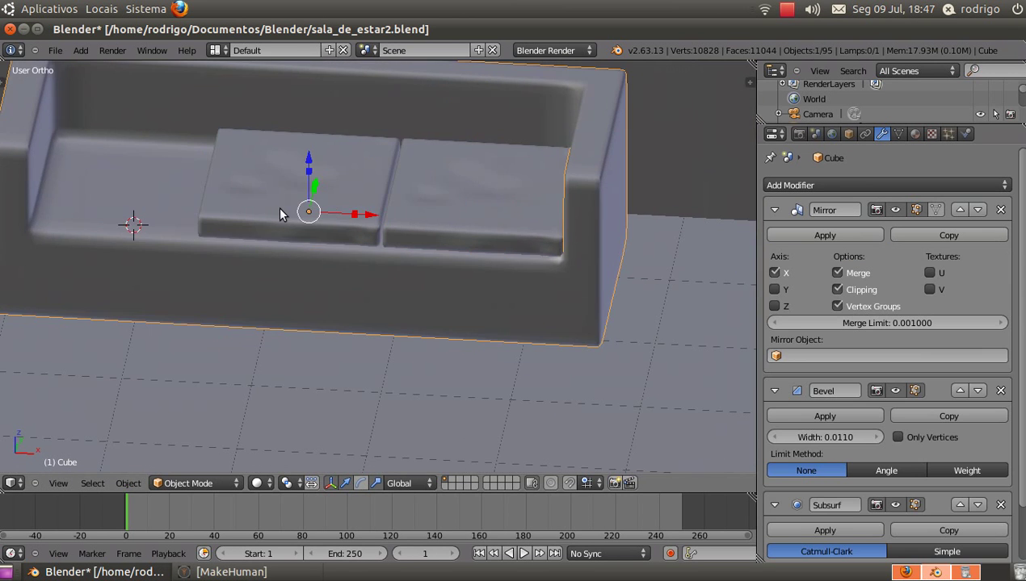
scroll(287, 194, "up", 3)
right_click(287, 208)
scroll(284, 214, "down", 2)
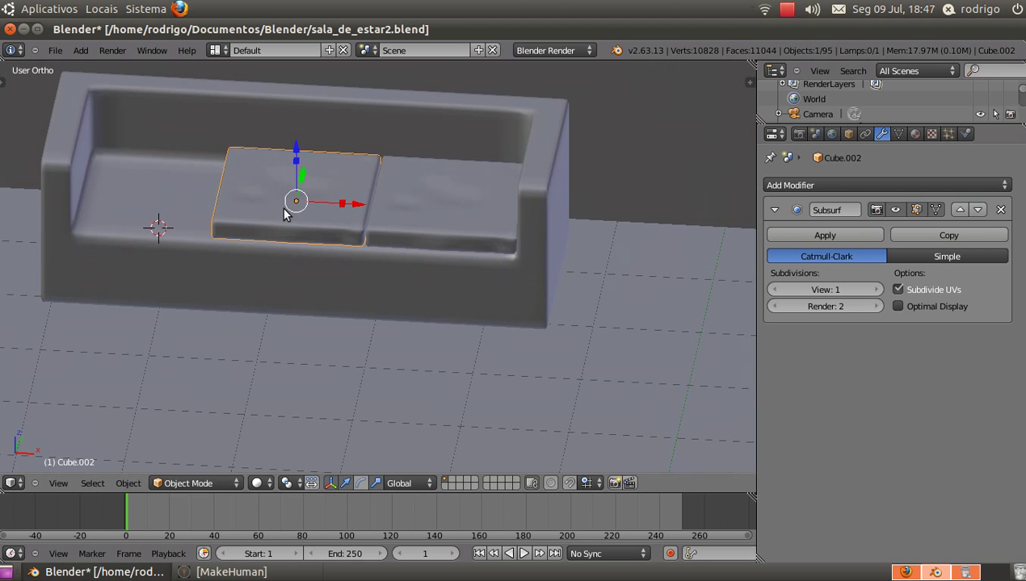
key("shift+d")
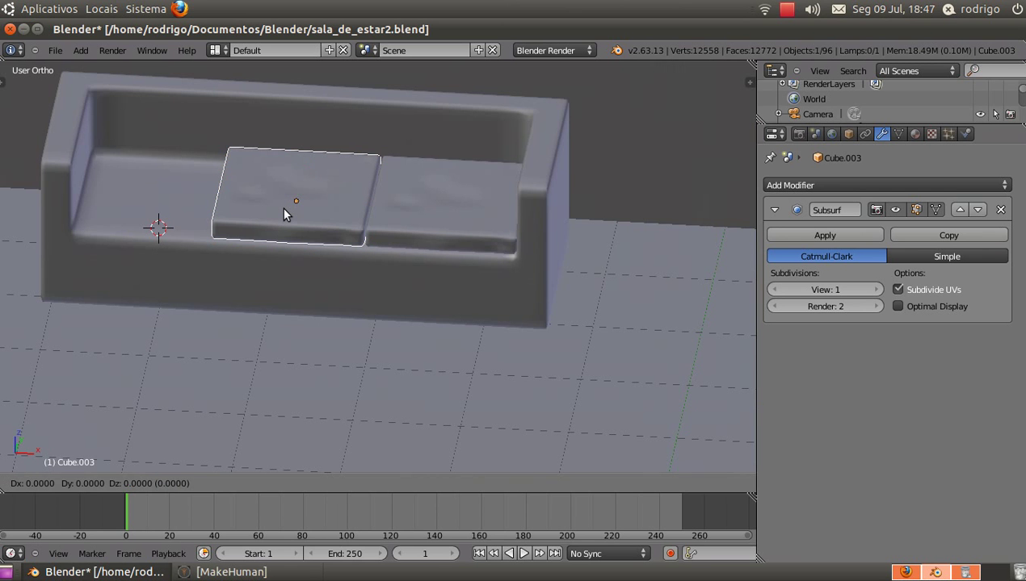
left_click(156, 216)
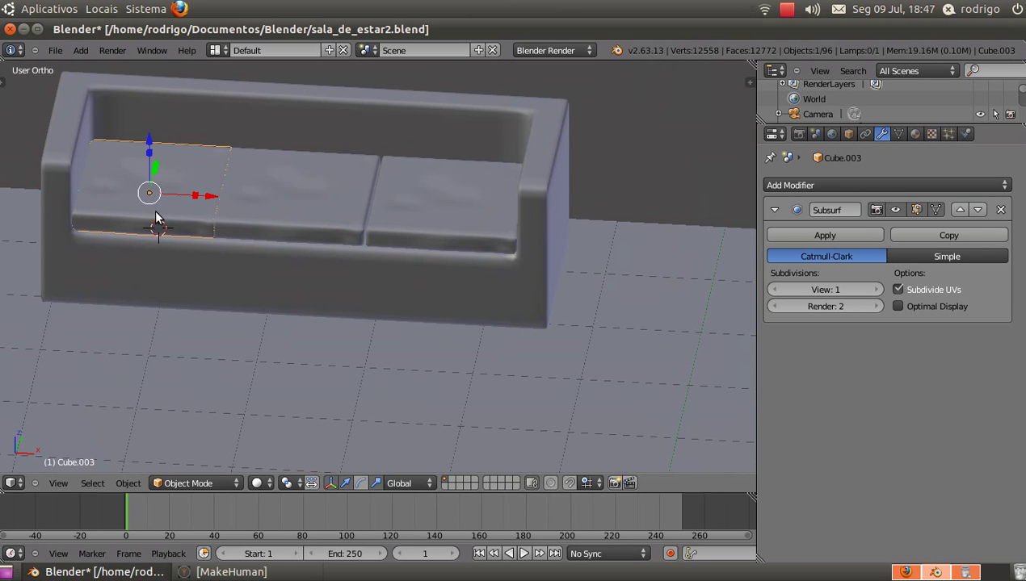
Widen the sofa body by scaling it along the X axis by a factor of about 1.07
right_click(307, 270)
key("s")
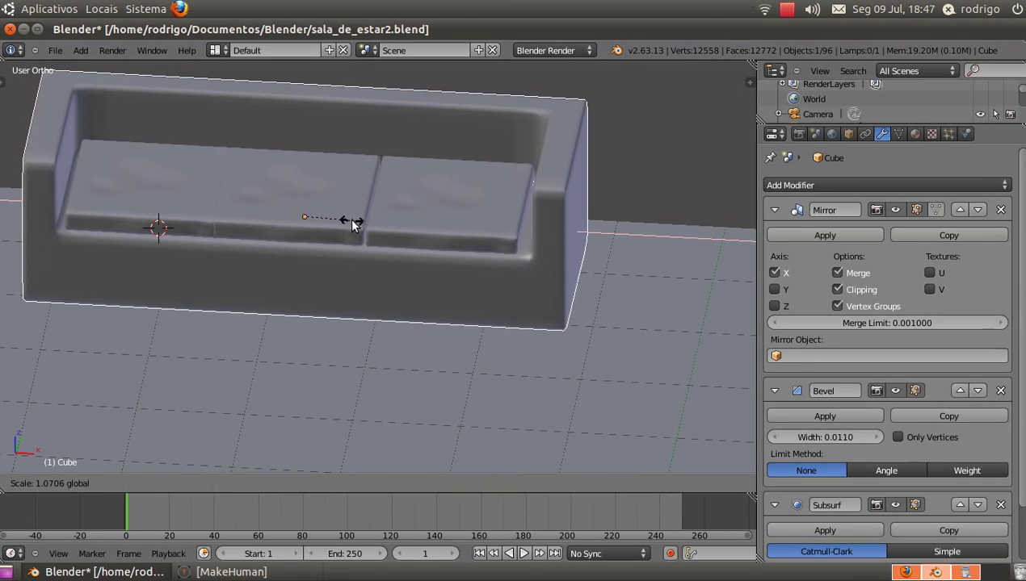
left_click(349, 217)
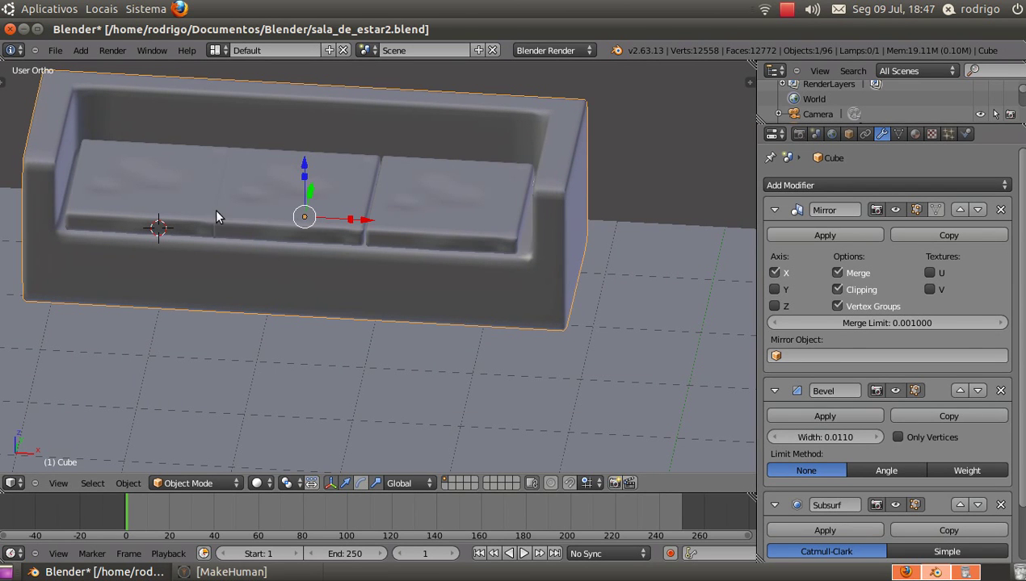
Select the middle and right cushions and shift them together along the X axis toward the right armrest
right_click(322, 220)
right_click(441, 204, "shift")
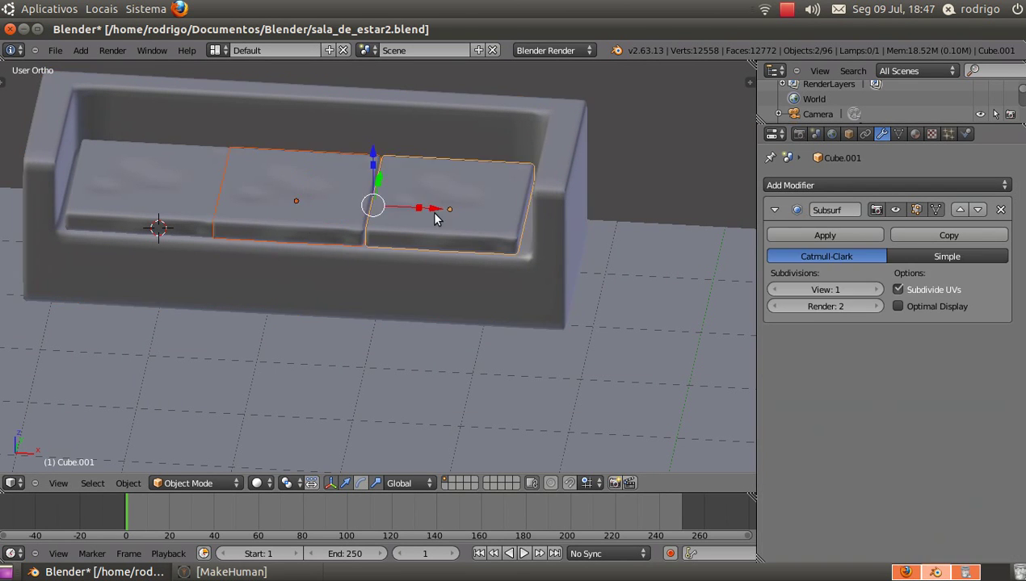
left_click_drag(424, 212, 448, 210)
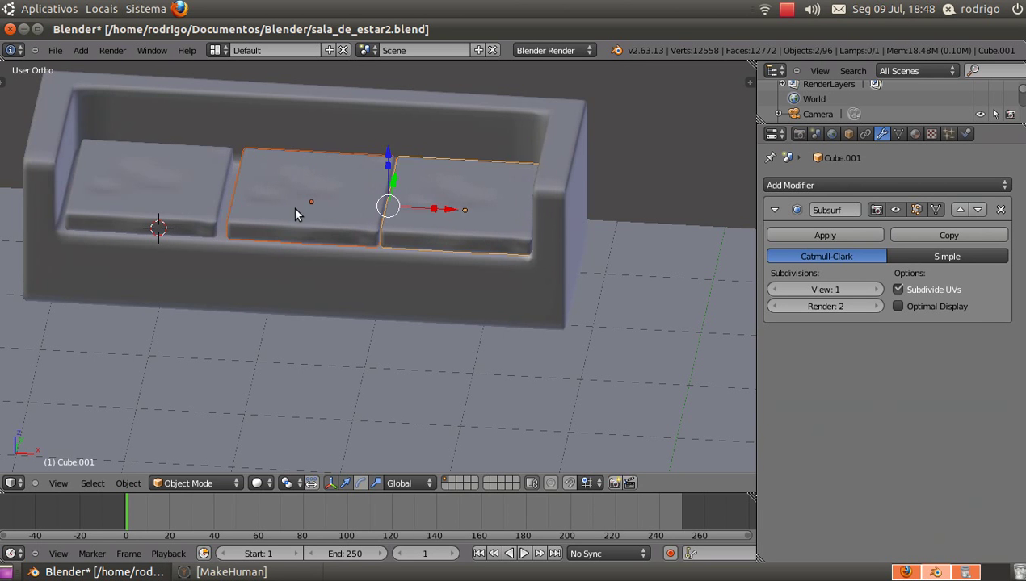
Shift the left seat cushion about 0.06 along the X axis toward the middle cushion
right_click(194, 212)
key("g")
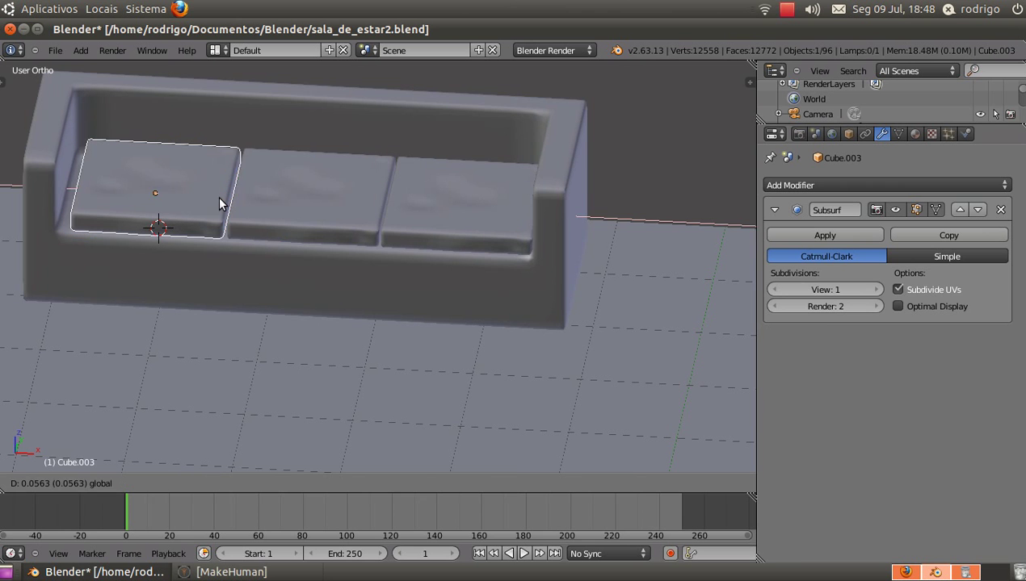
left_click(221, 204)
Shift the sofa body slightly along the X axis so the three cushions sit centred between the armrests
right_click(74, 266)
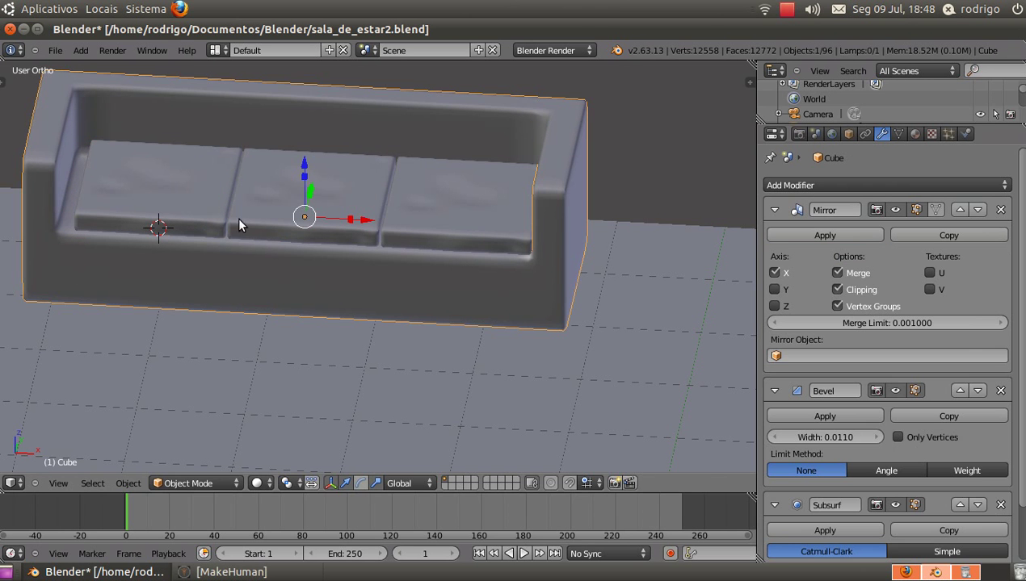
left_click_drag(352, 223, 364, 223)
middle_click_drag(364, 224, 270, 214)
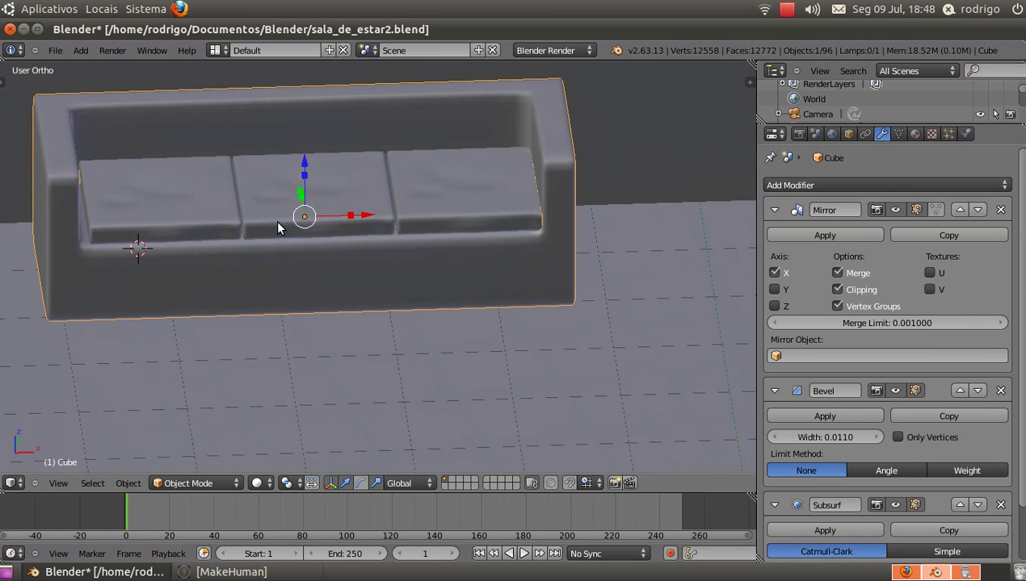
left_click_drag(361, 215, 374, 216)
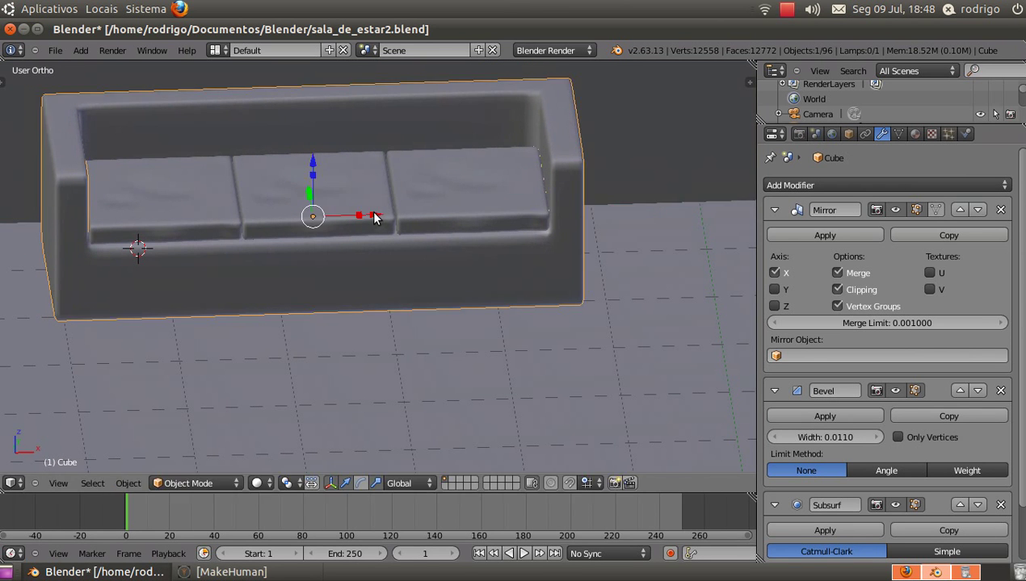
Dent the front part of the middle cushion's top about 0.04 downward along Z, using smooth proportional editing on one vertex
middle_click_drag(374, 217, 323, 117)
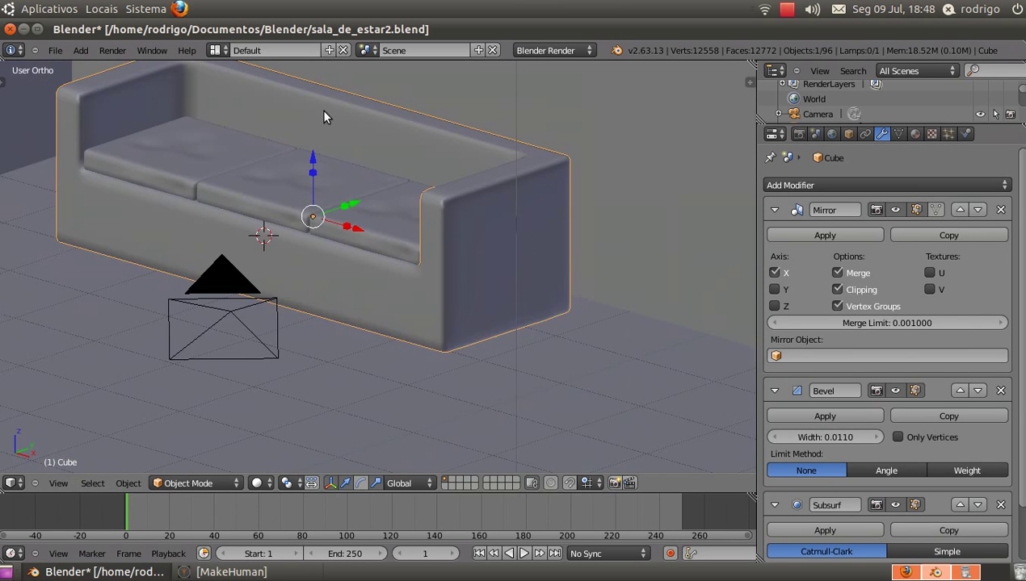
scroll(299, 153, "up", 1)
scroll(246, 206, "down", 2)
middle_click_drag(245, 213, 356, 194)
scroll(339, 200, "up", 3)
scroll(340, 200, "down", 2)
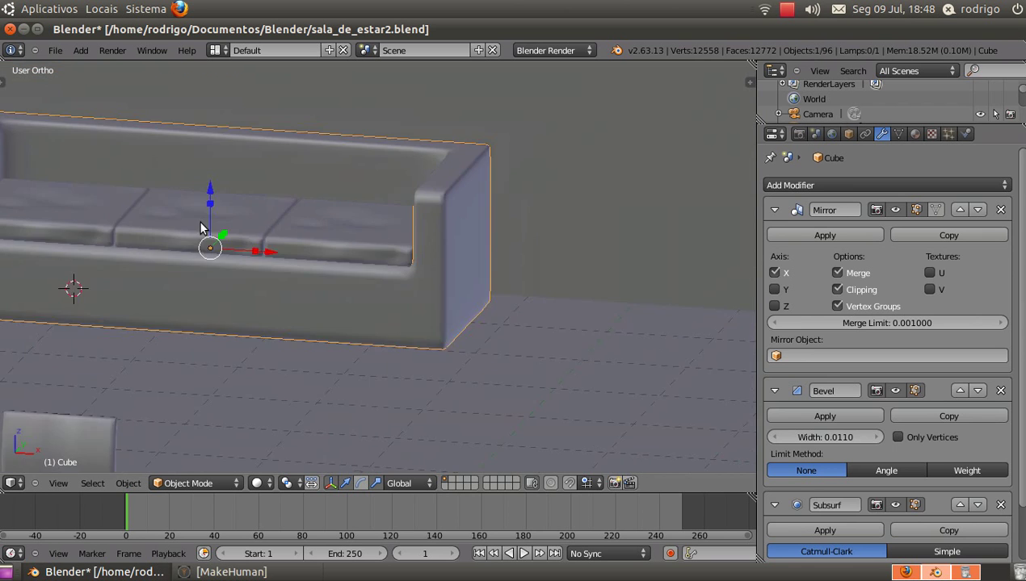
right_click(274, 231)
middle_click_drag(119, 199, 165, 230)
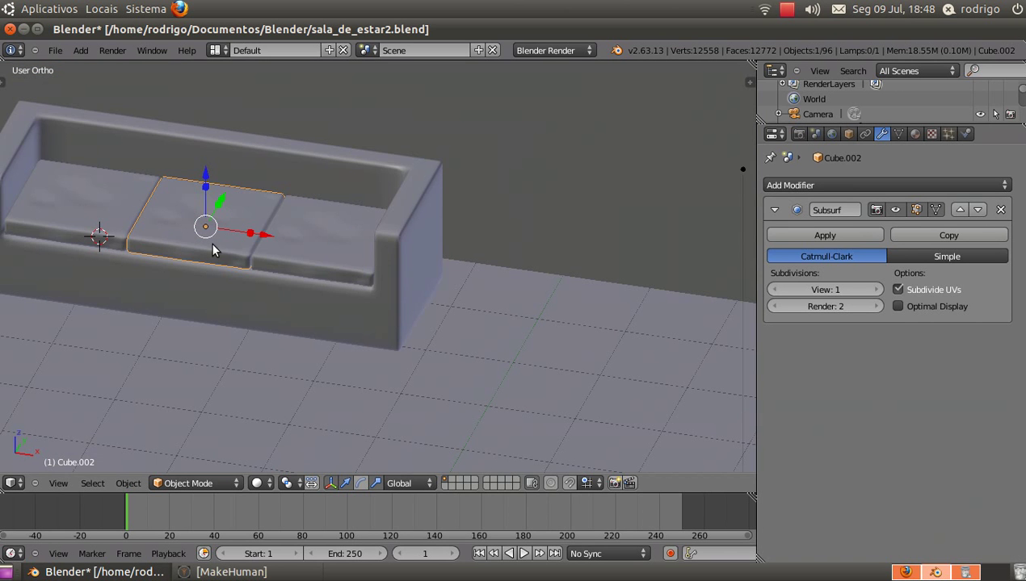
key("Tab")
scroll(225, 236, "up", 5)
scroll(230, 226, "down", 4)
scroll(238, 218, "up", 1)
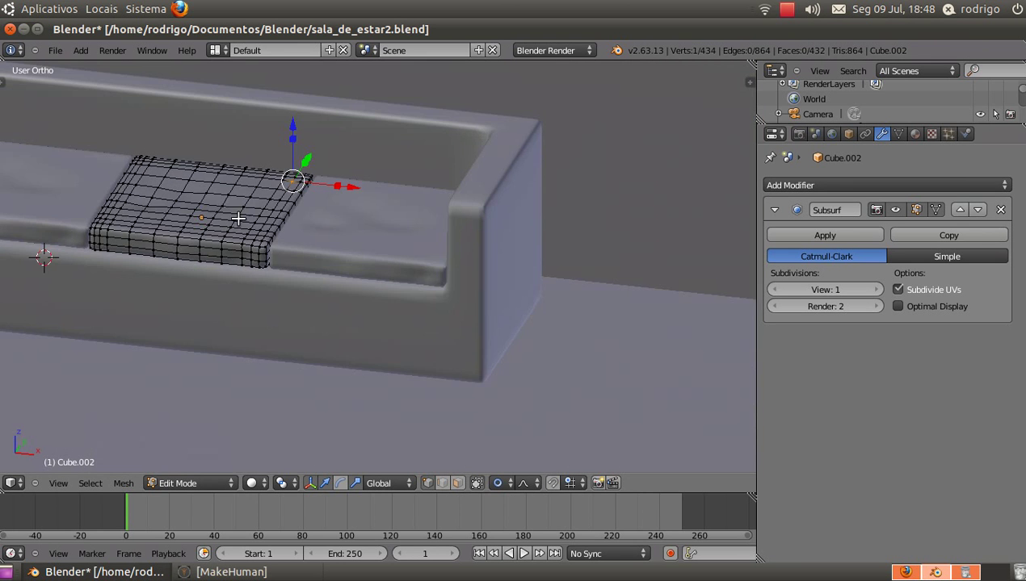
middle_click_drag(238, 218, 250, 186)
scroll(174, 198, "up", 7)
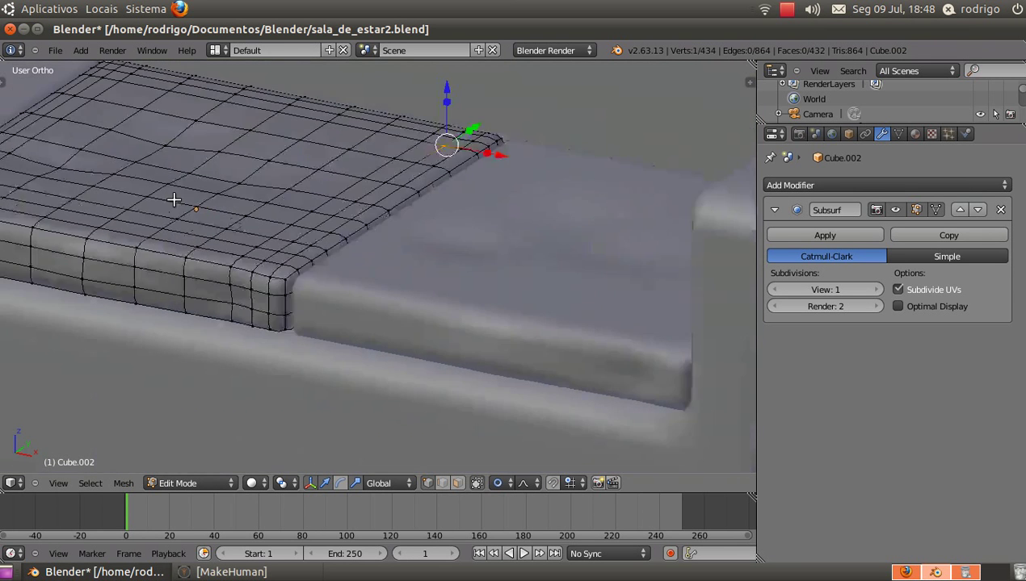
key("g")
key("z")
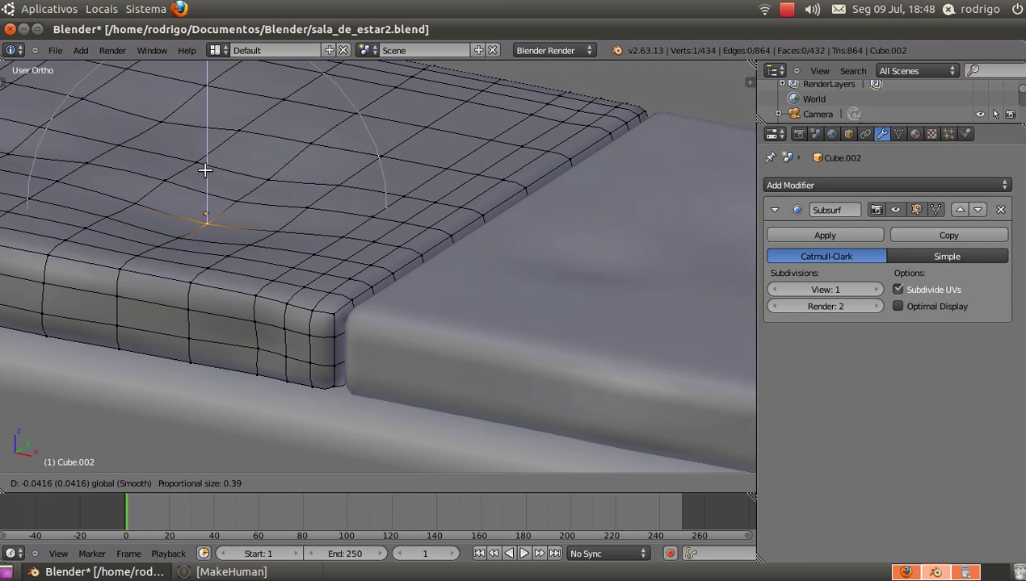
left_click(205, 169)
Lower a second vertex farther back on the middle cushion's top along Z with proportional editing
scroll(205, 170, "down", 5)
middle_click_drag(242, 161, 313, 189)
right_click(321, 181)
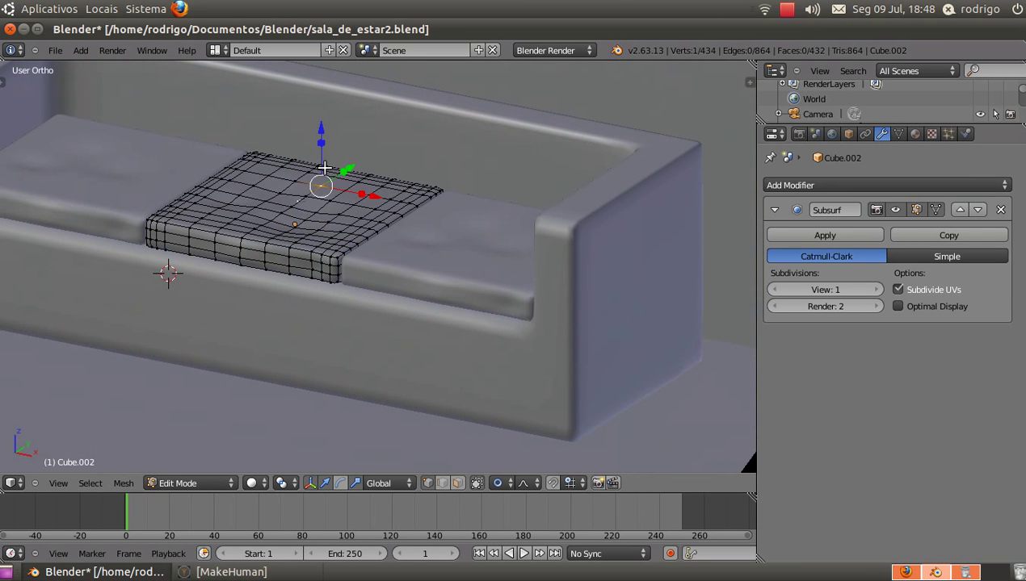
left_click_drag(319, 133, 291, 155)
right_click(257, 200)
right_click(276, 170)
right_click(277, 194)
right_click(295, 208)
right_click(296, 207)
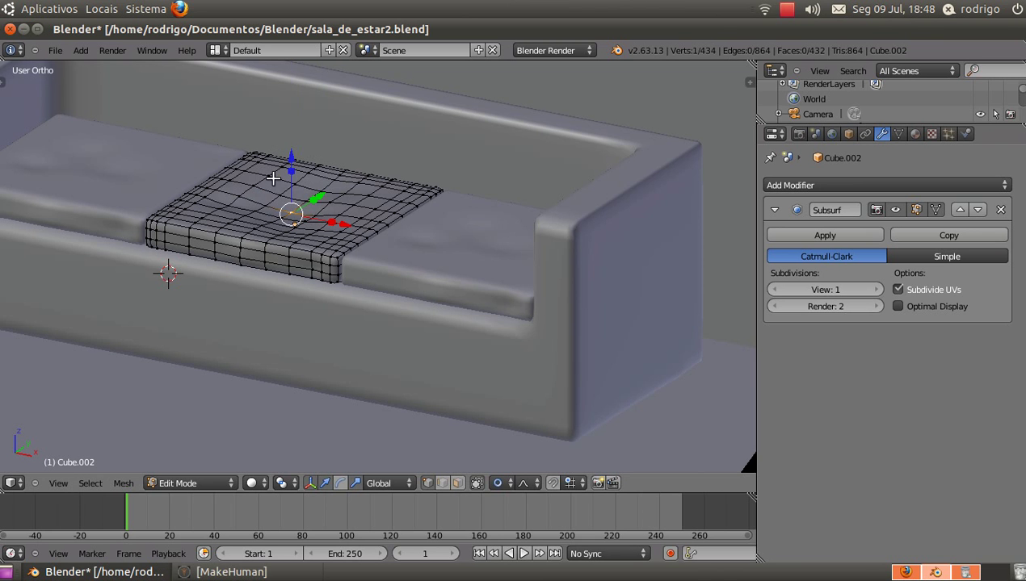
Push the middle cushion's front face about 0.04 inward along the Y axis with proportional editing
right_click(232, 252)
middle_click_drag(232, 252, 277, 242)
key("s")
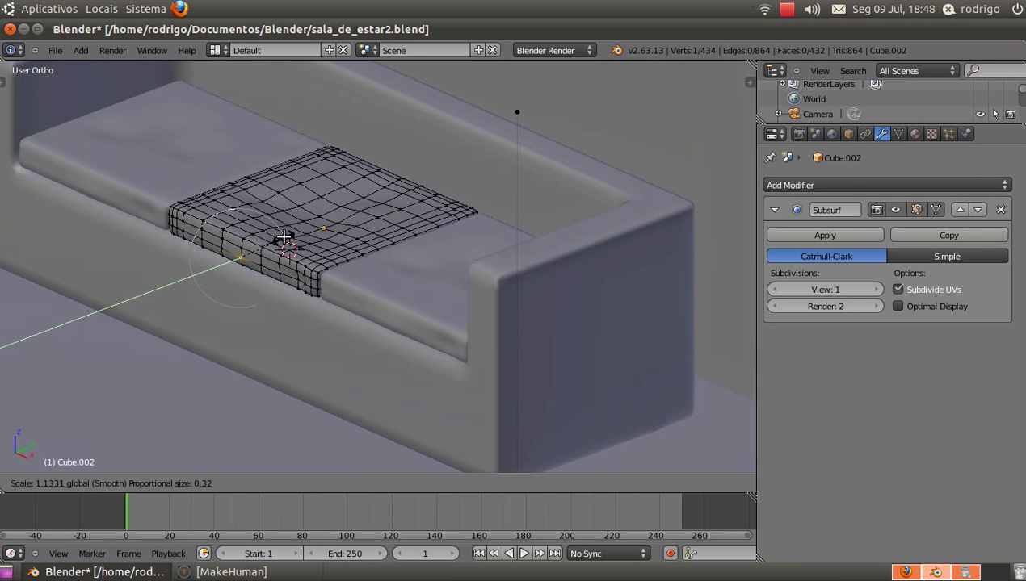
left_click(282, 240)
key("g")
key("y")
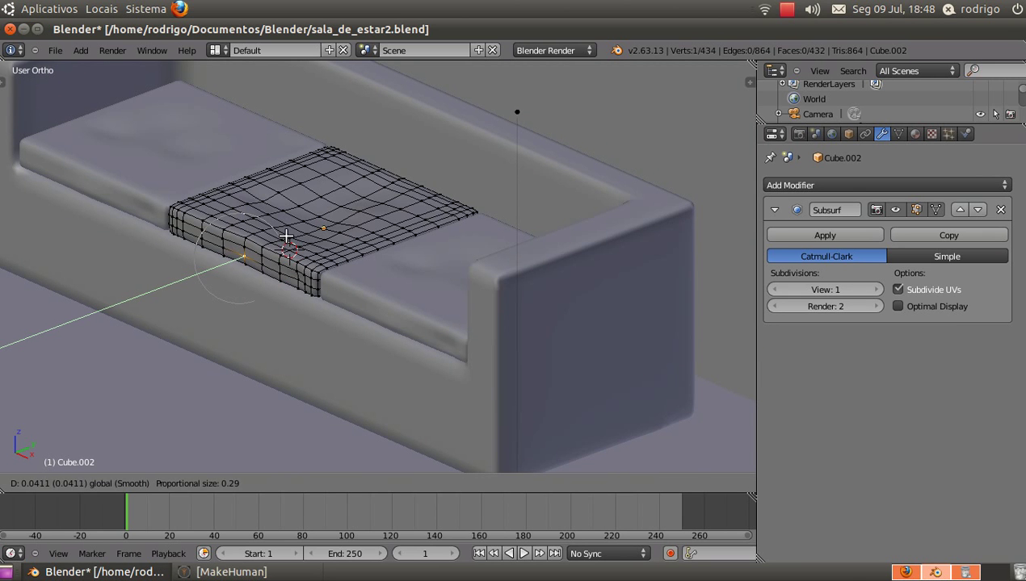
left_click(289, 235)
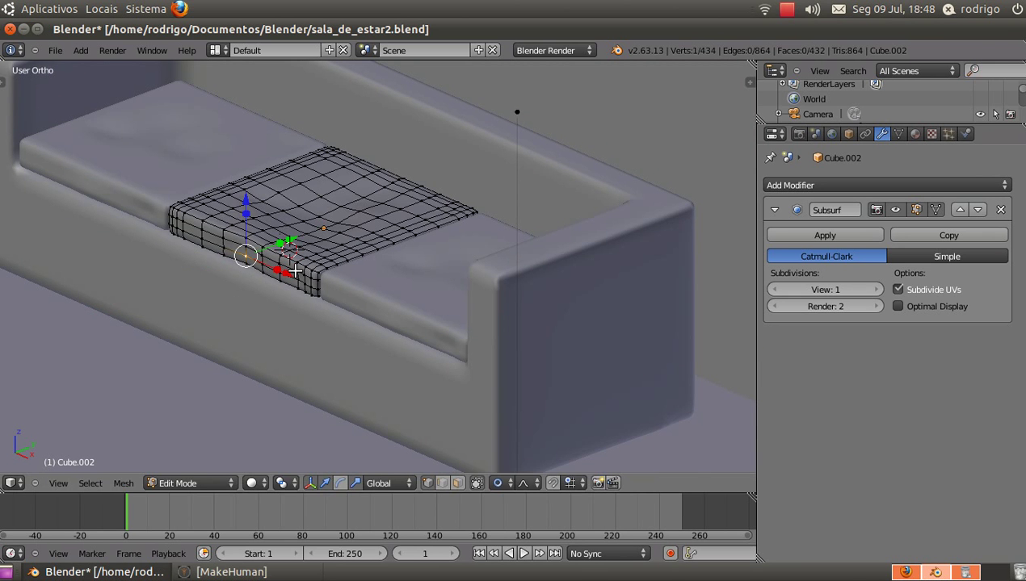
Lower a vertex on the left cushion's top along Z with proportional editing, and return to Object Mode
key("Tab")
right_click(204, 164)
key("Tab")
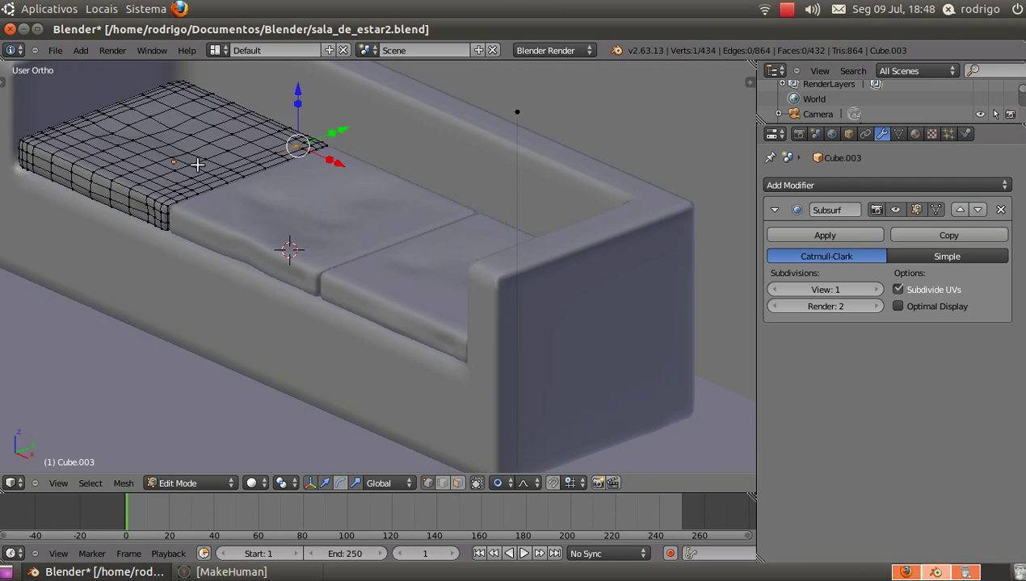
scroll(202, 165, "up", 4)
right_click(112, 177)
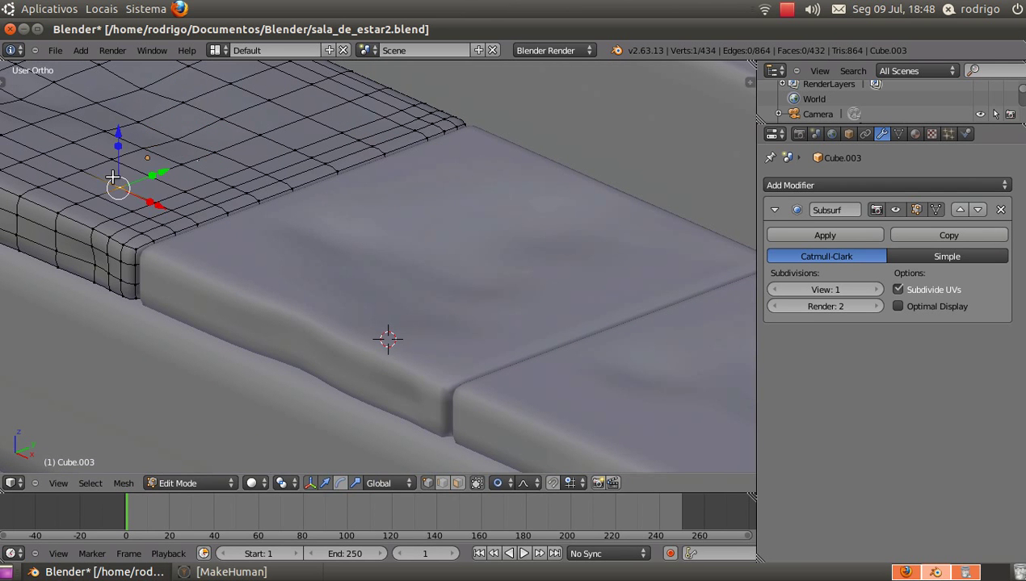
left_click_drag(121, 131, 121, 142)
scroll(160, 146, "down", 6)
key("Tab")
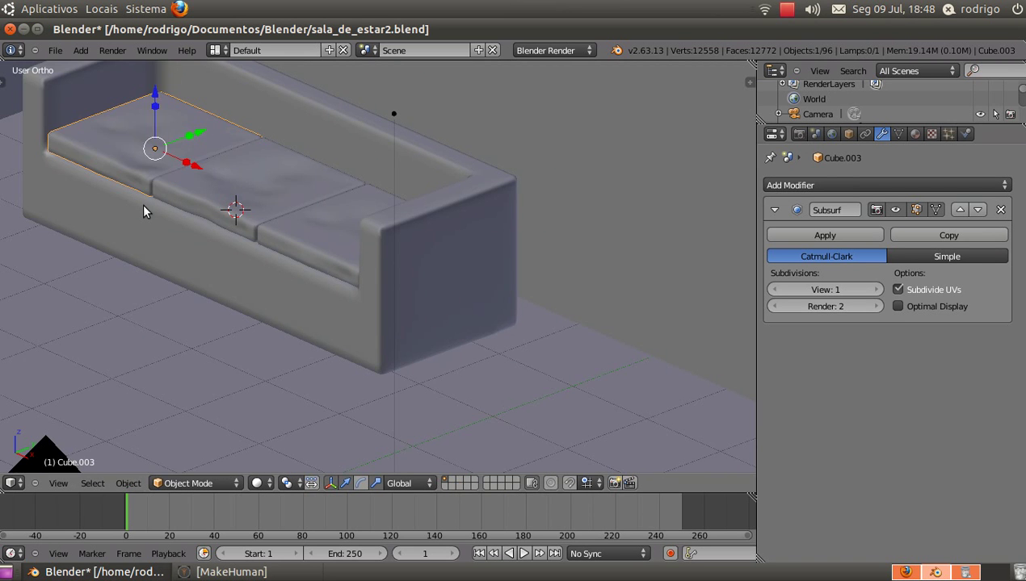
Examine the sofa and its dented cushions from several angles within the living room
middle_click_drag(142, 204, 463, 334)
middle_click_drag(457, 280, 379, 293, "shift")
scroll(394, 271, "down", 4)
scroll(430, 277, "up", 5)
scroll(439, 259, "down", 5)
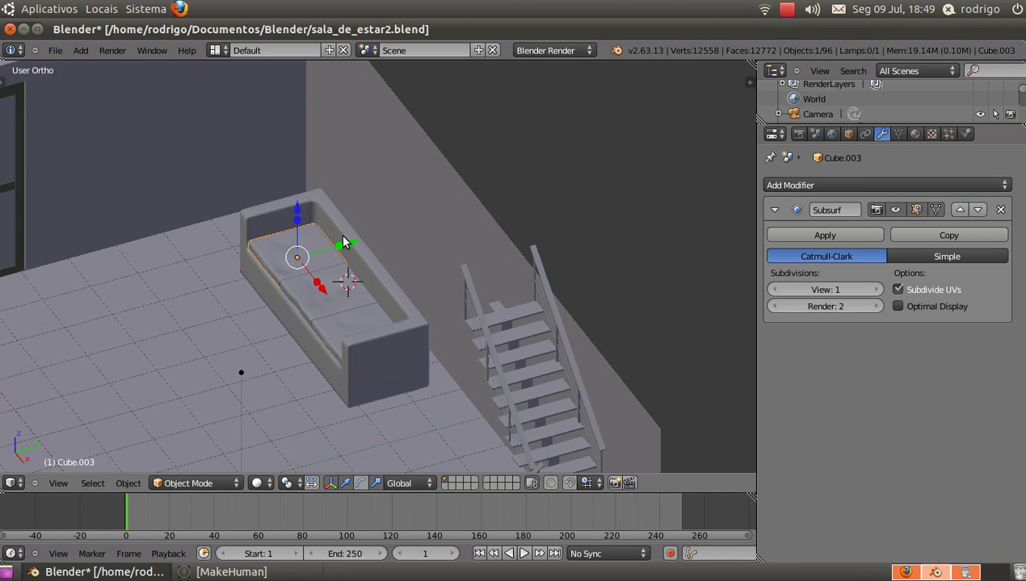
middle_click_drag(353, 269, 336, 329)
scroll(336, 329, "up", 3)
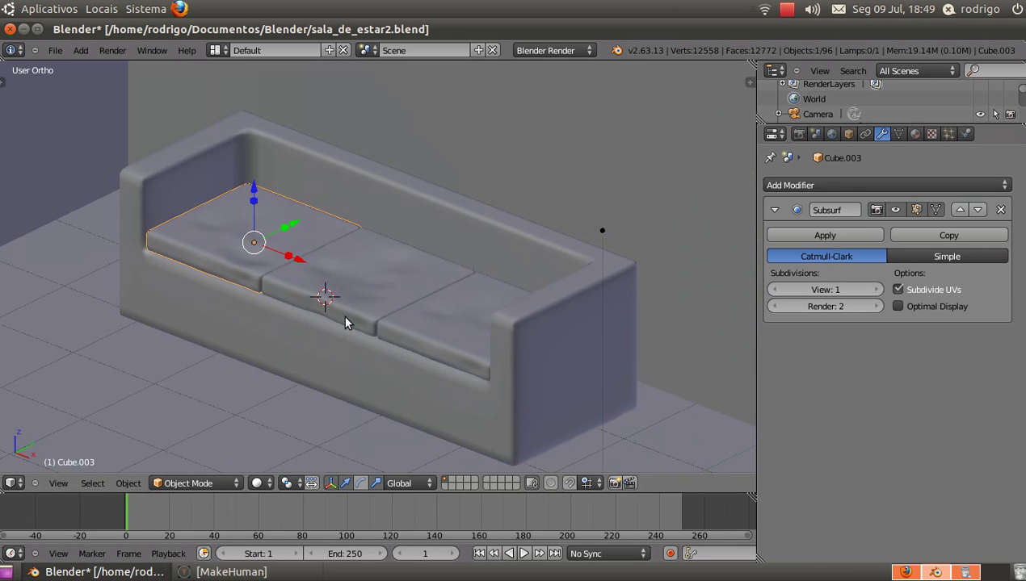
Add a mesh plane and raise it along the Z axis above the seat cushions
key("shift+a")
mouse_move(347, 322)
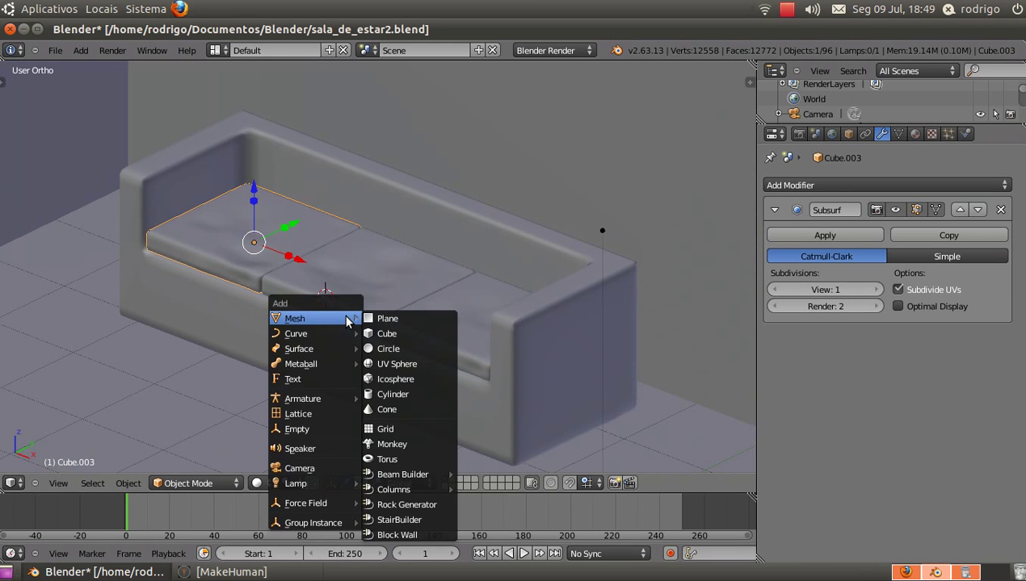
left_click(382, 320)
left_click_drag(315, 261, 321, 237)
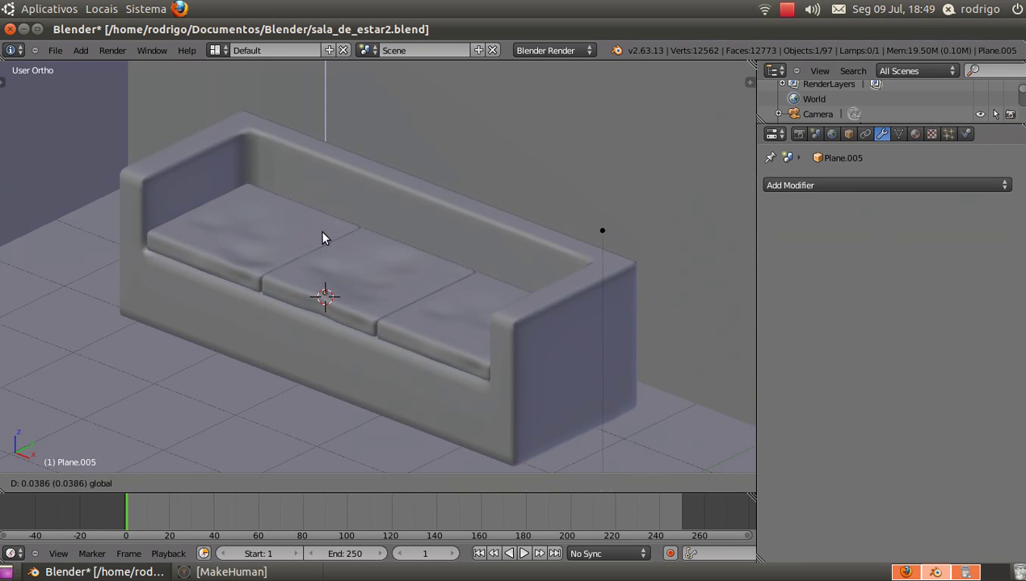
left_click_drag(332, 177, 343, 127)
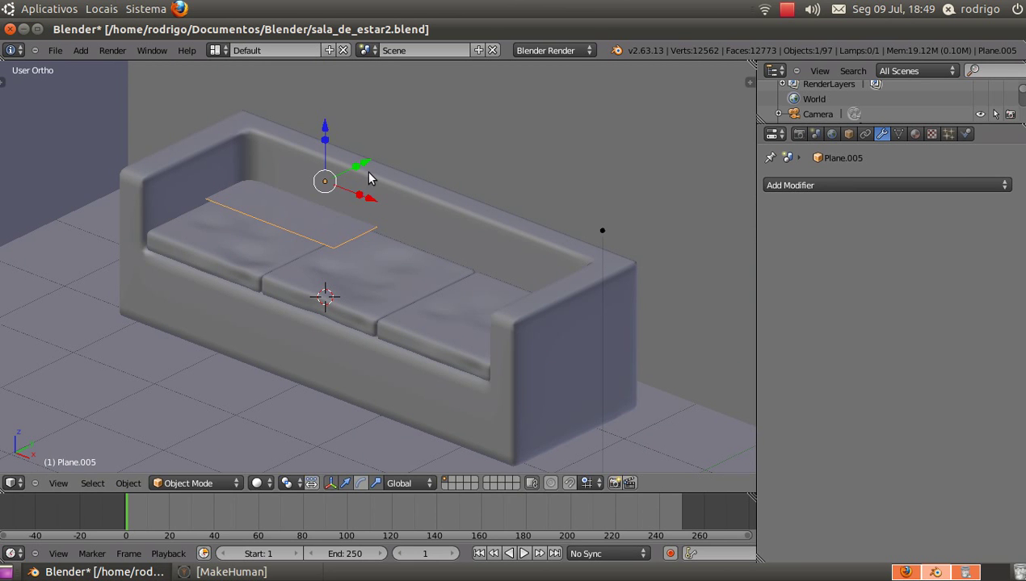
Scale the plane down to slightly less than a seat cushion, place it over the middle of the seat, and enter Edit Mode
left_click_drag(368, 177, 389, 304)
key("s")
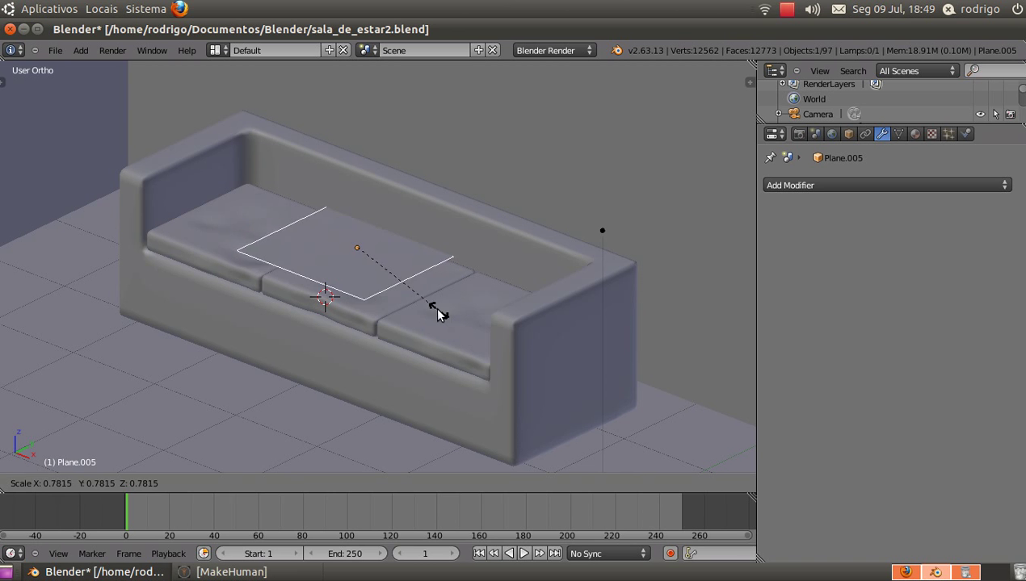
left_click(404, 285)
left_click_drag(388, 225, 382, 238)
middle_click_drag(382, 239, 382, 272)
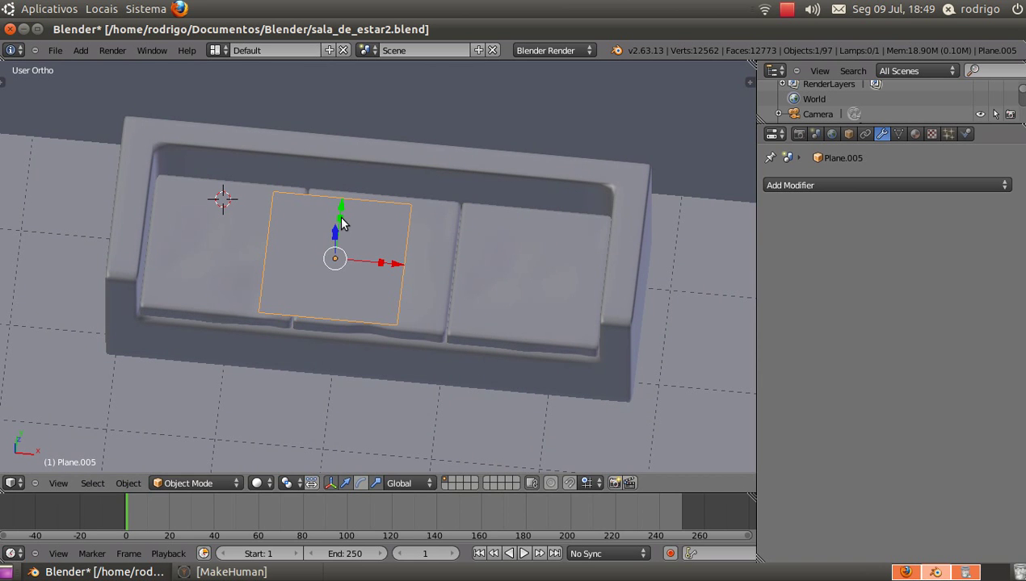
left_click_drag(341, 224, 340, 223)
middle_click_drag(350, 288, 324, 223)
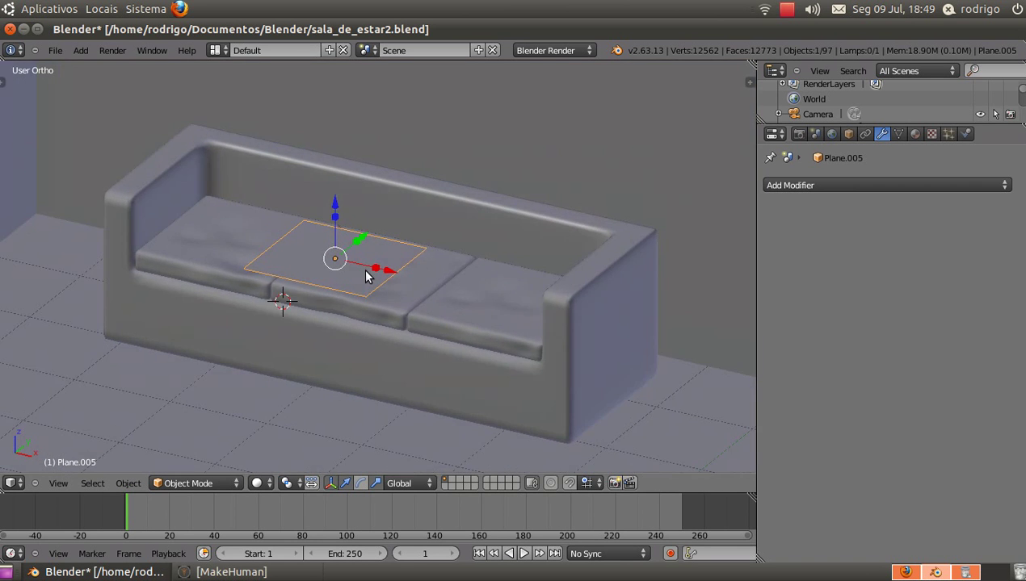
key("Tab")
scroll(376, 285, "up", 3)
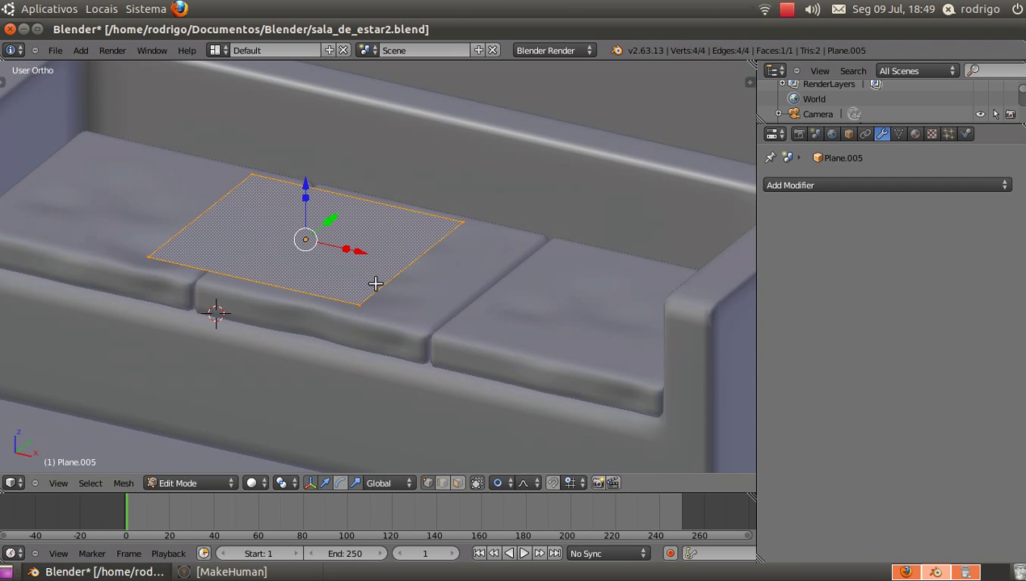
key("e")
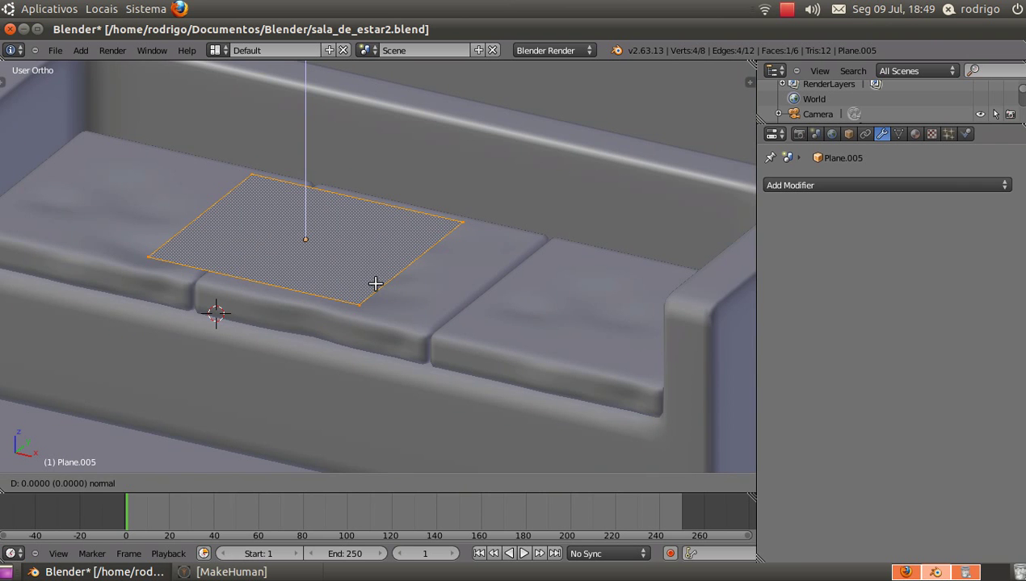
right_click(376, 283)
left_click_drag(321, 195, 312, 168)
key("ctrl+z")
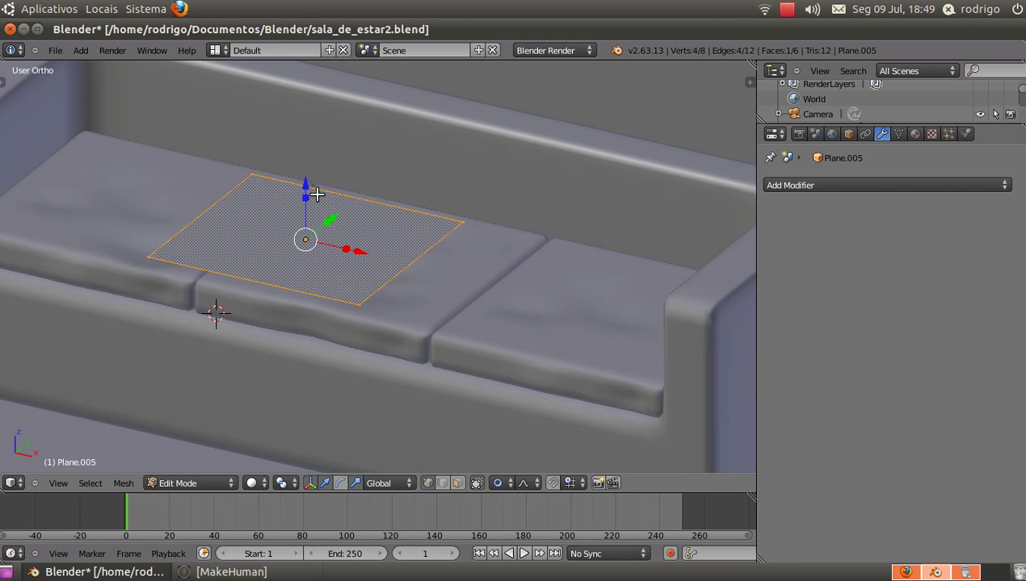
key("ctrl+z")
Extrude the plane about 0.156 upward into a flat box and return to Object Mode
key("e")
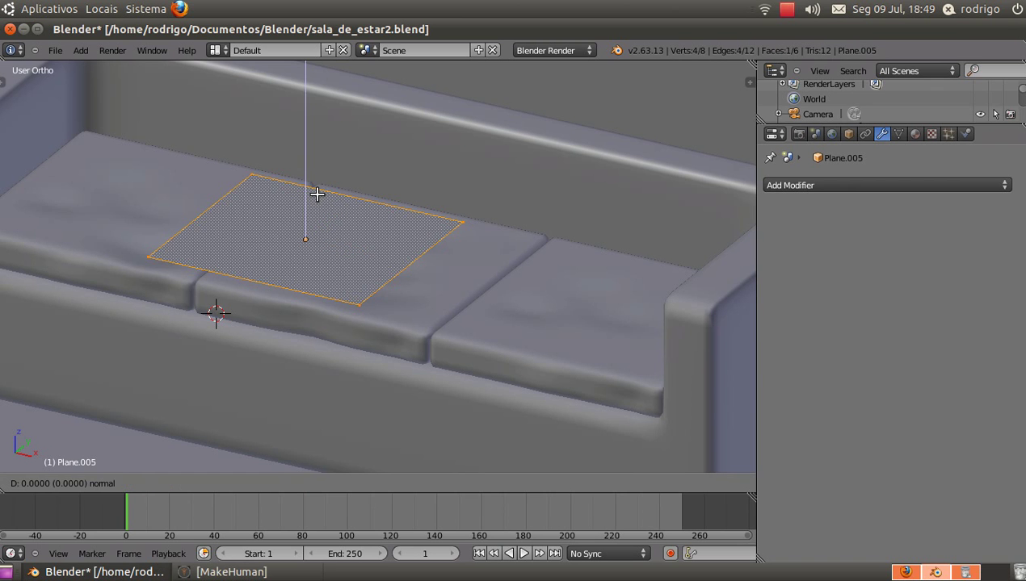
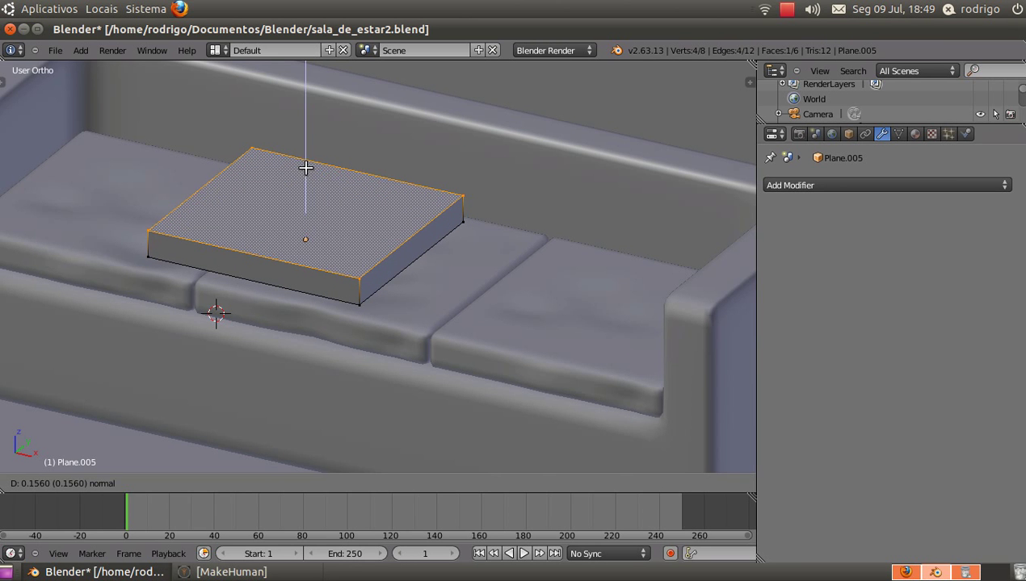
left_click(307, 168)
scroll(332, 212, "down", 1)
middle_click_drag(354, 254, 374, 236)
key("Tab")
Move the flat box along the X axis onto the right seat cushion beside the armrest
left_click_drag(374, 238, 646, 253)
mouse_move(463, 252)
middle_mouse_down()
mouse_move(573, 295)
mouse_move(412, 245)
mouse_move(459, 273)
middle_mouse_up()
left_click_drag(437, 256, 448, 258)
scroll(425, 273, "up", 4)
scroll(425, 273, "down", 2)
Subdivide the entire mesh of the flat box on the right seat cushion
key("Tab")
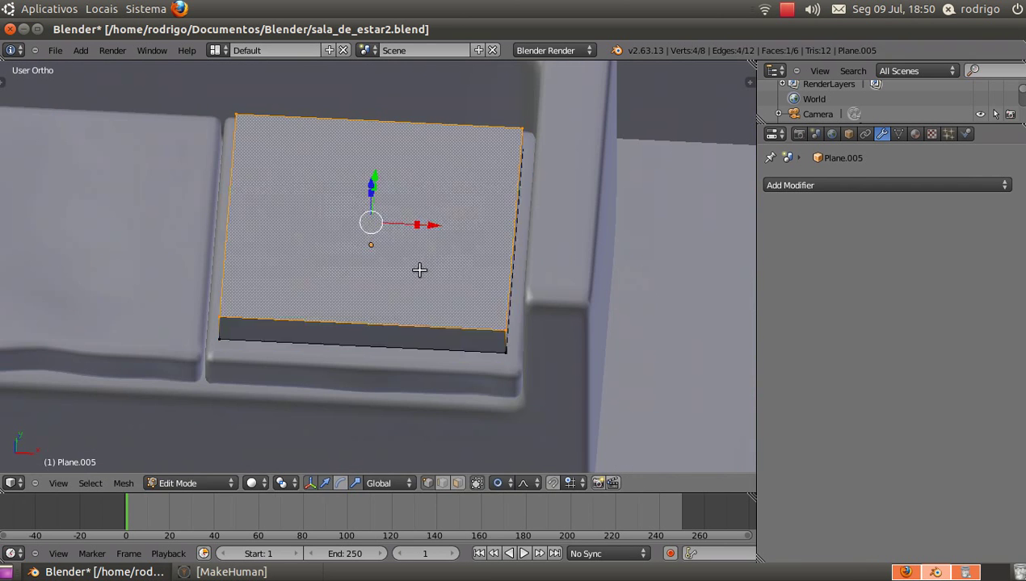
scroll(414, 270, "down", 2)
scroll(414, 270, "up", 2)
key("a")
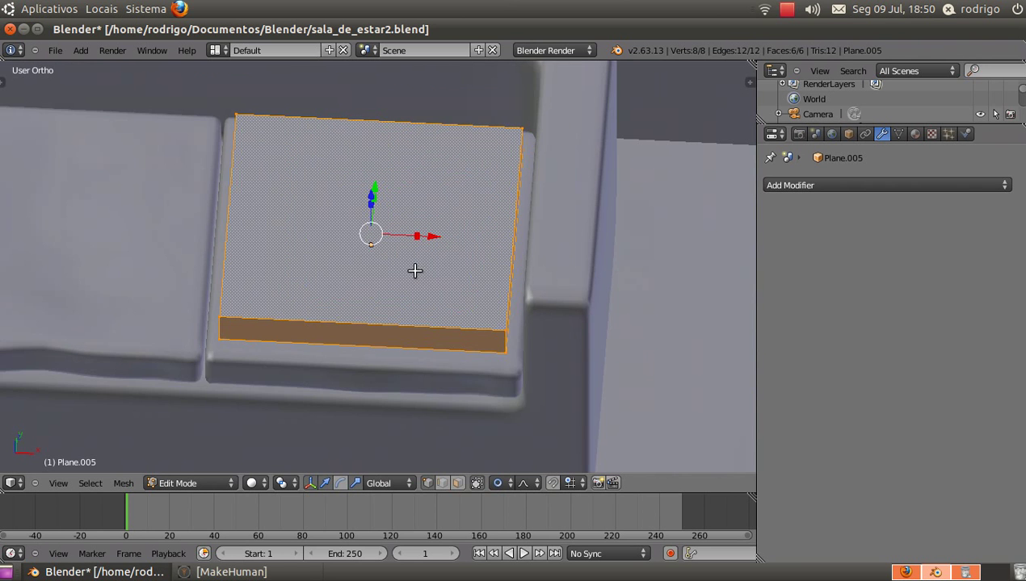
scroll(412, 272, "up", 1)
key("w")
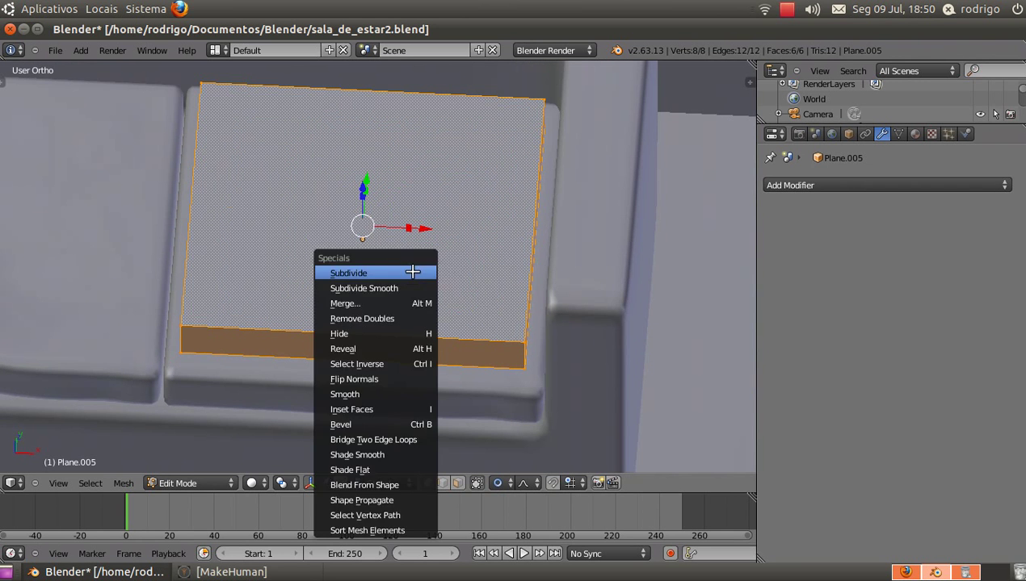
Subdivide all faces of the selected cushion block twice, giving a four-by-four grid on its top face
left_click(413, 272)
key("w")
left_click(412, 272)
scroll(411, 270, "down", 2)
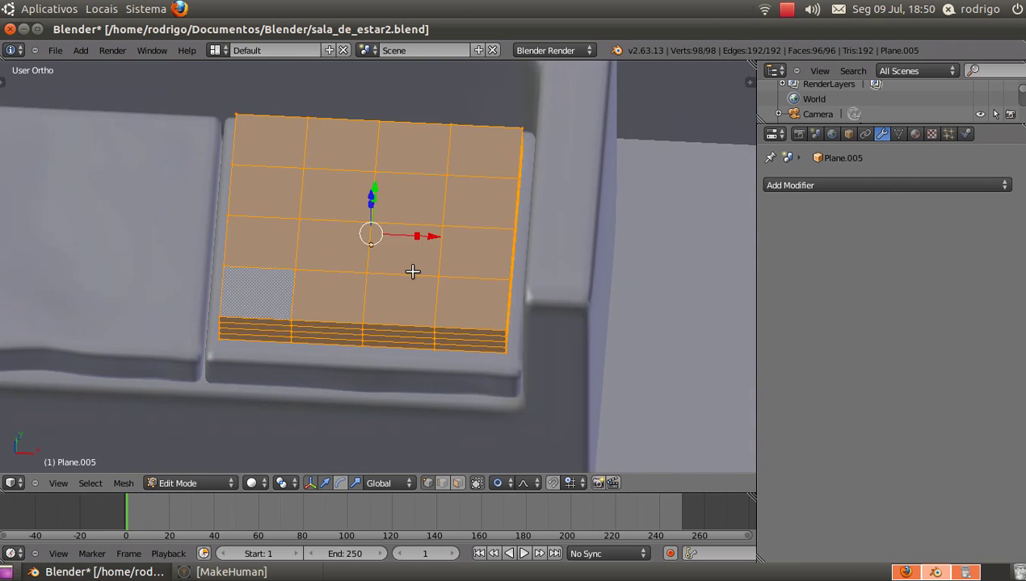
middle_click_drag(412, 271, 439, 246)
scroll(438, 247, "up", 2)
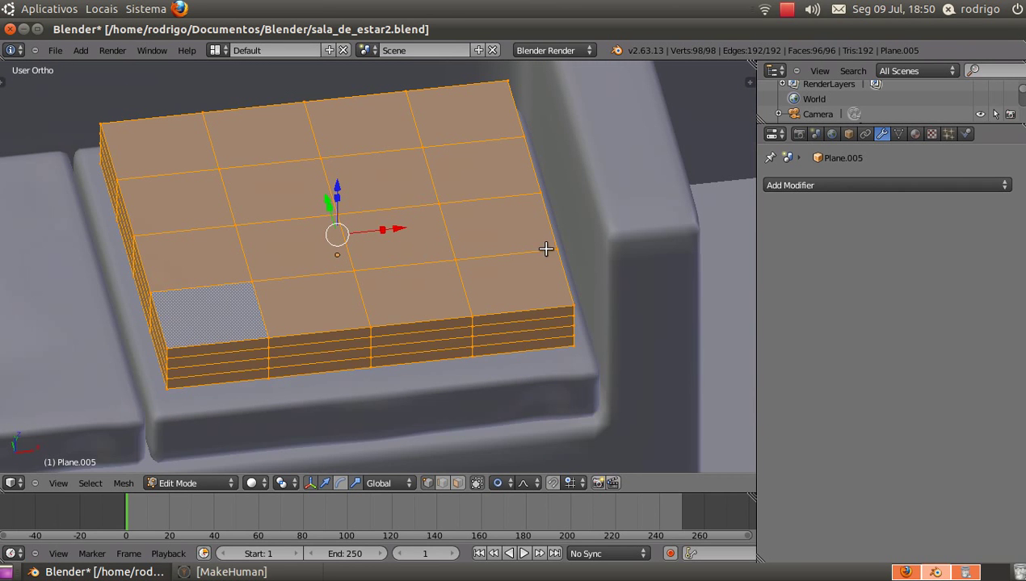
Add a Subdivision Surface modifier to the cushion block and make its editing cage follow the modifier result
key("Tab")
left_click(856, 187)
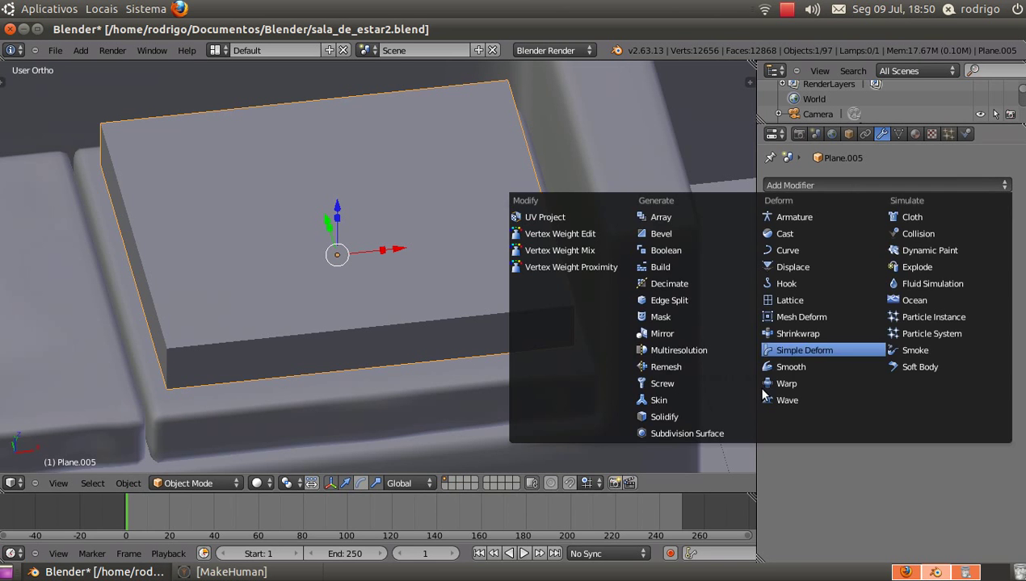
left_click(698, 433)
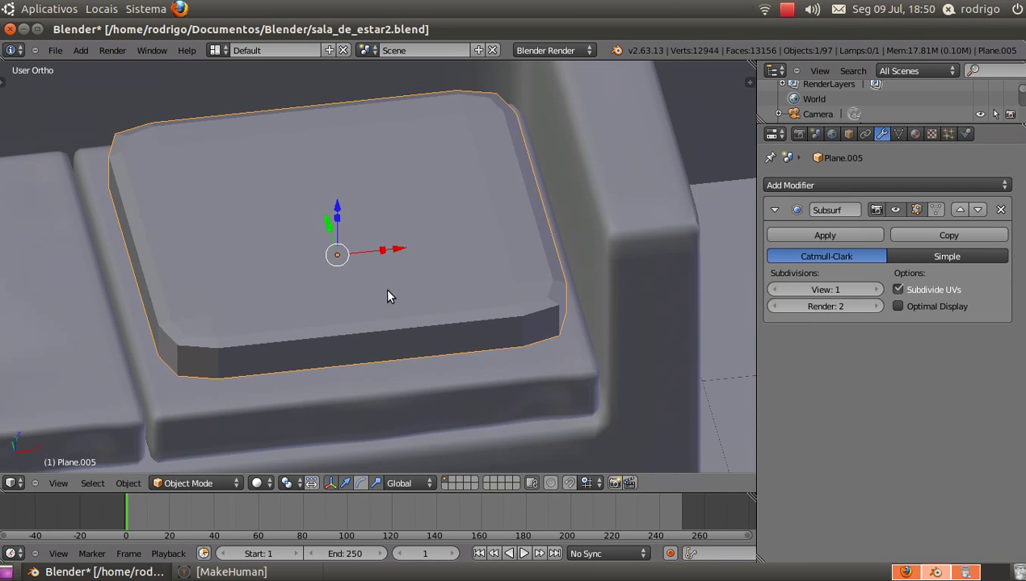
key("Tab")
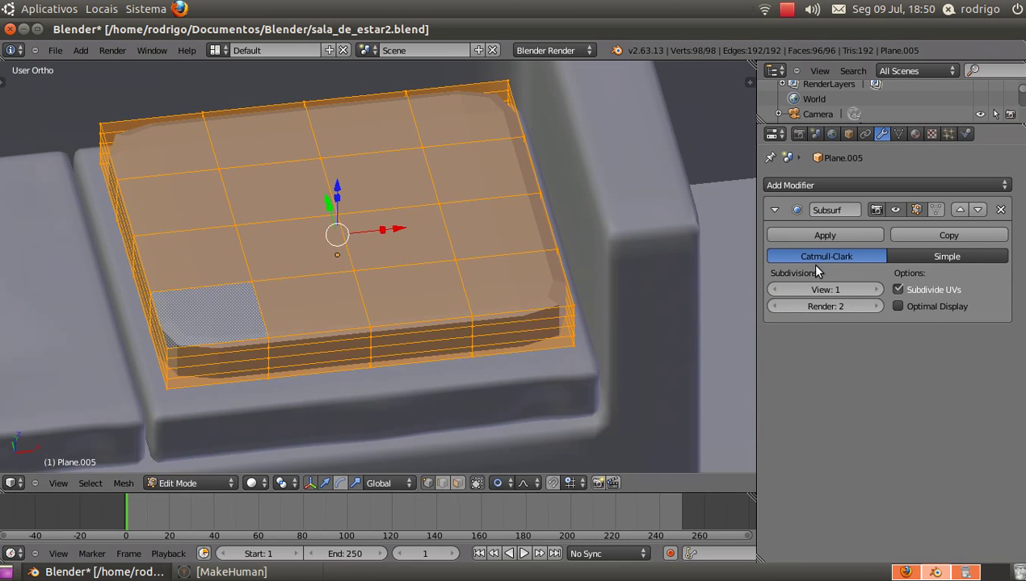
left_click(935, 210)
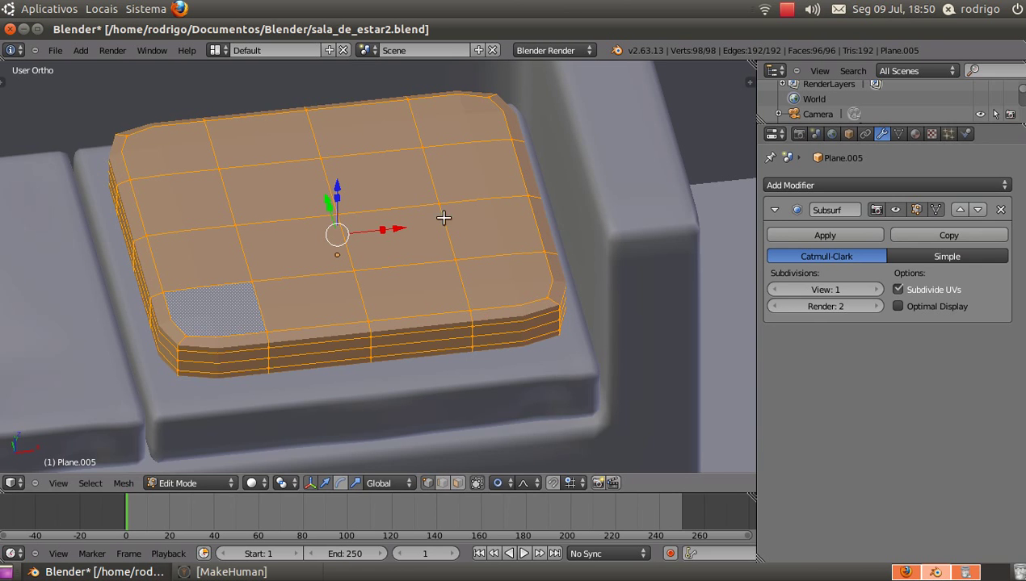
Cut edge loops into the cushion near its front, left and right edges, sliding each toward the border to sharpen the corners
key("ctrl+r")
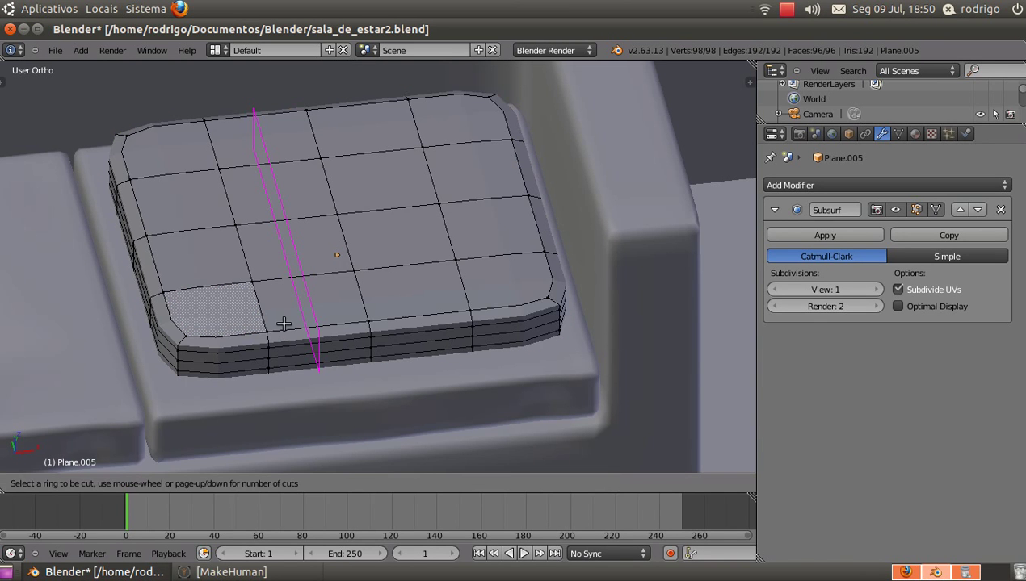
left_click(360, 304)
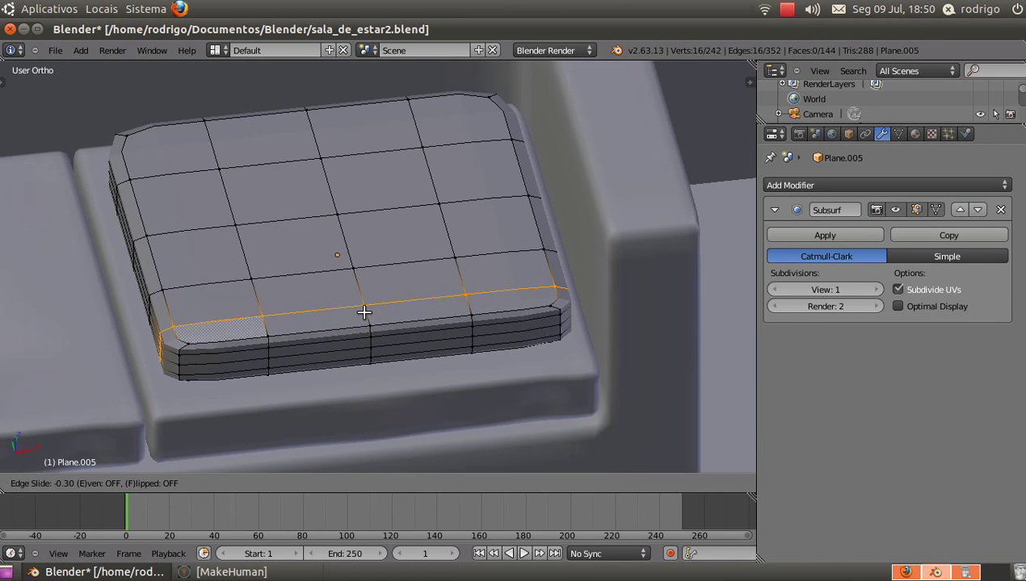
left_click(365, 315)
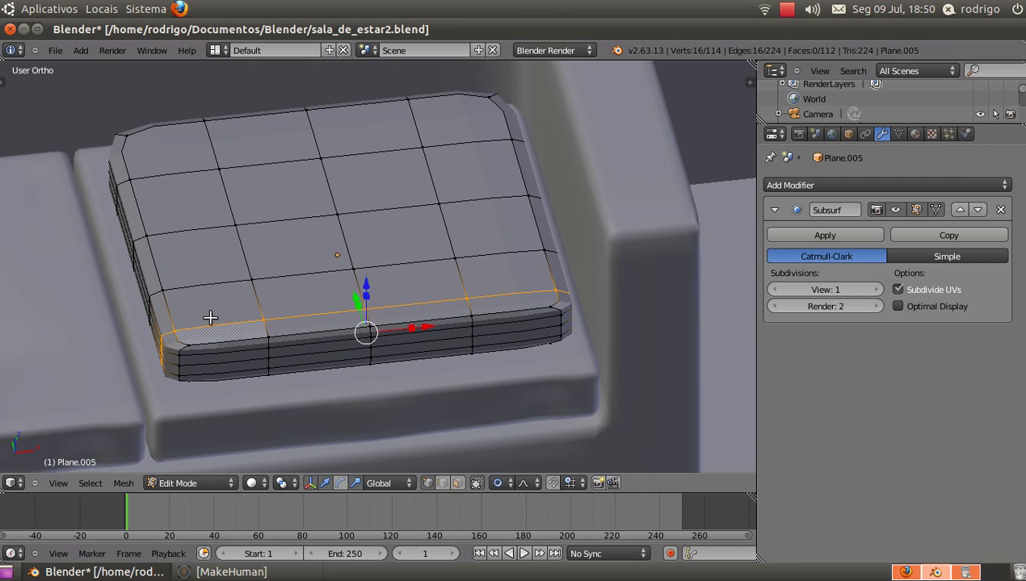
key("ctrl+r")
left_click(208, 314)
left_click(194, 316)
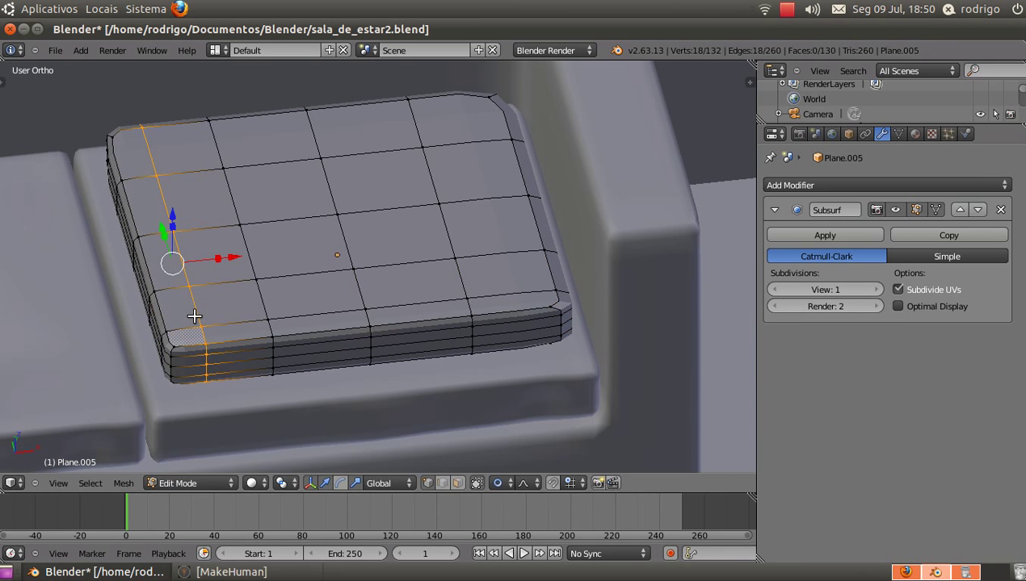
key("ctrl+r")
left_click(537, 288)
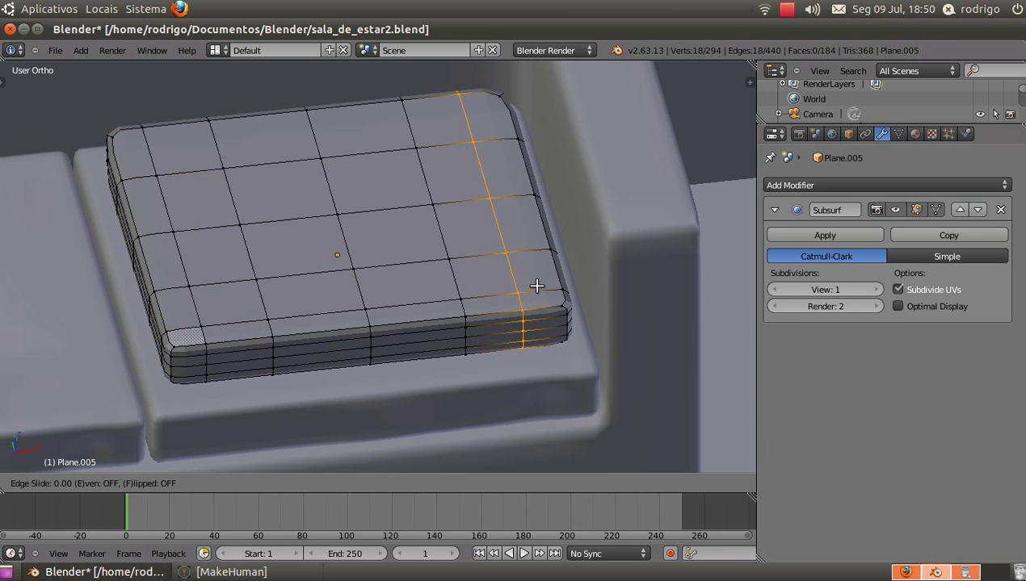
left_click(557, 286)
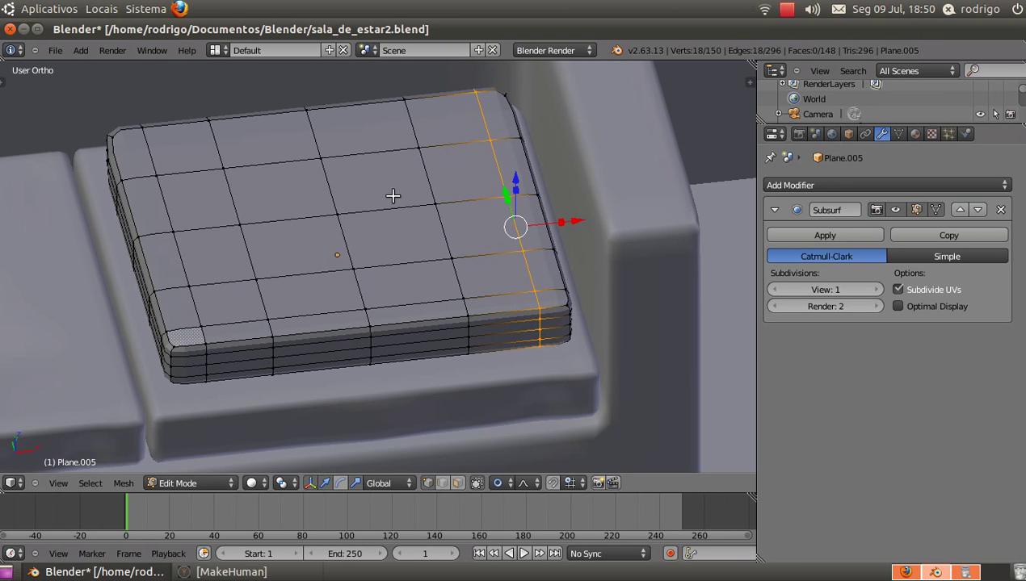
key("ctrl+r")
left_click(253, 144)
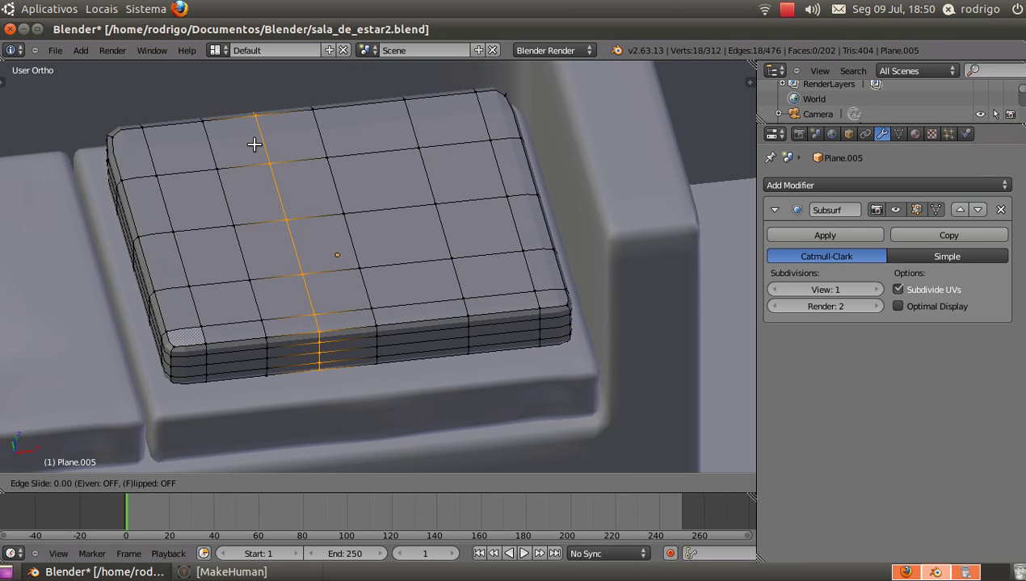
right_click(304, 141)
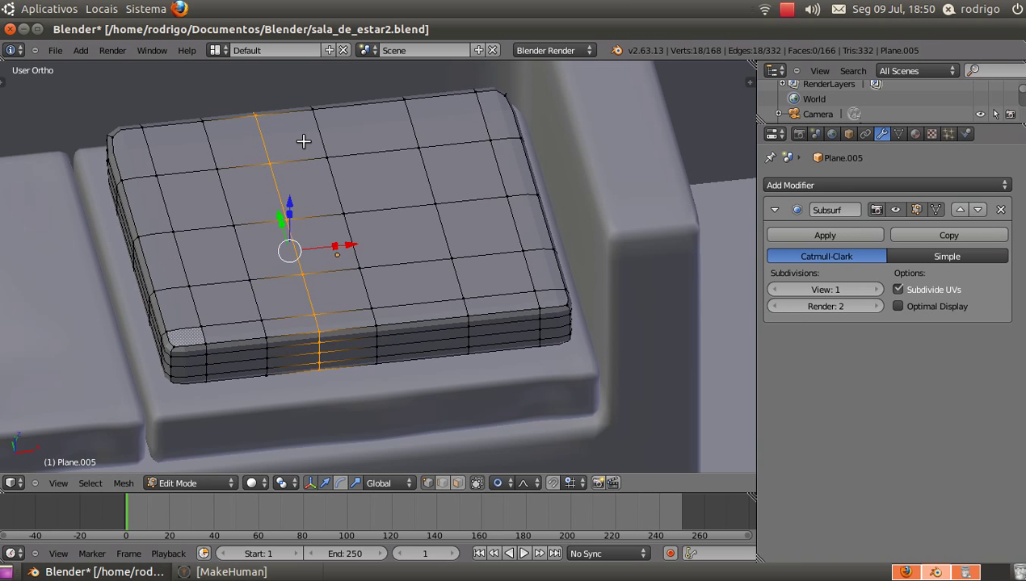
key("ctrl+z")
Add an edge loop close to the cushion's back edge and return to Object Mode
key("ctrl+r")
left_click(303, 140)
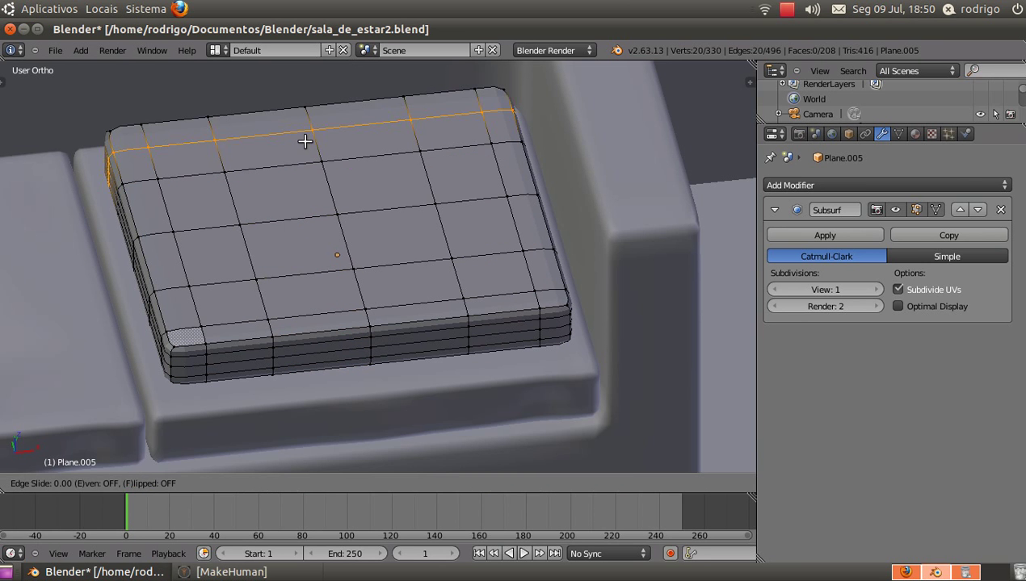
left_click(307, 135)
scroll(336, 190, "down", 3)
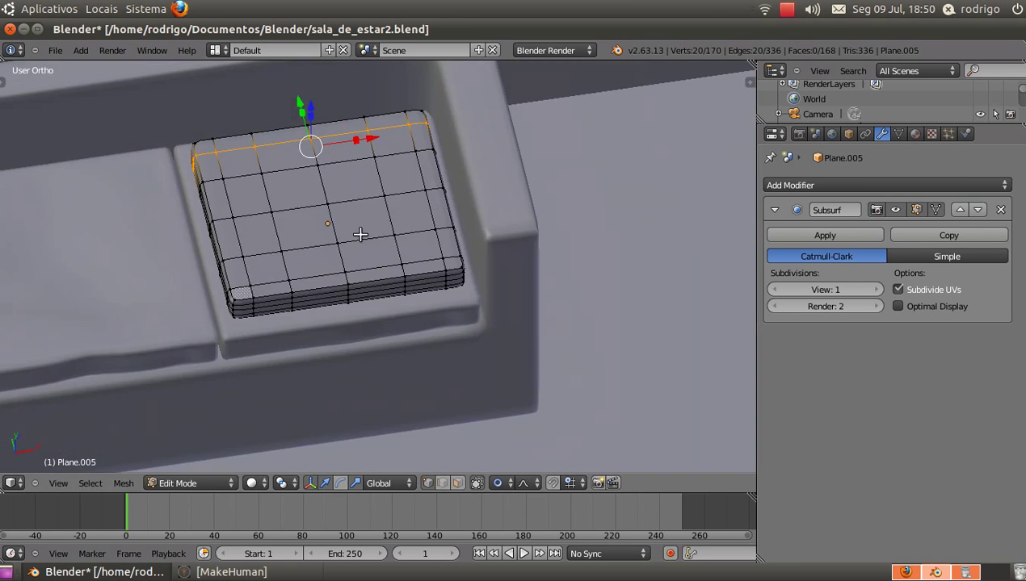
middle_click_drag(359, 233, 382, 192)
scroll(380, 195, "up", 3)
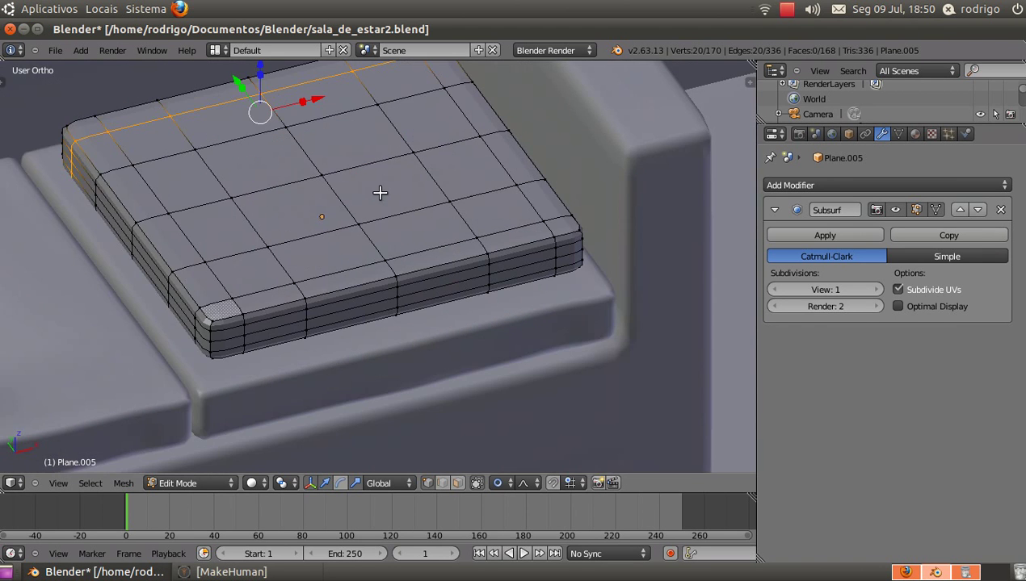
scroll(370, 201, "down", 2)
key("Tab")
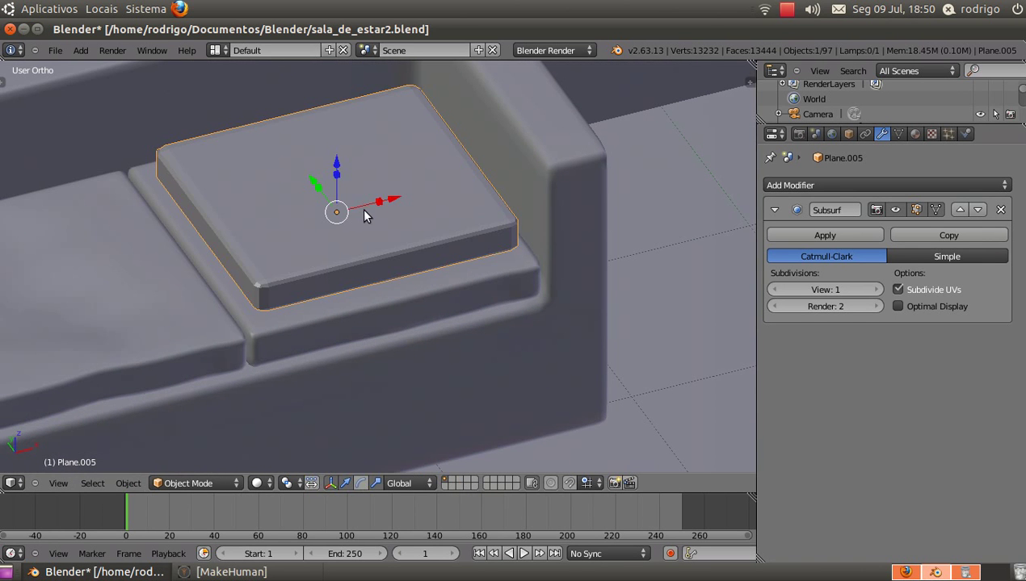
Apply smooth shading to the cushion
middle_click_drag(360, 208, 421, 249)
scroll(315, 192, "up", 2)
scroll(315, 191, "up", 3)
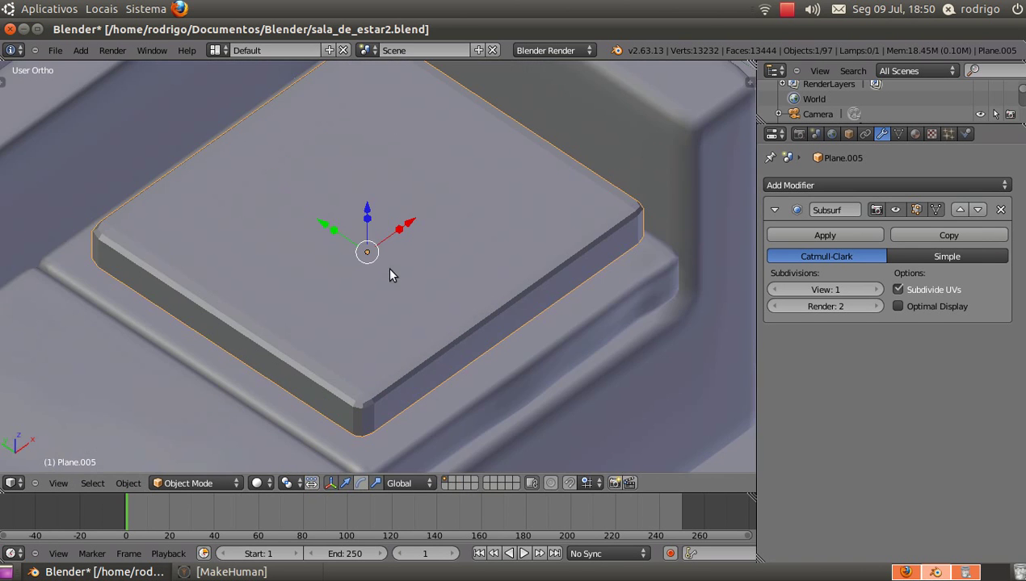
scroll(386, 263, "down", 2)
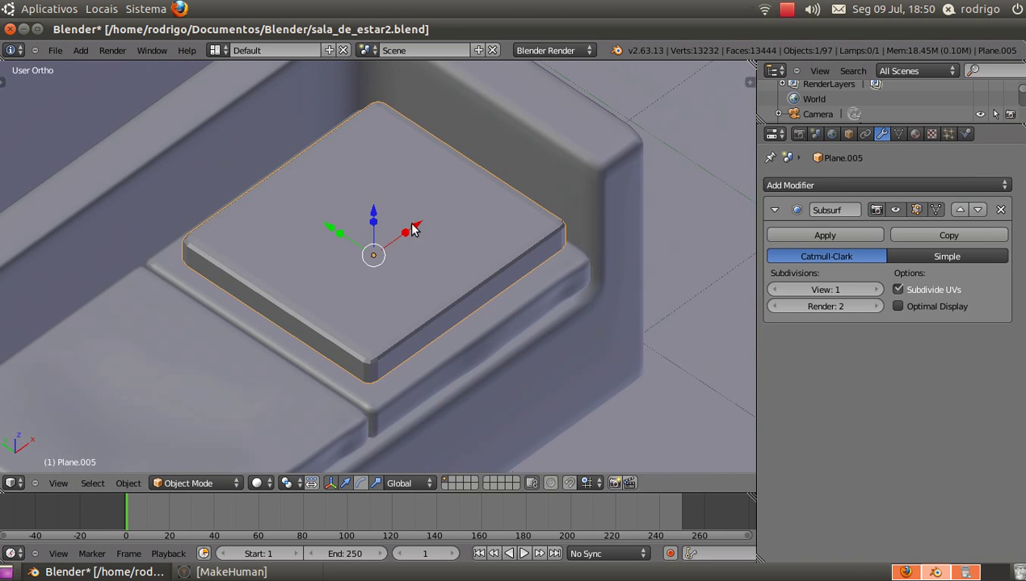
key("t")
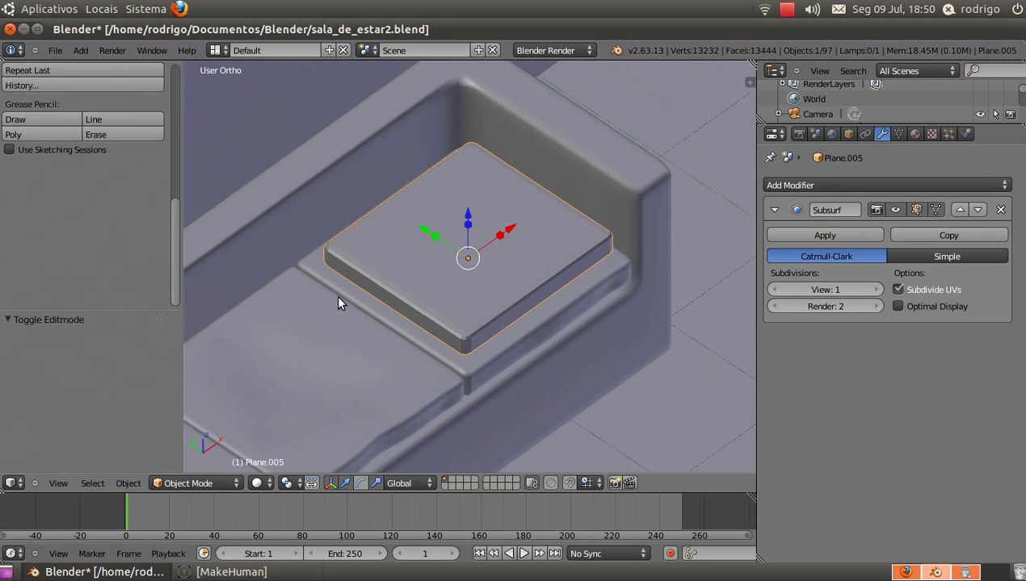
scroll(32, 128, "up", 5)
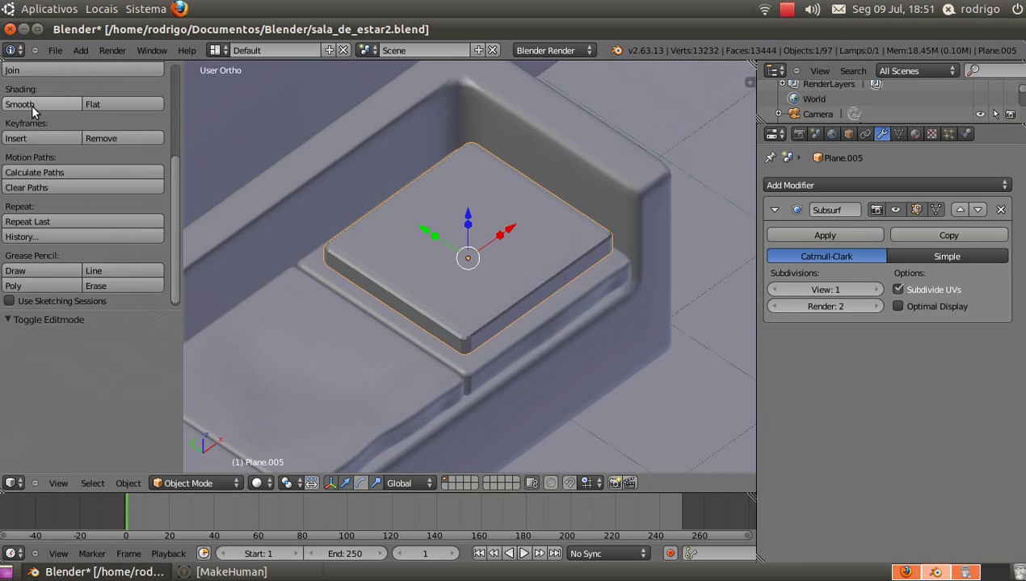
left_click(32, 104)
key("t")
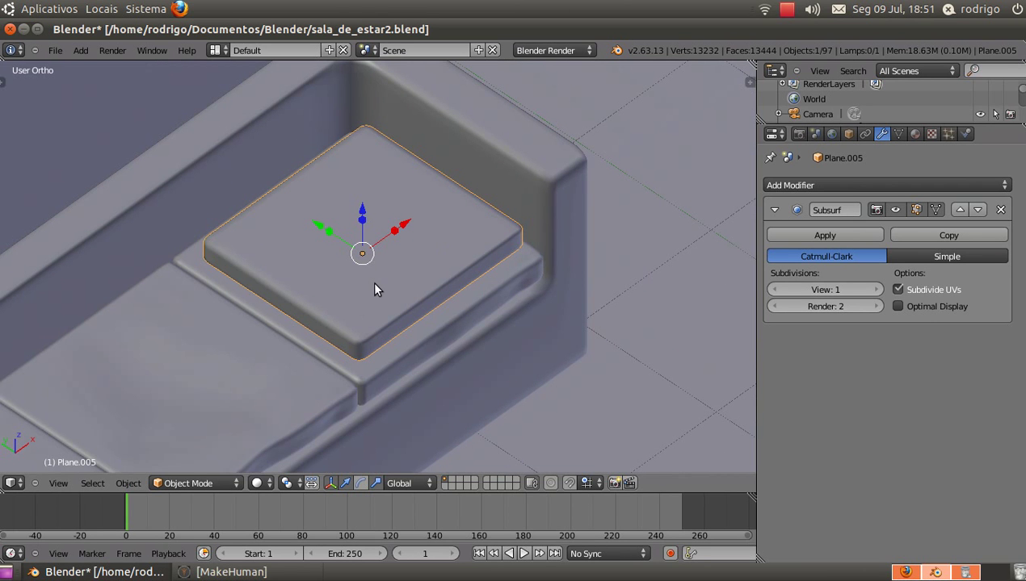
Rotate the cushion 90 degrees about the global X axis to stand it upright
key("r")
type("x")
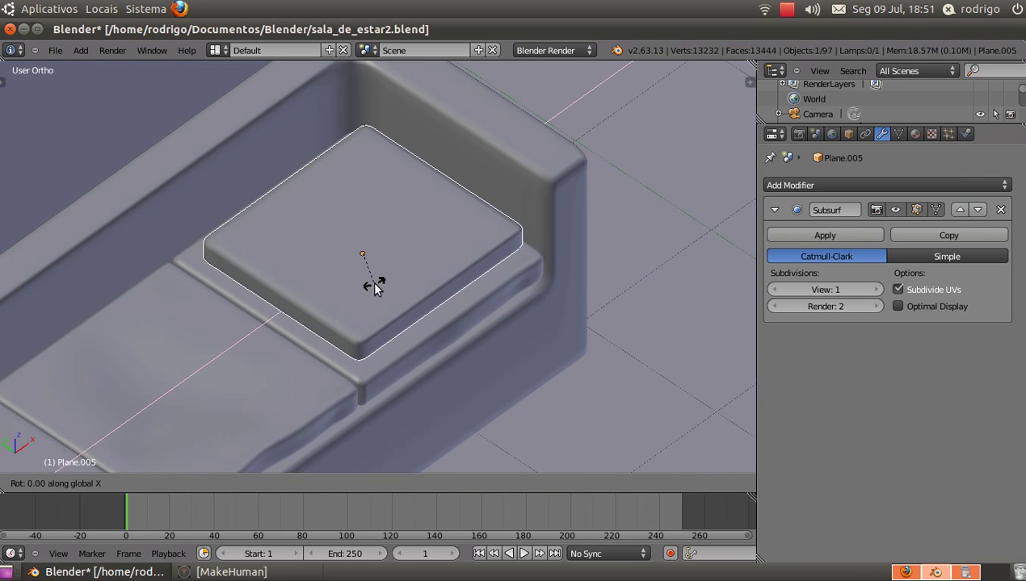
type("90")
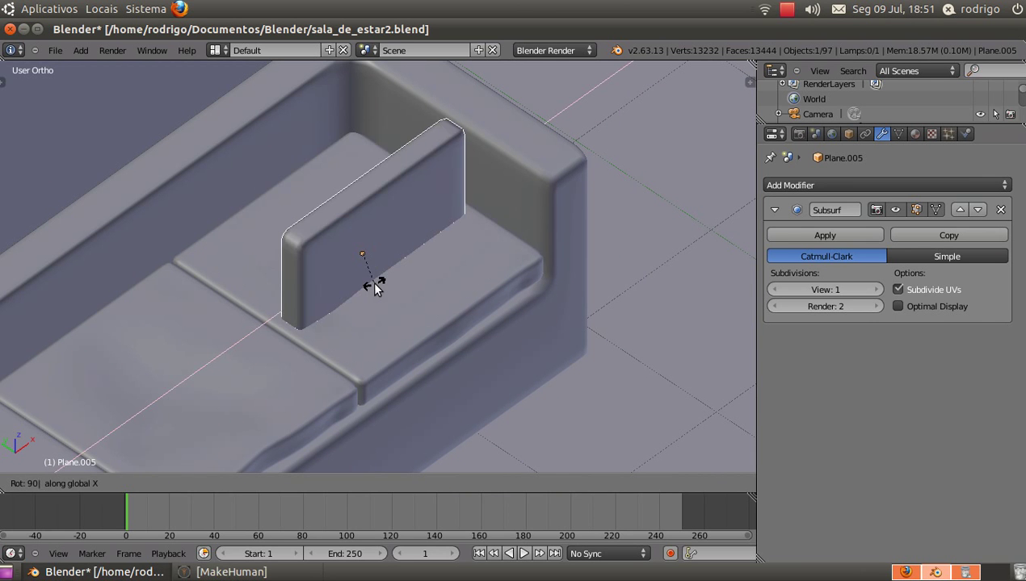
key("Return")
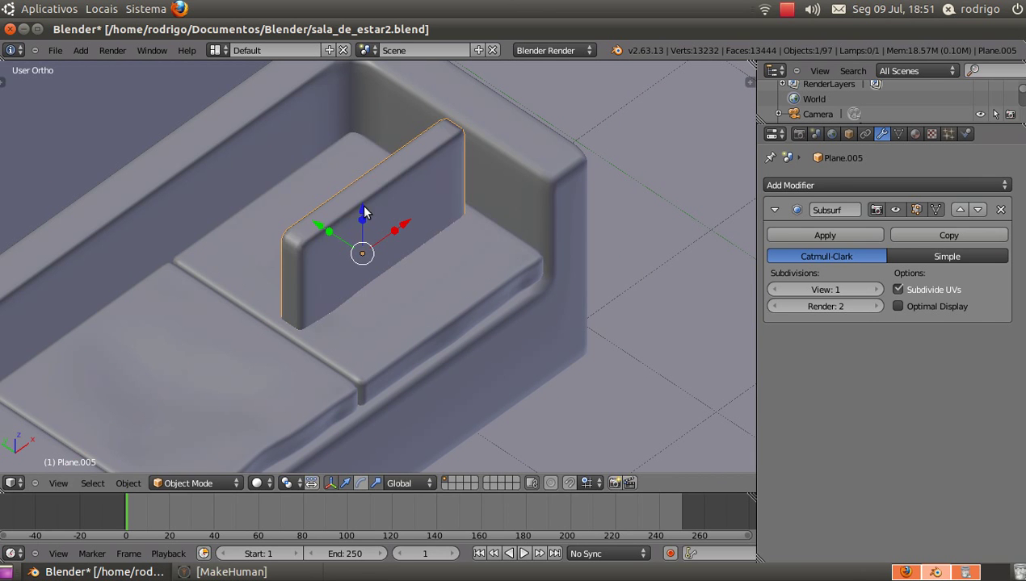
Raise the upright cushion above the seat and move it along Y toward the sofa's backrest
left_click_drag(363, 213, 363, 136)
mouse_move(404, 238)
middle_mouse_down()
mouse_move(371, 221)
mouse_move(494, 222)
mouse_move(388, 229)
middle_mouse_up()
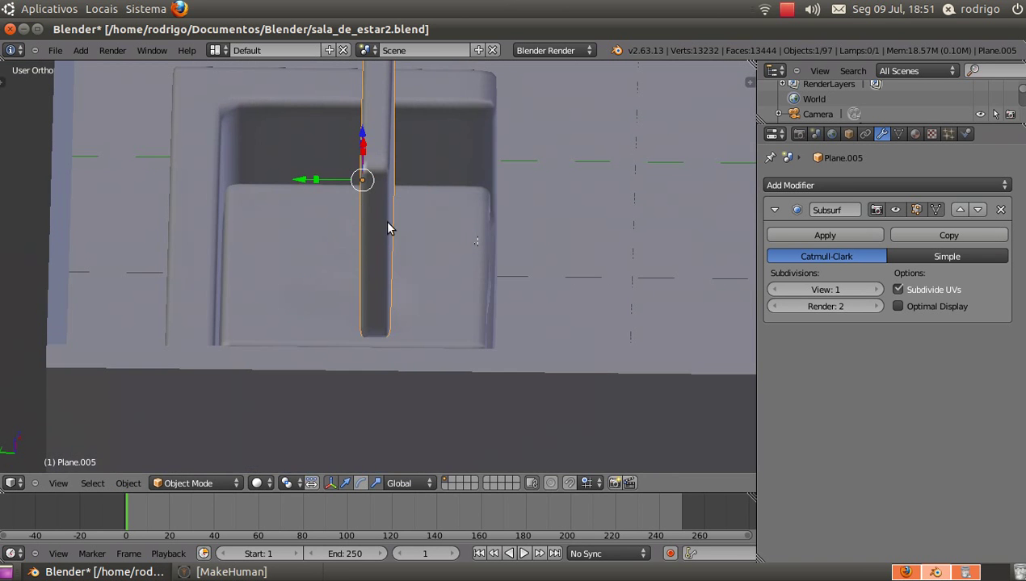
middle_click_drag(296, 182, 245, 150)
Scale the cushion along Z to about 0.78 and lower it about 0.14 onto the seat
key("s")
key("z")
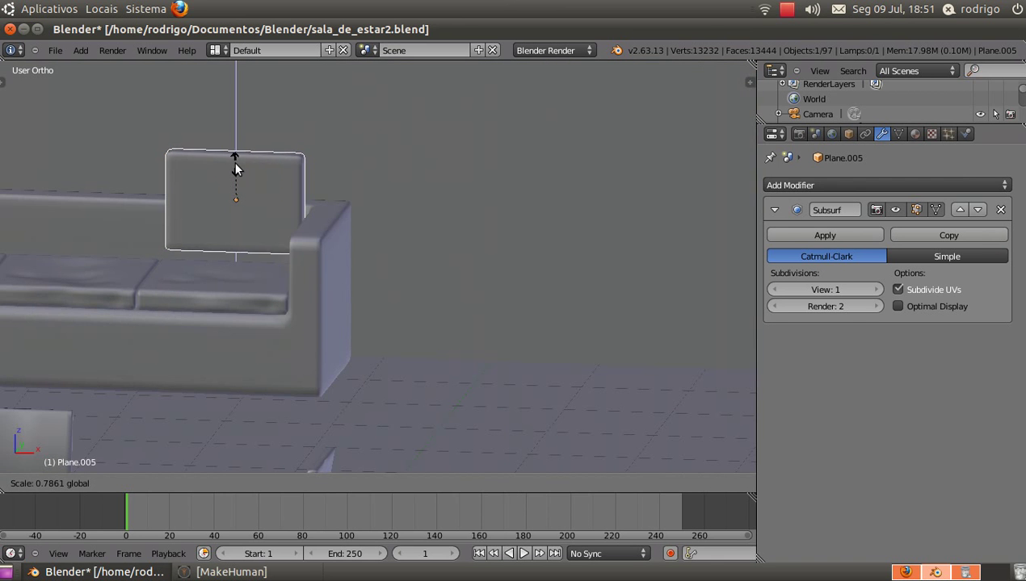
left_click(240, 170)
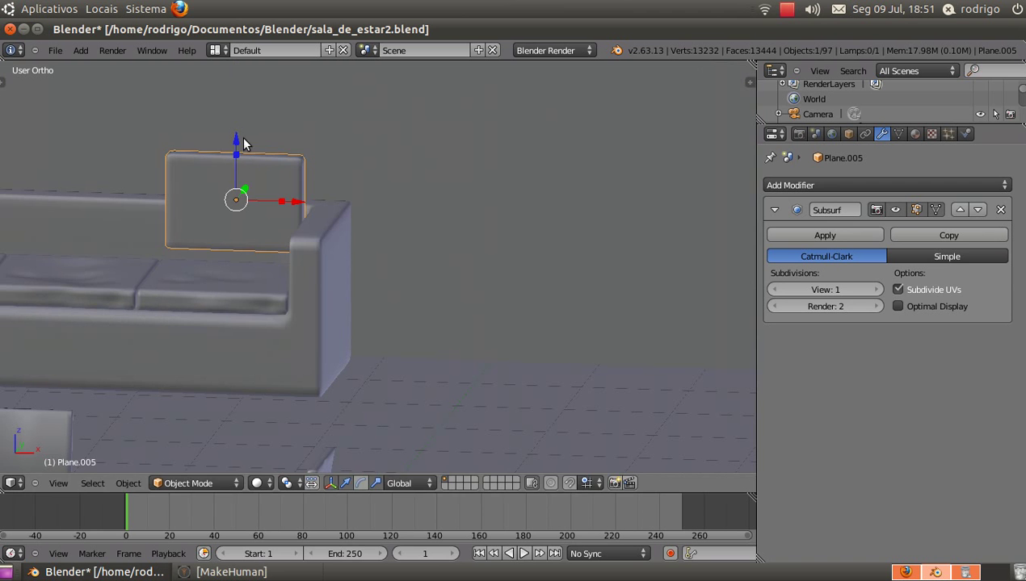
key("g")
key("z")
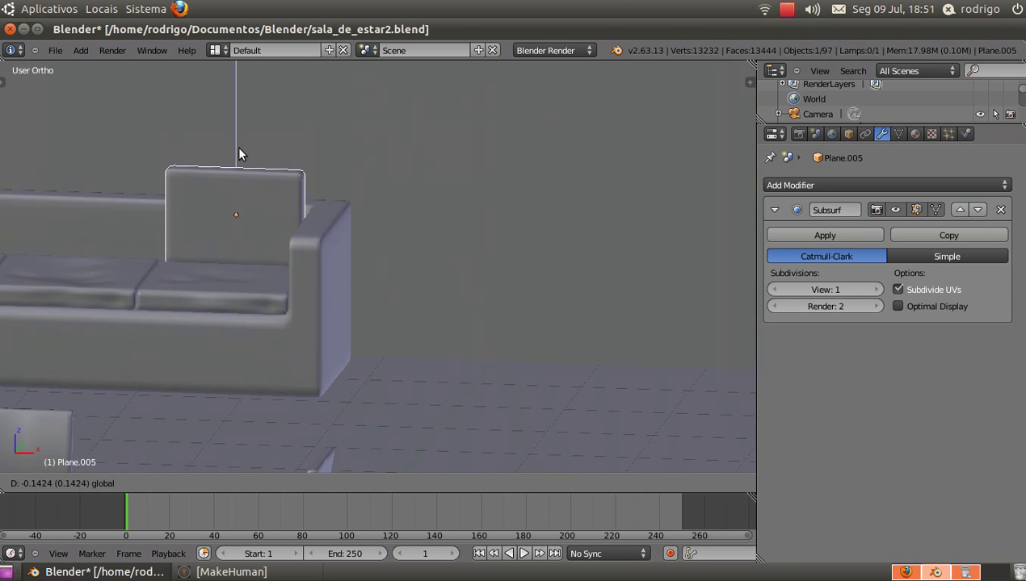
left_click(241, 153)
Shift the cushion slightly forward along Y, away from the sofa's backrest
middle_click_drag(241, 154, 262, 249)
scroll(262, 249, "up", 4)
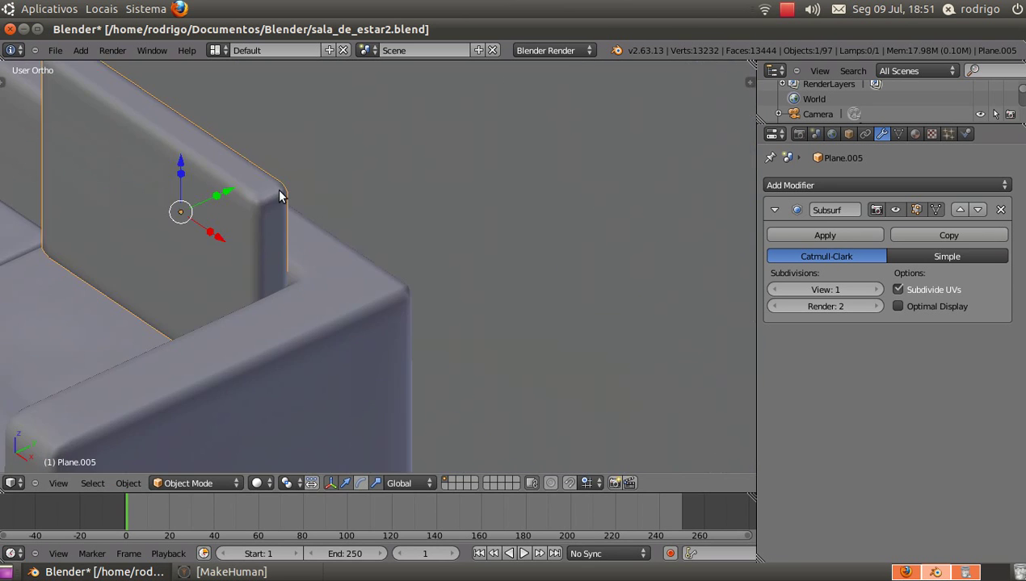
key("g")
key("y")
left_click(221, 190)
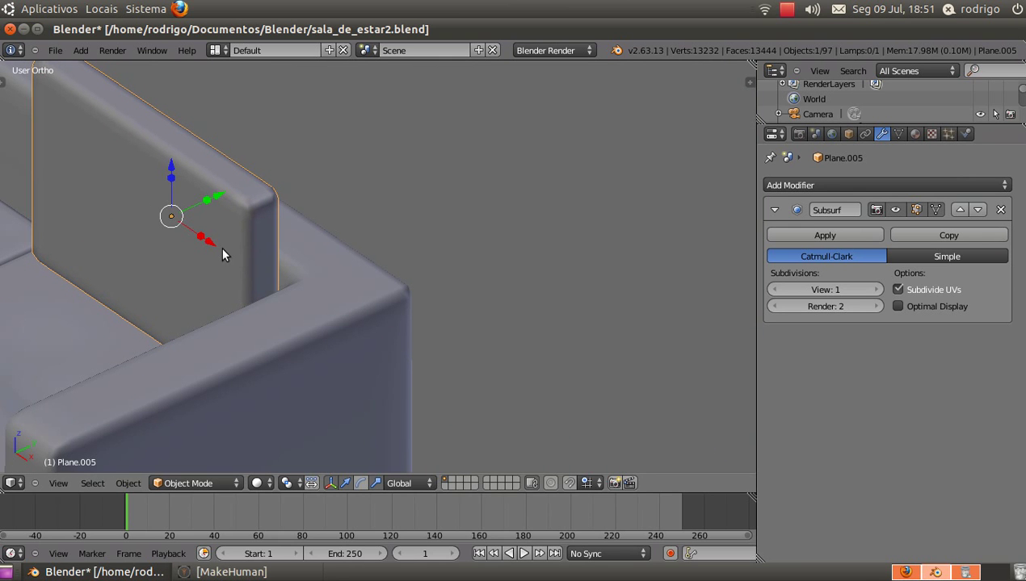
Enable the rotation manipulator and tilt the cushion slightly about the X axis
left_click(361, 483)
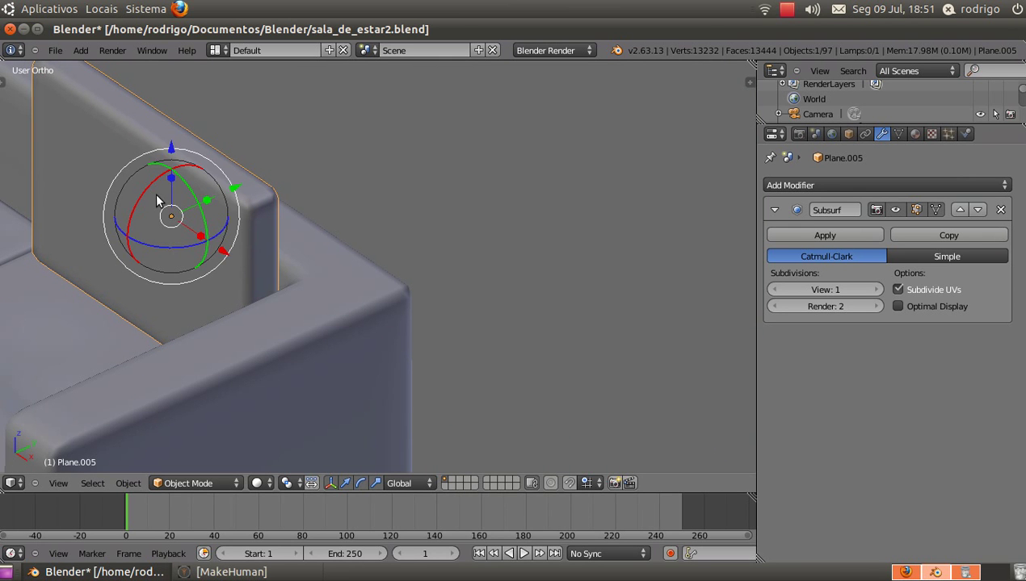
left_click_drag(153, 180, 160, 172)
scroll(215, 305, "down", 2)
middle_click_drag(215, 305, 506, 301)
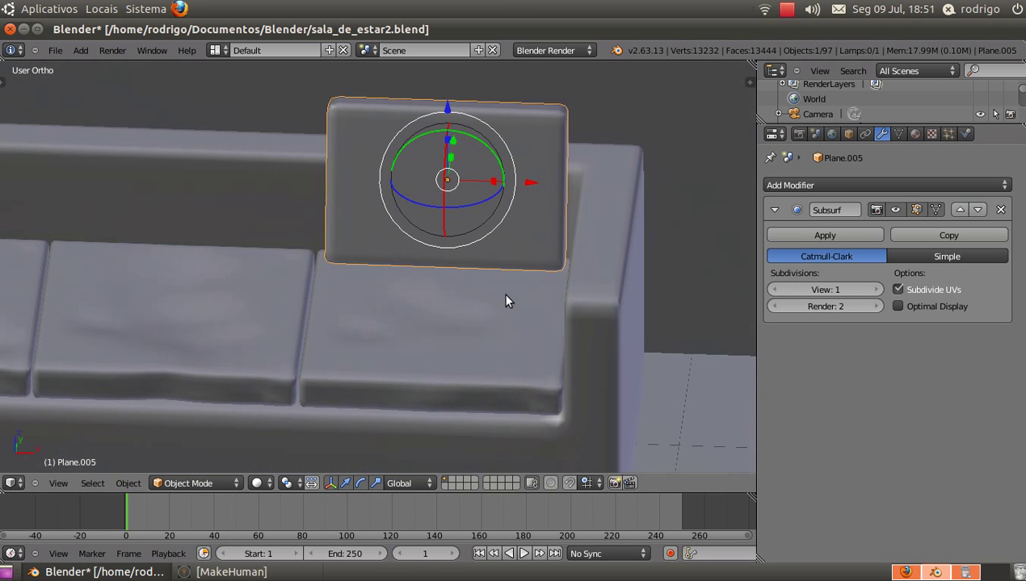
Nudge the cushion along X toward the armrest and open its mesh in Edit Mode
left_click_drag(529, 186, 540, 188)
key("Tab")
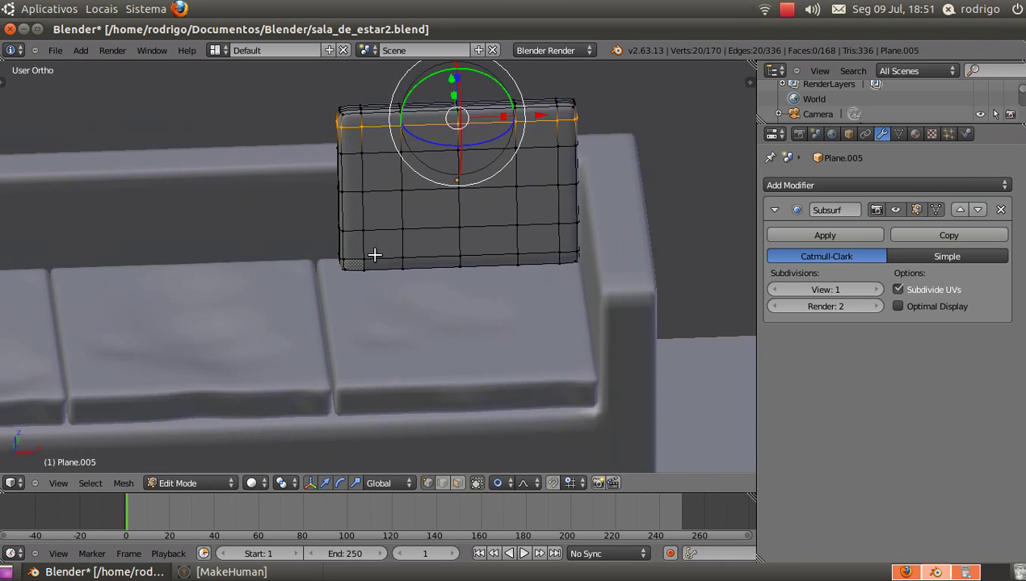
Return to Object Mode and stretch the cushion along X in two passes of about 1.04 and 1.05
middle_click_drag(373, 254, 389, 346)
scroll(366, 270, "up", 5)
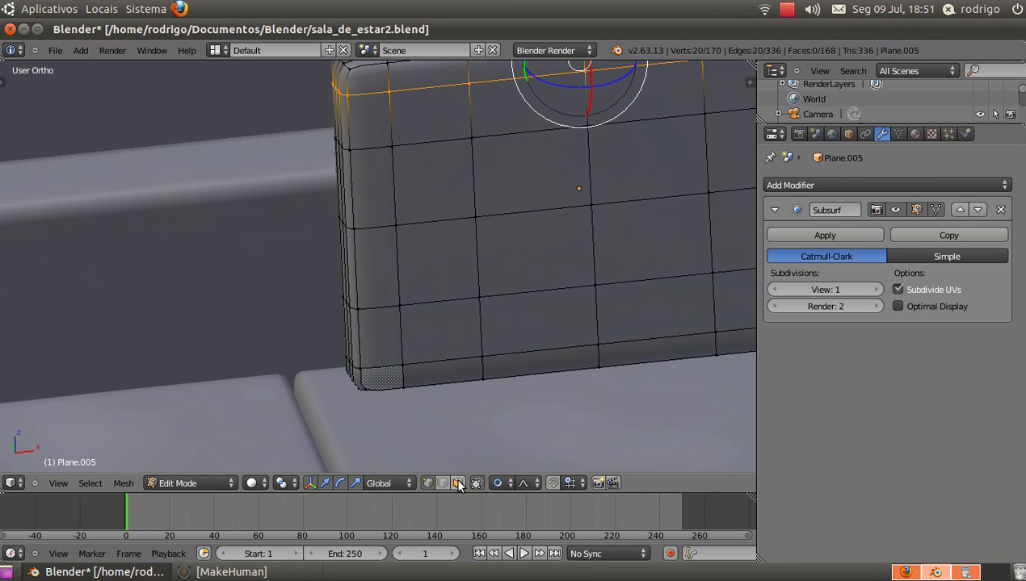
left_click(458, 485)
scroll(360, 125, "down", 6)
key("Tab")
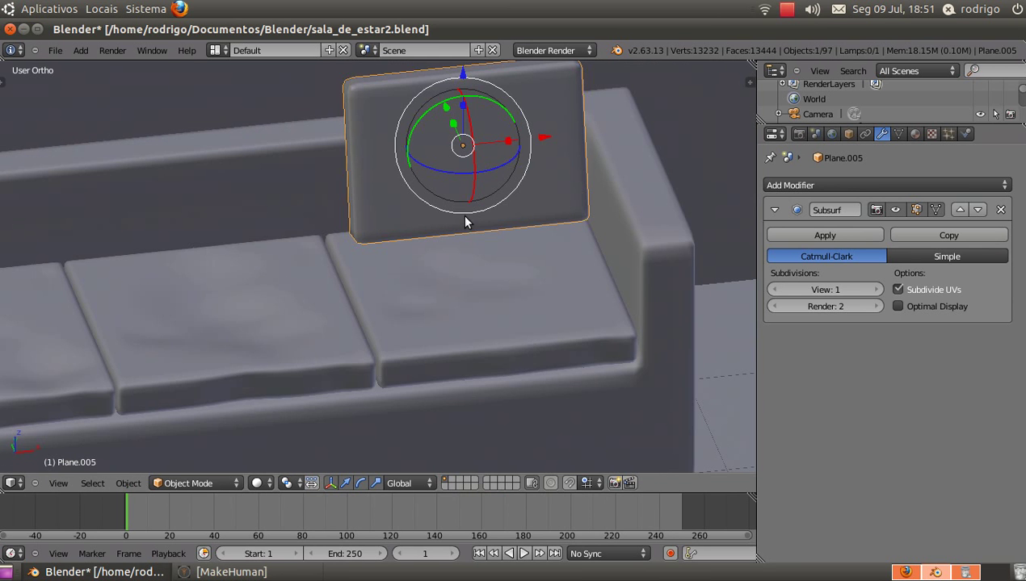
key("s")
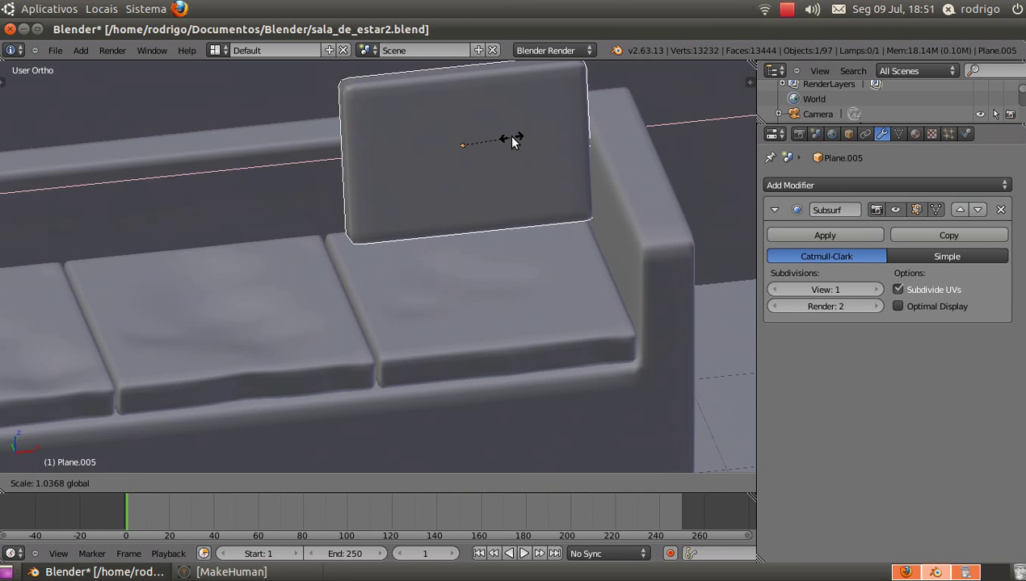
left_click_drag(511, 136, 531, 143)
key("s")
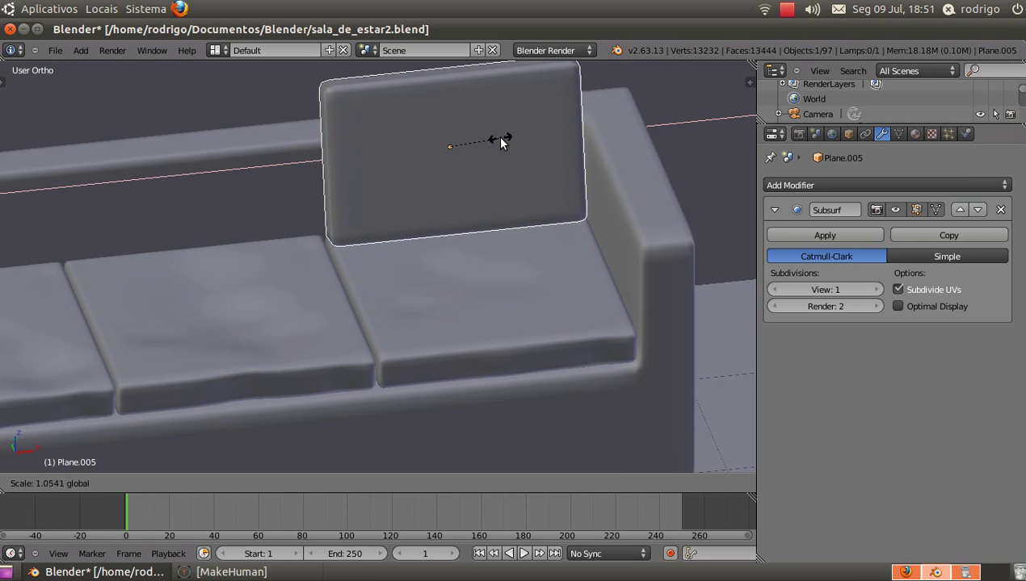
left_click(495, 136)
Push one vertex near the centre of the cushion's front face inward about 0.04 along Y with smooth proportional editing
scroll(499, 151, "down", 5)
middle_click_drag(506, 184, 463, 283)
key("Tab")
scroll(481, 167, "up", 8)
scroll(487, 155, "down", 5)
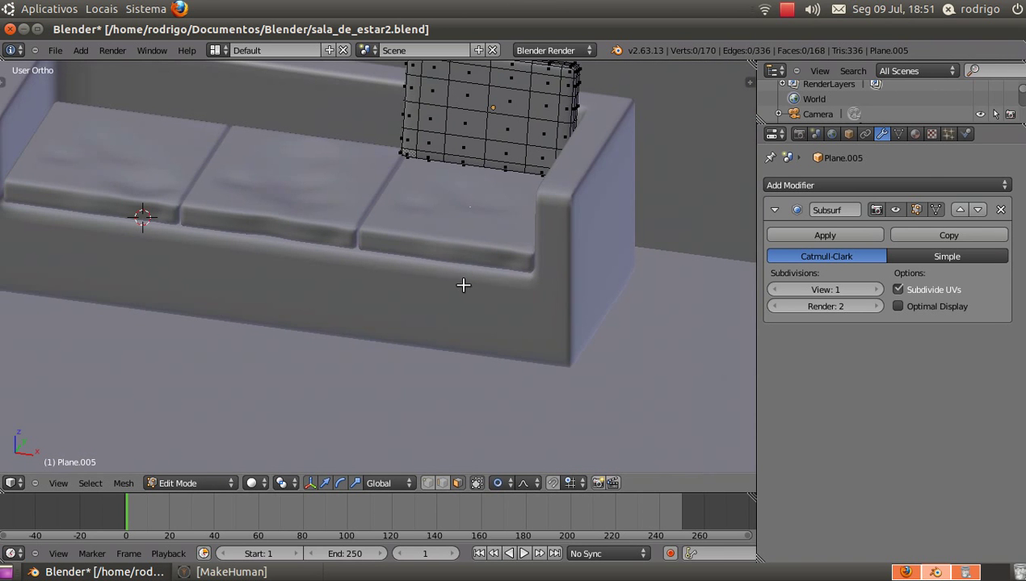
left_click(443, 483)
middle_click_drag(474, 212, 462, 247)
scroll(379, 291, "up", 4)
scroll(379, 291, "up", 2)
right_click(412, 272)
scroll(412, 274, "down", 4)
scroll(412, 299, "up", 3)
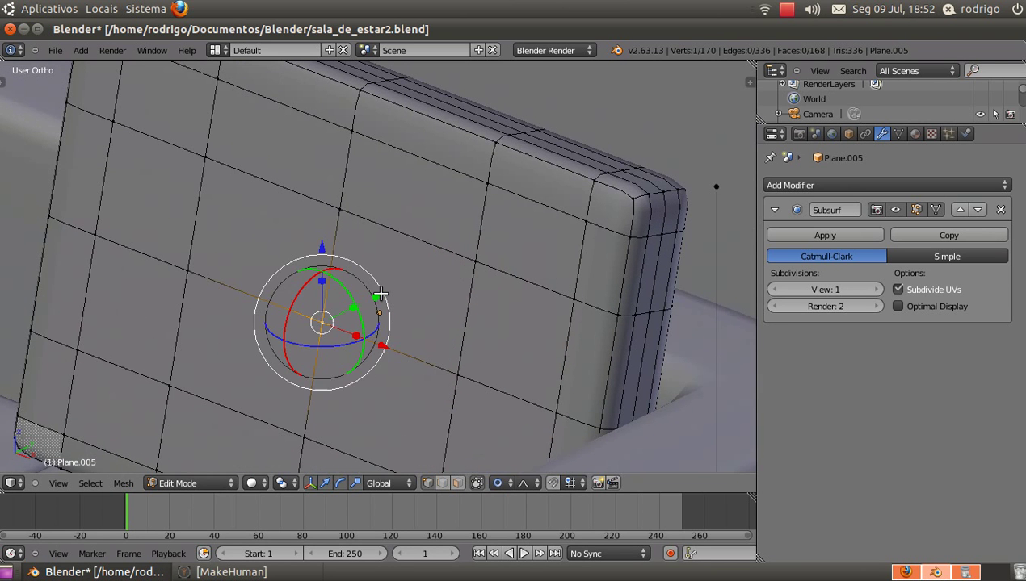
left_click_drag(380, 294, 396, 289)
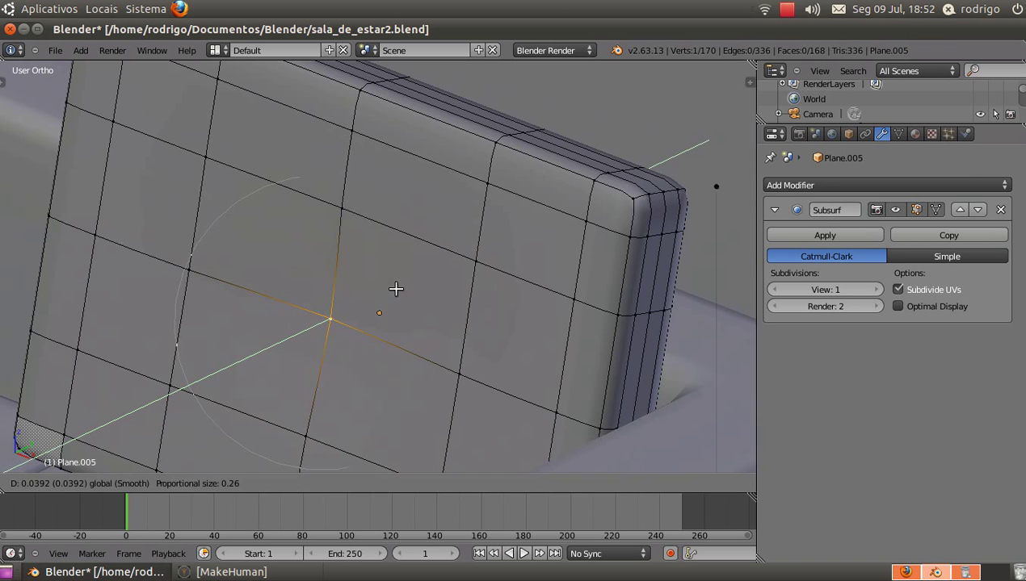
left_click(395, 289)
Select the cushion's entire mesh and subdivide it once
scroll(242, 323, "down", 5)
middle_click_drag(96, 362, 55, 263)
scroll(386, 311, "up", 2)
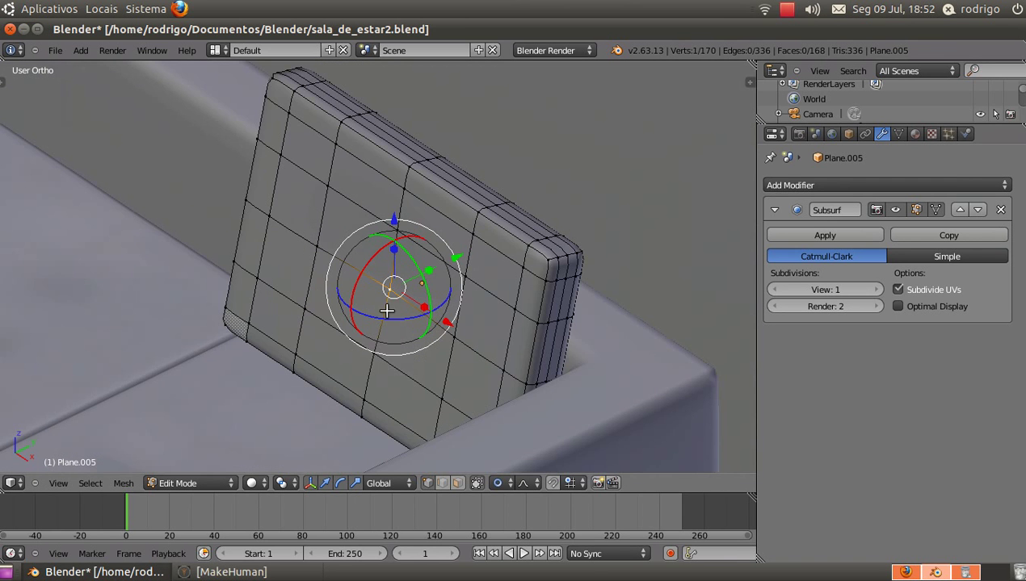
scroll(387, 311, "down", 1)
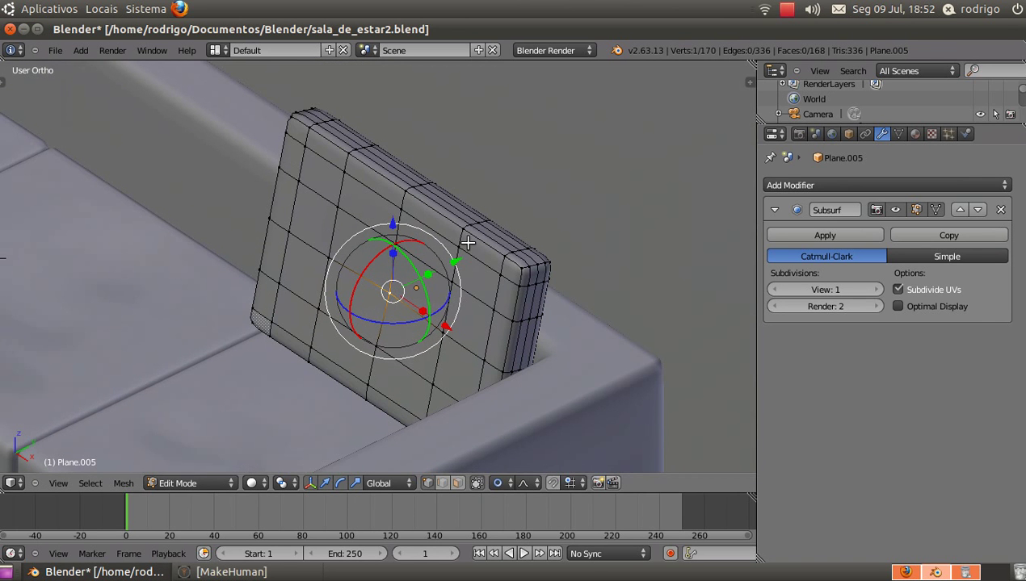
key("Tab")
key("Tab")
key("a")
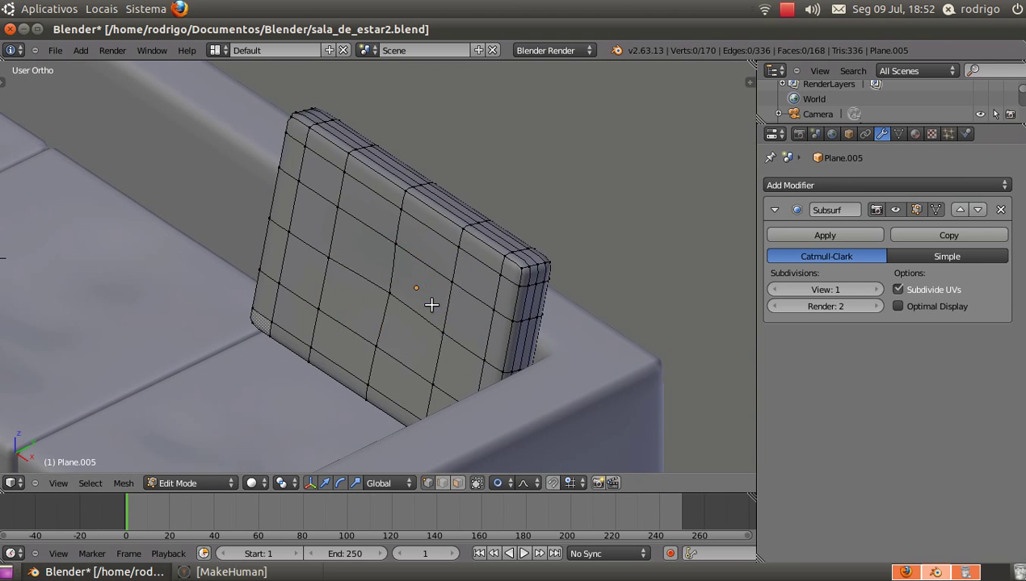
key("a")
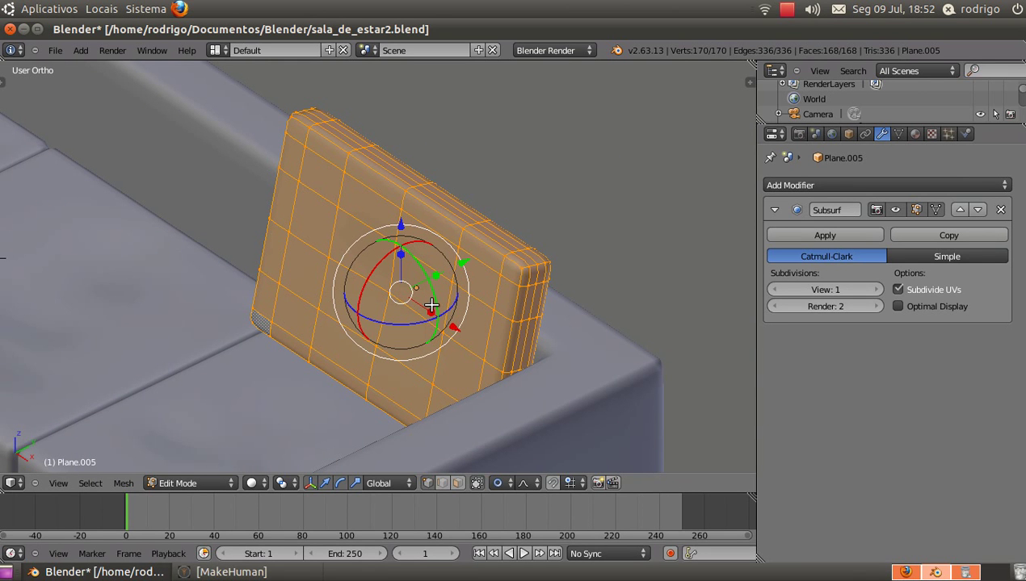
key("w")
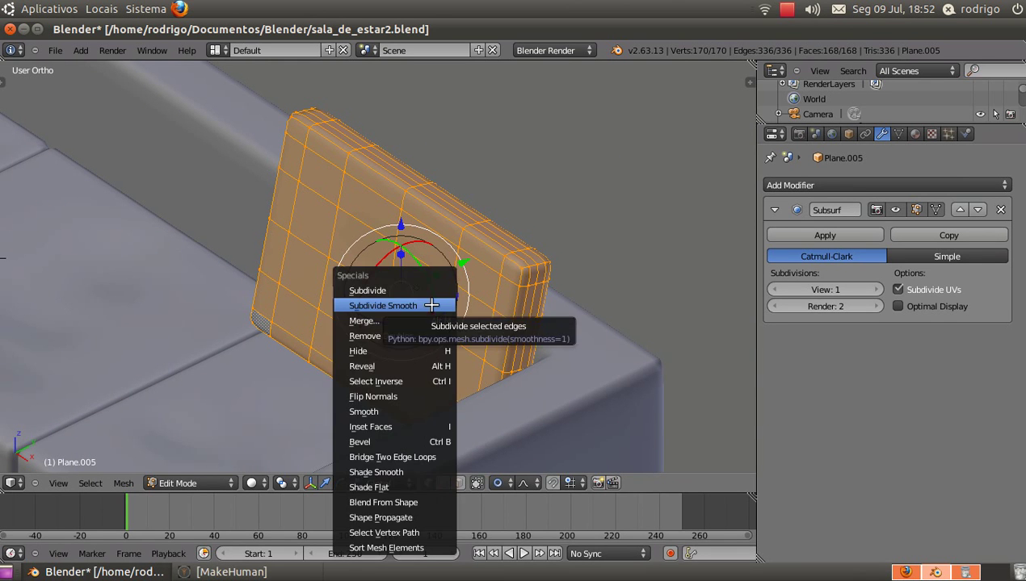
left_click(407, 291)
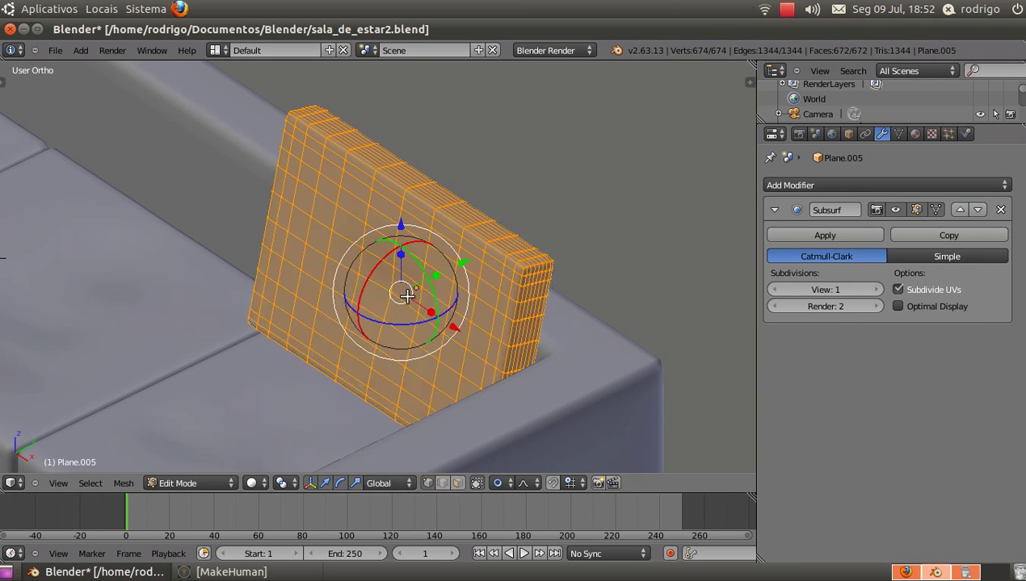
Push two vertices in the middle of the cushion's front face inward along Y with smooth proportional editing
key("Tab")
scroll(408, 299, "down", 2)
key("Tab")
scroll(383, 278, "up", 4)
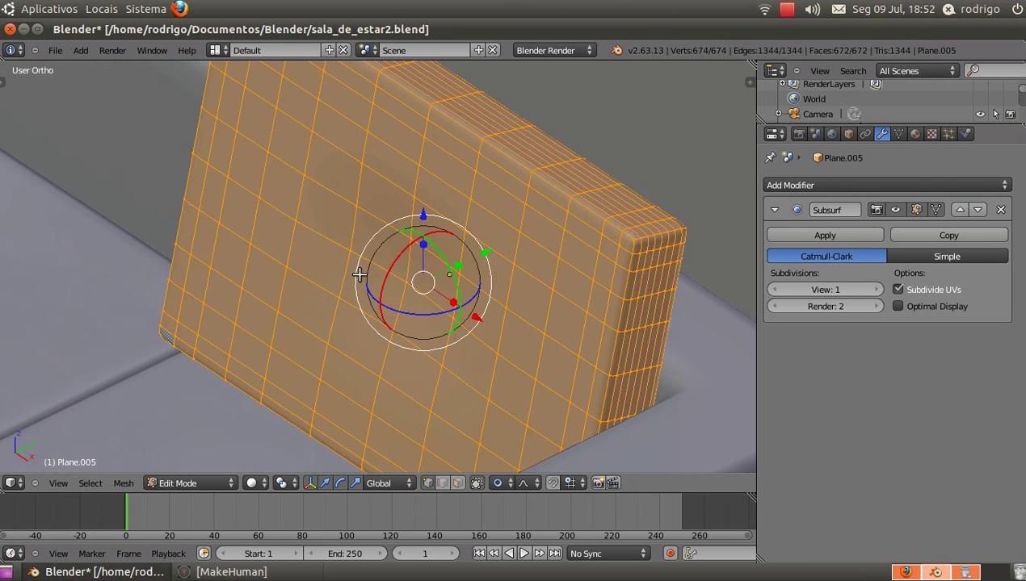
right_click(351, 250)
left_click_drag(410, 225, 422, 222)
right_click(346, 353)
key("g")
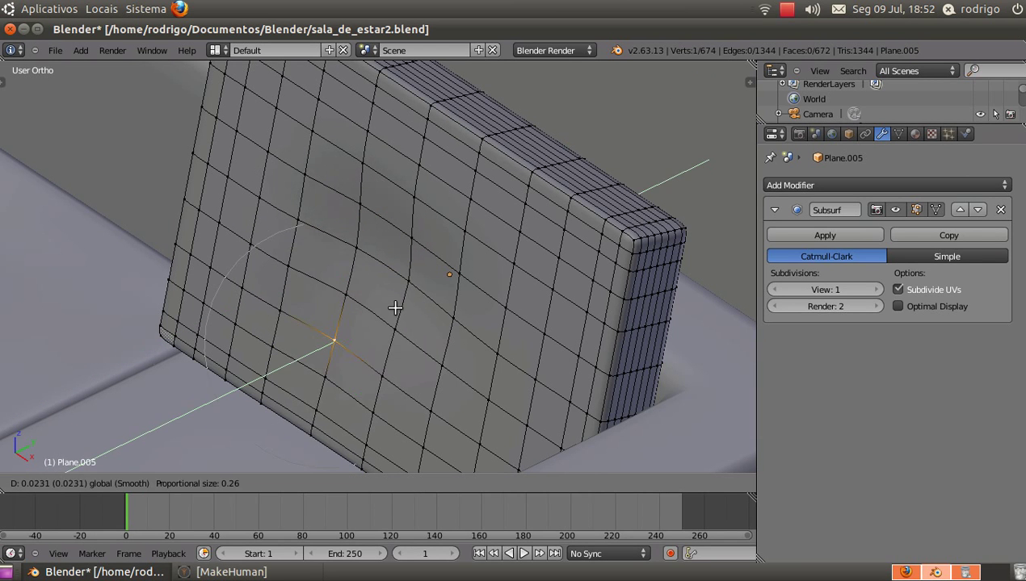
left_click(449, 296)
left_click_drag(456, 297, 468, 293)
Push further vertices in the upper and central front face inward along Y to extend the cushion's uneven dent
scroll(440, 323, "down", 5)
middle_click_drag(437, 299, 425, 260)
scroll(425, 261, "up", 5)
right_click(424, 240)
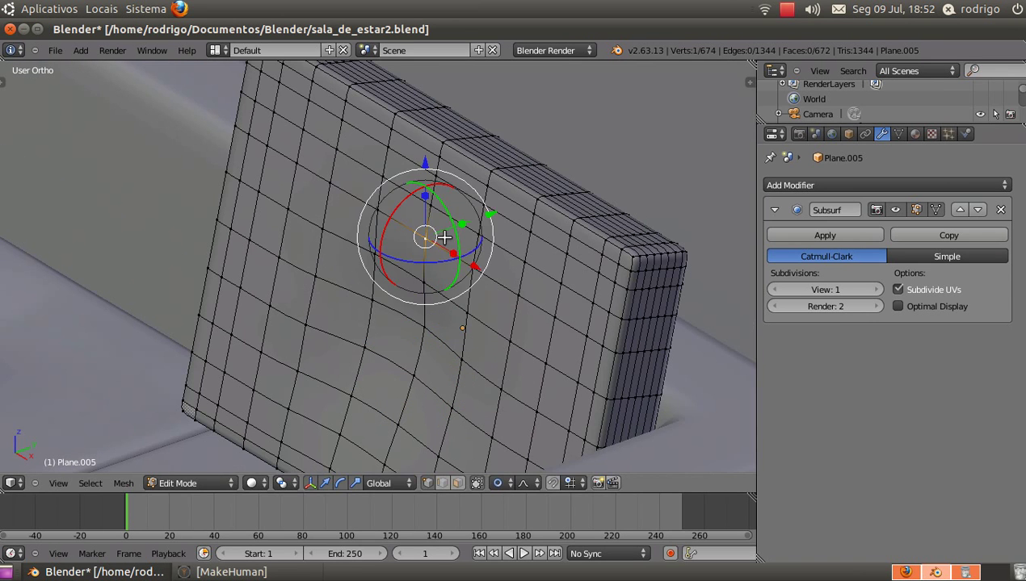
key("g")
key("y")
left_click(499, 209)
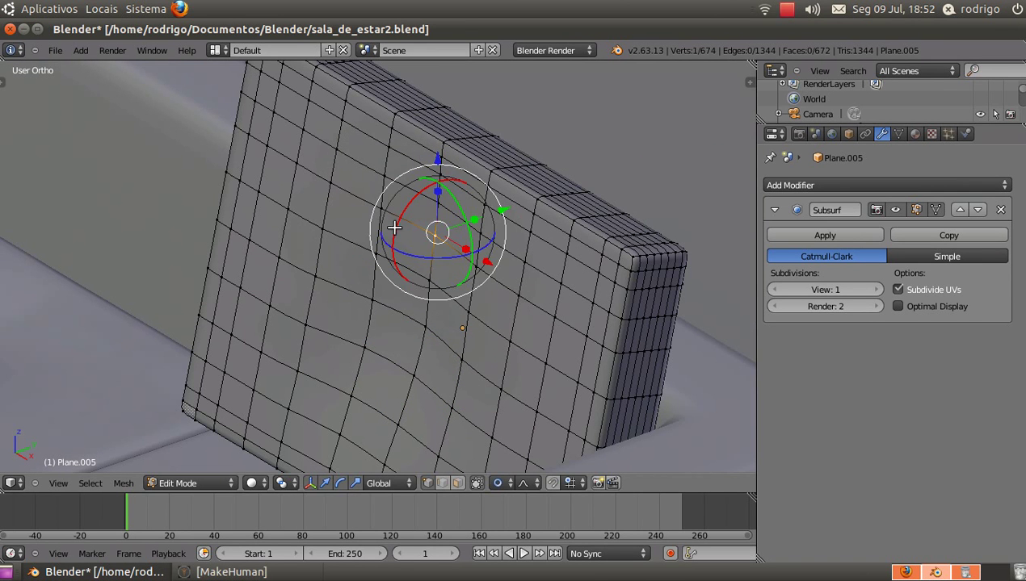
key("ctrl+z")
key("g")
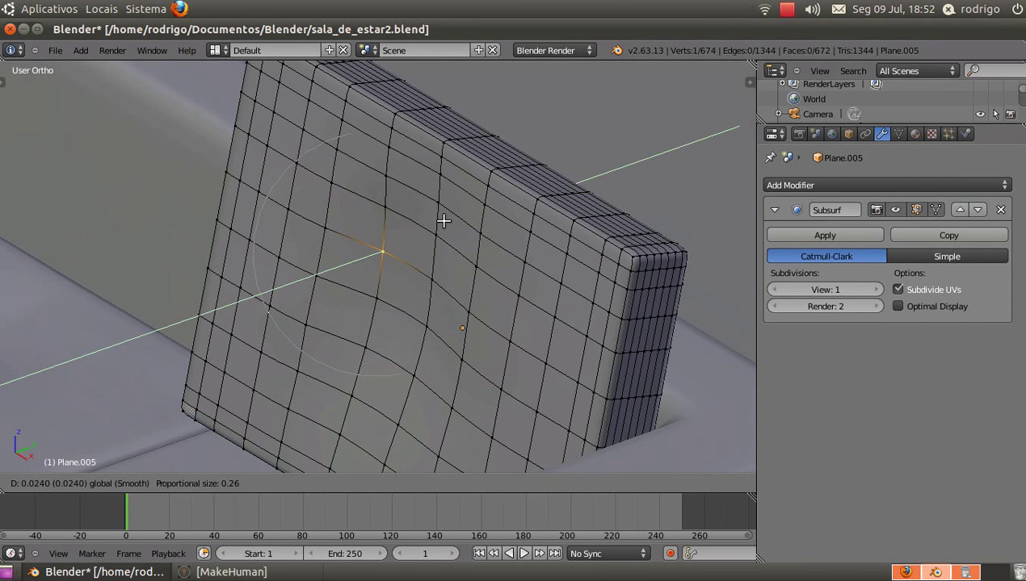
key("Escape")
right_click(467, 310)
key("g")
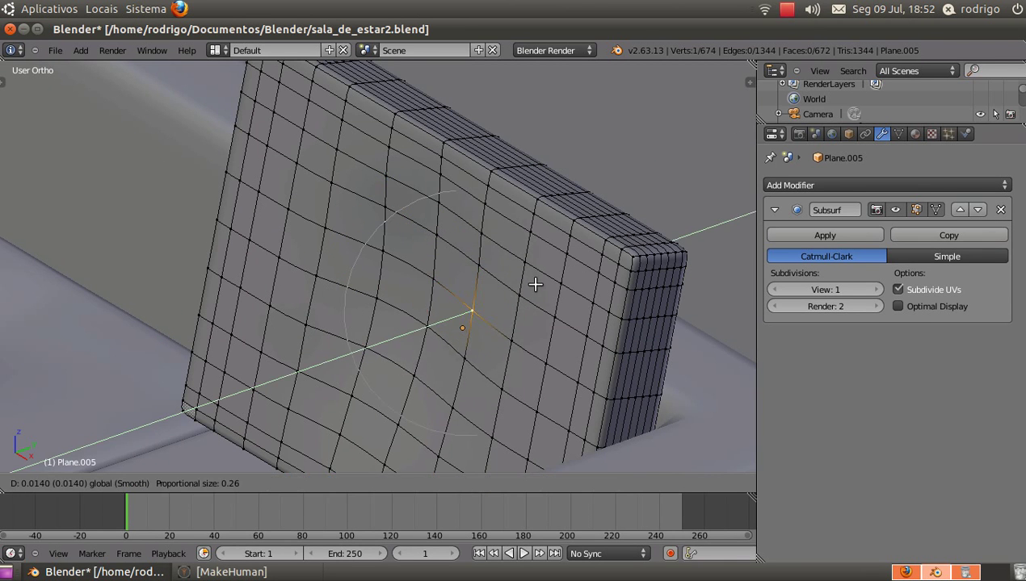
key("Escape")
Select three neighbouring vertices along the middle of the cushion's top side and try raising them along Z
scroll(517, 288, "down", 5)
scroll(503, 289, "up", 3)
key("Tab")
middle_click_drag(503, 288, 522, 189)
key("Tab")
scroll(522, 189, "up", 4)
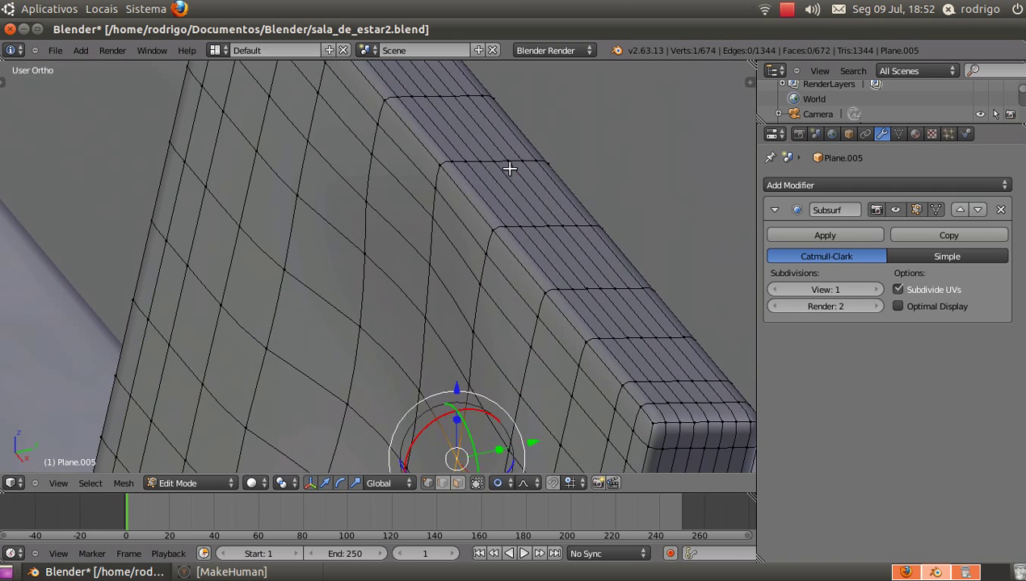
right_click(508, 163)
right_click(556, 227, "shift")
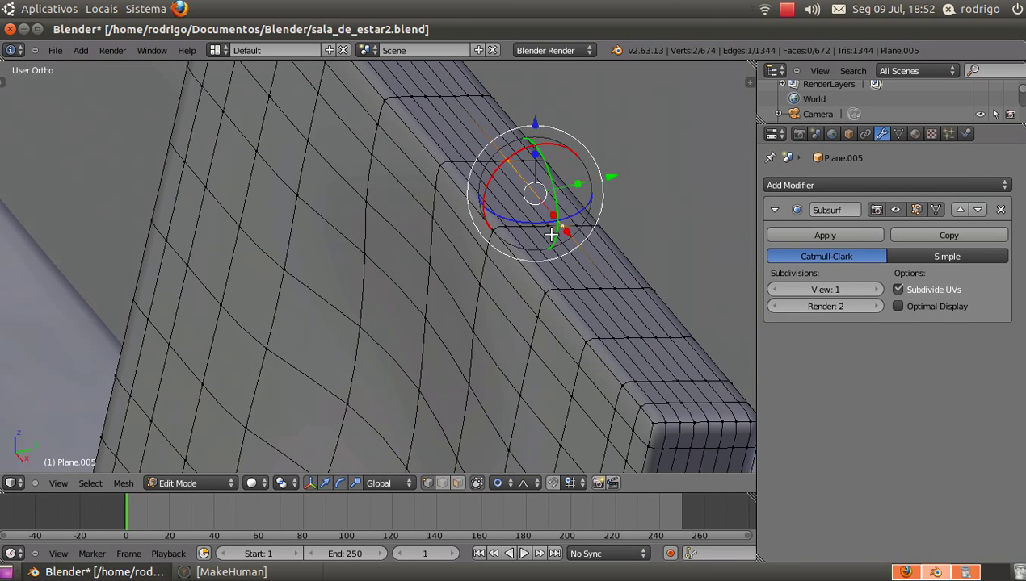
right_click(452, 94, "shift")
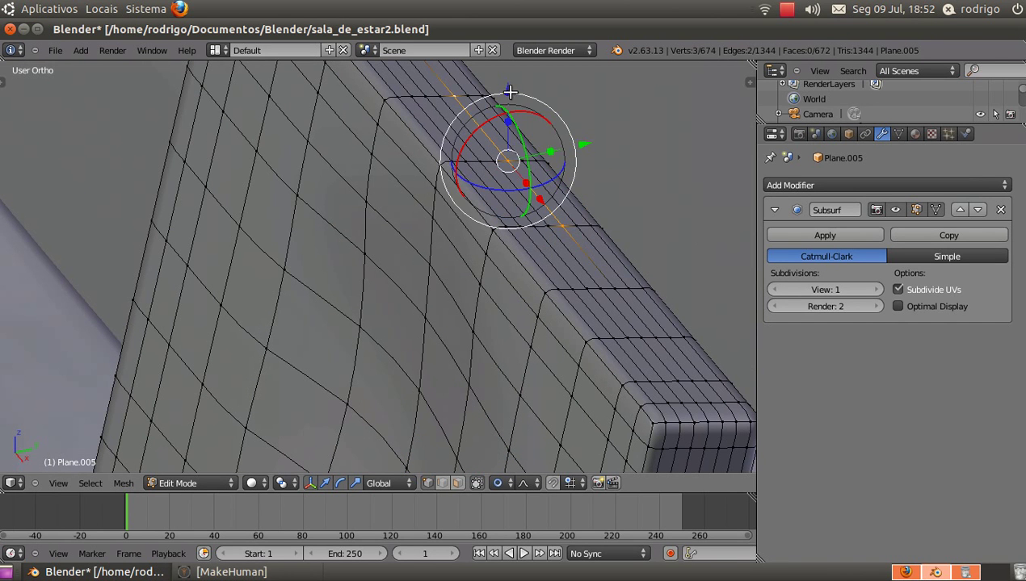
left_click_drag(509, 92, 502, 85)
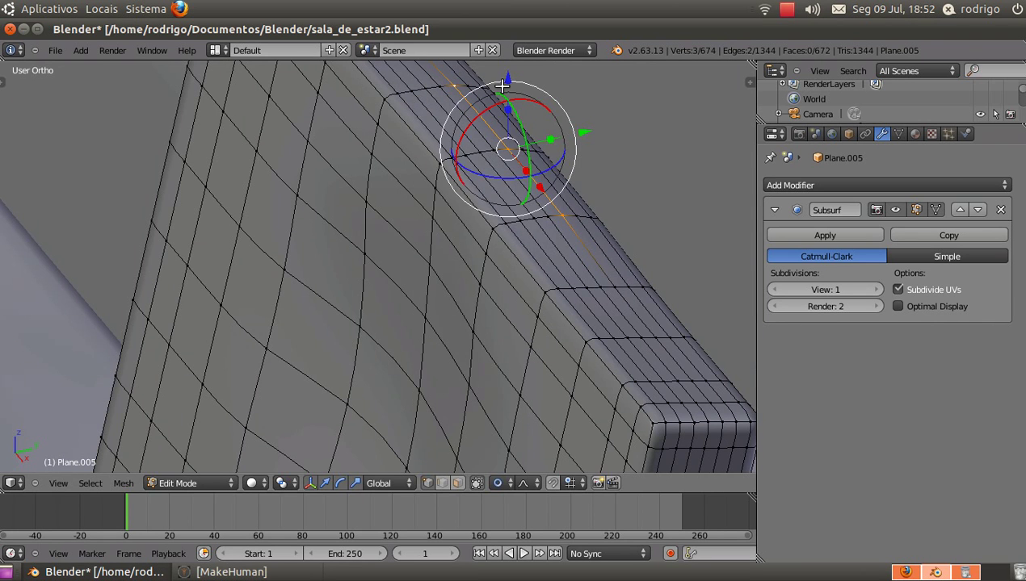
key("ctrl+z")
Extend the selection to six vertices along the cushion's top side and raise them slightly along Z
scroll(517, 177, "down", 3)
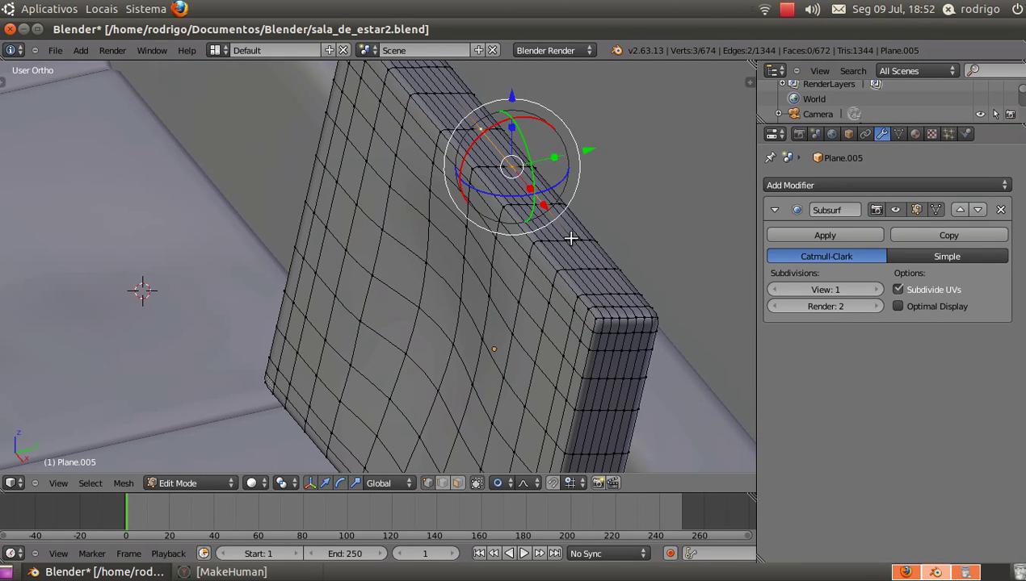
right_click(572, 239, "shift")
right_click(593, 262, "shift")
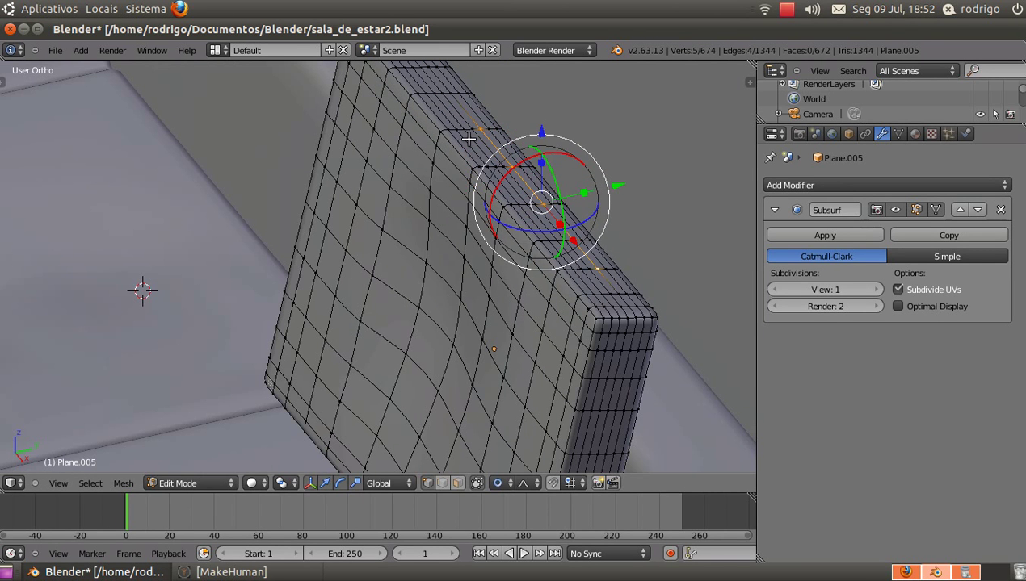
right_click(450, 92, "shift")
left_click_drag(533, 141, 528, 116)
Pull a single vertex near the centre of the cushion's front face slightly outward along Y
scroll(521, 154, "down", 5)
middle_click_drag(509, 273, 578, 264)
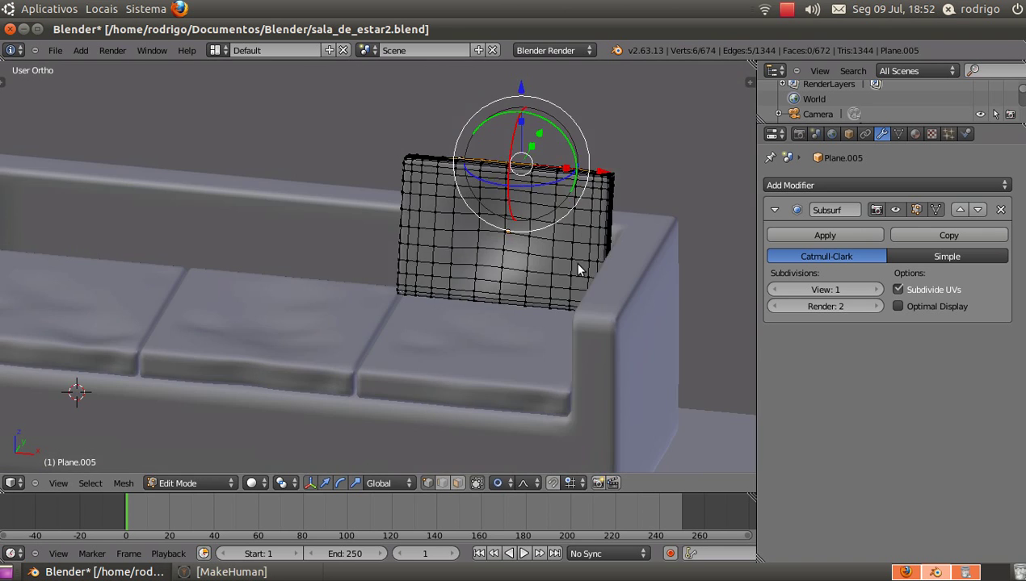
key("Tab")
scroll(516, 233, "up", 8)
key("Tab")
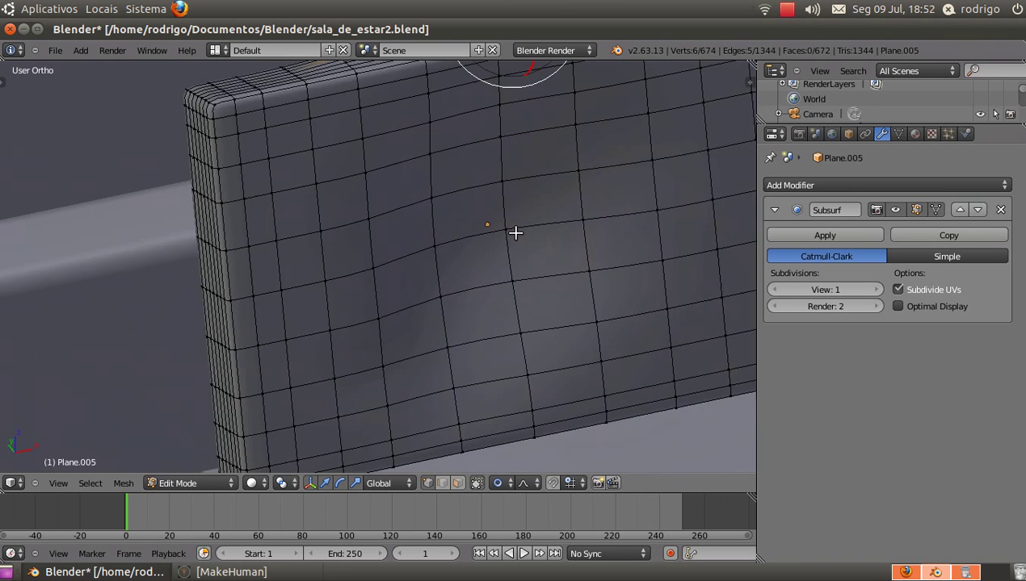
right_click(515, 232)
scroll(586, 325, "down", 4)
middle_click_drag(586, 325, 509, 311)
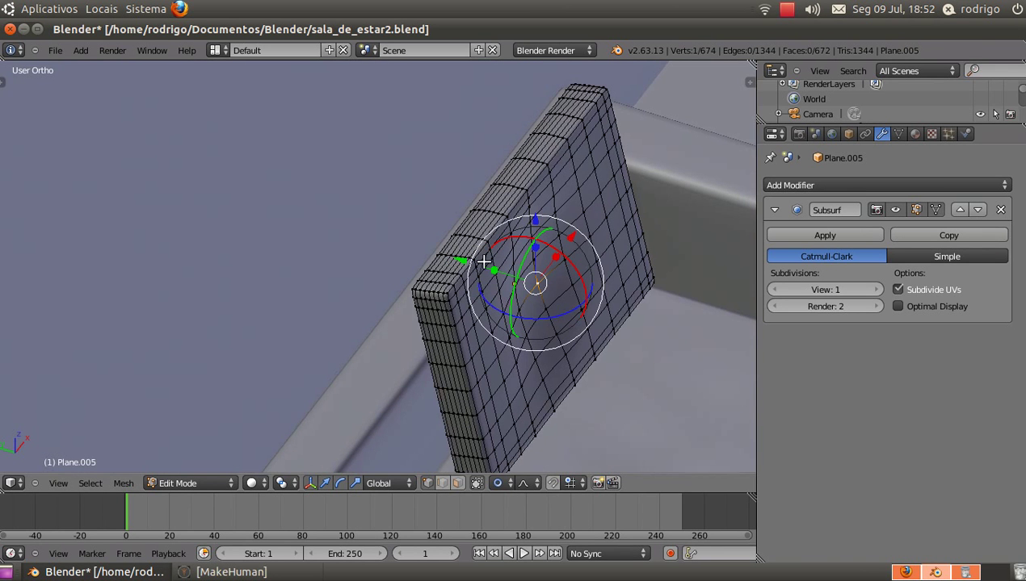
left_click_drag(463, 259, 474, 267)
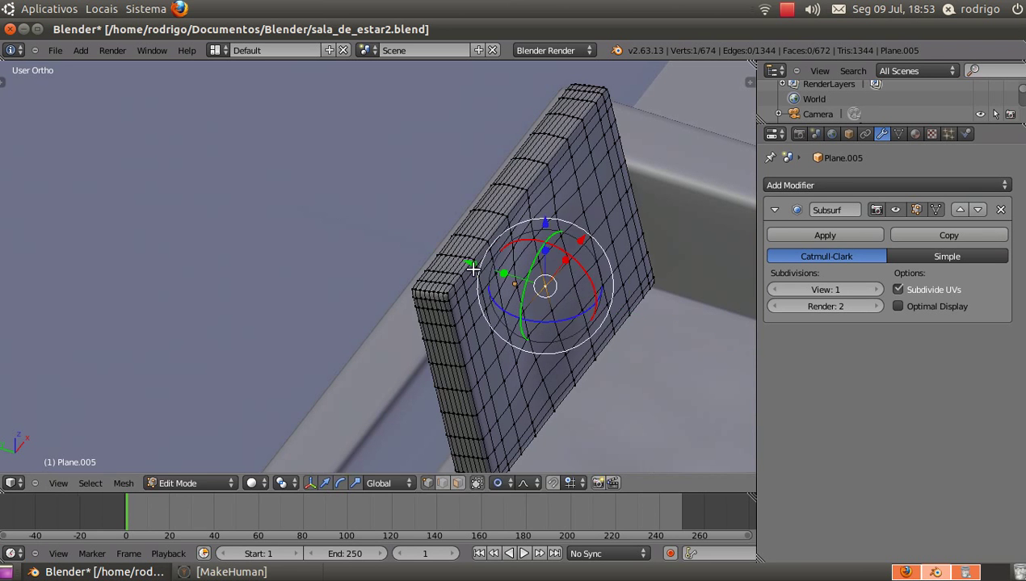
Switch to face selection and select a strip of seven neighbouring faces midway up the cushion's left side
key("Tab")
middle_click_drag(603, 338, 420, 374)
scroll(478, 318, "up", 3)
key("Tab")
scroll(455, 336, "up", 2)
scroll(417, 354, "down", 7)
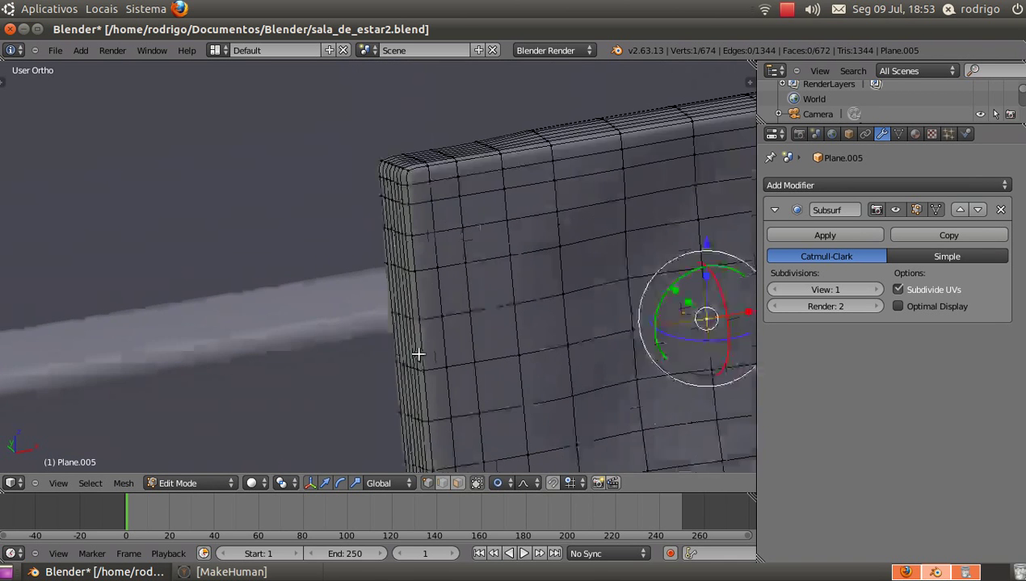
left_click(457, 482)
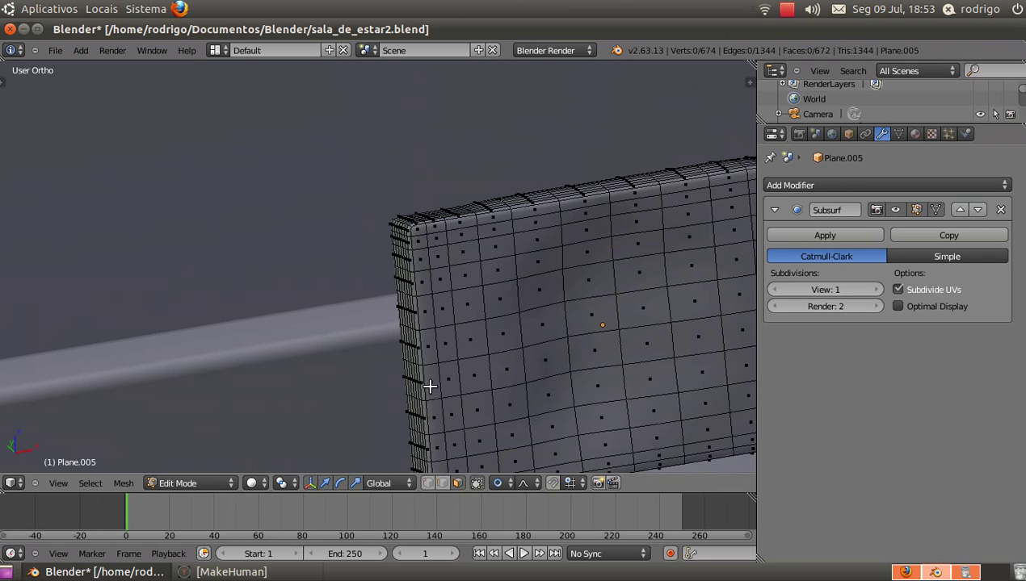
middle_click_drag(458, 354, 460, 273, "shift")
scroll(450, 257, "up", 5)
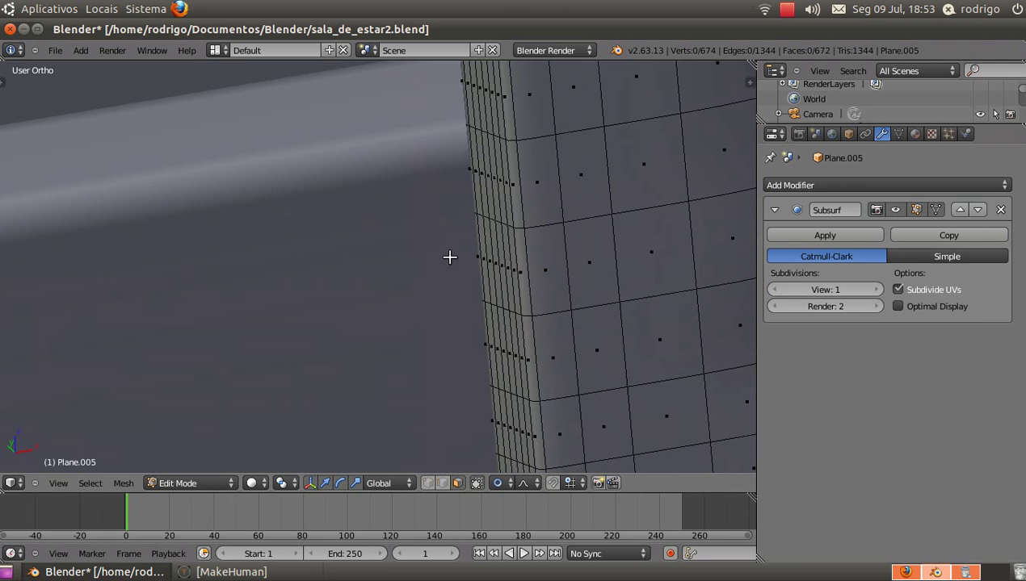
right_click(506, 254)
right_click(496, 257, "shift")
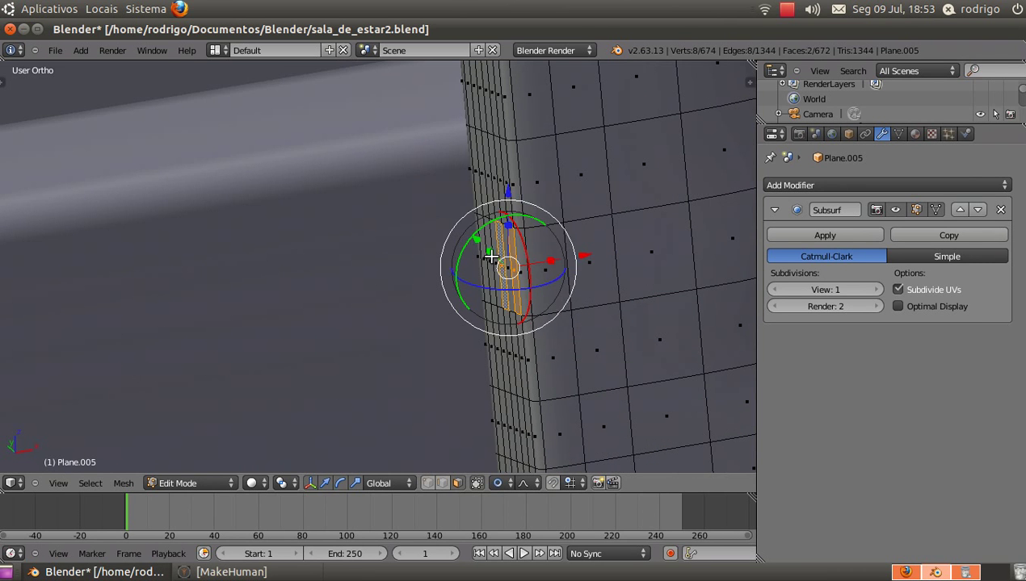
right_click(489, 258, "shift")
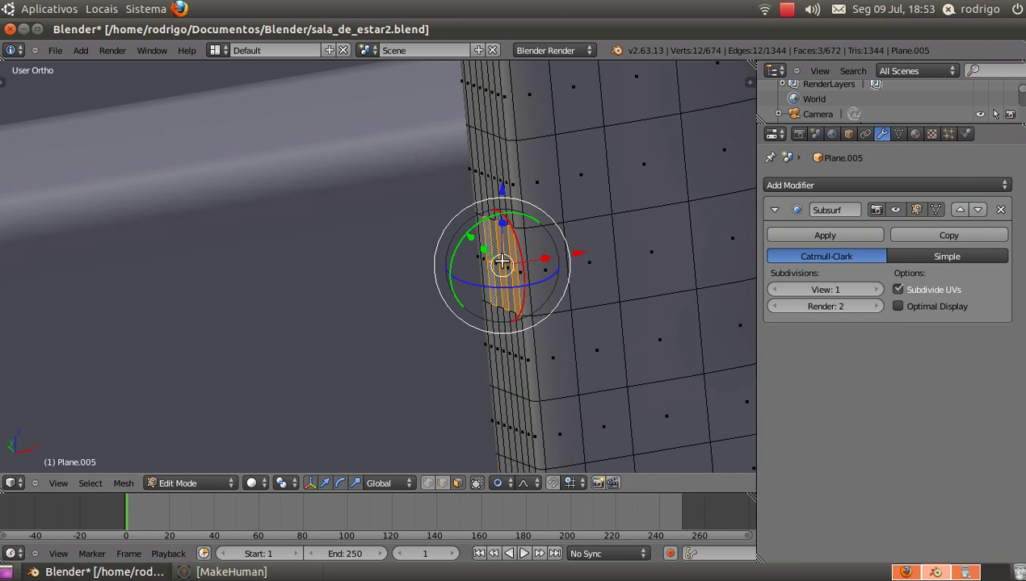
key("ctrl+KP_Add")
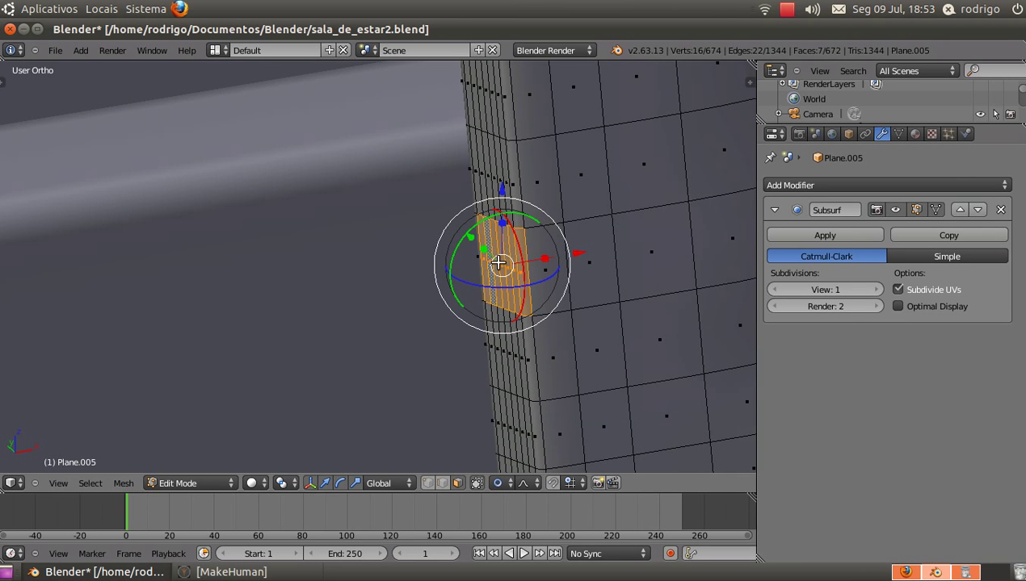
Bulge the selected side faces outward about 0.05 along negative X with smooth proportional editing, and return to Object Mode
middle_click_drag(498, 263, 524, 263)
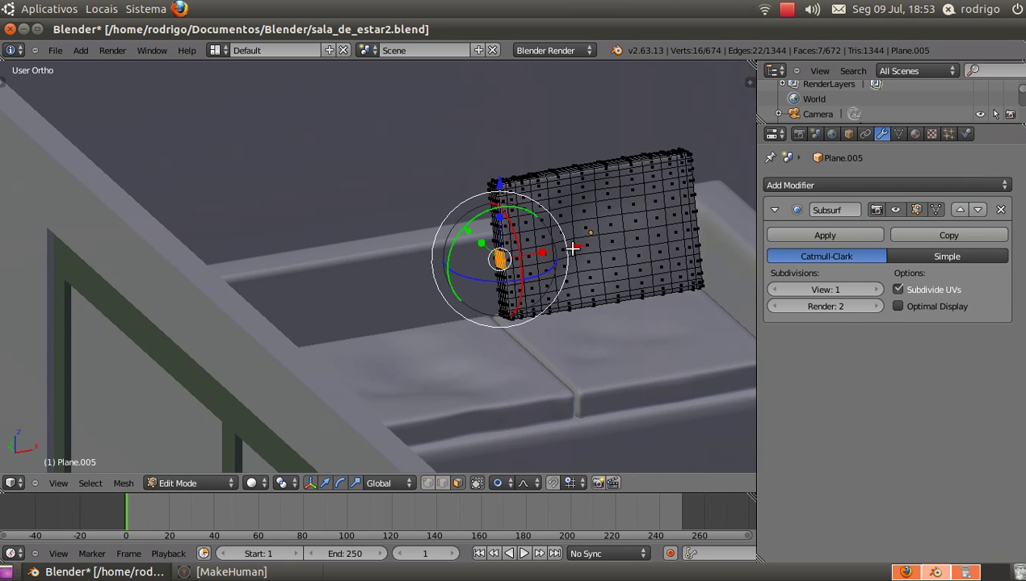
key("g")
key("x")
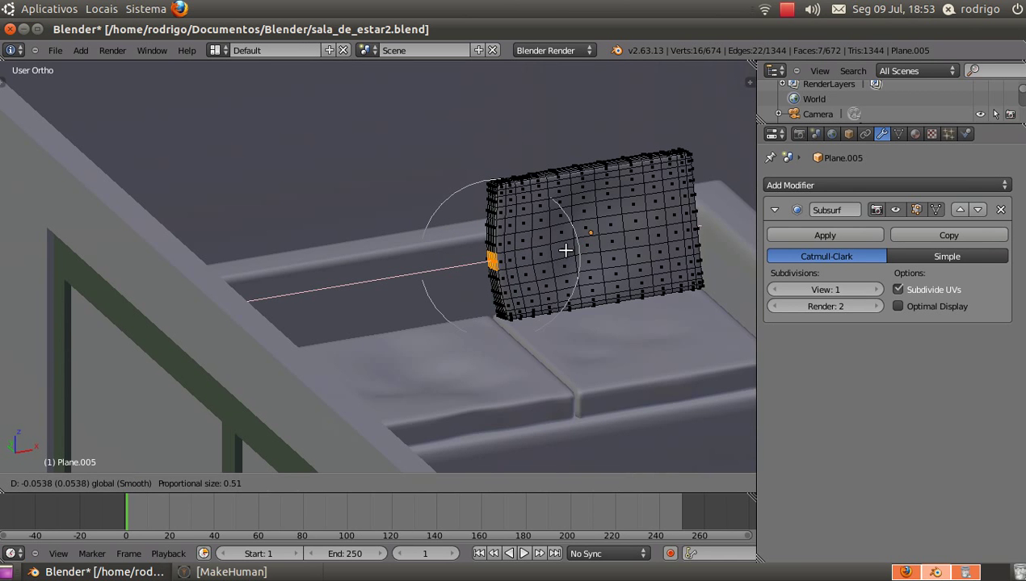
left_click(565, 250)
scroll(562, 247, "down", 4)
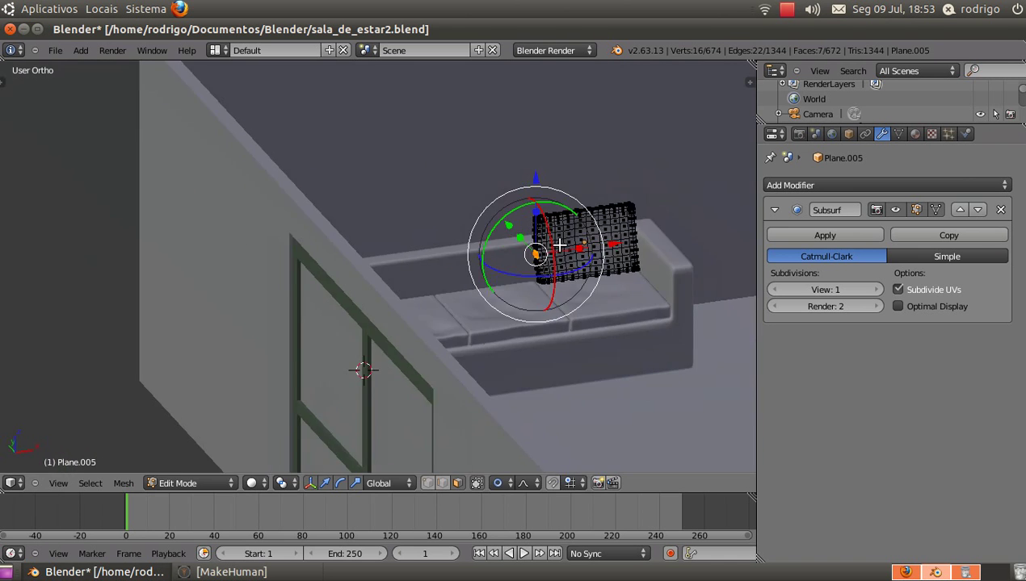
middle_click_drag(559, 245, 537, 256)
scroll(540, 257, "up", 5)
key("Tab")
Duplicate the back cushion and place the copy about 1.42 along negative X, above the middle seat
scroll(557, 263, "down", 4)
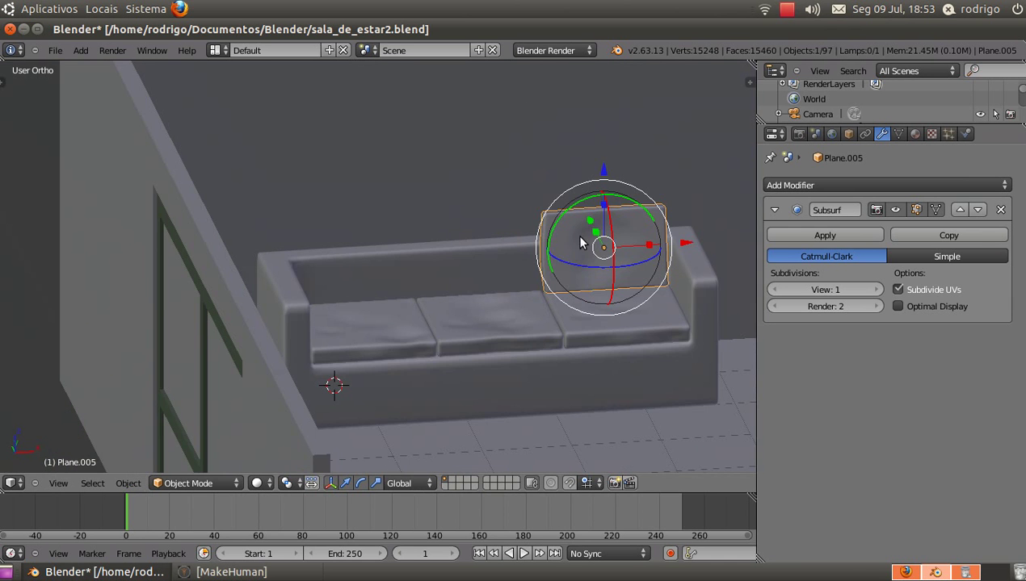
middle_click_drag(606, 254, 531, 244, "shift")
scroll(557, 247, "up", 7)
scroll(558, 249, "down", 4)
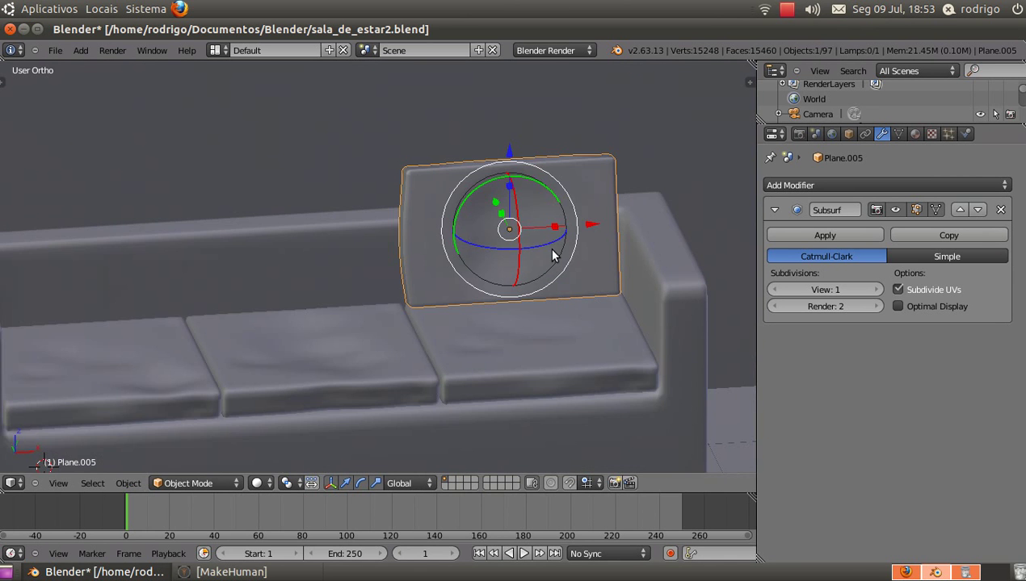
key("shift+d")
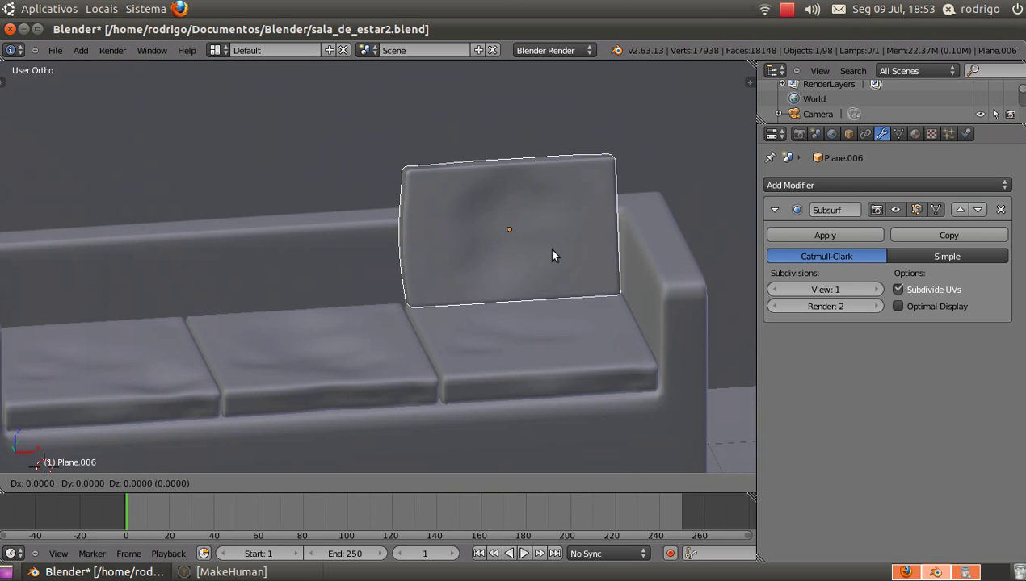
key("x")
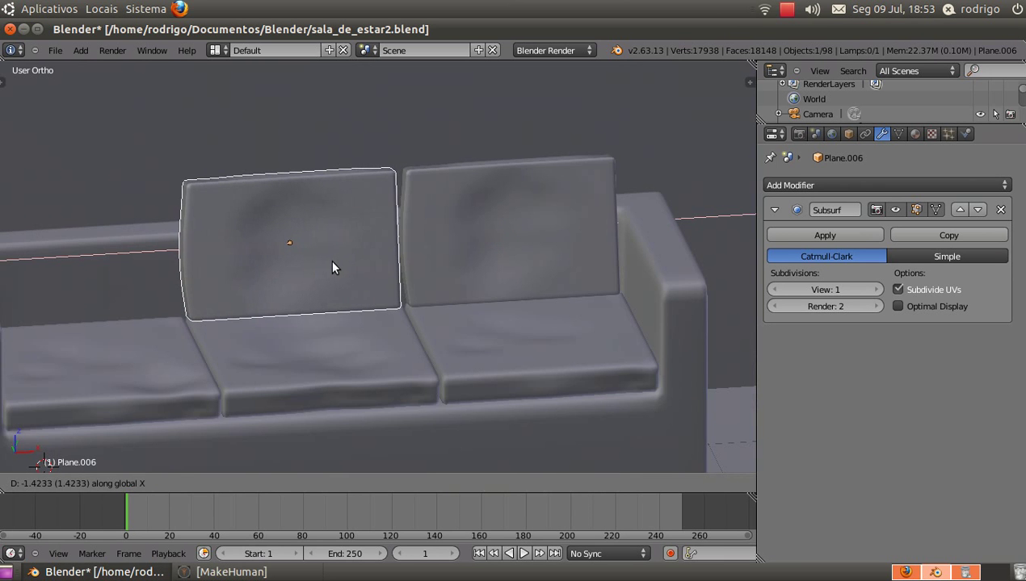
left_click(332, 260)
Push the selected faces on the middle cushion's left side inward about 0.06 along X with smooth proportional editing
middle_click_drag(343, 265, 333, 219)
scroll(333, 212, "up", 2)
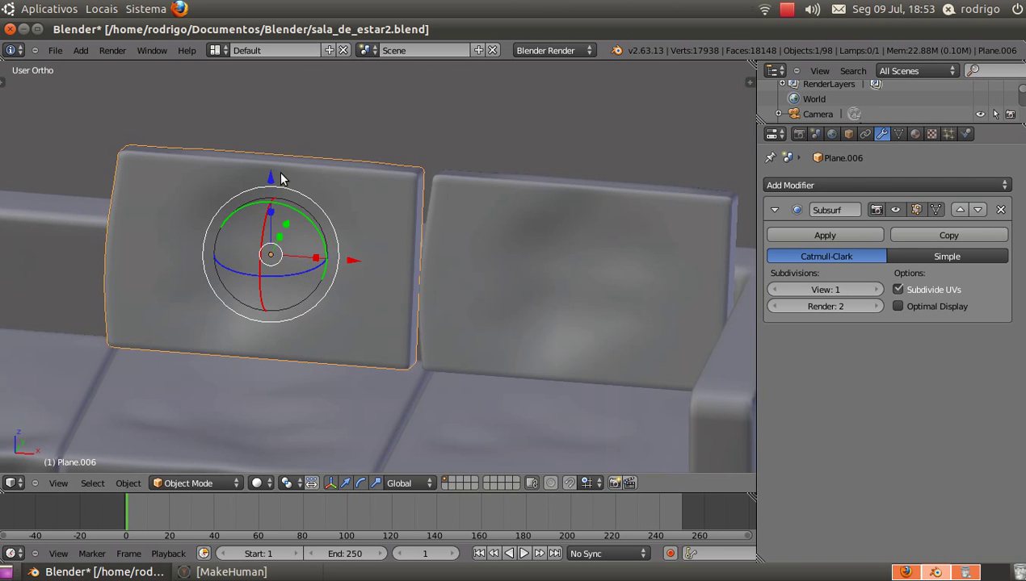
key("Tab")
scroll(275, 161, "up", 4)
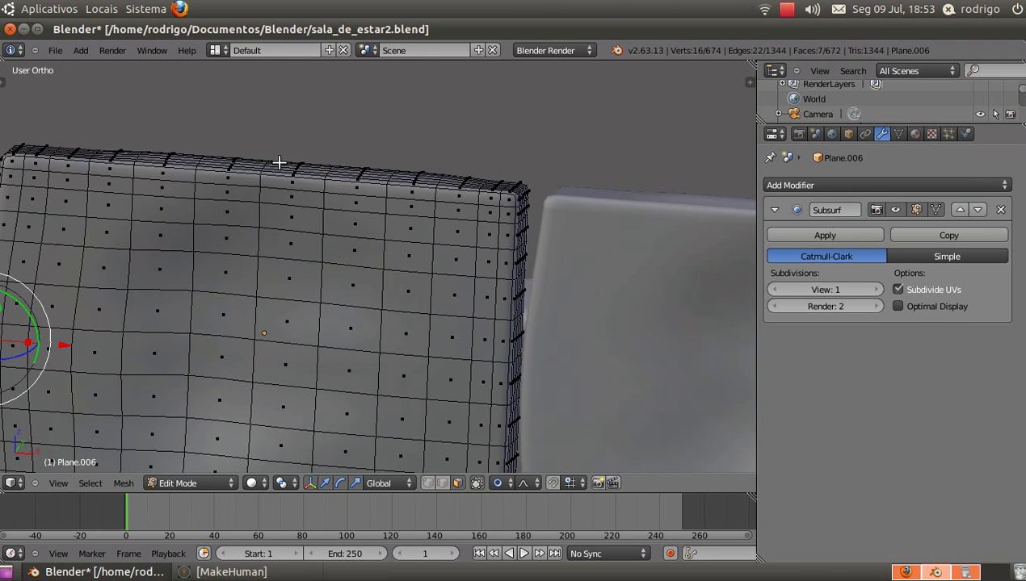
scroll(237, 218, "down", 4)
key("g")
key("x")
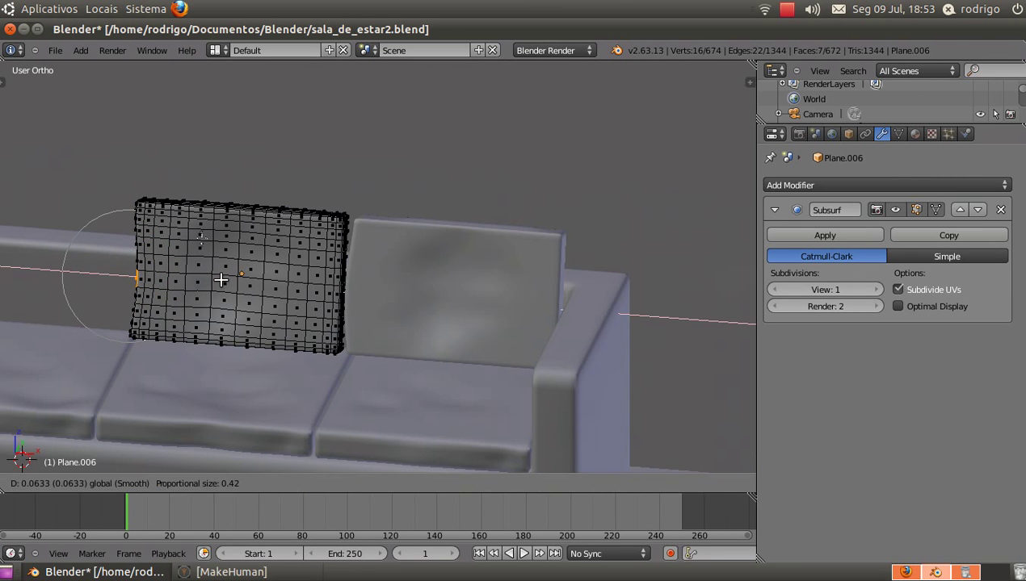
left_click(221, 280)
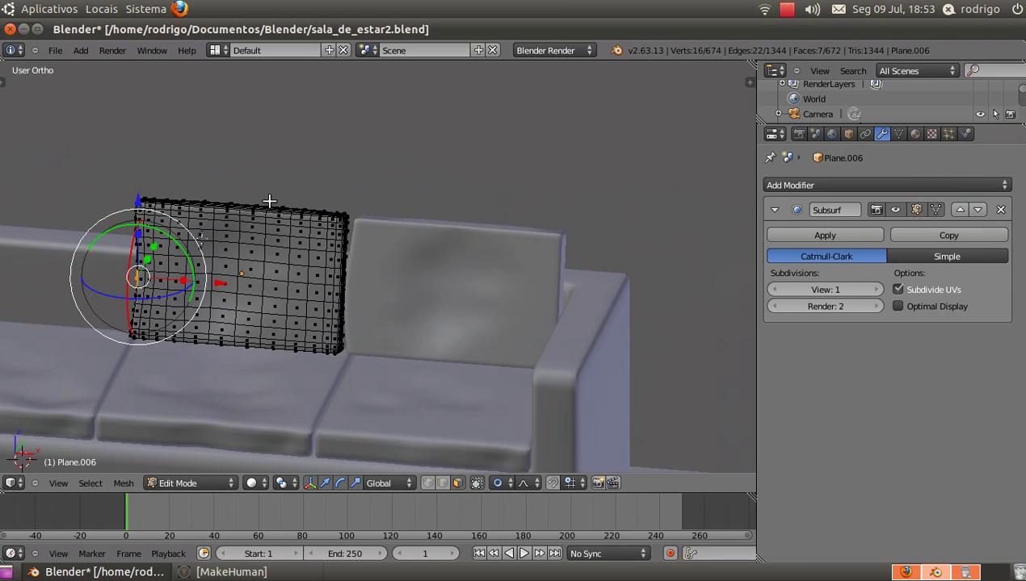
Select a block of nine faces in the centre of the middle cushion's front and apply Smooth Vertex to them
scroll(264, 263, "up", 4)
scroll(251, 281, "down", 2)
key("a")
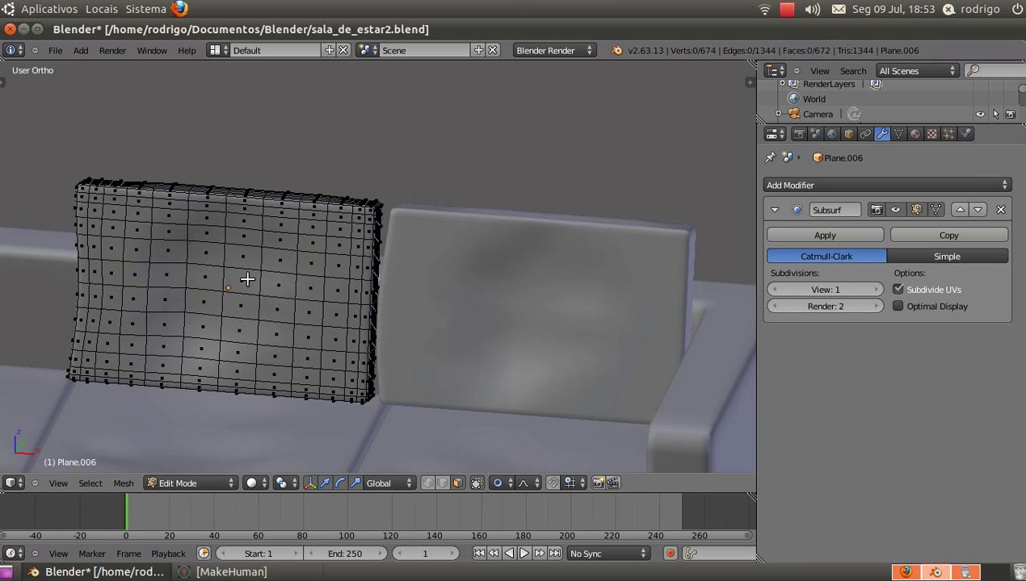
key("c")
left_click(200, 279)
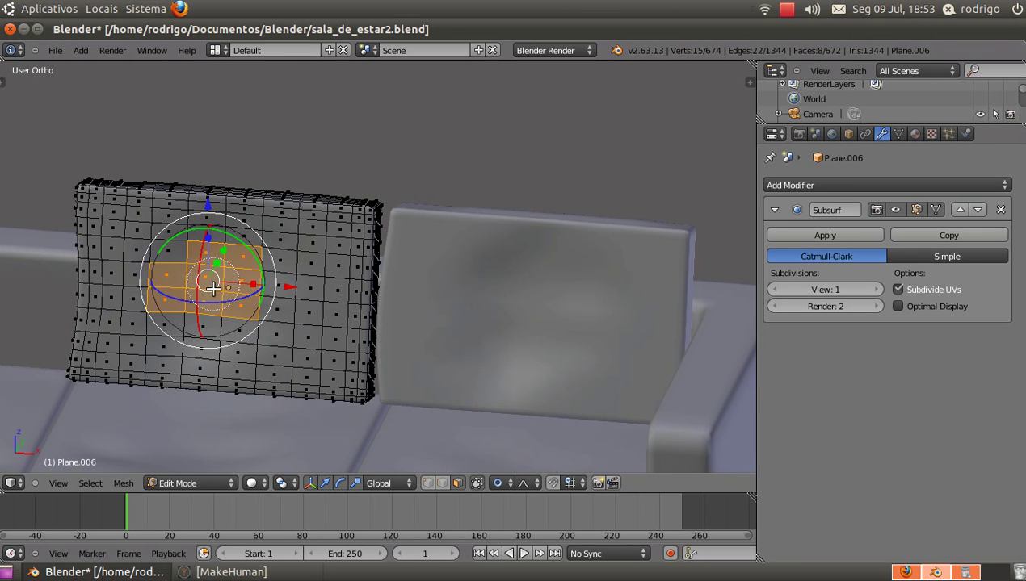
right_click(200, 279)
key("t")
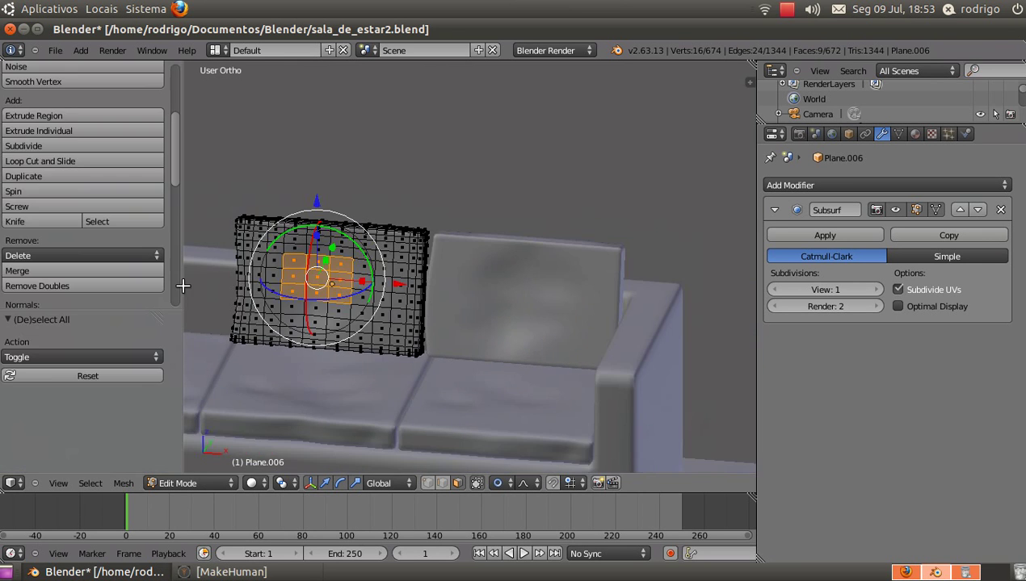
scroll(31, 208, "down", 4)
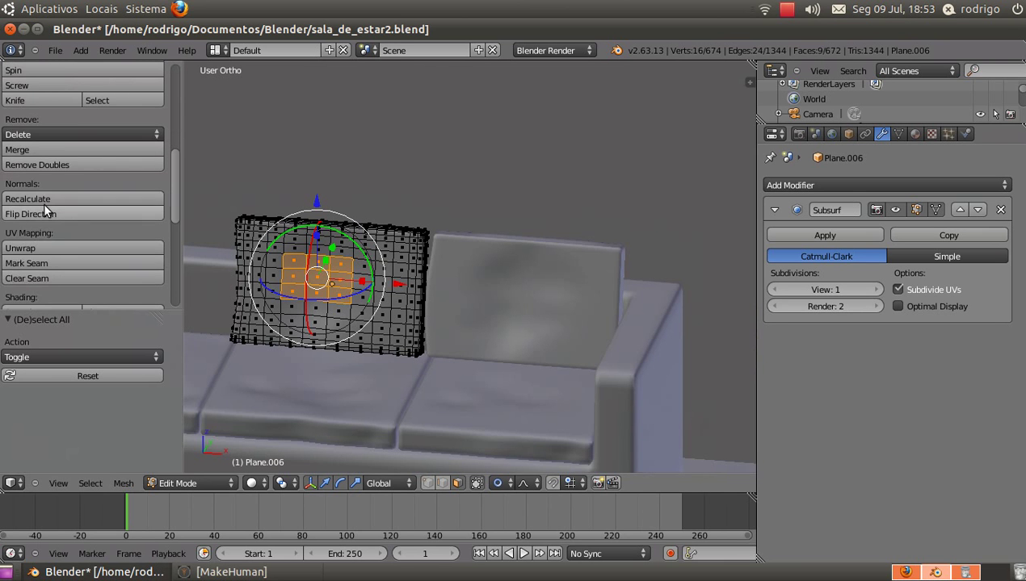
scroll(44, 198, "down", 4)
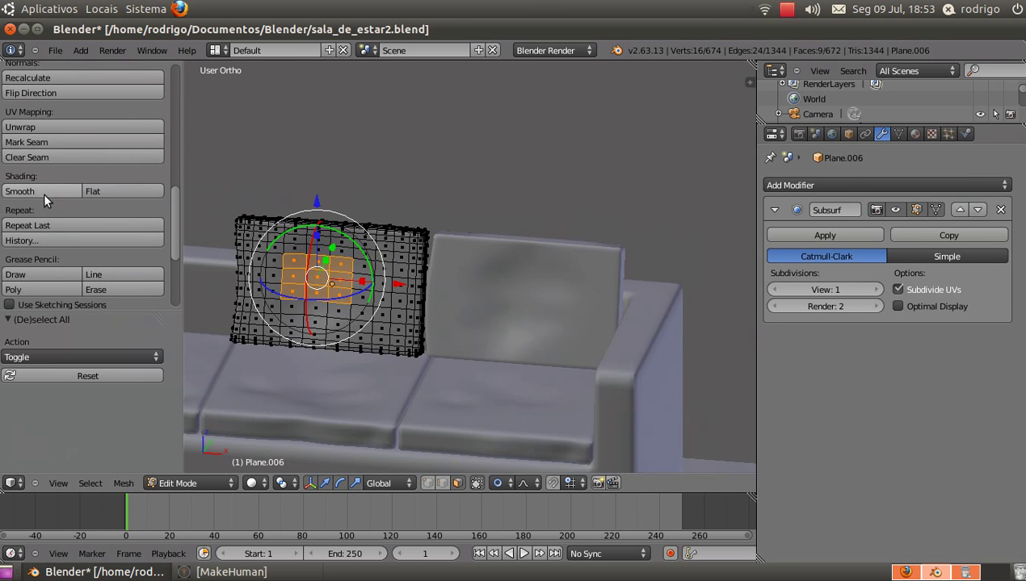
scroll(48, 190, "up", 8)
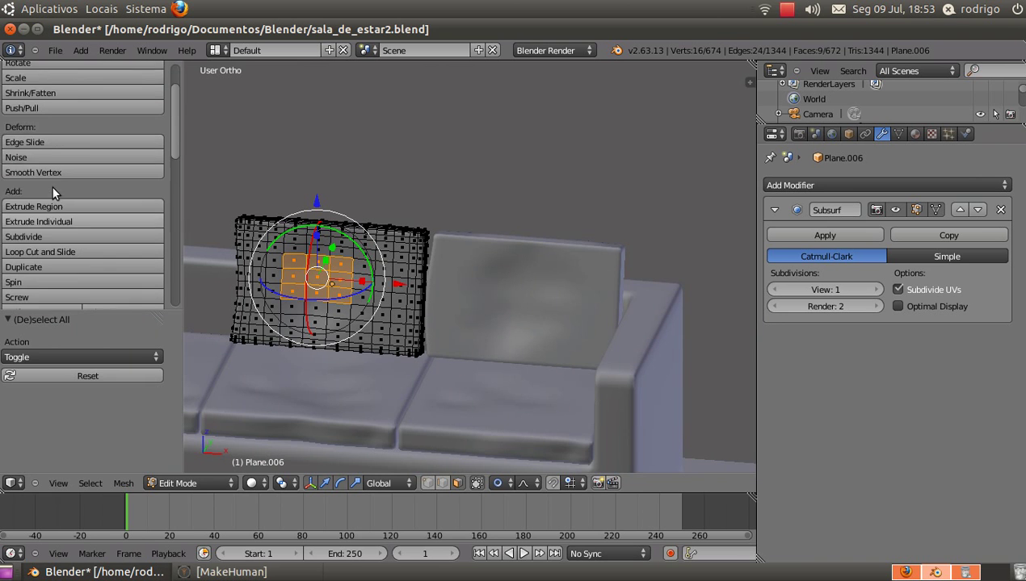
left_click(54, 201)
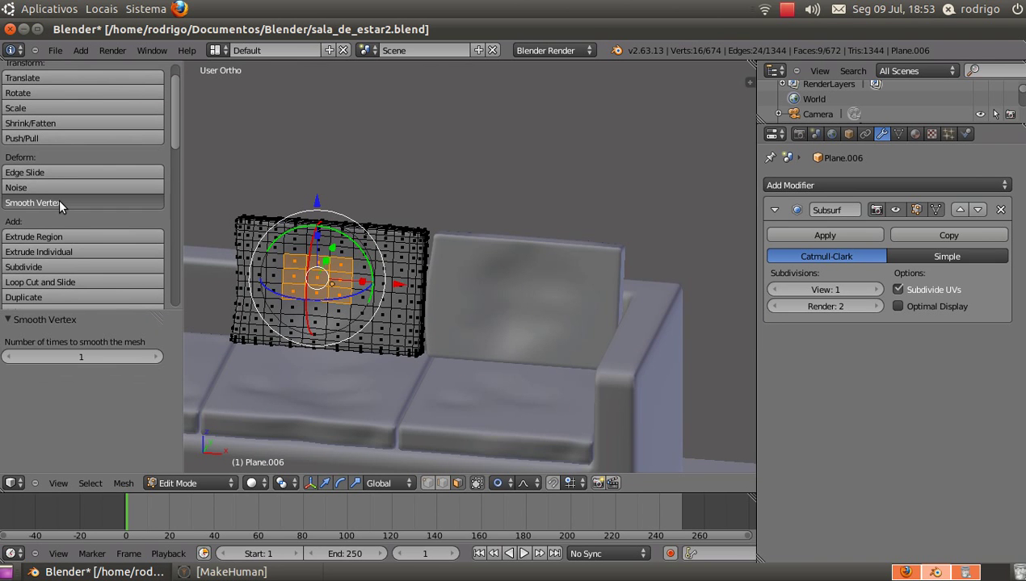
key("Tab")
scroll(364, 299, "up", 4)
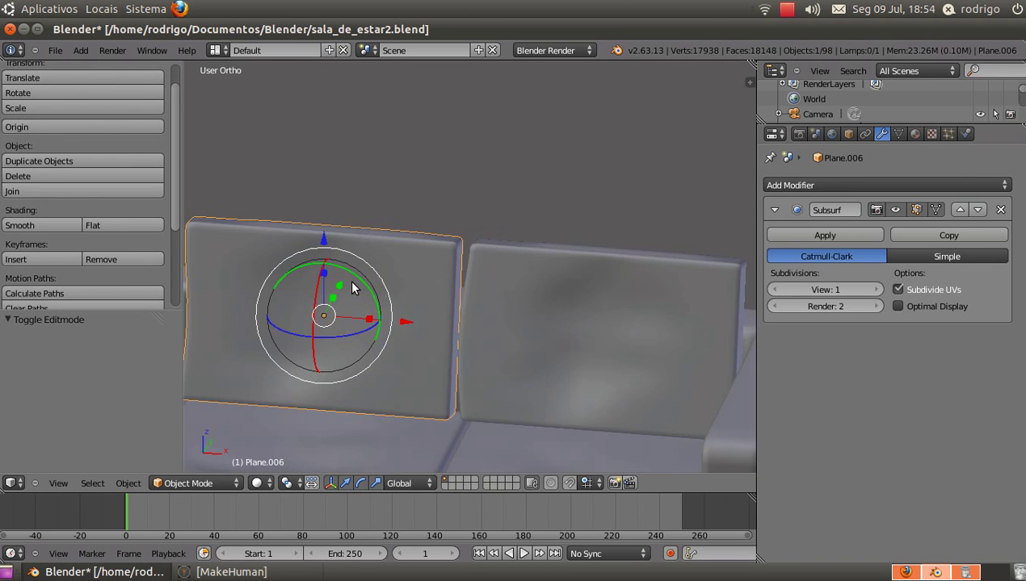
Select a single face on the middle cushion's top side and lower it slightly along Z to dent the upper edge
key("Tab")
scroll(304, 215, "up", 3)
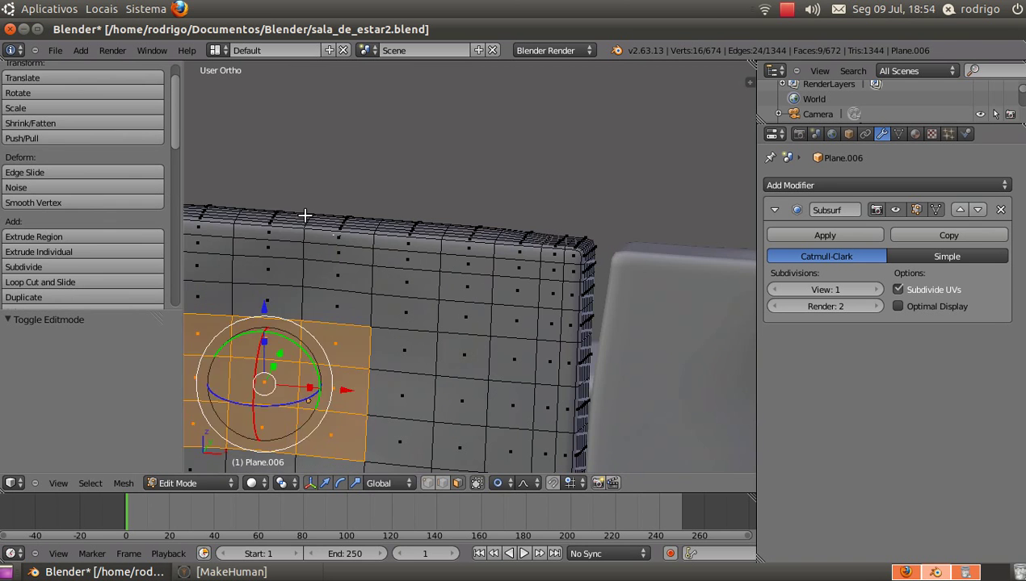
right_click(271, 210)
left_click_drag(275, 140, 279, 149)
scroll(295, 157, "down", 5)
key("Tab")
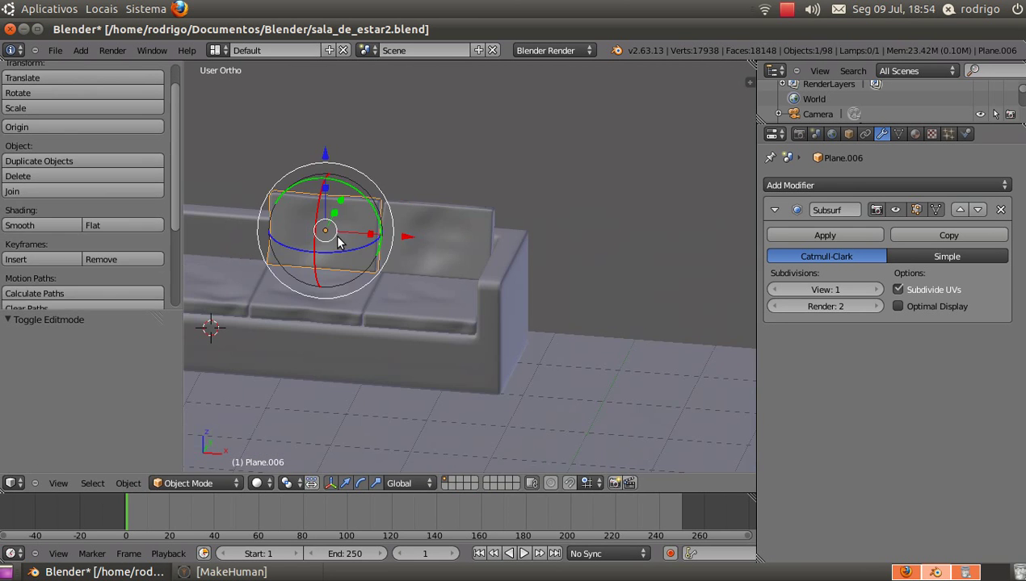
Scale the middle cushion by about 1.017 along X and shift it about 0.009 along X towards its neighbour
middle_click_drag(339, 236, 535, 227)
scroll(523, 238, "up", 5)
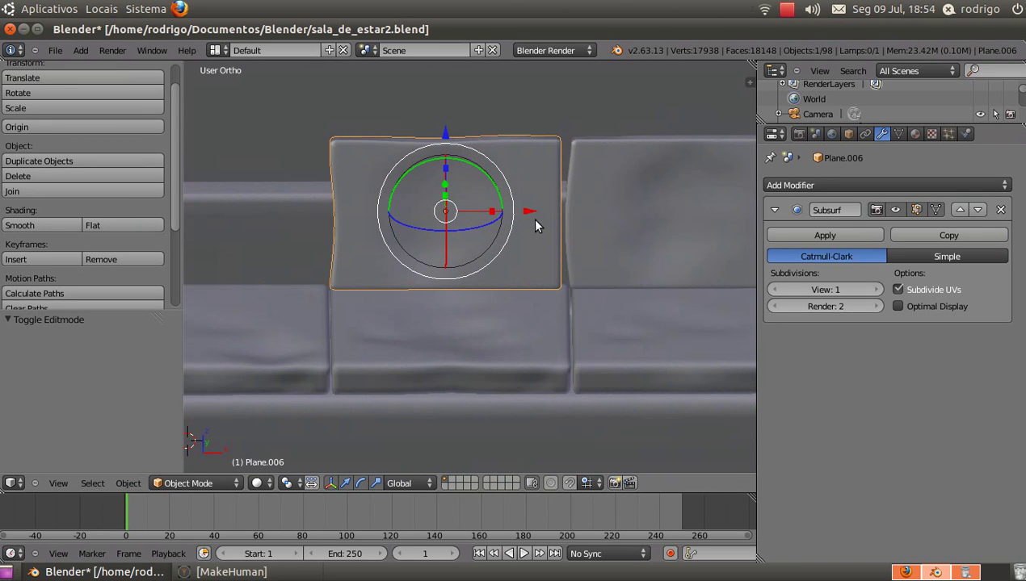
key("s")
key("x")
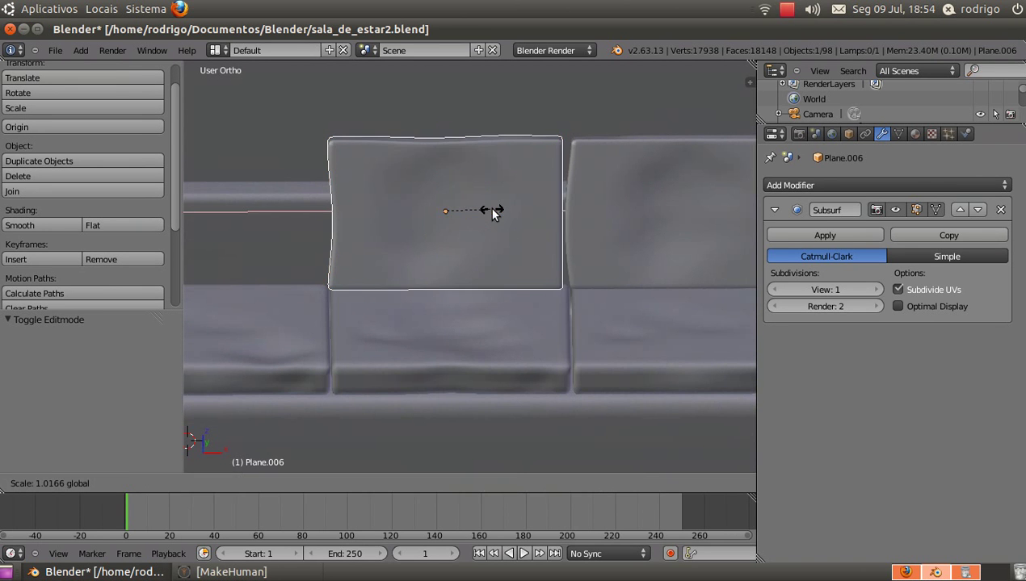
left_click(489, 208)
key("g")
key("x")
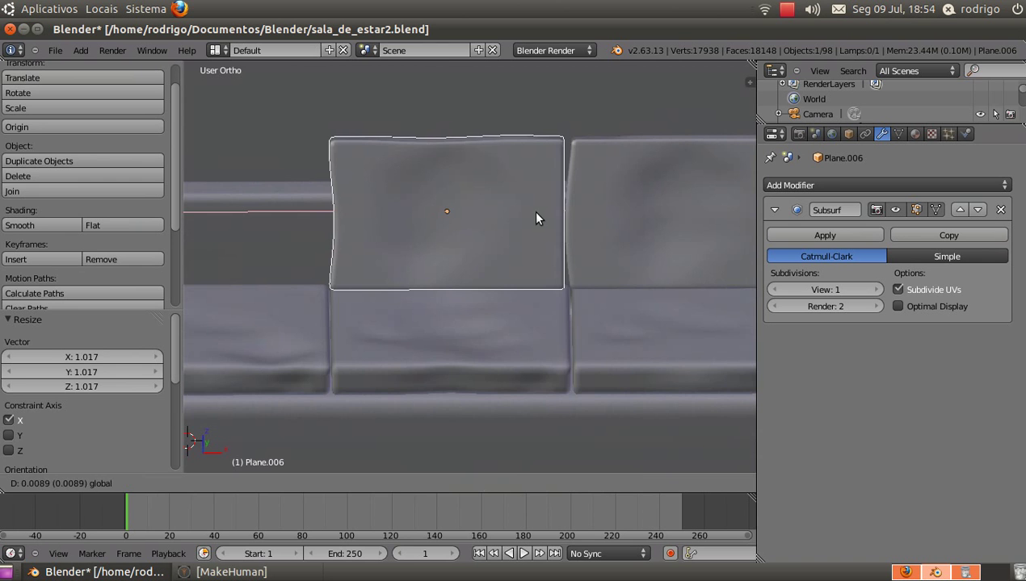
left_click(532, 210)
Select one face midway up the middle cushion's right side and push it inward about 0.024 along negative X
scroll(596, 200, "up", 2)
key("Tab")
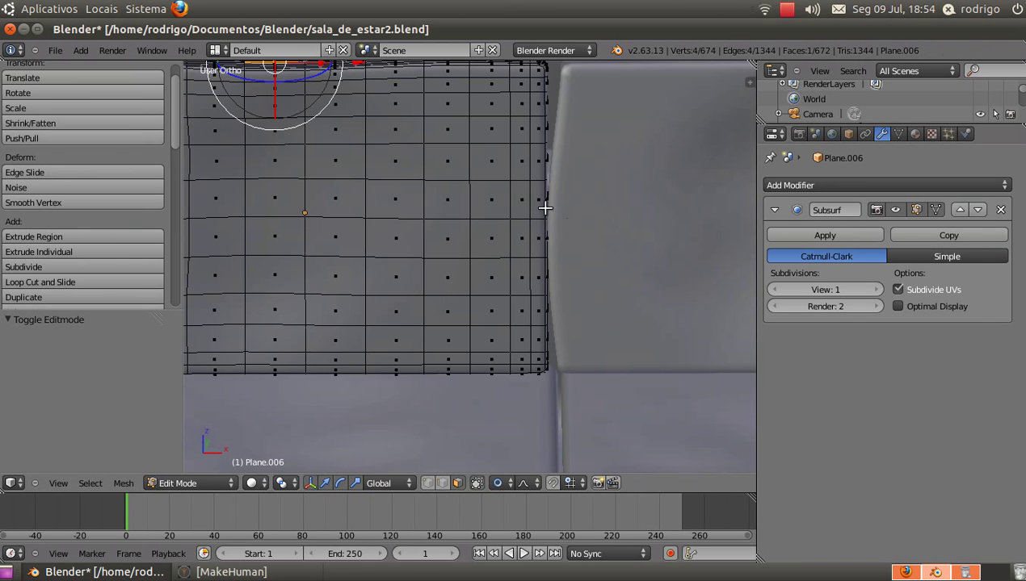
right_click(545, 209)
key("g")
key("x")
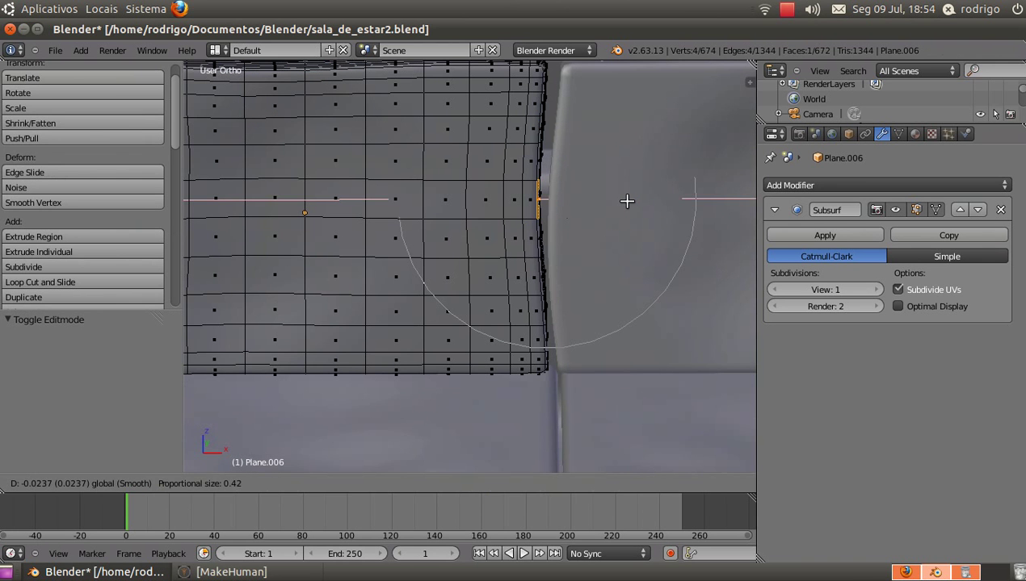
left_click(628, 201)
key("Tab")
Duplicate the middle back cushion and move the copy about 1.403 along negative X onto the empty seat
scroll(529, 238, "down", 4)
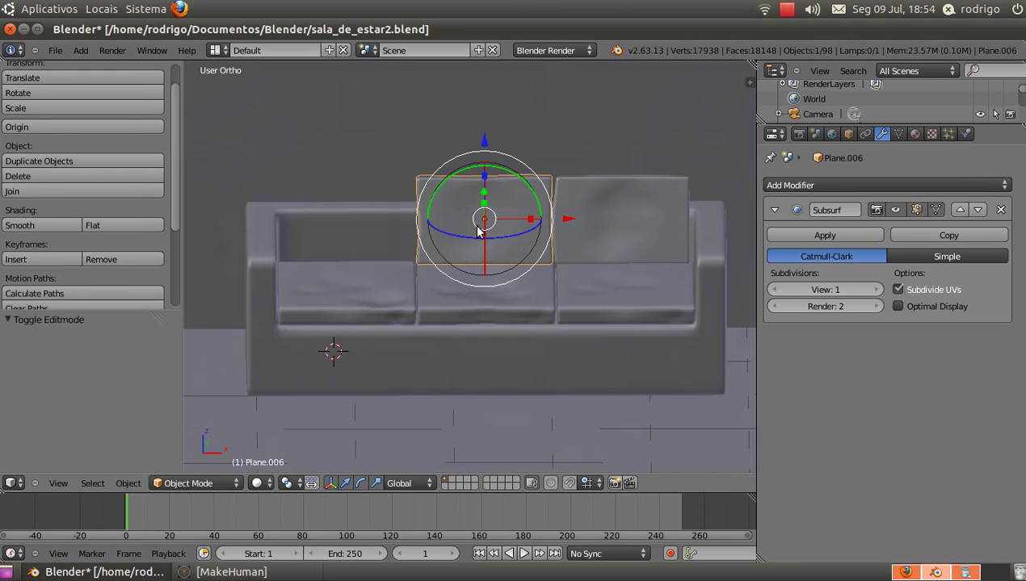
middle_click_drag(477, 232, 454, 232)
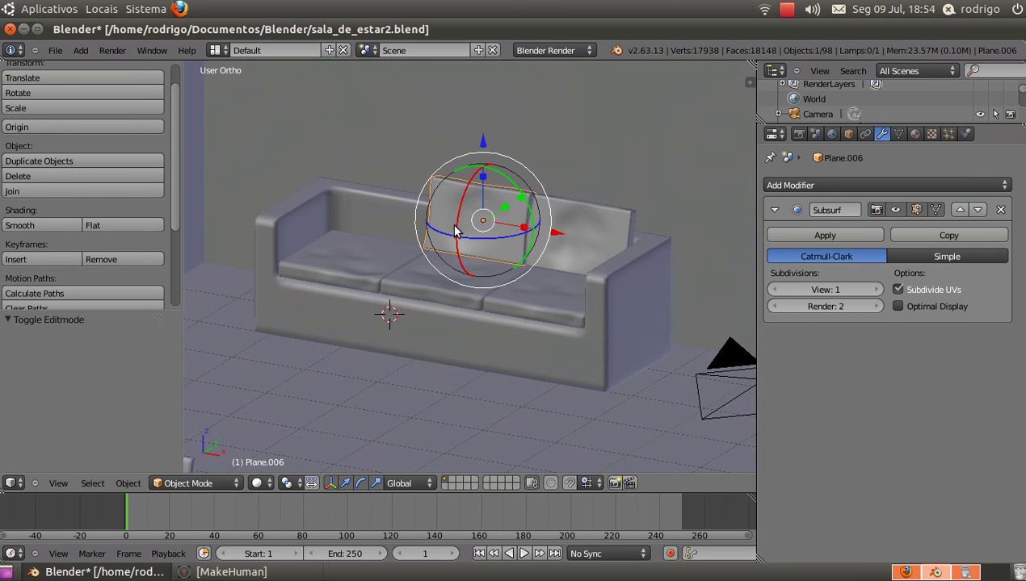
key("shift+d")
key("x")
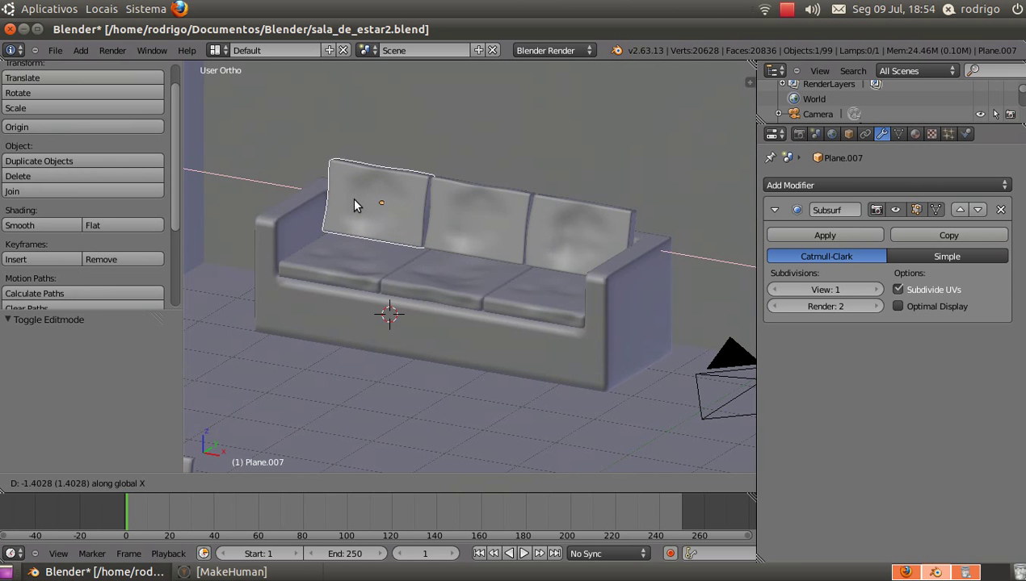
left_click(353, 204)
Tilt the new back cushion by about -4.1° around the X axis
middle_click_drag(354, 202, 362, 215)
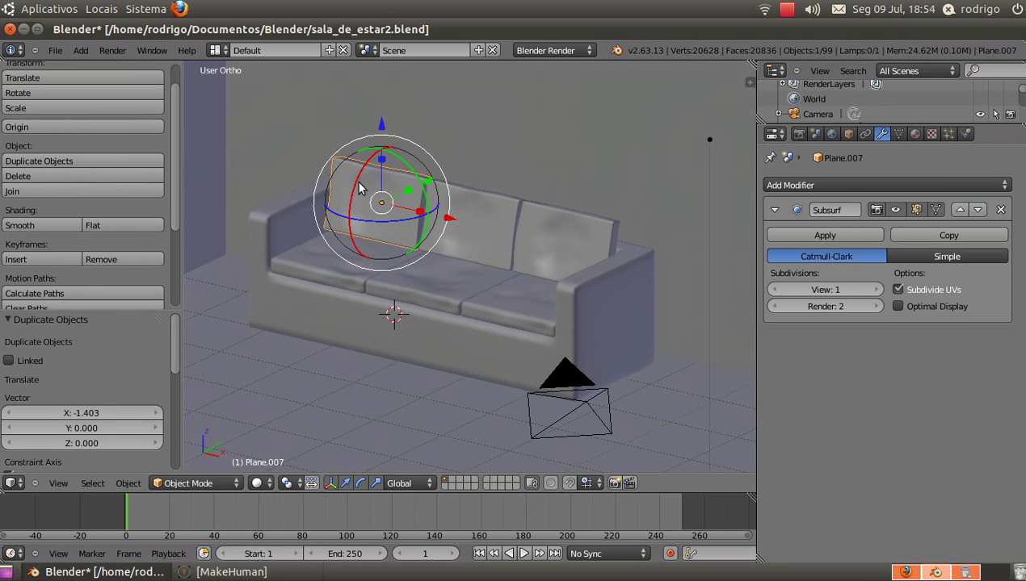
key("r")
key("x")
left_click(360, 181)
scroll(424, 256, "down", 3)
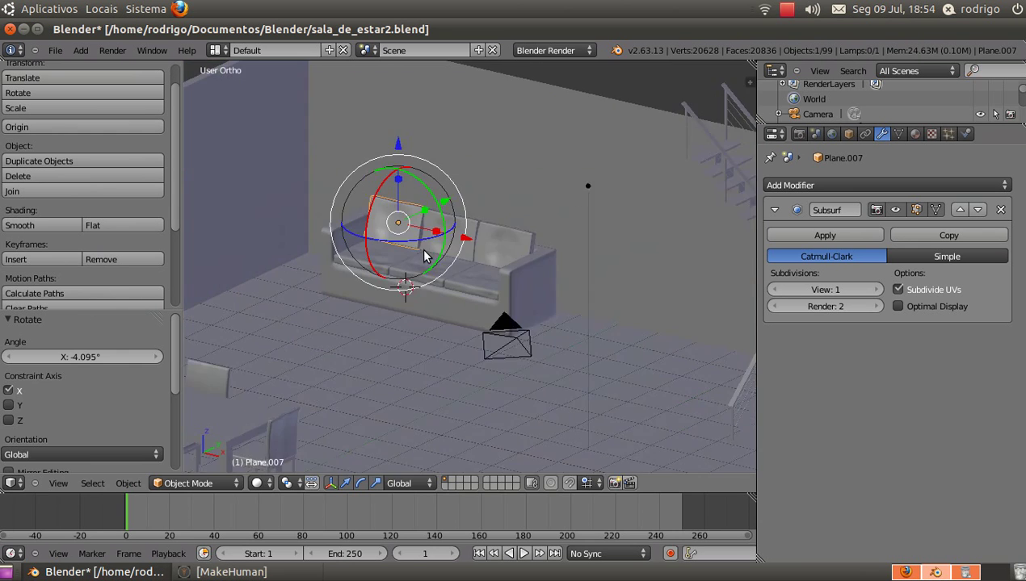
middle_click_drag(424, 252, 490, 250)
scroll(431, 262, "up", 4)
scroll(431, 263, "down", 3)
scroll(486, 248, "up", 5)
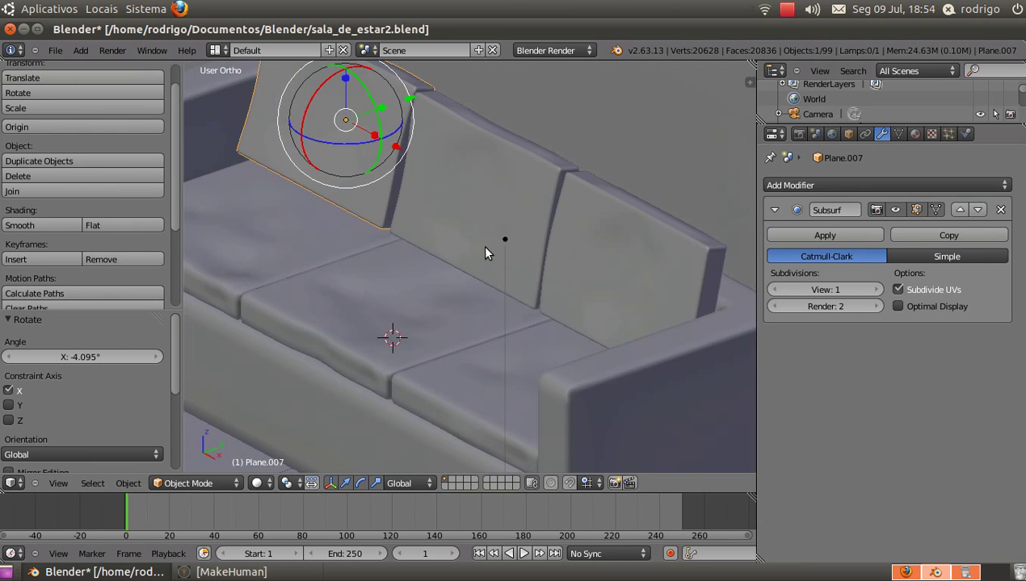
Select the middle back cushion and tilt it about 2.4° around the X axis
scroll(484, 253, "up", 1)
right_click(487, 202)
key("r")
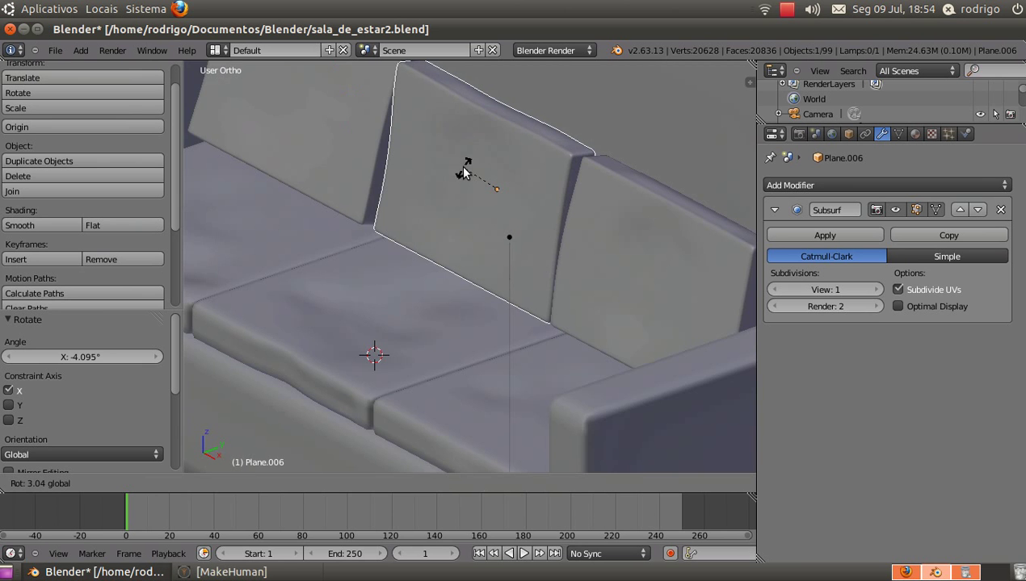
left_click_drag(463, 172, 464, 174)
scroll(476, 218, "down", 6)
middle_click_drag(476, 217, 514, 261)
scroll(501, 204, "up", 6)
scroll(502, 203, "down", 5)
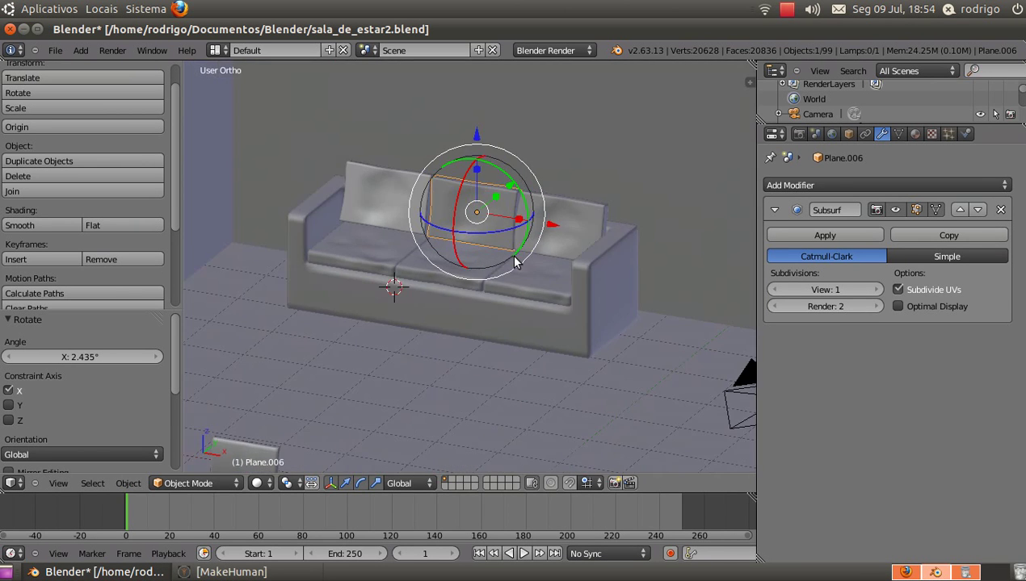
scroll(514, 261, "up", 2)
scroll(517, 259, "down", 1)
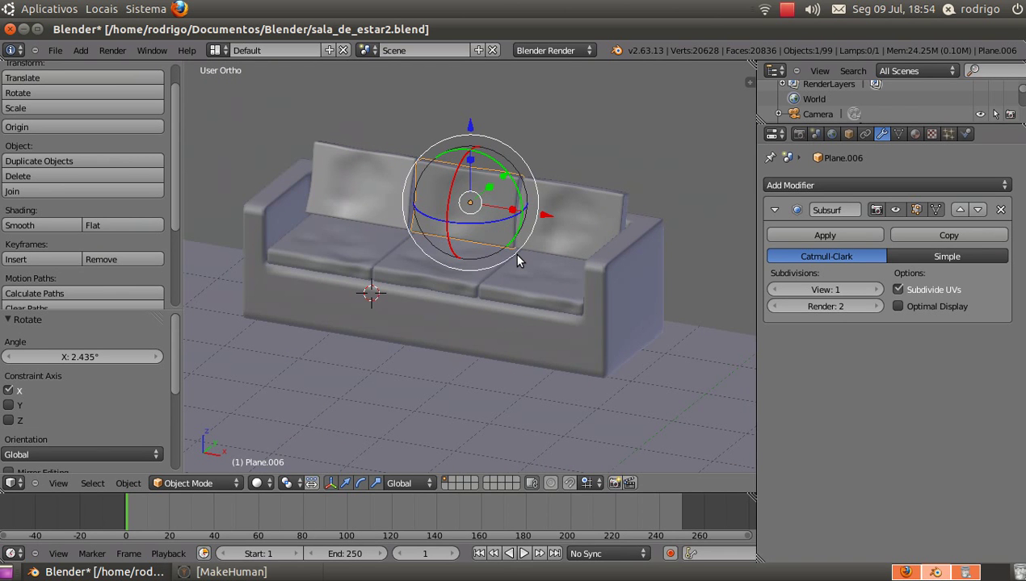
scroll(417, 46, "down", 2)
scroll(496, 220, "down", 4)
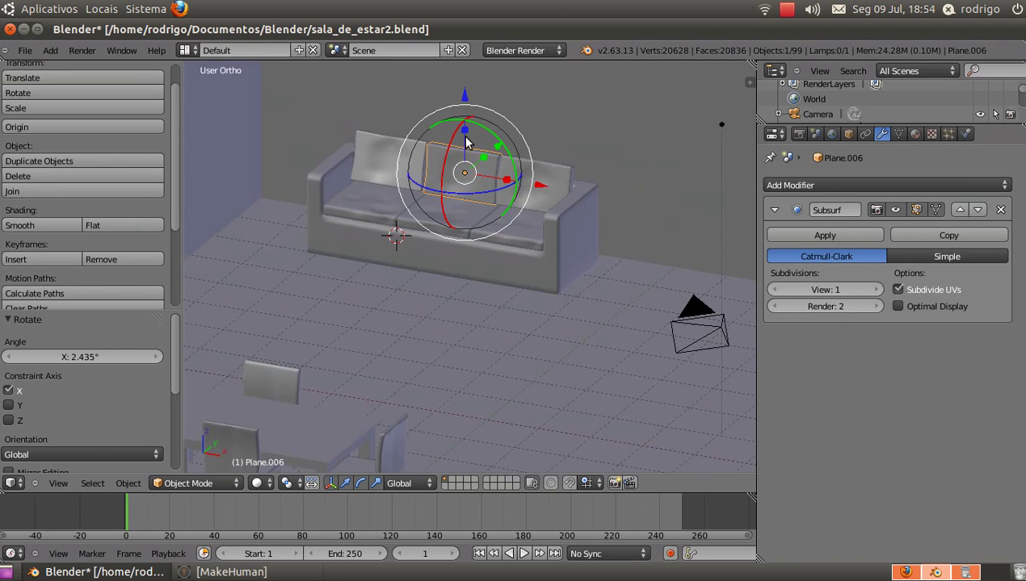
scroll(501, 226, "up", 6)
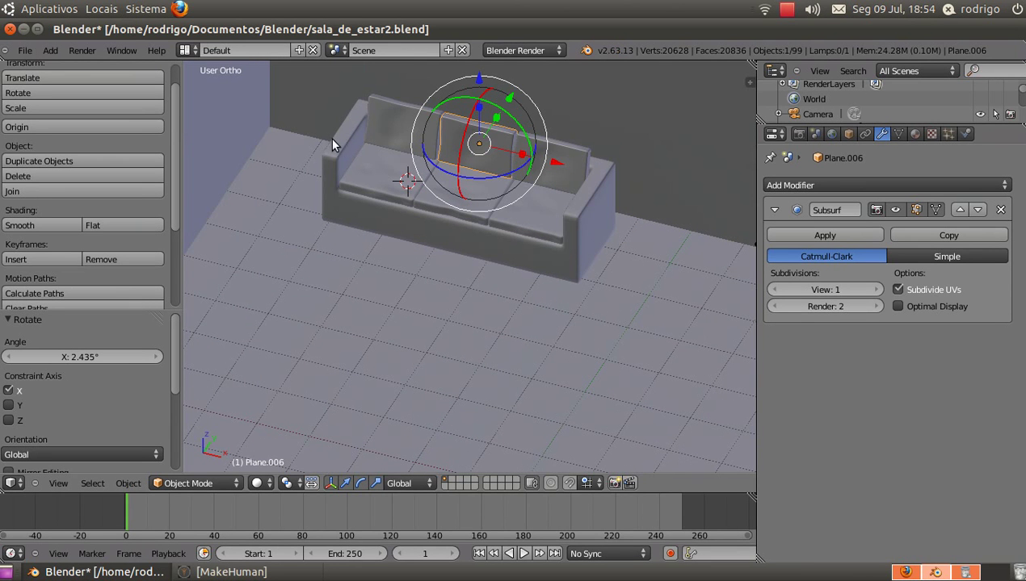
key("b")
left_click_drag(315, 114, 616, 247)
In wireframe display, clear the selection and select only the sofa body, its three seat cushions and its three back cushions
key("z")
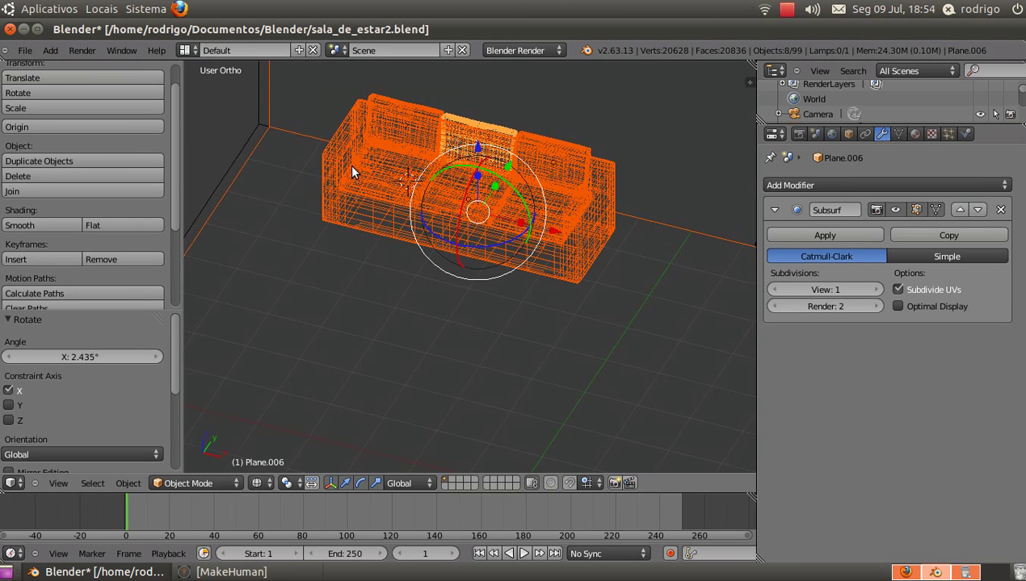
scroll(349, 165, "down", 2)
key("a")
scroll(458, 219, "up", 5)
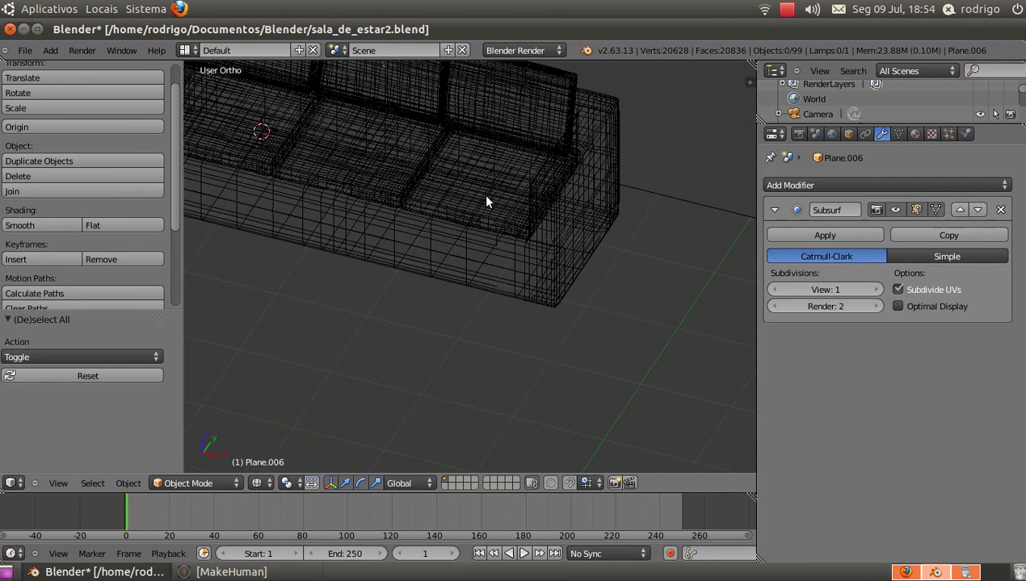
right_click(481, 193)
right_click(265, 117, "shift")
right_click(273, 133, "shift")
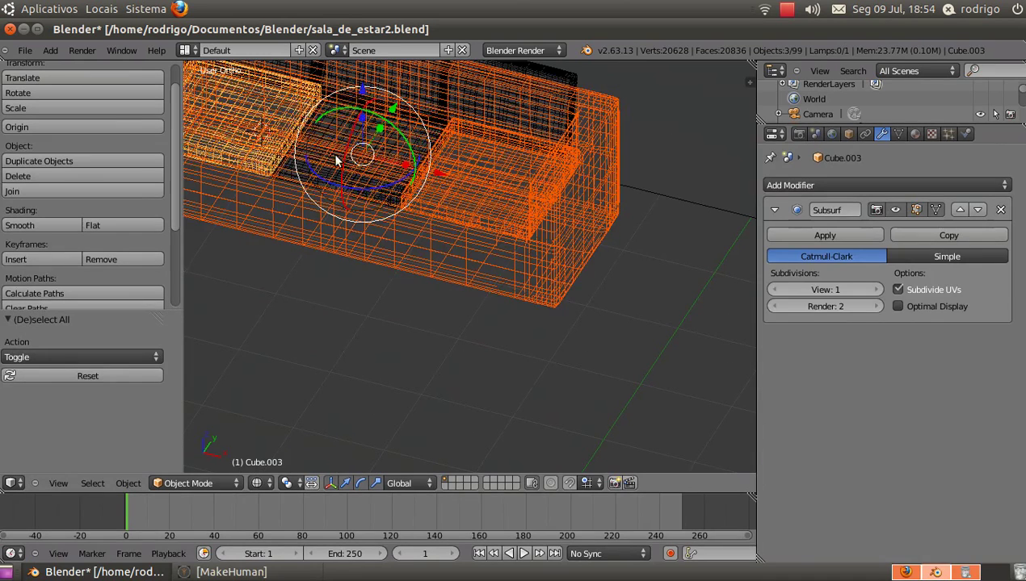
right_click(355, 153, "shift")
right_click(465, 97, "shift")
right_click(432, 90, "shift")
right_click(502, 87, "shift")
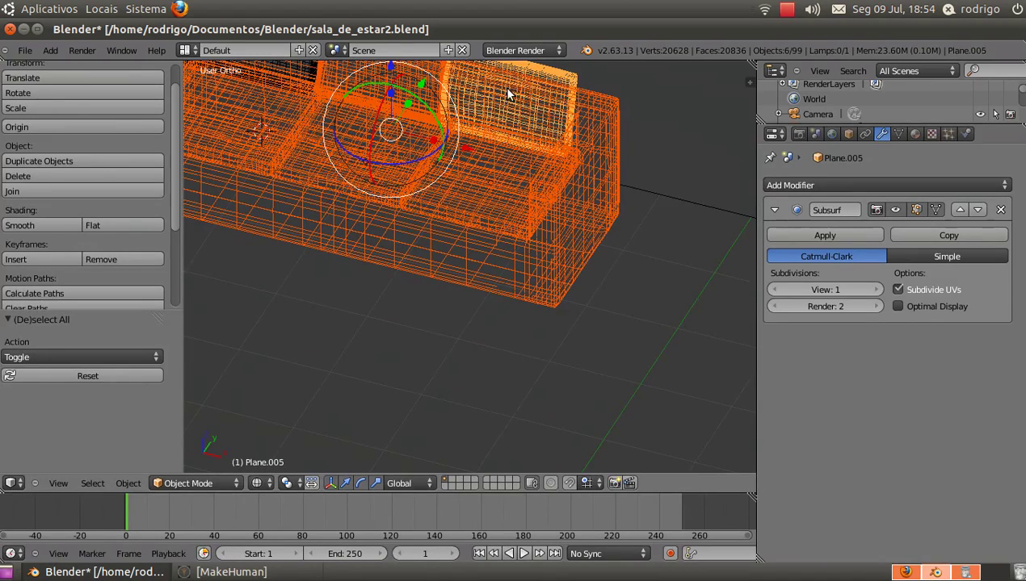
middle_click_drag(353, 121, 506, 314, "shift")
right_click(424, 208, "shift")
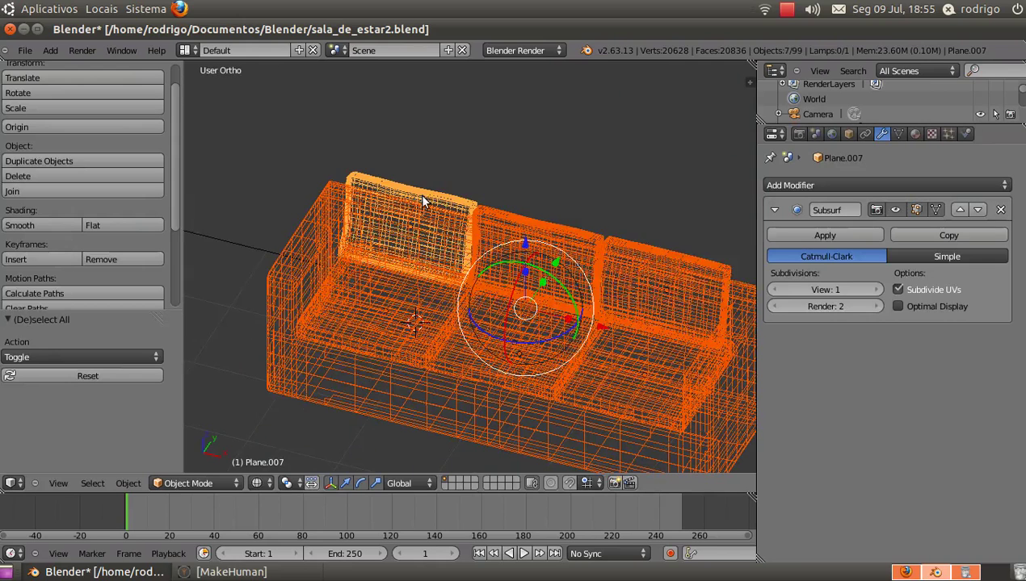
Duplicate the complete sofa and move the copy about 4.355 along negative Y into the room
scroll(533, 315, "down", 6)
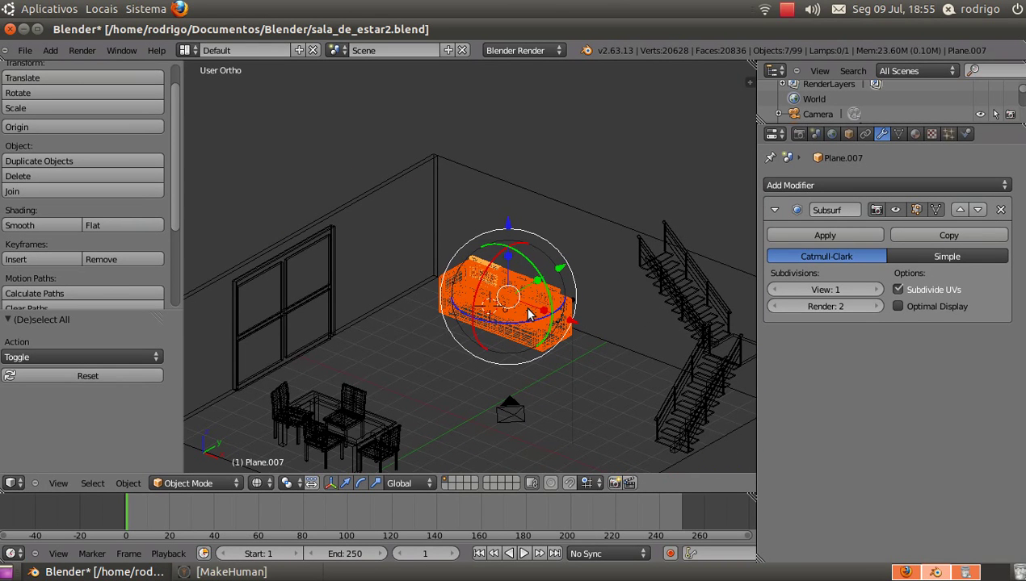
key("shift+d")
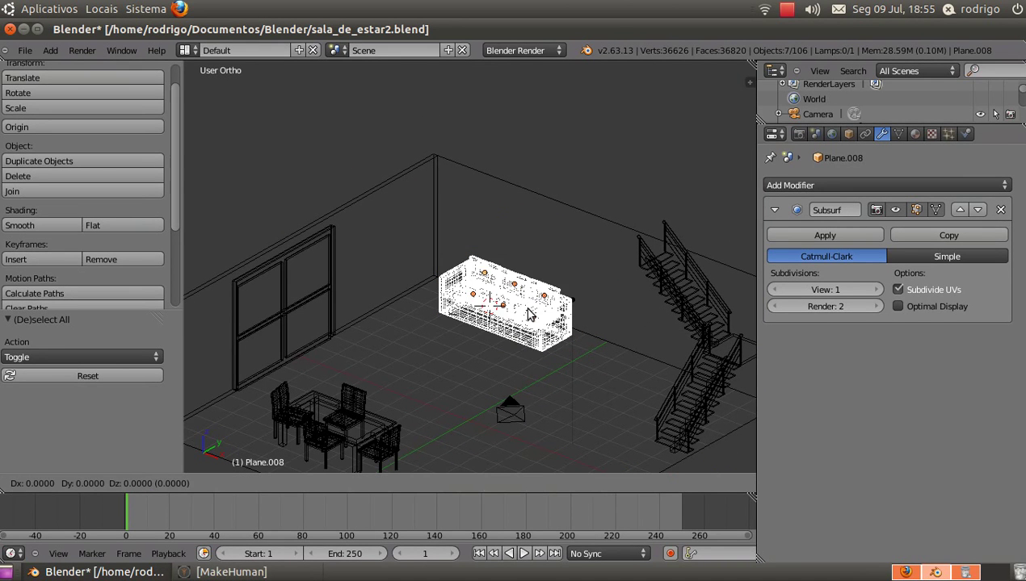
key("y")
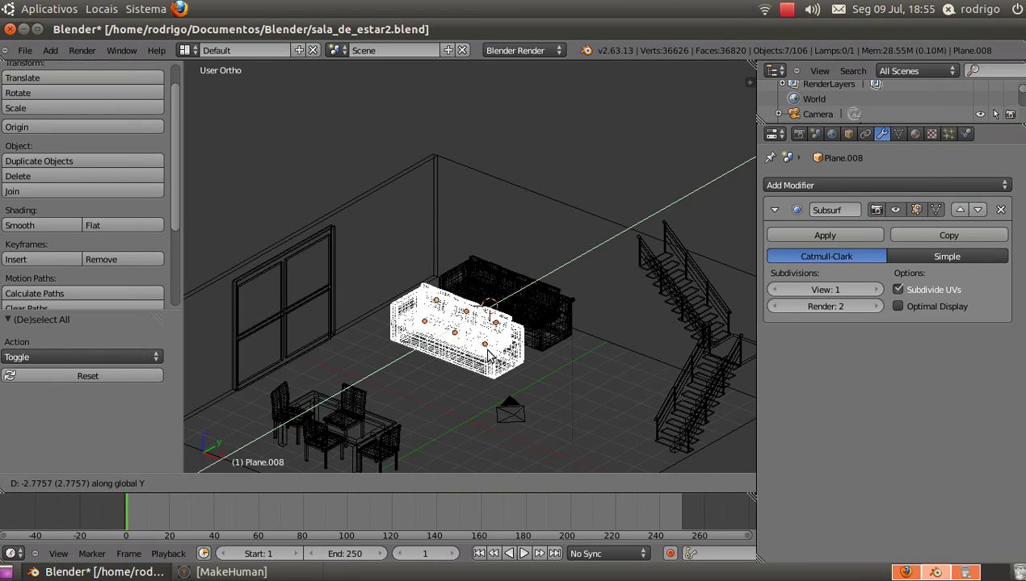
left_click(461, 371)
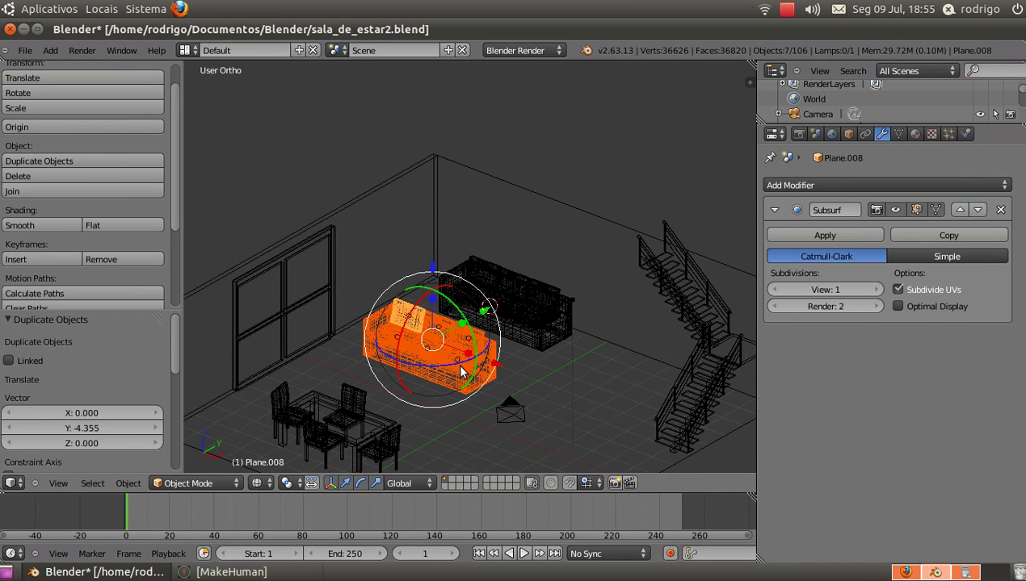
Rotate the copied sofa 90° around the Z axis and return the view to solid shading
type("rz")
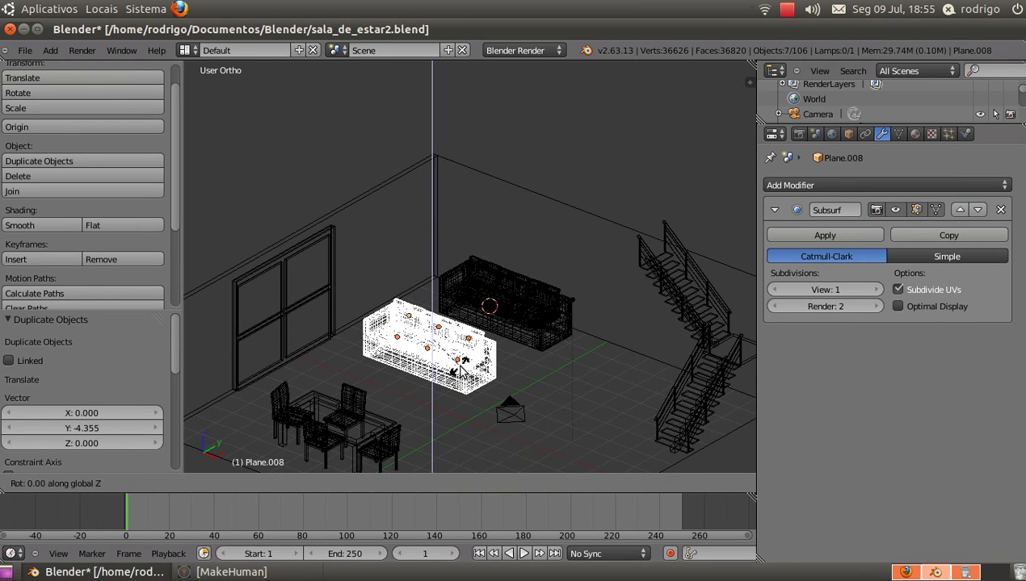
type("90")
key("Return")
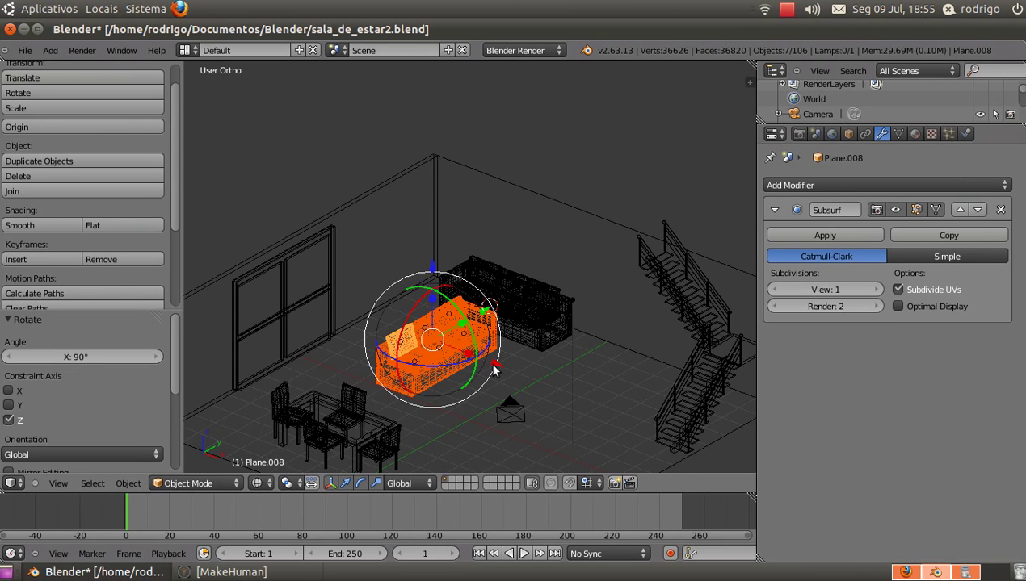
key("z")
Delete the seat cushion and back cushion at the copied sofa's end farthest from the original sofa
scroll(476, 376, "up", 3)
scroll(476, 376, "up", 2)
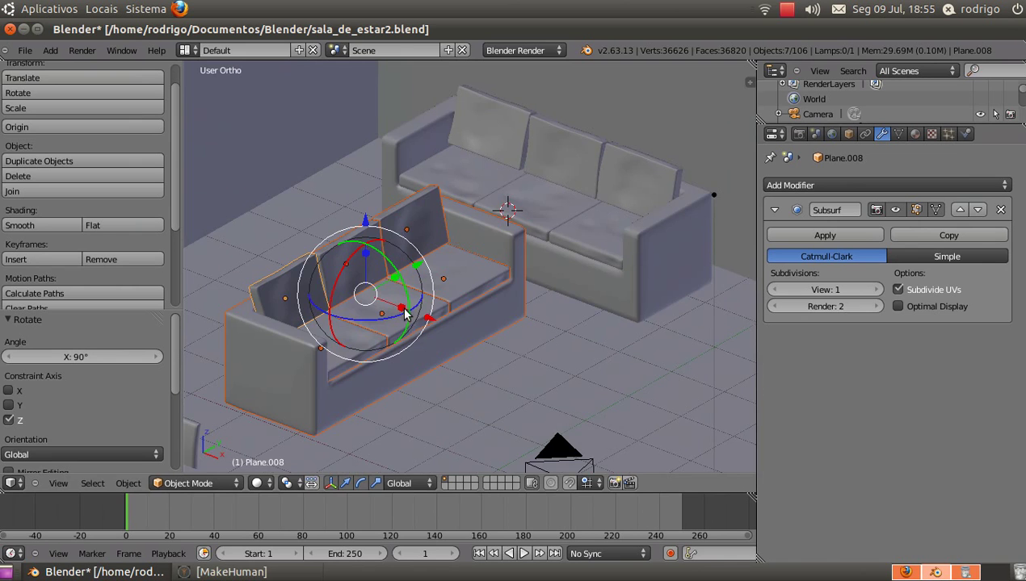
middle_click_drag(407, 314, 384, 320)
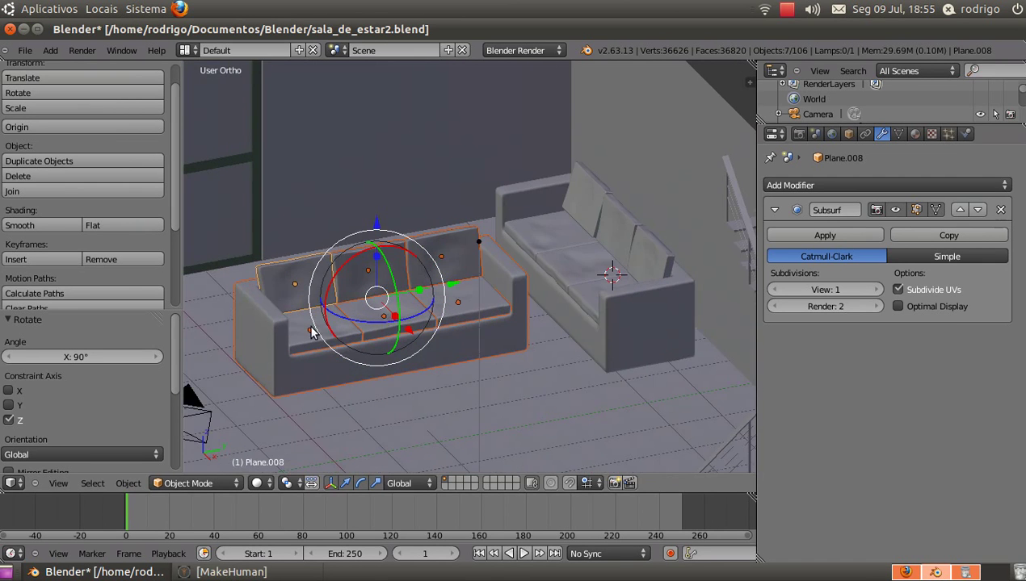
scroll(311, 332, "up", 4)
right_click(327, 302)
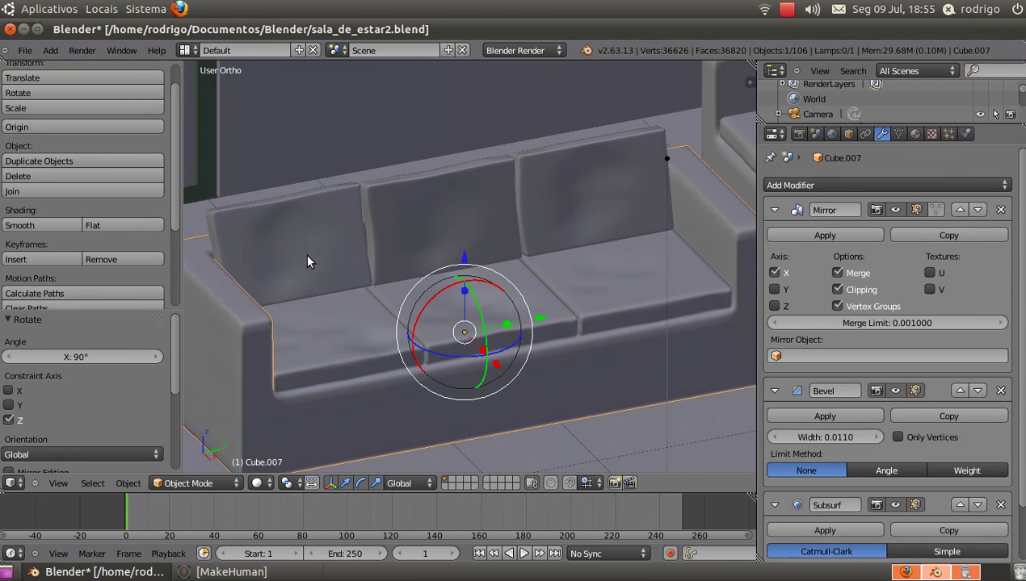
right_click(358, 353)
key("x")
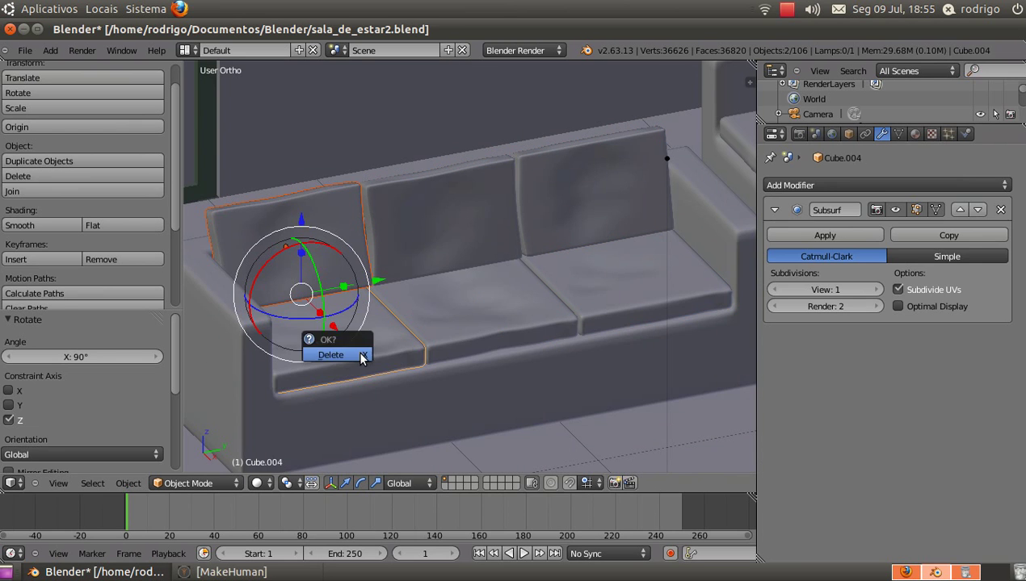
left_click(361, 355)
Select the copied sofa's body and scale it to 0.75 along Y to shorten it for two seats
right_click(248, 365)
scroll(262, 364, "down", 4)
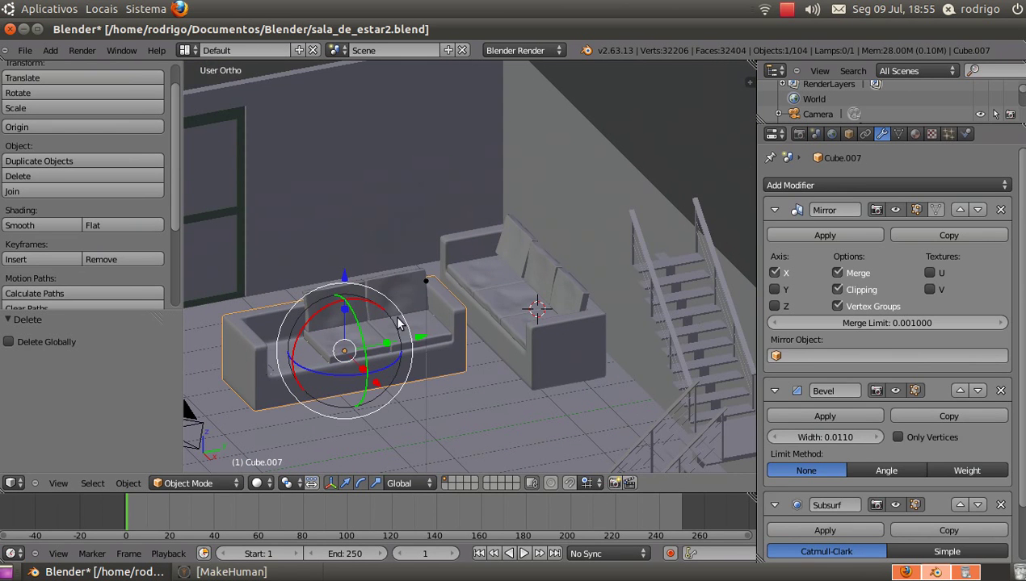
key("s")
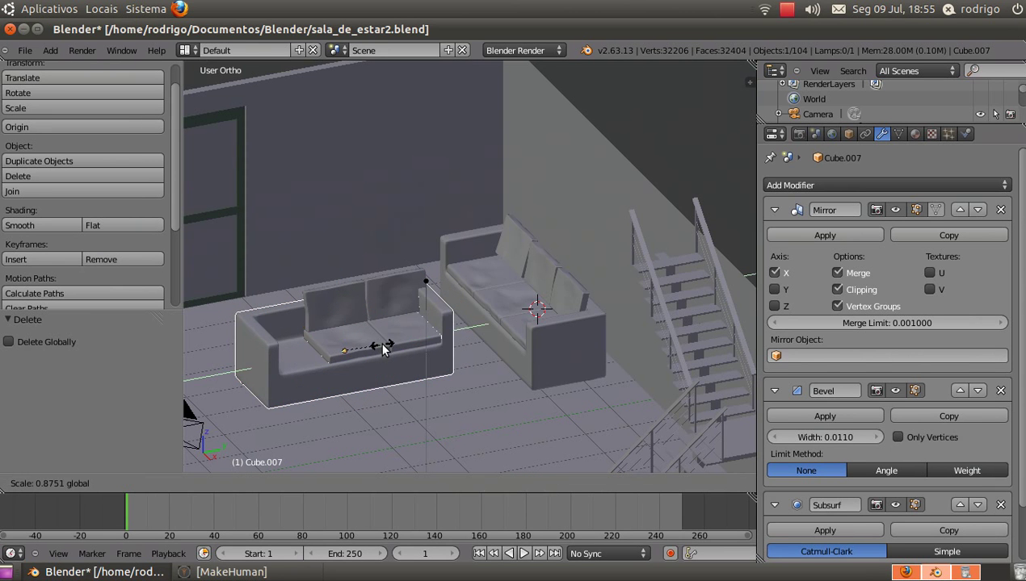
type(".75")
key("Return")
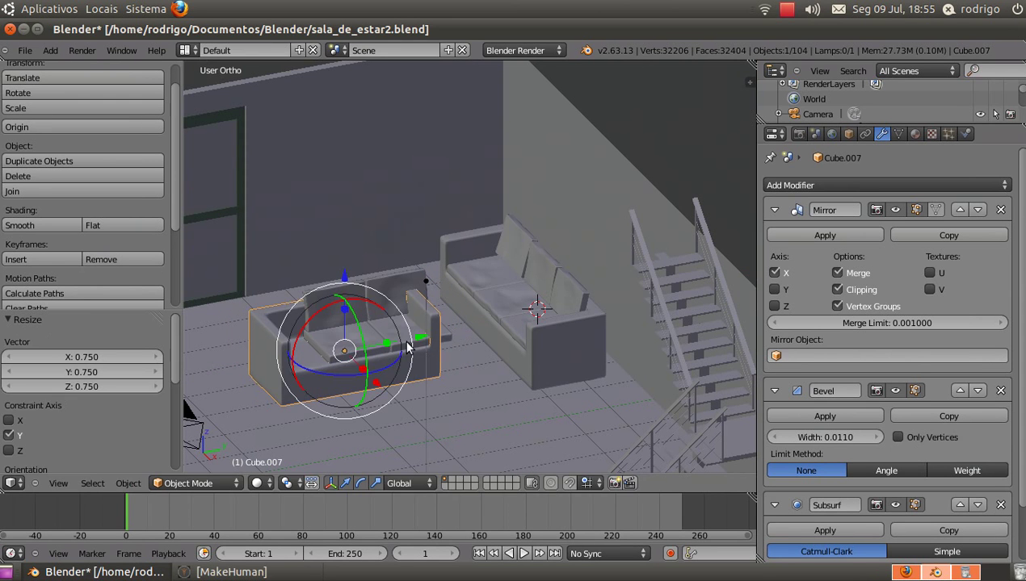
Move the shortened sofa body about 0.543 along Y to surround the two remaining seat cushions
left_click_drag(421, 343, 440, 329)
scroll(401, 351, "up", 2)
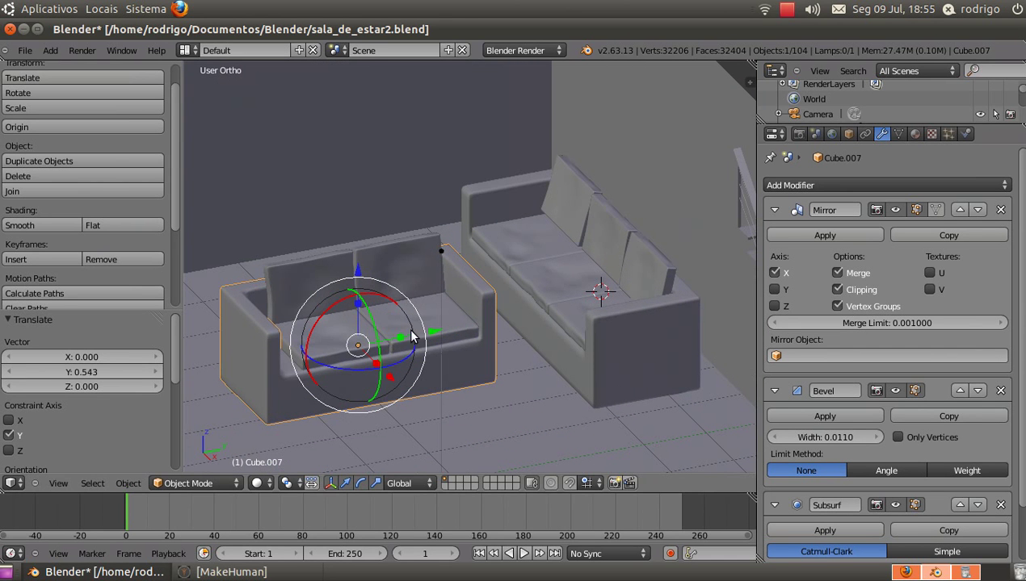
left_click(787, 10)
left_click(804, 38)
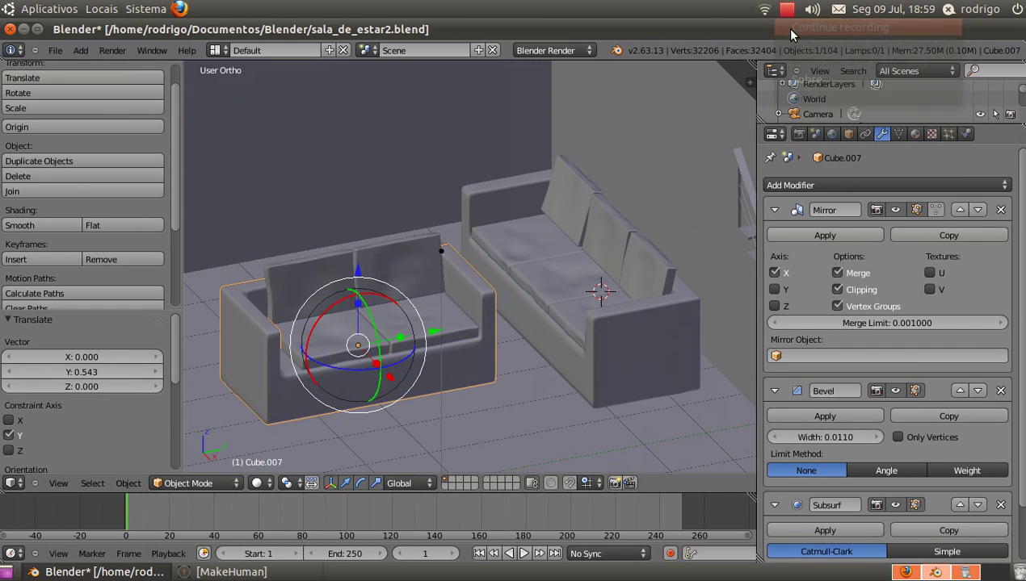
Scale the small sofa's body by about 0.963 along Y and shift it about 0.105 along Y
key("s")
left_click(400, 342)
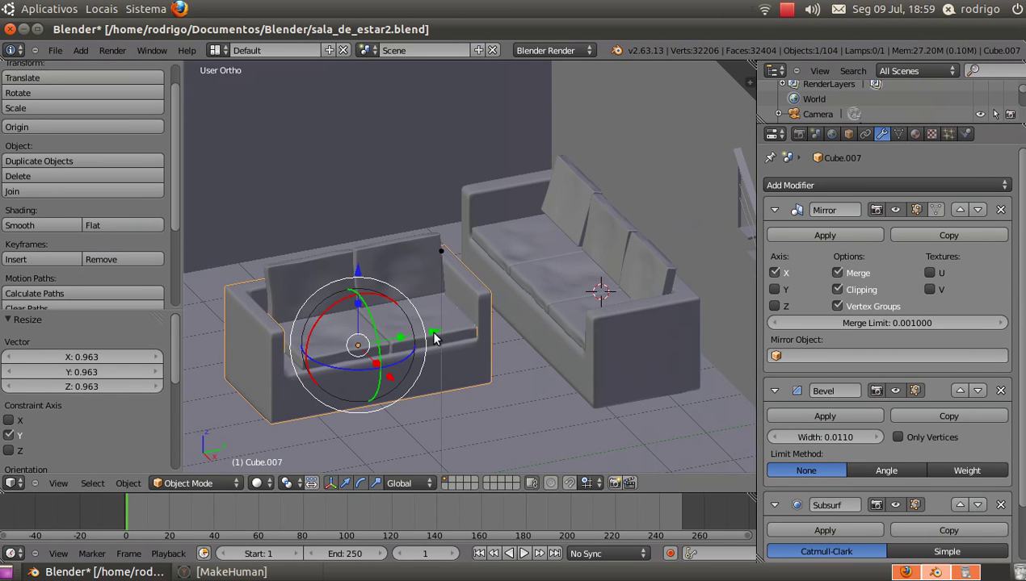
key("g")
left_click(442, 332)
Scale the small sofa's body by about 0.935 along Y to fit its armrests closer to the cushions
middle_click_drag(442, 331, 467, 295)
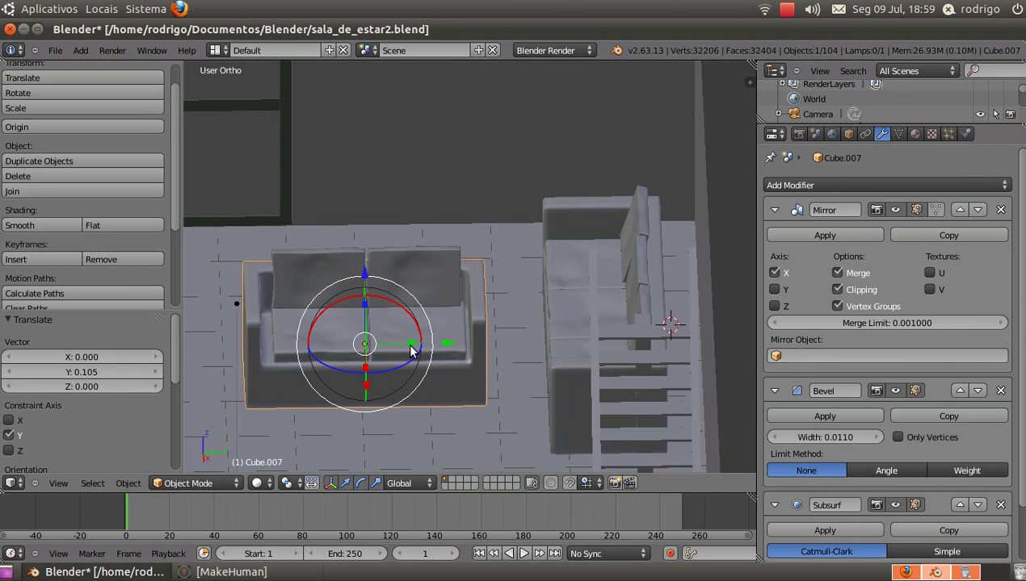
key("s")
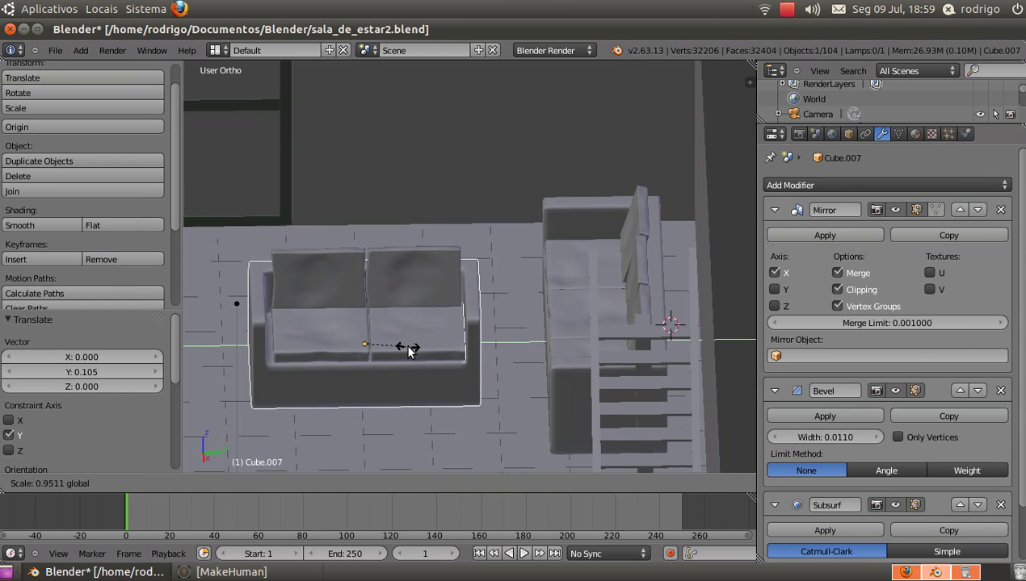
left_click(413, 349)
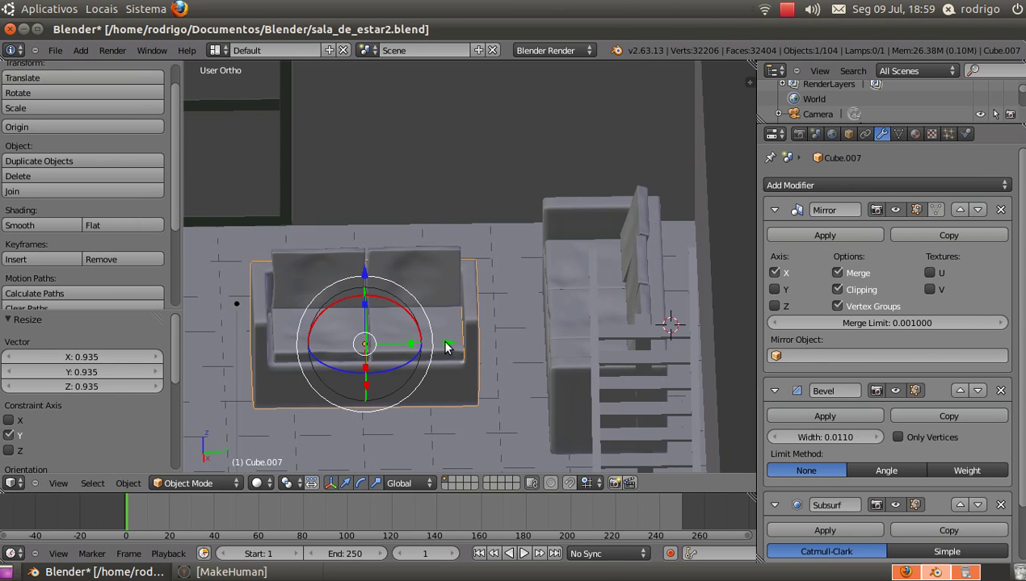
Scale the small sofa's body by about 0.985 along Y and shift it about 0.011 along Y
left_click_drag(445, 342, 444, 340)
key("s")
left_click(417, 346)
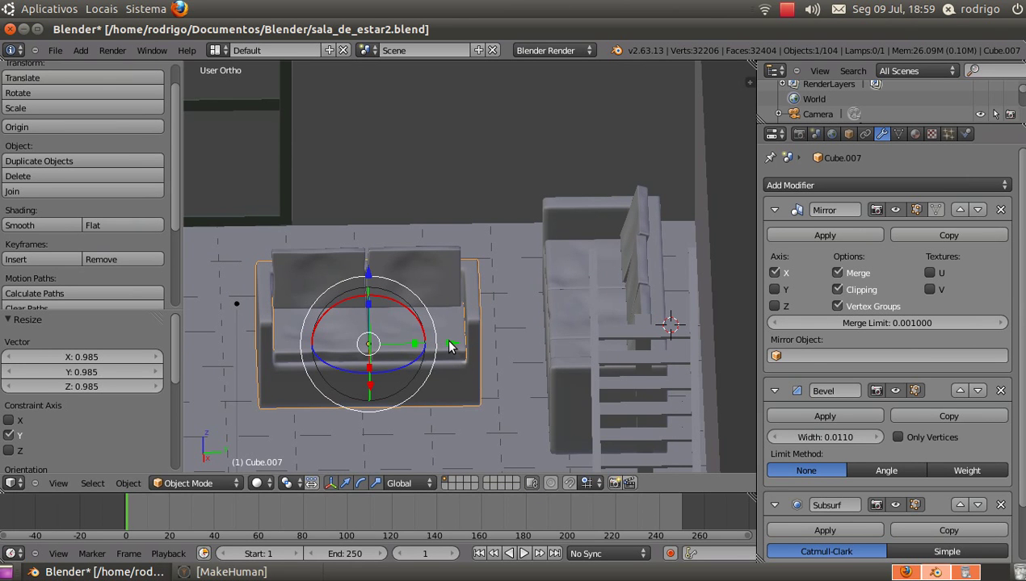
left_click_drag(450, 345, 446, 339)
Scale the small sofa's body by about 0.969 along Y and shift it about -0.015 along Y to center it around the cushions
scroll(440, 343, "up", 6)
scroll(436, 339, "down", 5)
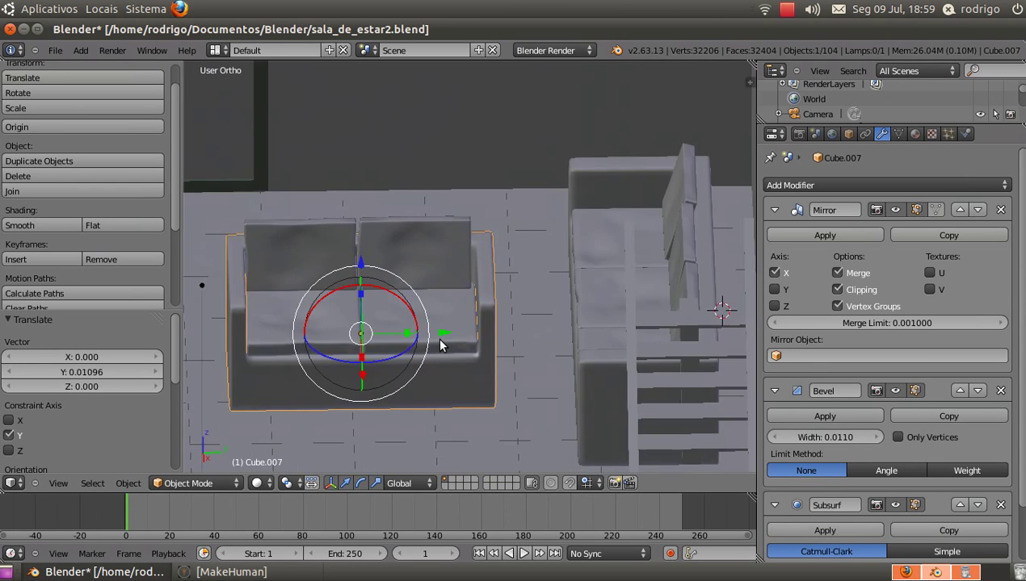
scroll(440, 340, "down", 2)
middle_click_drag(440, 340, 441, 292)
scroll(442, 301, "up", 3)
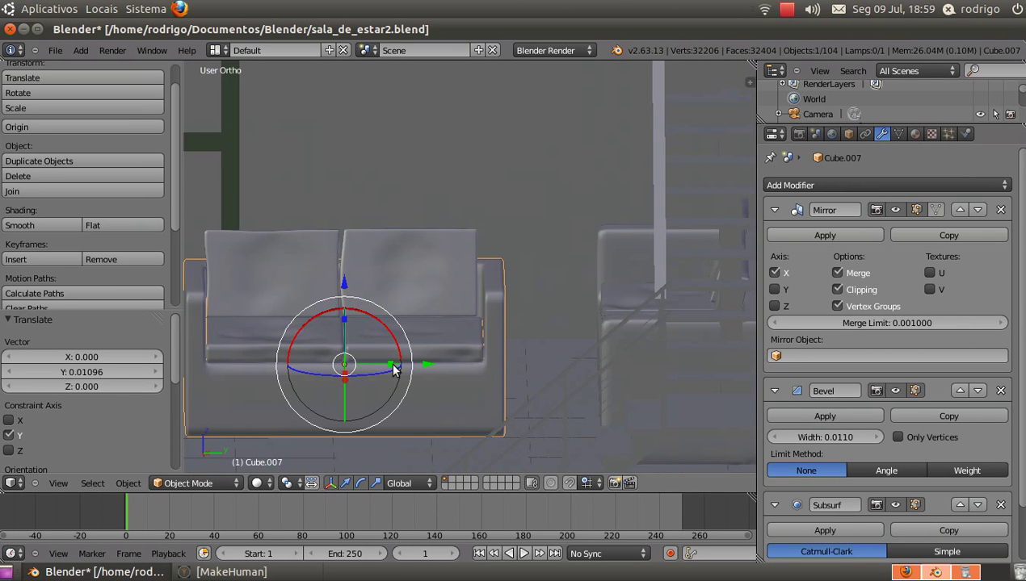
key("s")
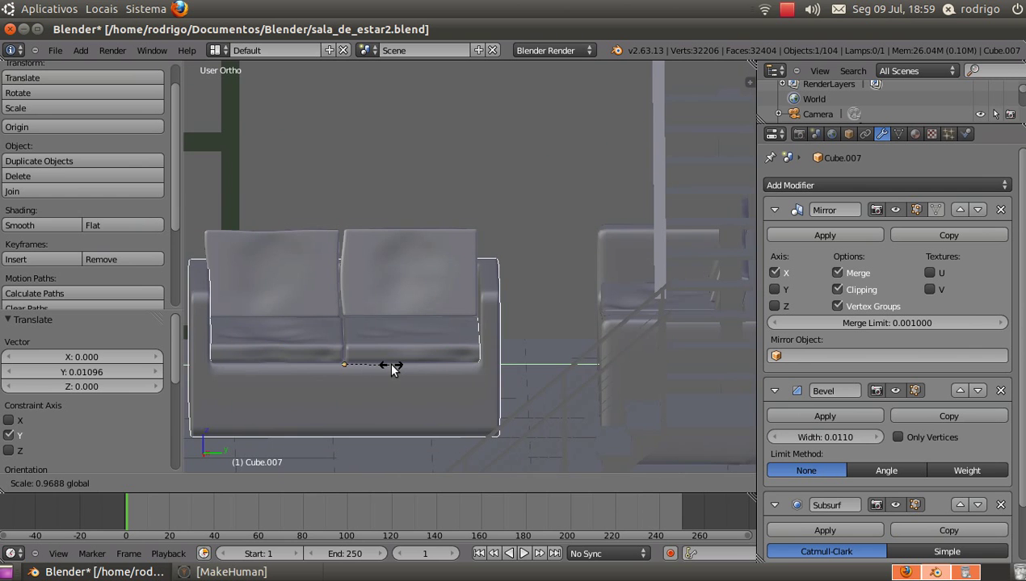
left_click(394, 368)
key("g")
key("y")
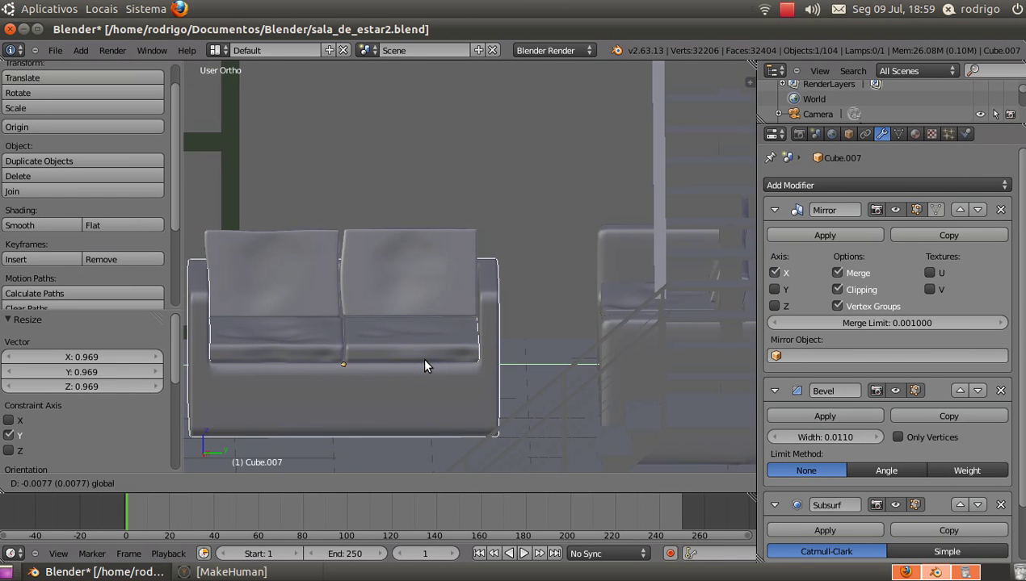
left_click(421, 358)
Add the small sofa's two back cushions to the selection with its body
middle_click_drag(423, 357, 420, 313)
right_click(274, 235, "shift")
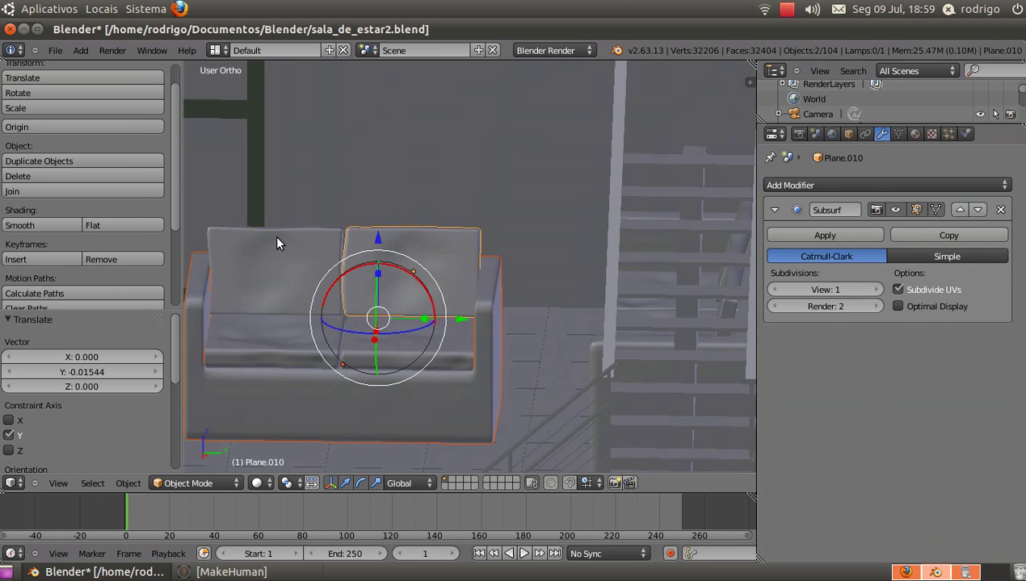
right_click(341, 437, "shift")
right_click(354, 413, "shift")
right_click(355, 413, "shift")
middle_click_drag(355, 413, 286, 394)
Try to move the selected sofa parts about -2.028 along X, then undo the move
key("g")
key("x")
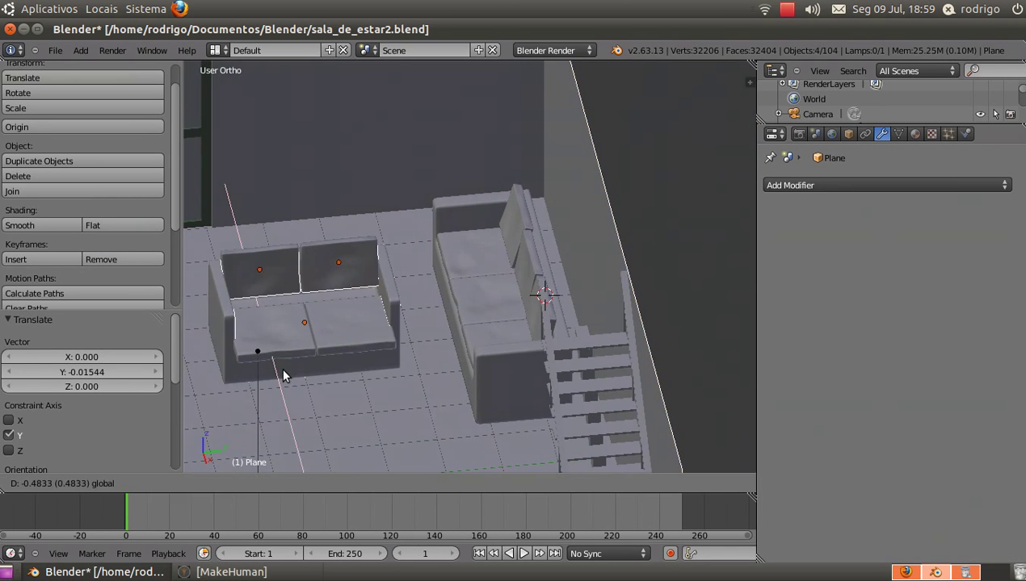
left_click(278, 331)
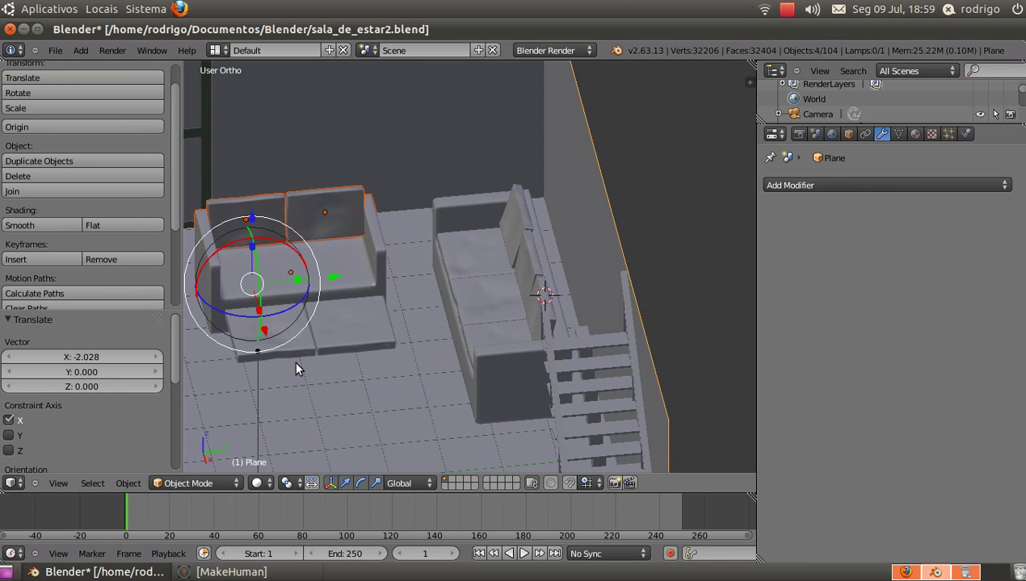
key("ctrl+z")
Add both seat cushions, exclude the room mesh from the selection, and move the small sofa about -2.377 along X
right_click(324, 334, "shift")
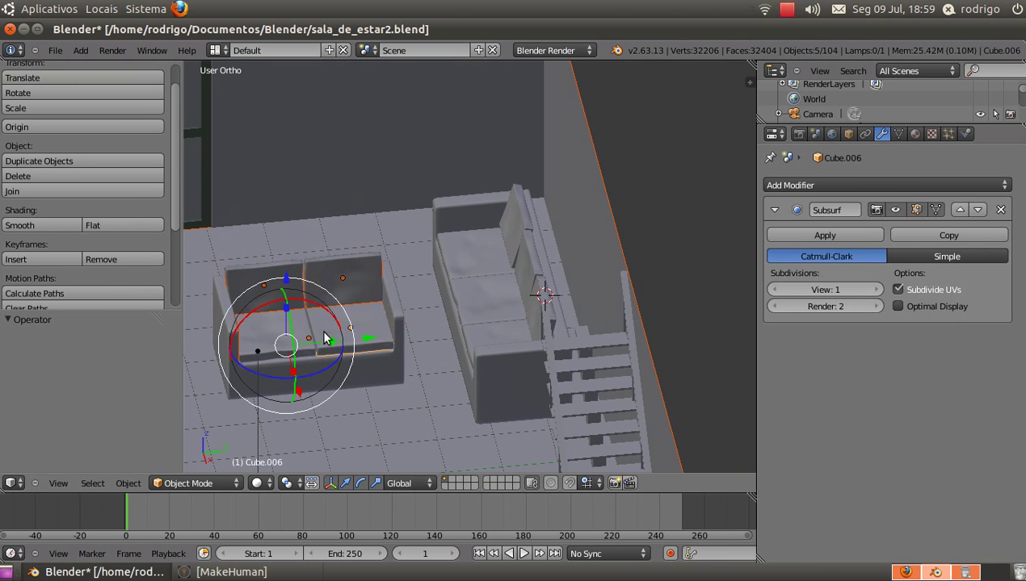
right_click(279, 342, "shift")
right_click(600, 176, "shift")
right_click(600, 177, "shift")
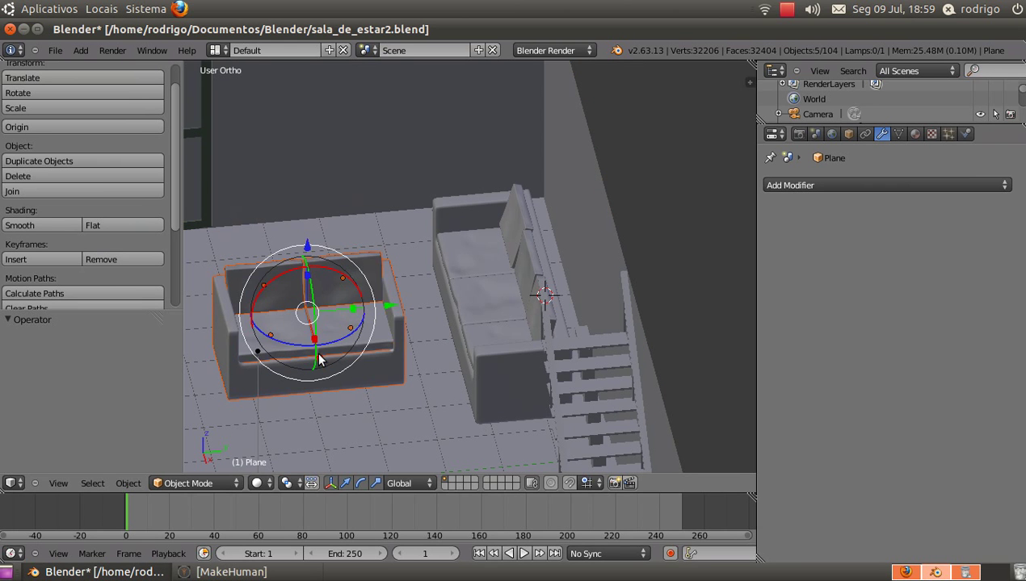
left_click_drag(318, 356, 329, 280)
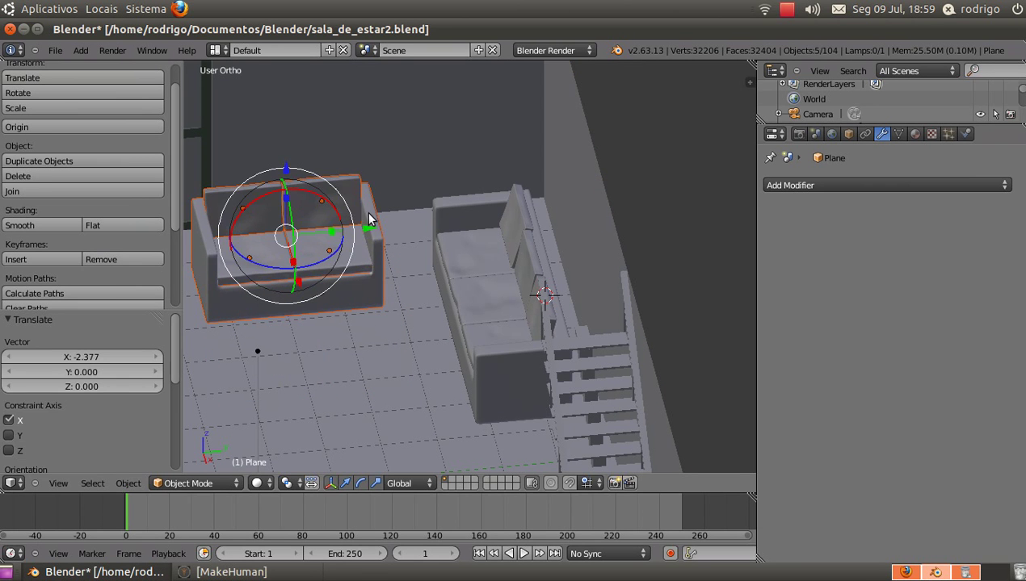
Move the small sofa about 0.665 along Y and about -1.129 along X
left_click_drag(368, 218, 399, 232)
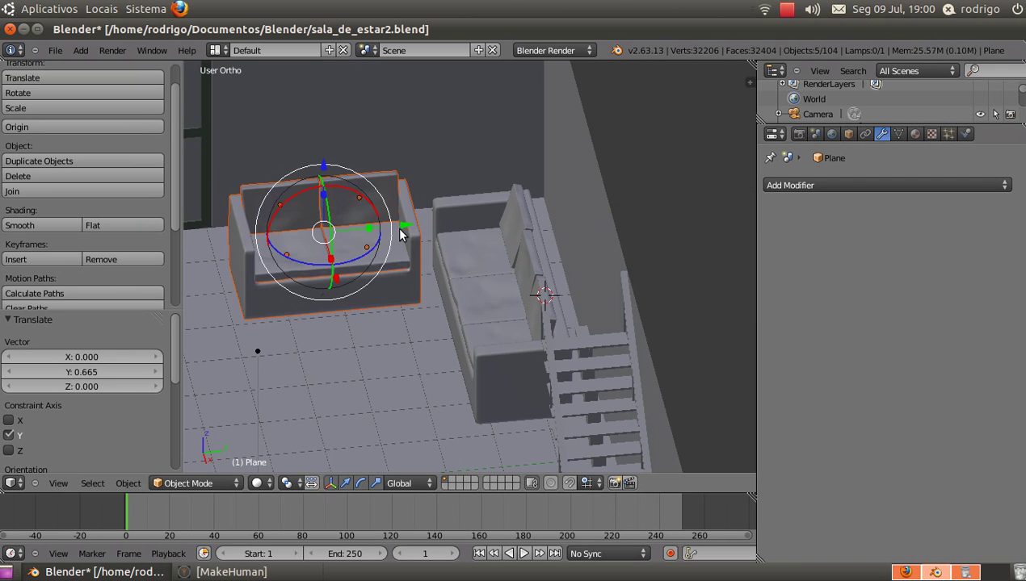
middle_click_drag(399, 232, 386, 277)
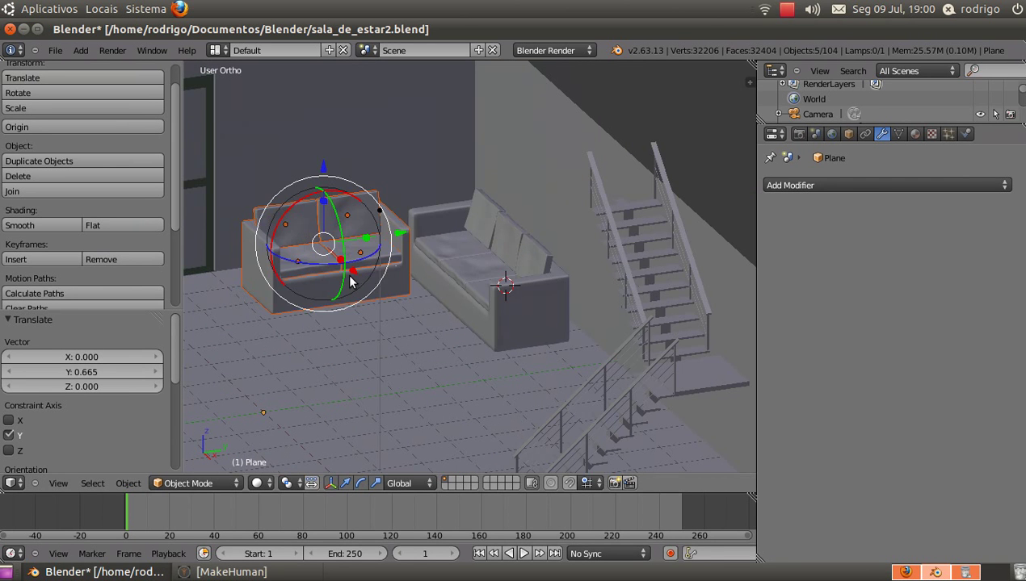
left_click_drag(351, 282, 332, 254)
Move the small sofa about 7.321 along X to the other end of the three-seat sofa
middle_click_drag(332, 254, 383, 311)
middle_click_drag(439, 232, 488, 188)
scroll(482, 198, "up", 5)
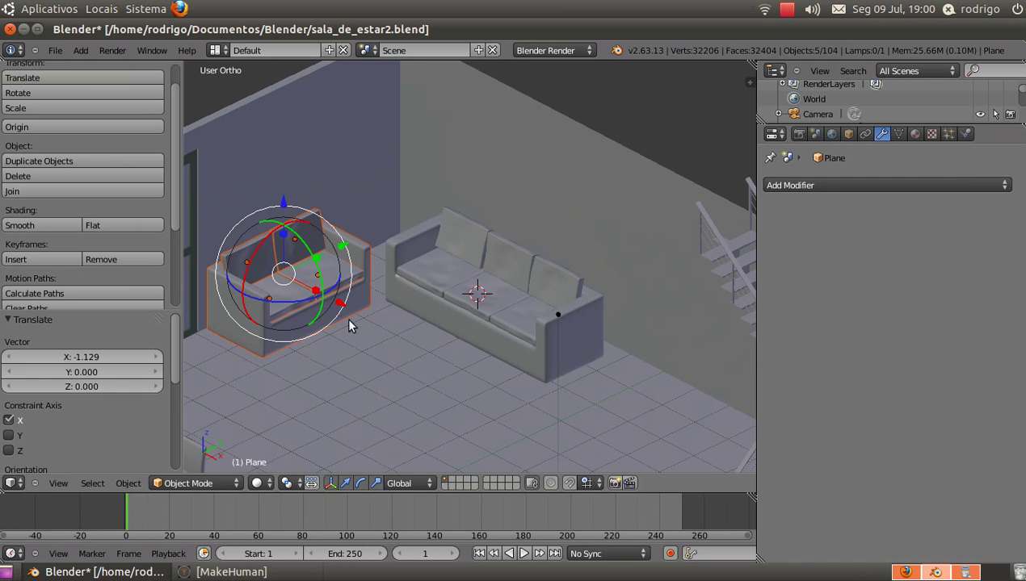
left_click_drag(341, 305, 572, 428)
Rotate the small sofa 270° around Z and move it about 3.037 along Y toward the long wall
type("z270")
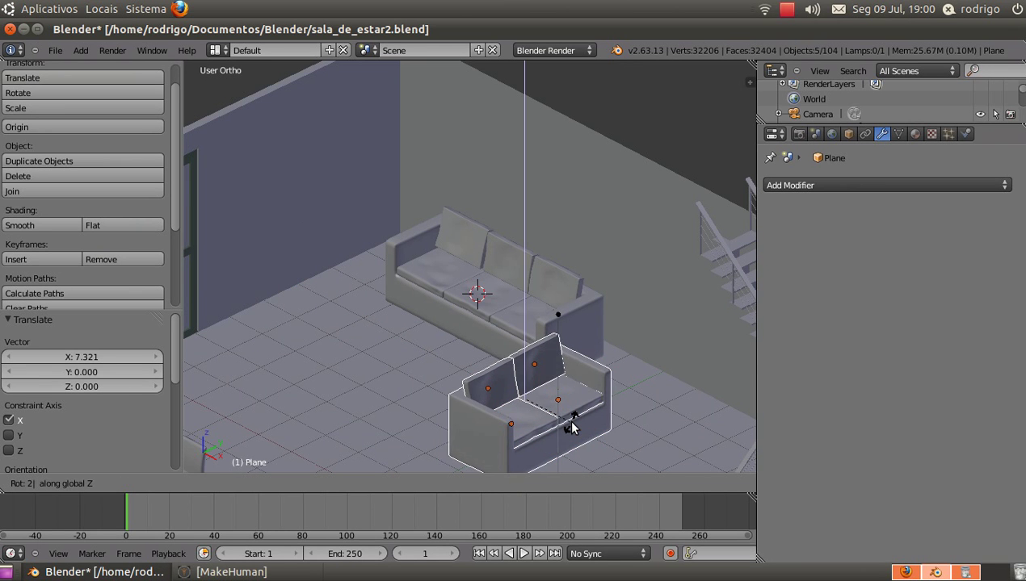
key("Return")
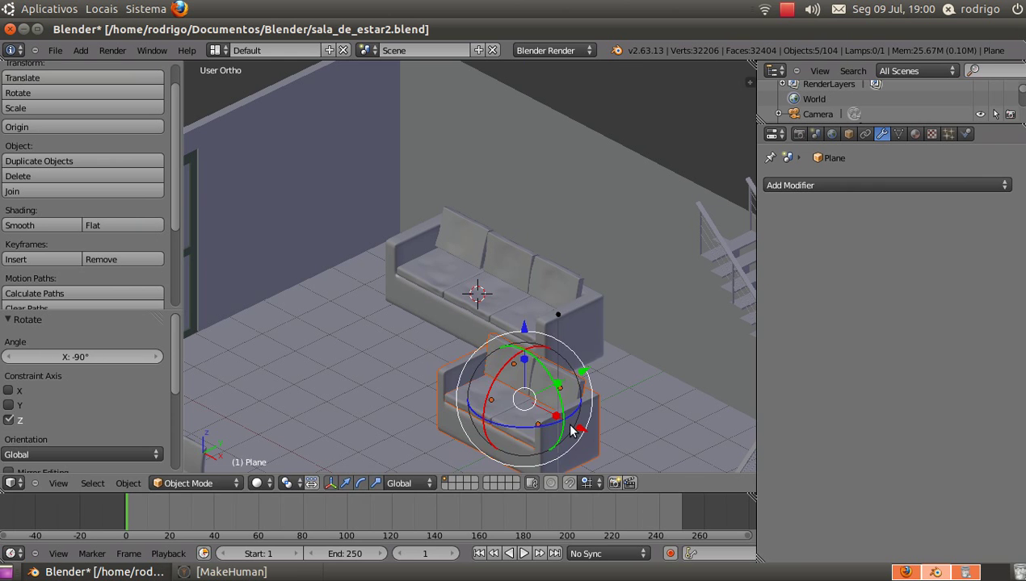
key("g")
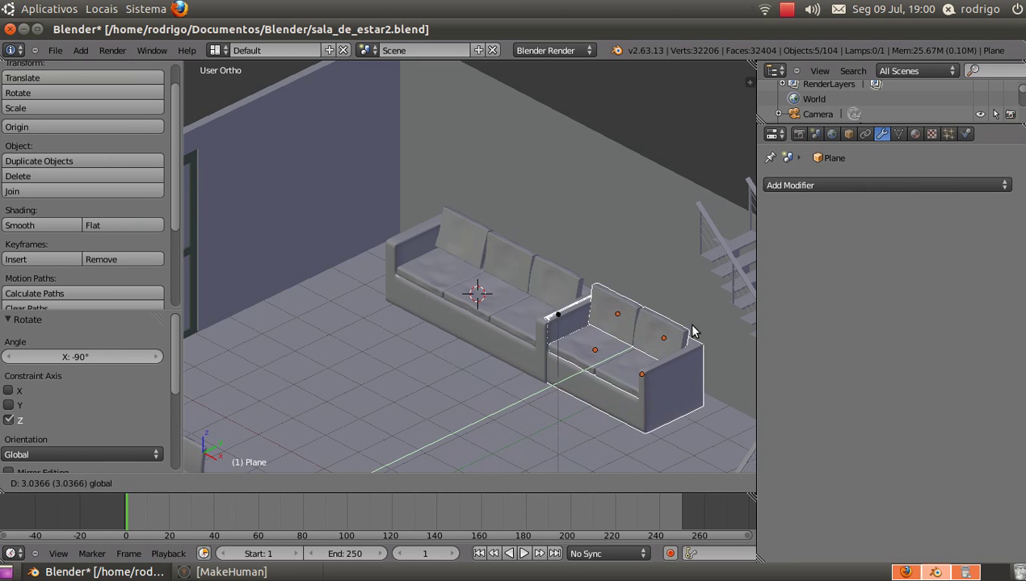
left_click(693, 331)
Select the three-seat sofa's body with all its cushions and move it about -2.196 along Y away from the wall
right_click(401, 299)
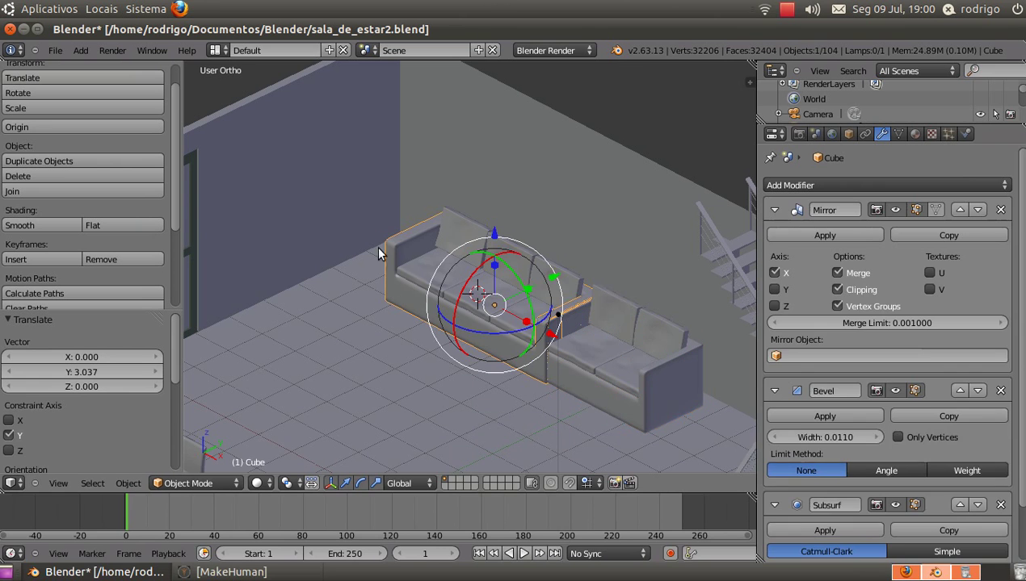
right_click(431, 252, "shift")
right_click(453, 237, "shift")
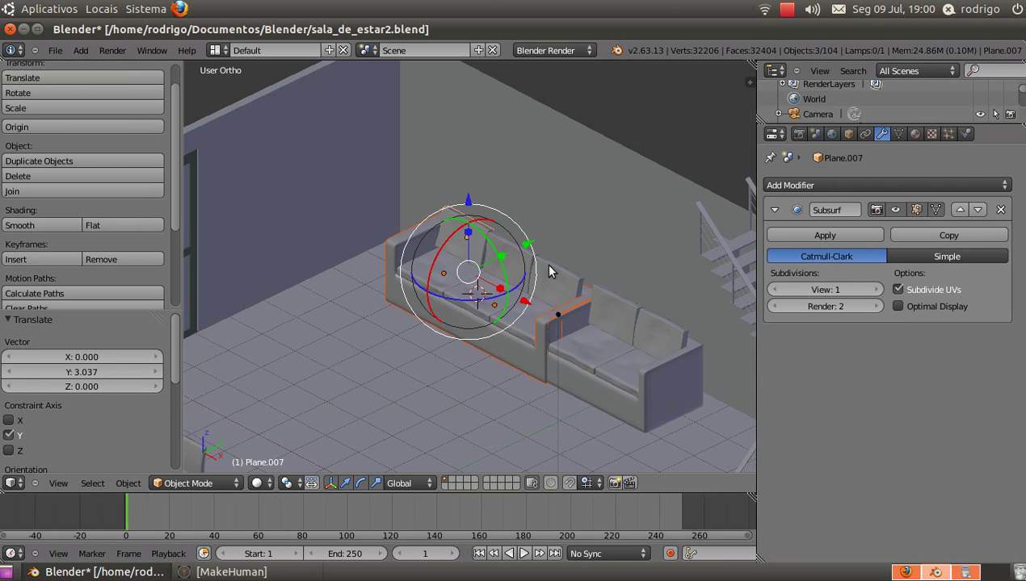
right_click(533, 293, "shift")
right_click(527, 309, "shift")
right_click(482, 311, "shift")
right_click(495, 300, "shift")
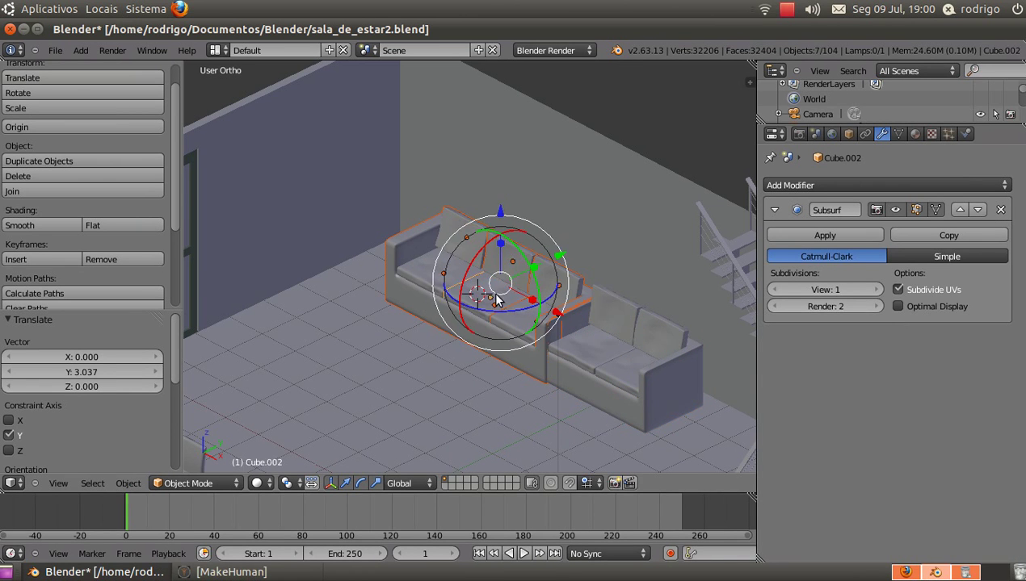
left_click_drag(559, 256, 469, 331)
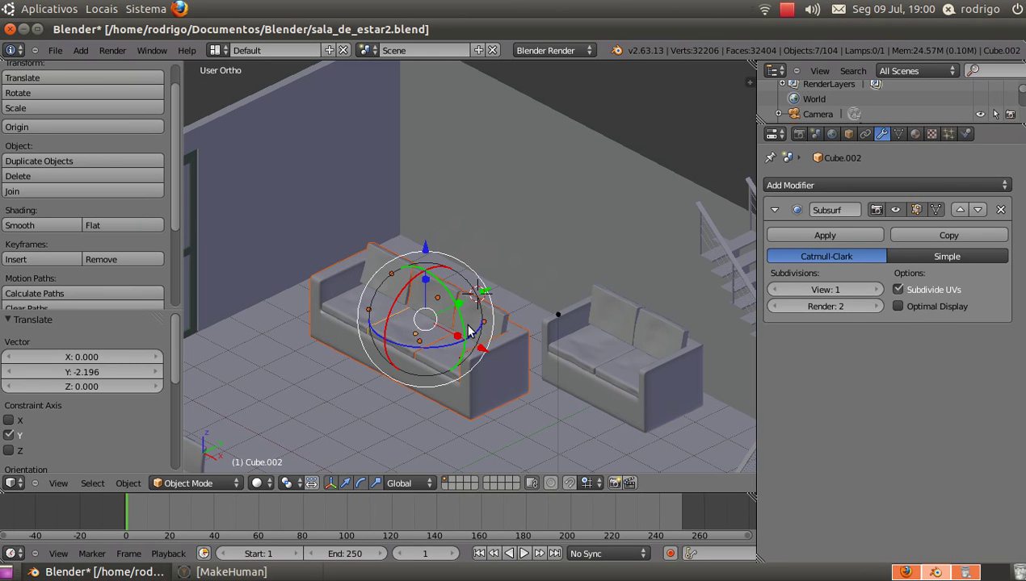
Rotate the three-seat sofa 90° around Z and move it about -3.406 along X toward the window wall
type("rz")
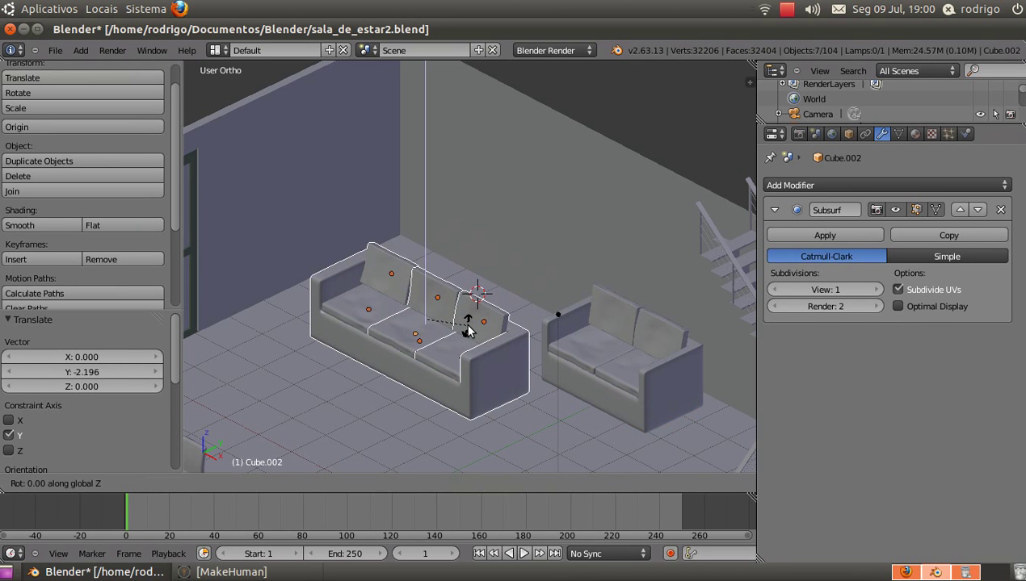
type("90")
key("Return")
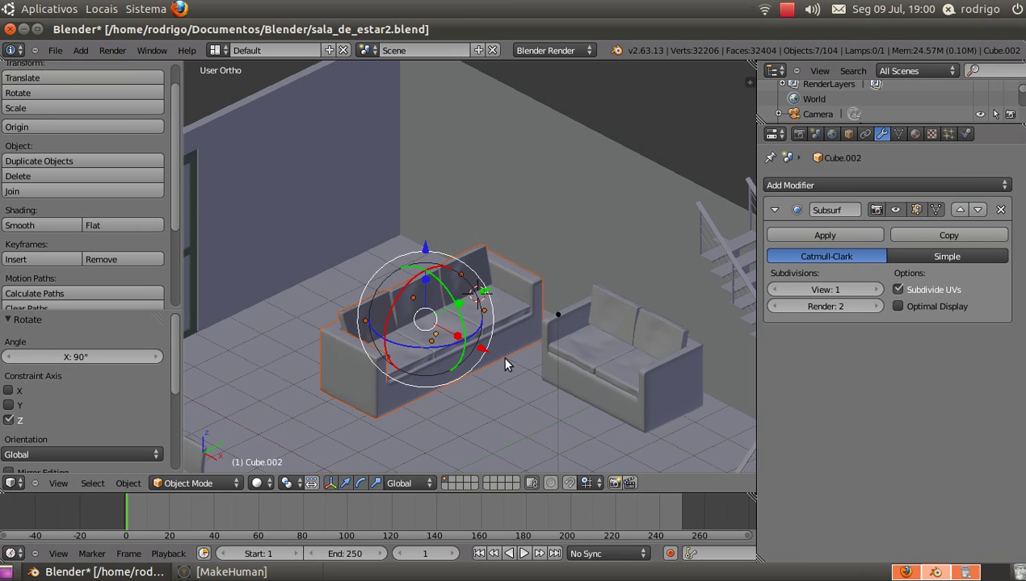
key("g")
key("x")
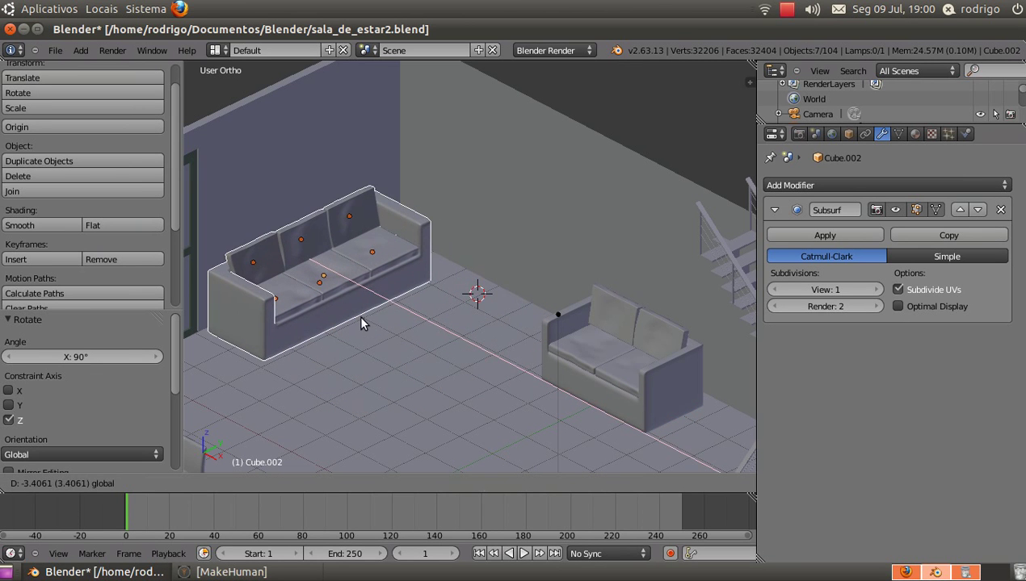
left_click(358, 315)
Move the three-seat sofa about 0.099 and a further 0.227 along Y toward the room corner
key("g")
key("y")
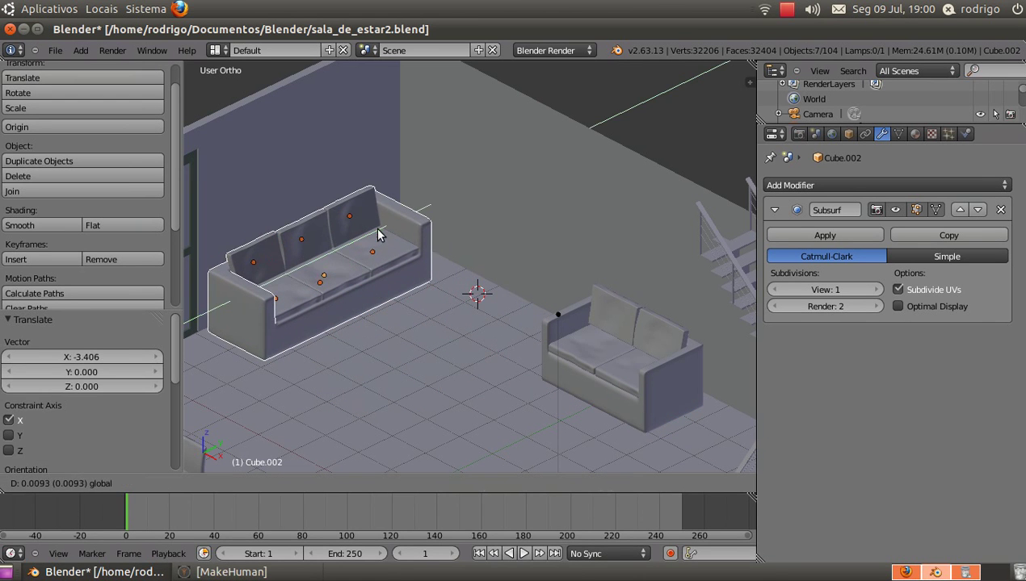
left_click_drag(380, 229, 381, 228)
middle_click_drag(381, 228, 349, 287)
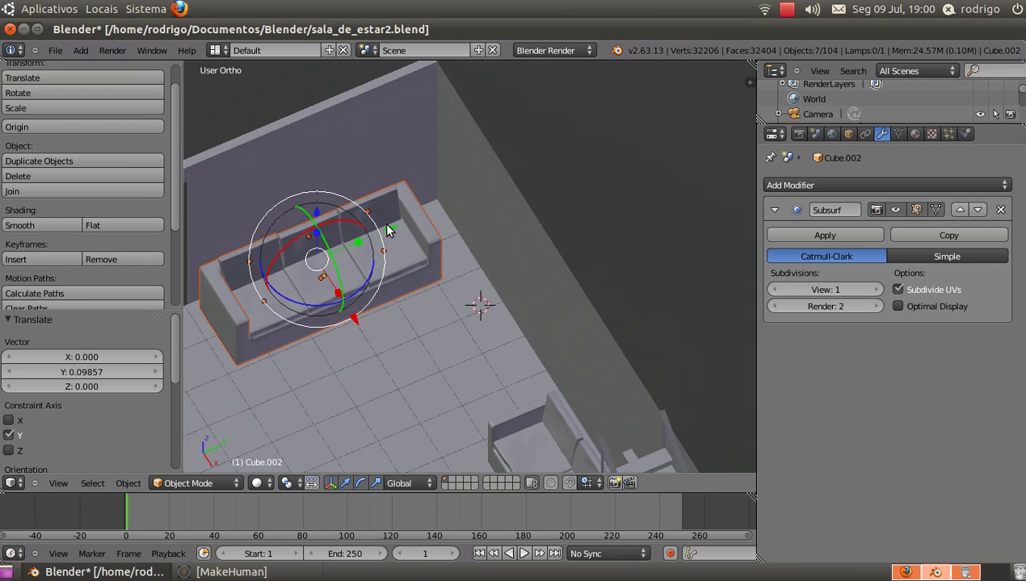
left_click_drag(383, 223, 397, 224)
left_click(398, 226)
Select the small sofa's body with all its cushions and move it about -3.045 along X toward the three-seat sofa
middle_click_drag(398, 226, 585, 350)
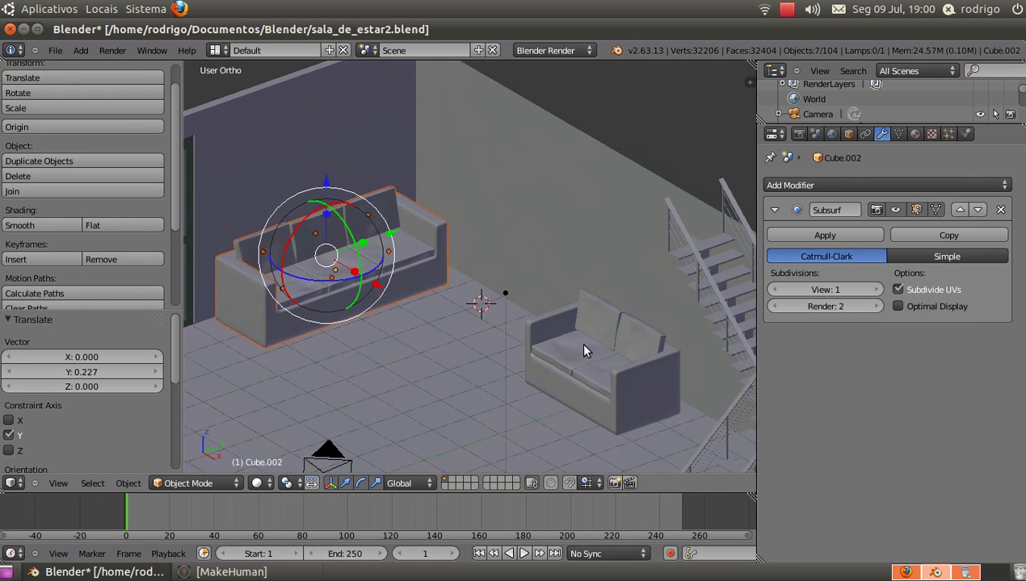
right_click(544, 352)
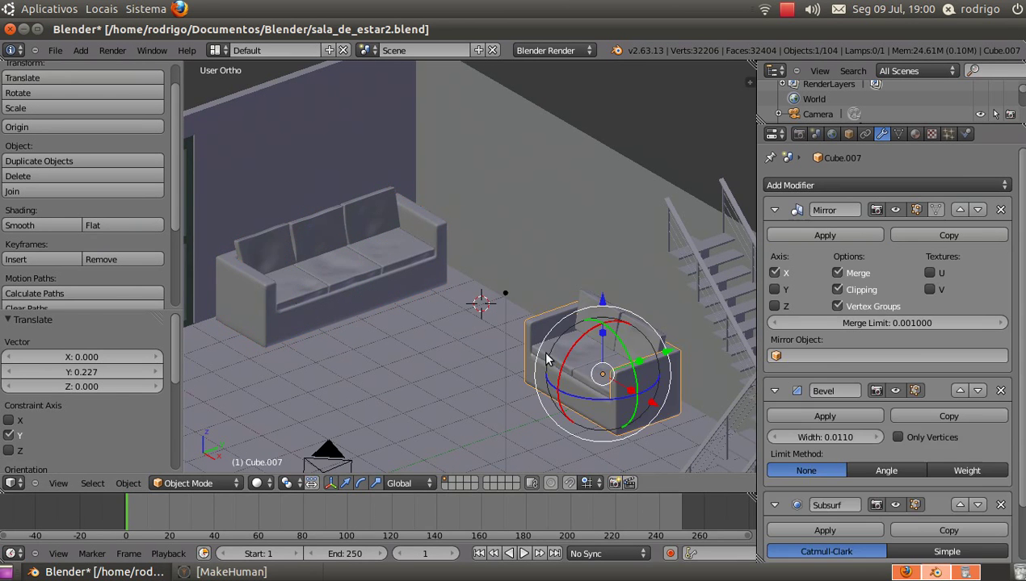
right_click(594, 320, "shift")
right_click(621, 337, "shift")
right_click(603, 368, "shift")
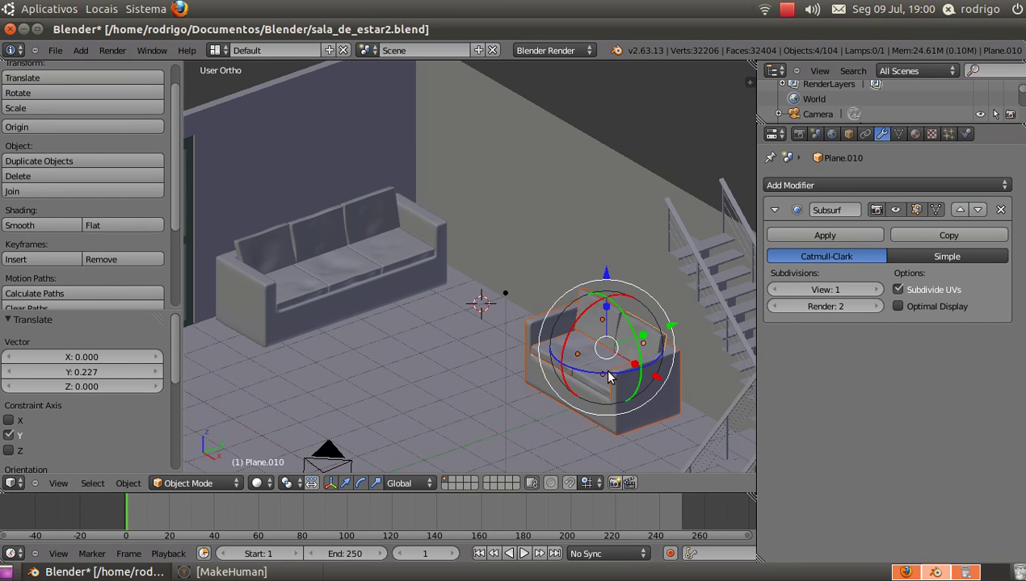
right_click(609, 373, "shift")
left_click_drag(656, 378, 557, 353)
Add a plane mesh and move it about -3.382 along Y to the floor area in front of the three-seat sofa
middle_click_drag(557, 353, 410, 382)
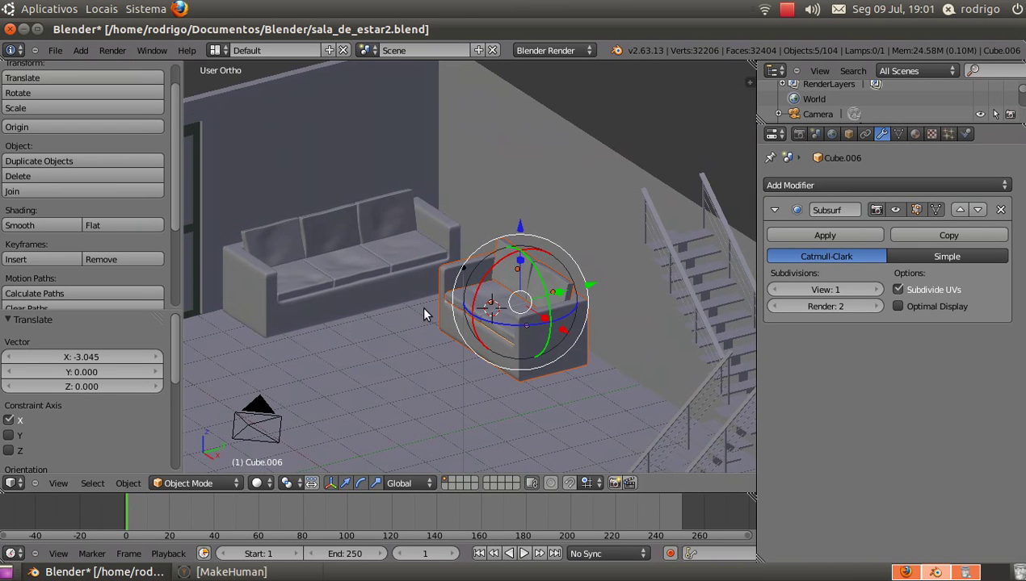
middle_click_drag(393, 327, 472, 424)
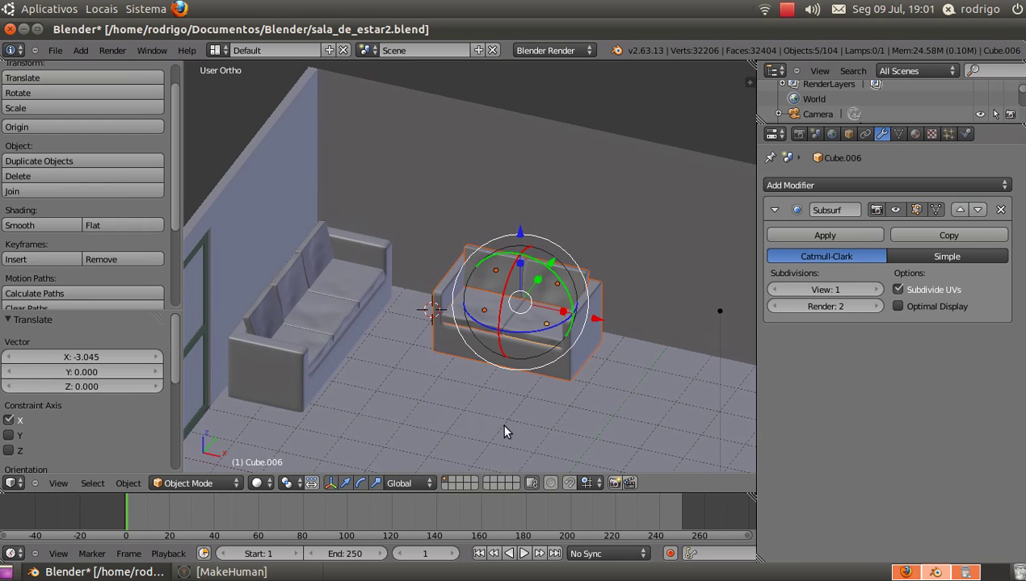
key("shift+a")
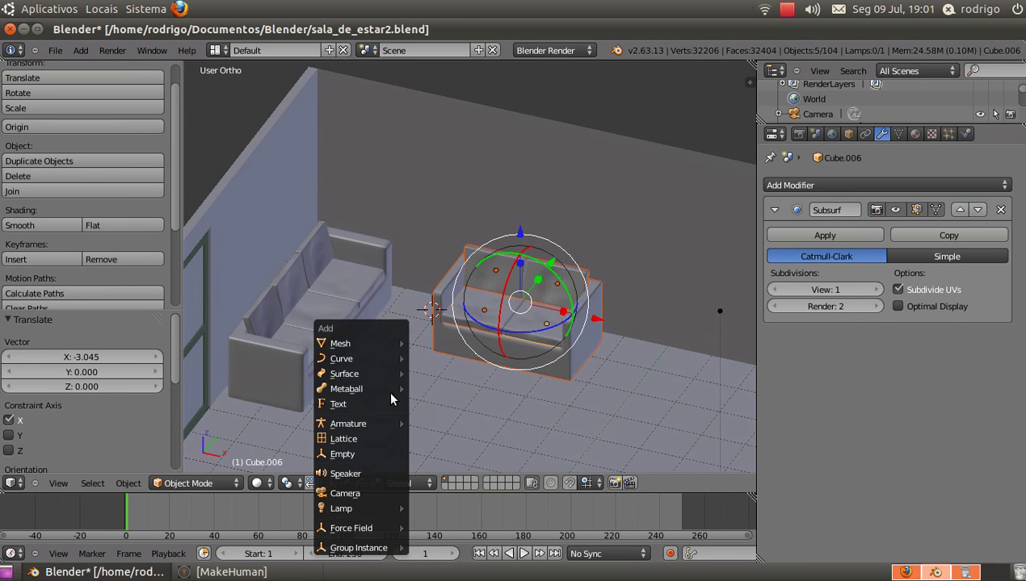
mouse_move(372, 356)
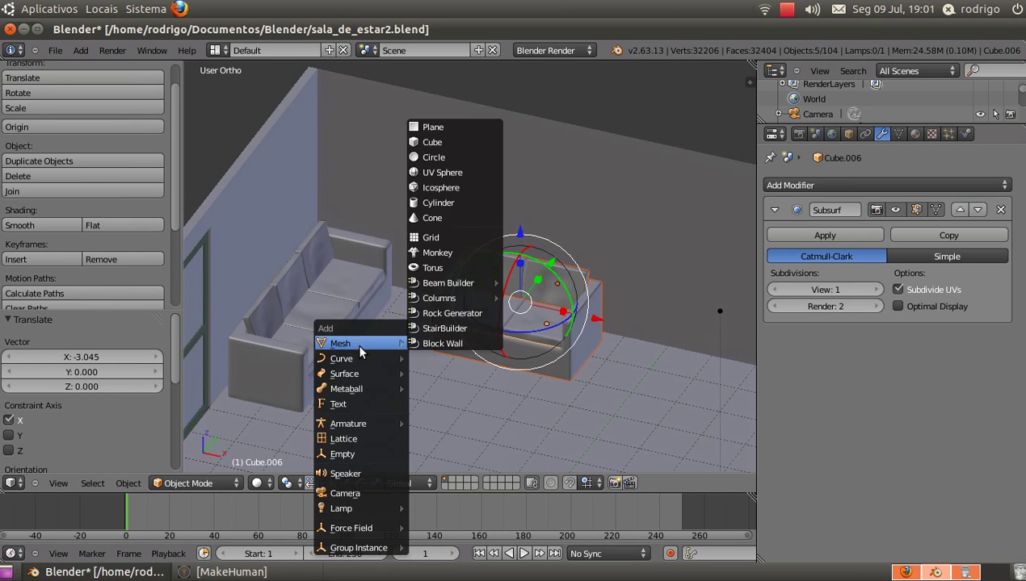
left_click(450, 126)
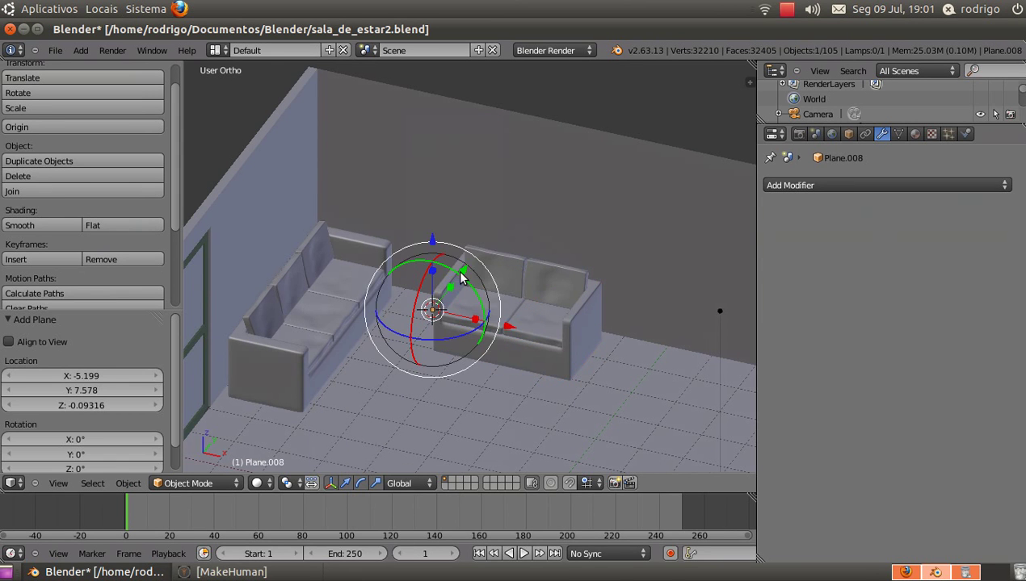
key("g")
left_click_drag(426, 367, 424, 369)
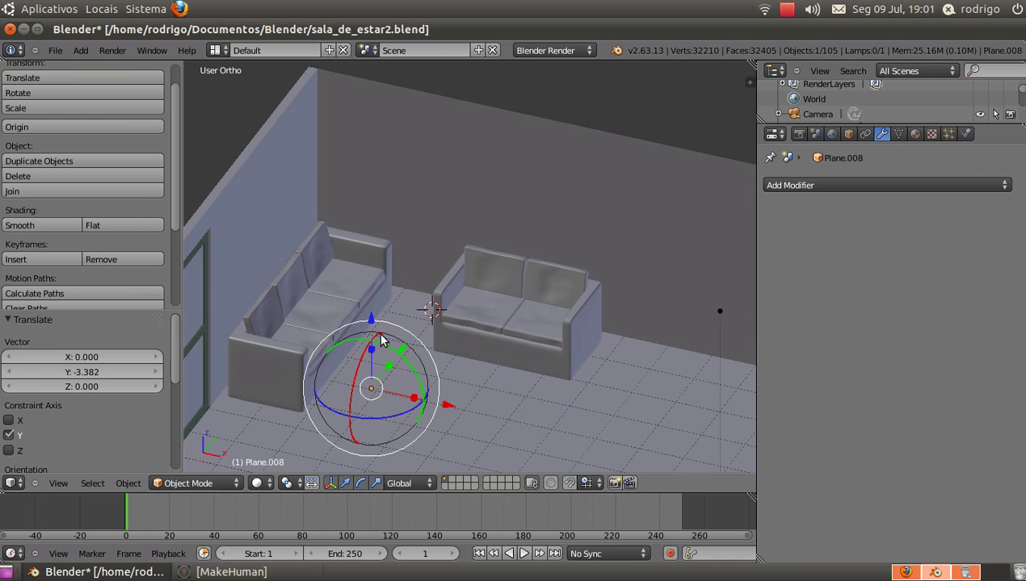
Raise the plane off the floor and move it about 1.944 along X toward the front of the two-seat sofa
left_click_drag(371, 321, 369, 279)
left_click_drag(429, 365, 492, 378)
key("g")
key("x")
left_click(523, 396)
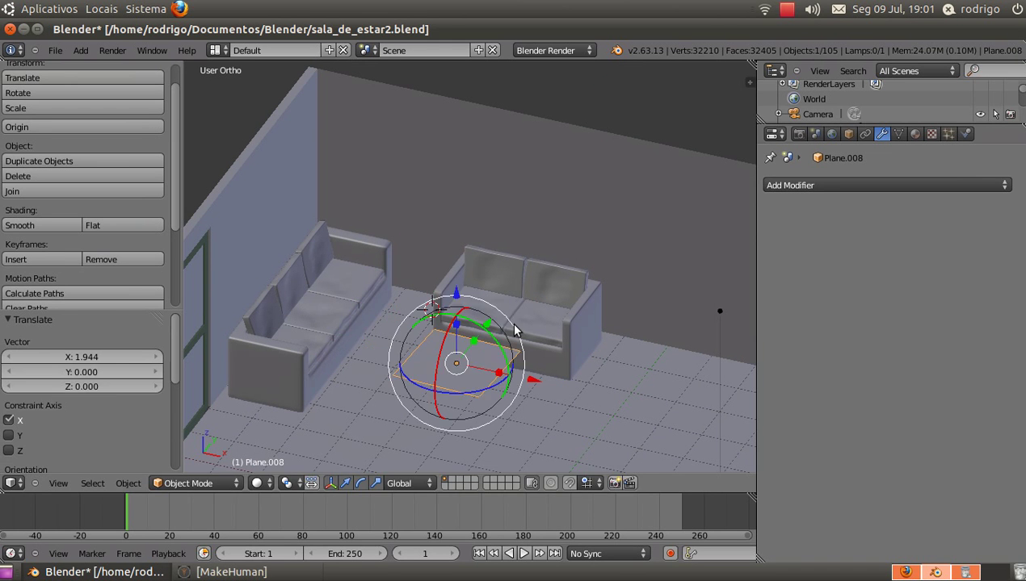
Move the plane about -0.217 along Y and scale it along Y to about 0.607
middle_click_drag(516, 330, 459, 349)
left_click_drag(523, 334, 509, 336)
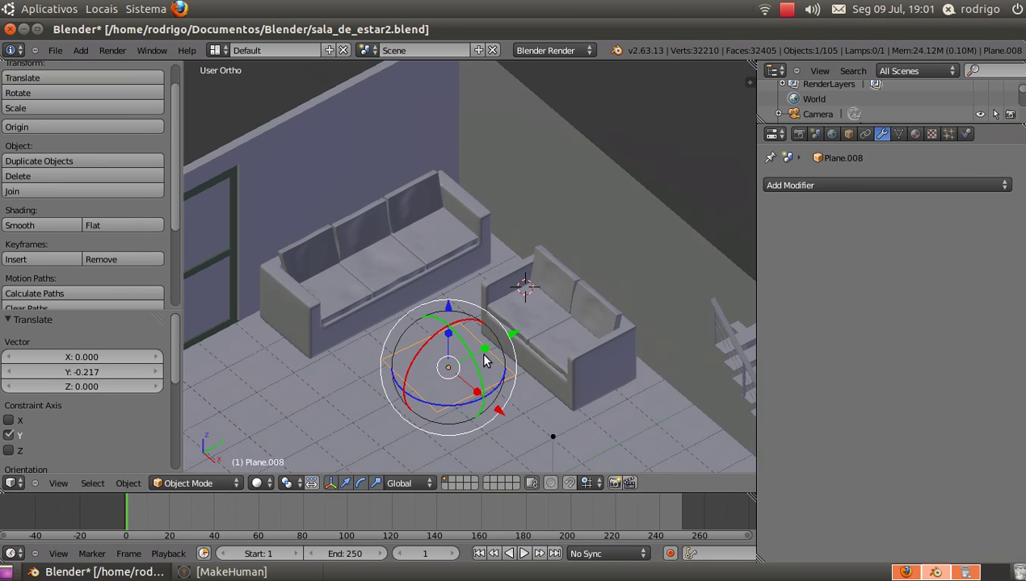
key("s")
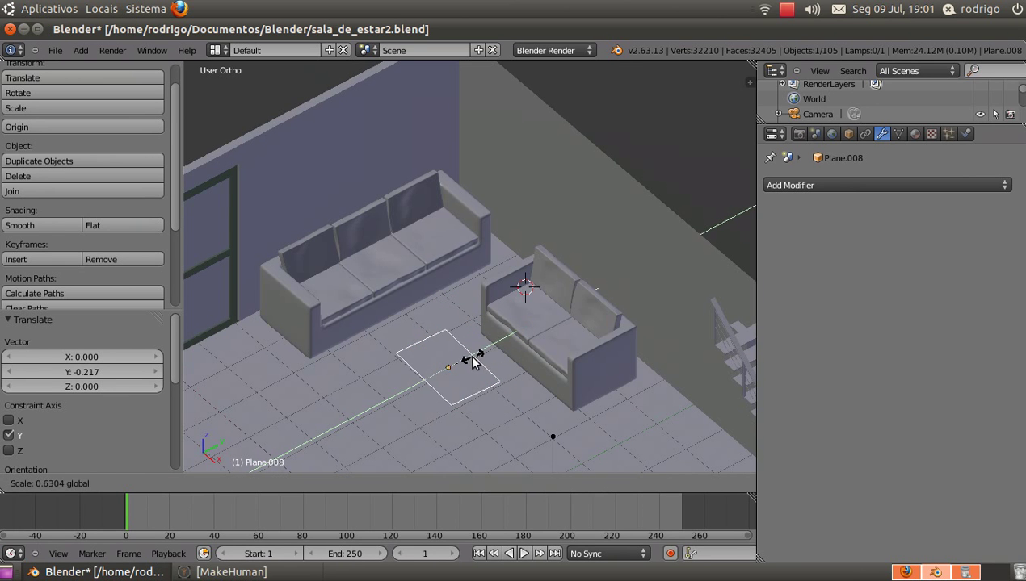
left_click(470, 355)
Extrude the plane's face about 0.087 downward along Z to form a thin tabletop slab
middle_click_drag(446, 413, 460, 366)
scroll(442, 374, "up", 4)
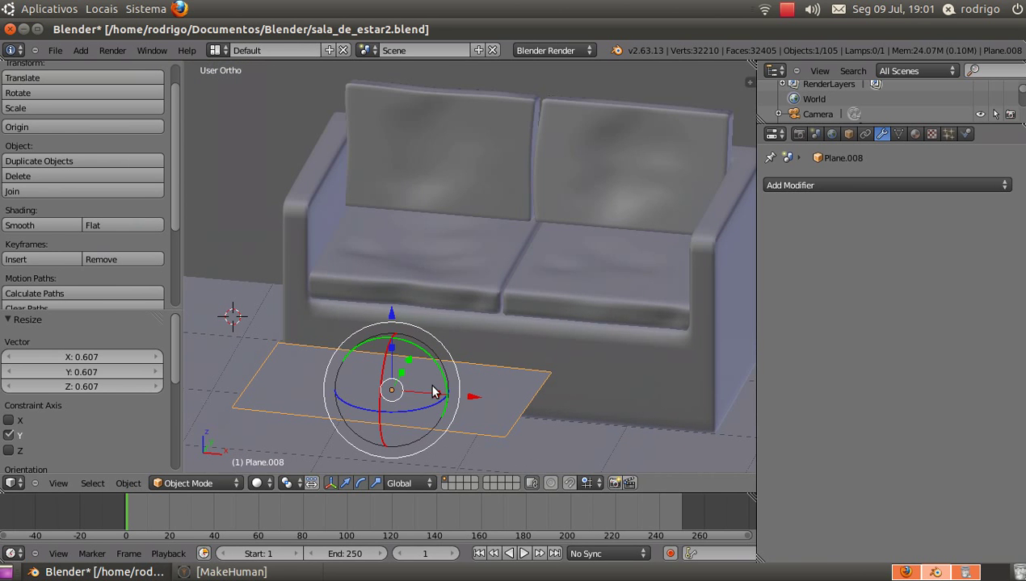
key("Tab")
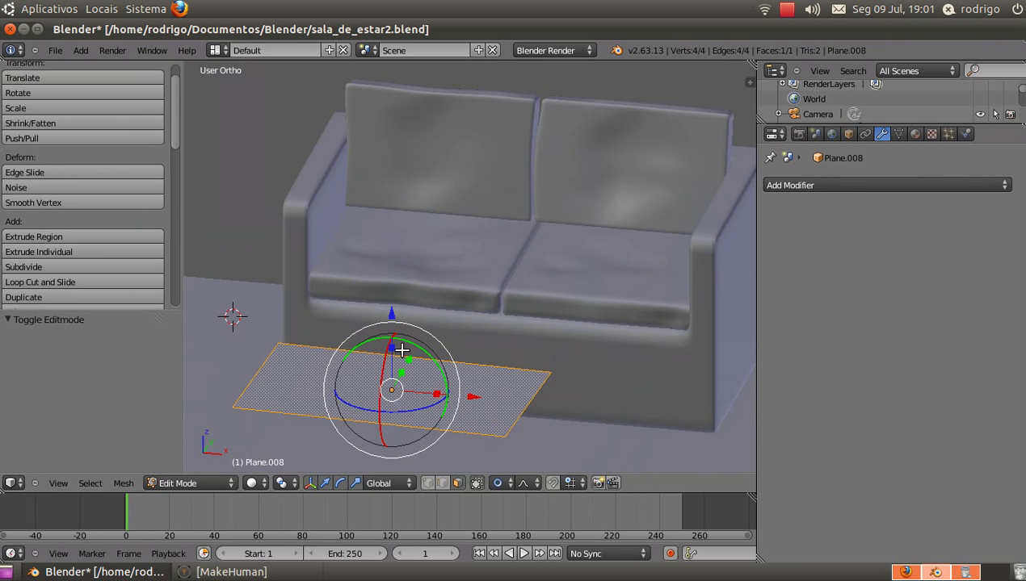
key("e")
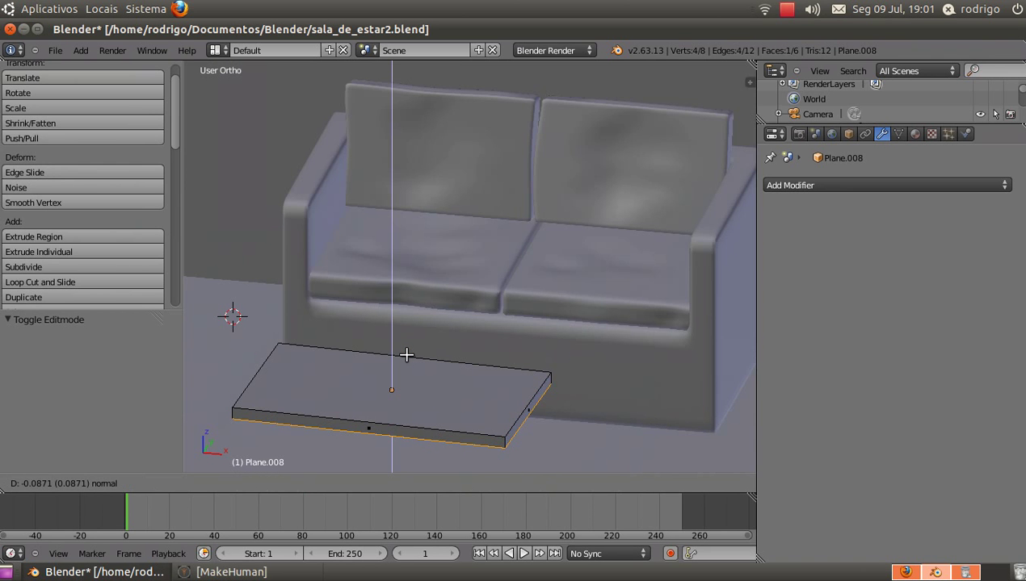
left_click(407, 355)
scroll(428, 364, "down", 4)
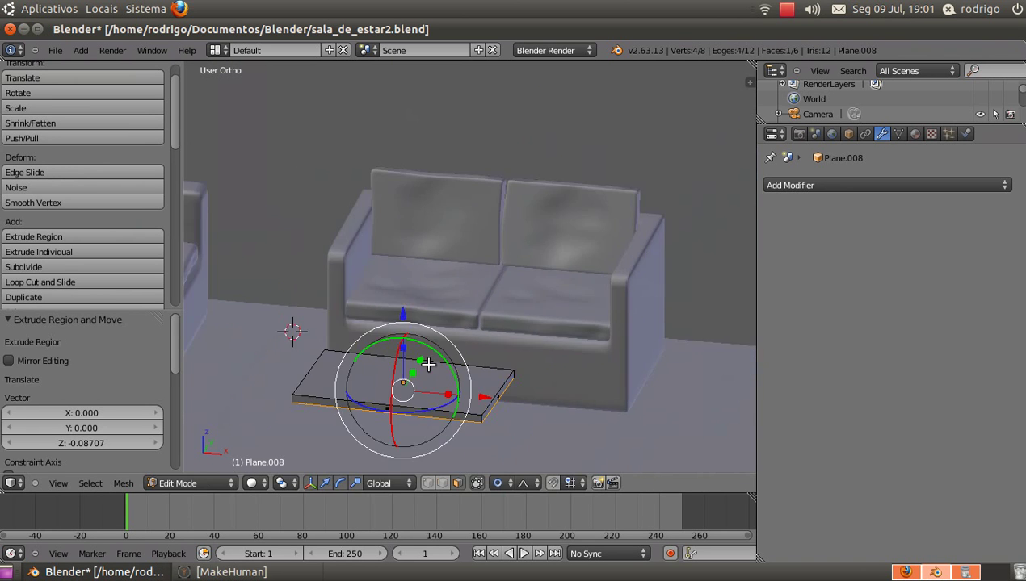
middle_click_drag(427, 364, 415, 340)
key("Tab")
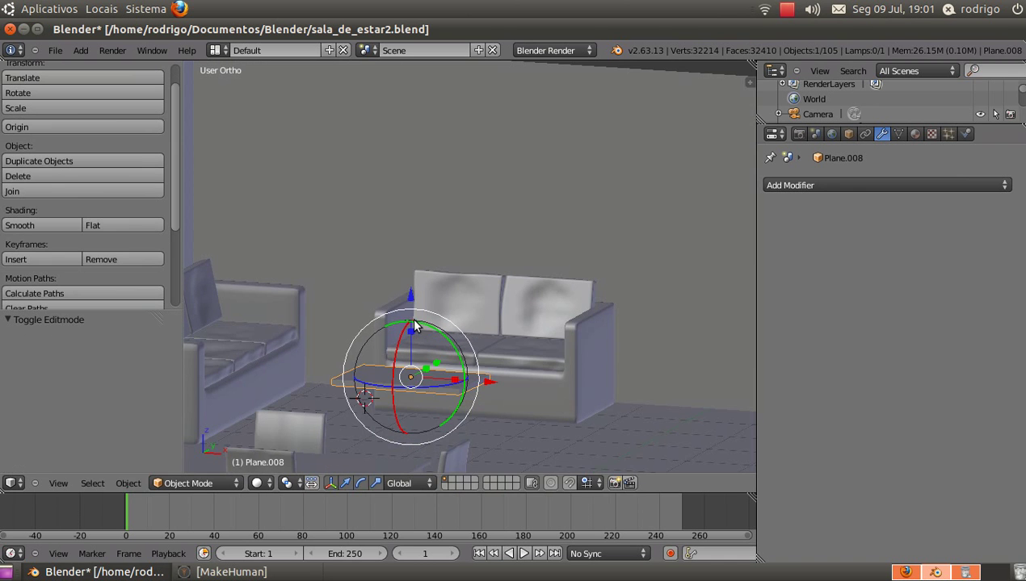
Lower the tabletop slab about 0.429 along Z and move it about 0.365 along Y
left_click_drag(409, 296, 420, 338)
middle_click_drag(420, 337, 374, 340)
scroll(393, 365, "down", 6)
scroll(374, 340, "up", 6)
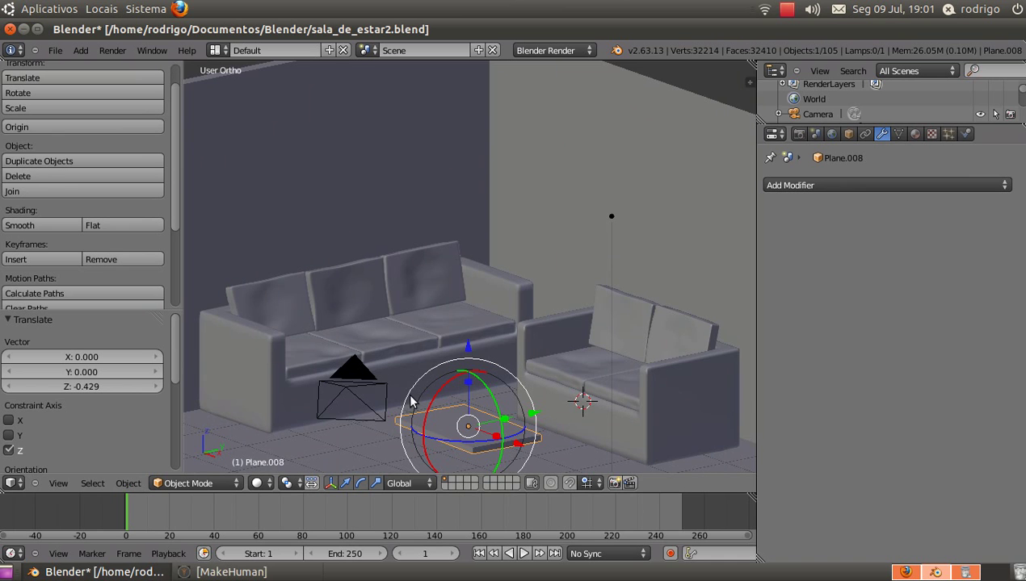
middle_click_drag(418, 391, 401, 287, "shift")
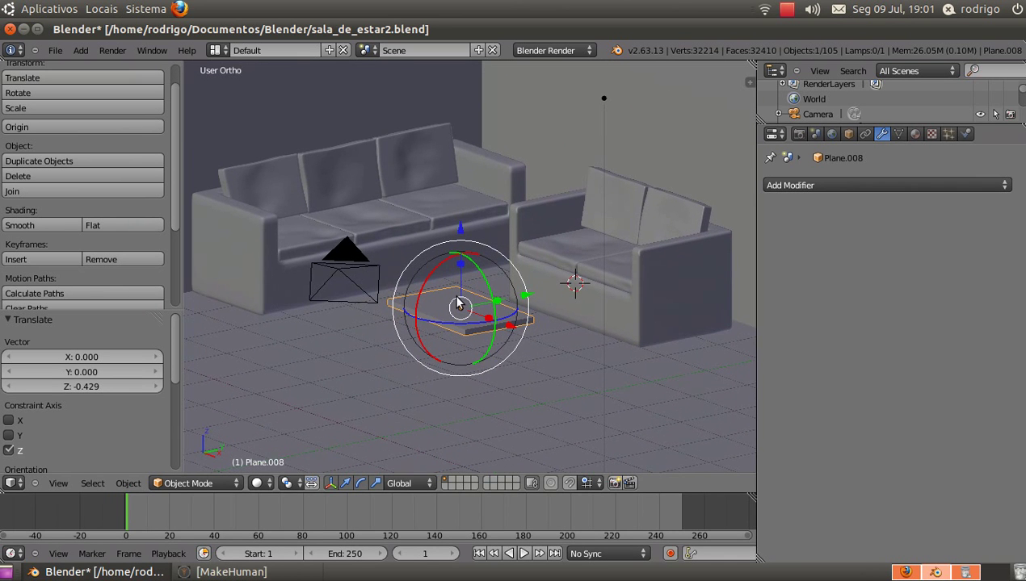
left_click_drag(525, 295, 542, 290)
middle_click_drag(542, 291, 439, 387)
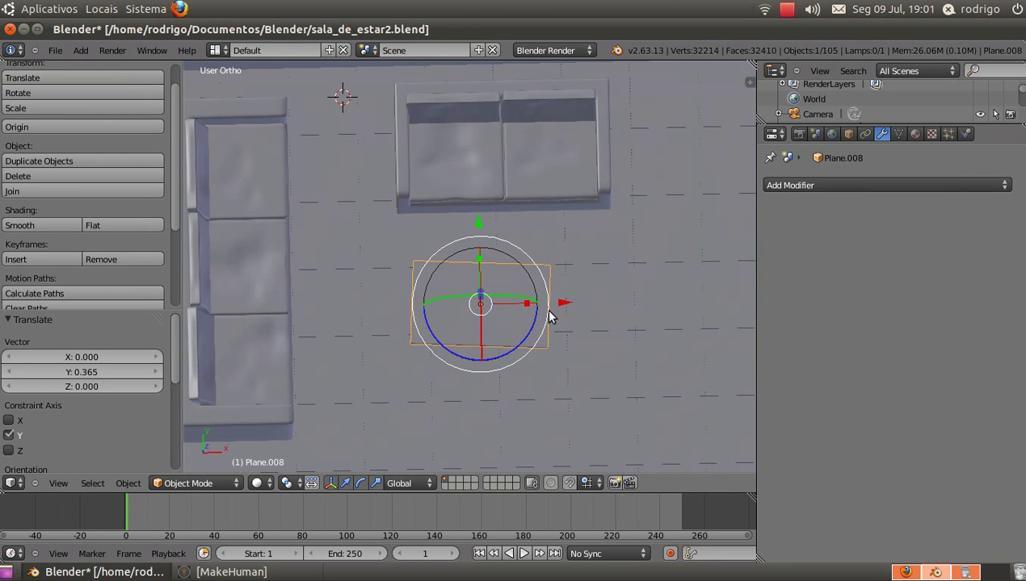
Clear the tabletop's rotation in top view, then shift it slightly along X and about -0.186 along Y
key("KP_7")
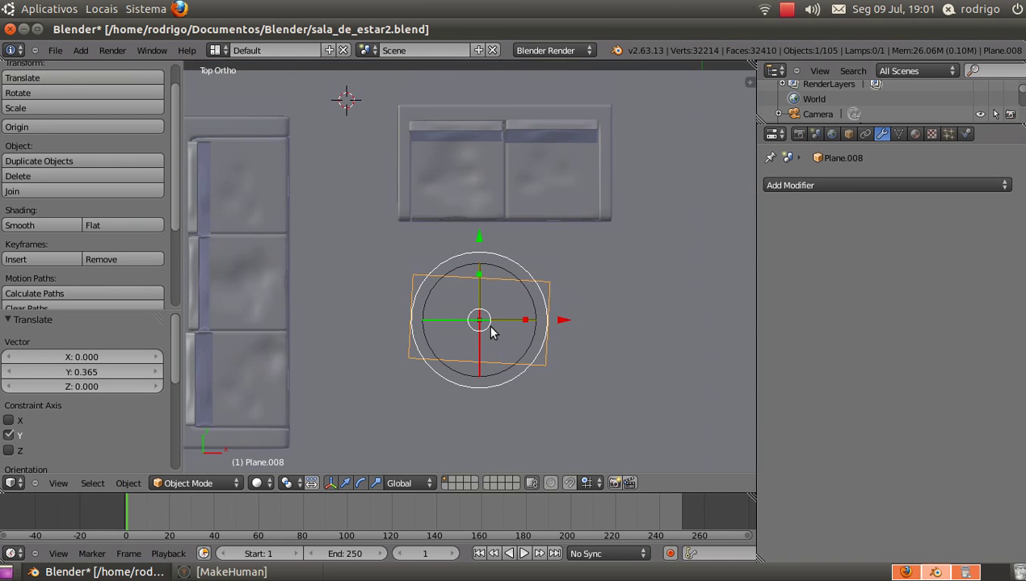
scroll(490, 327, "up", 5)
scroll(490, 326, "down", 6)
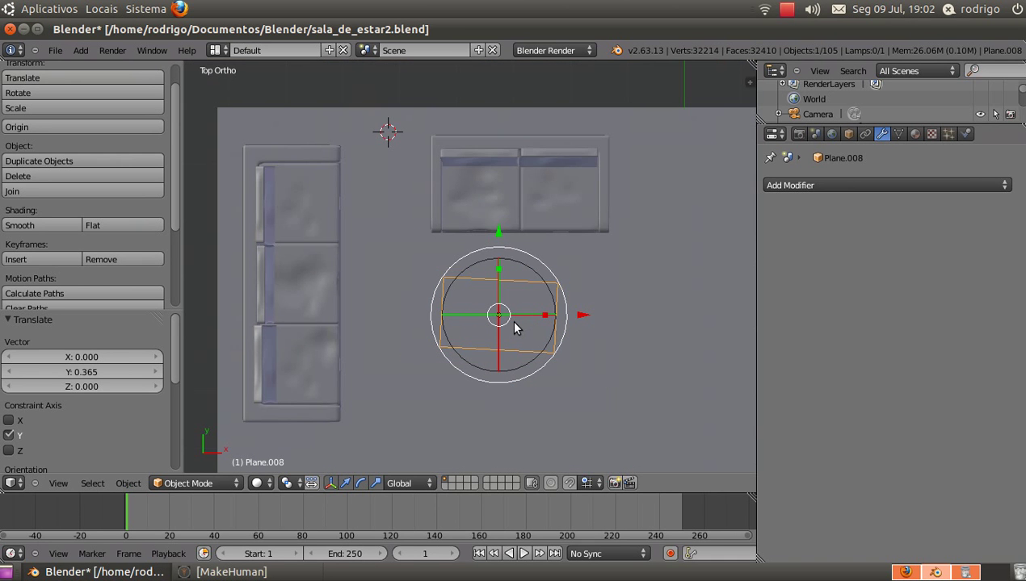
key("alt+r")
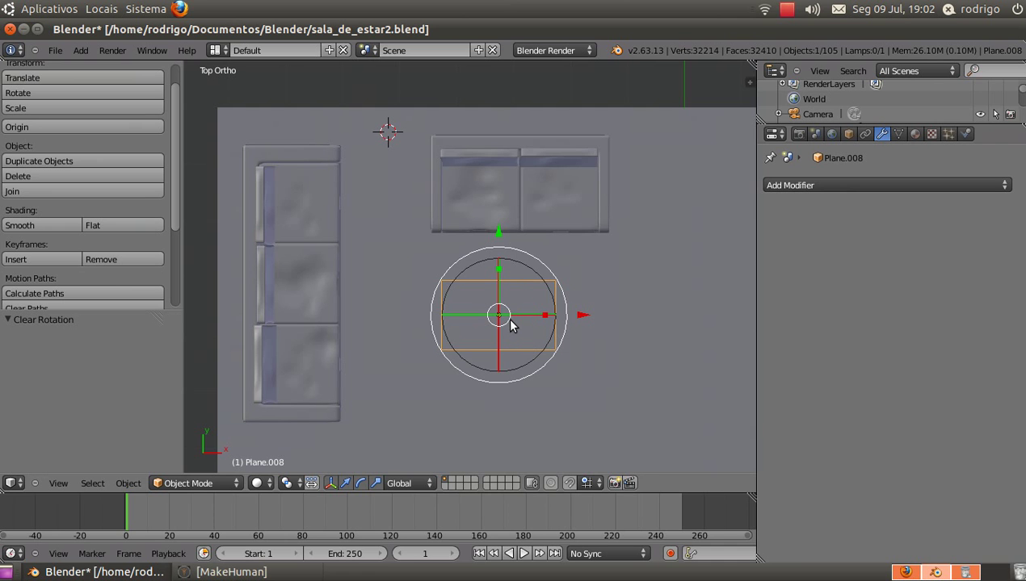
left_click_drag(579, 316, 602, 320)
left_click_drag(525, 231, 519, 254)
Cut a single edge loop across the middle of the tabletop slab, dividing its length in half
middle_click_drag(519, 253, 426, 248)
scroll(520, 361, "up", 4)
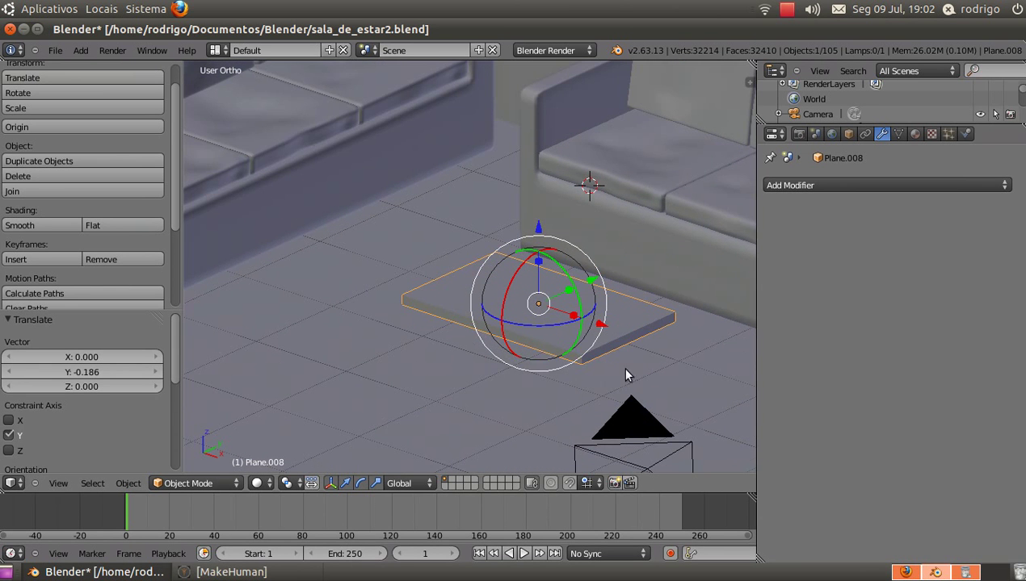
scroll(586, 350, "up", 4)
scroll(492, 323, "up", 3)
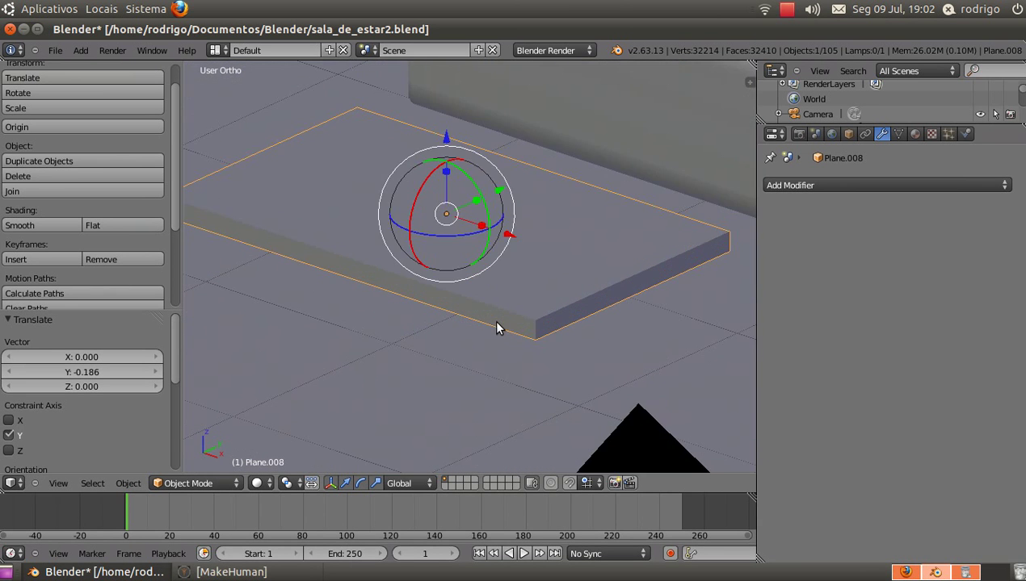
scroll(497, 328, "down", 2)
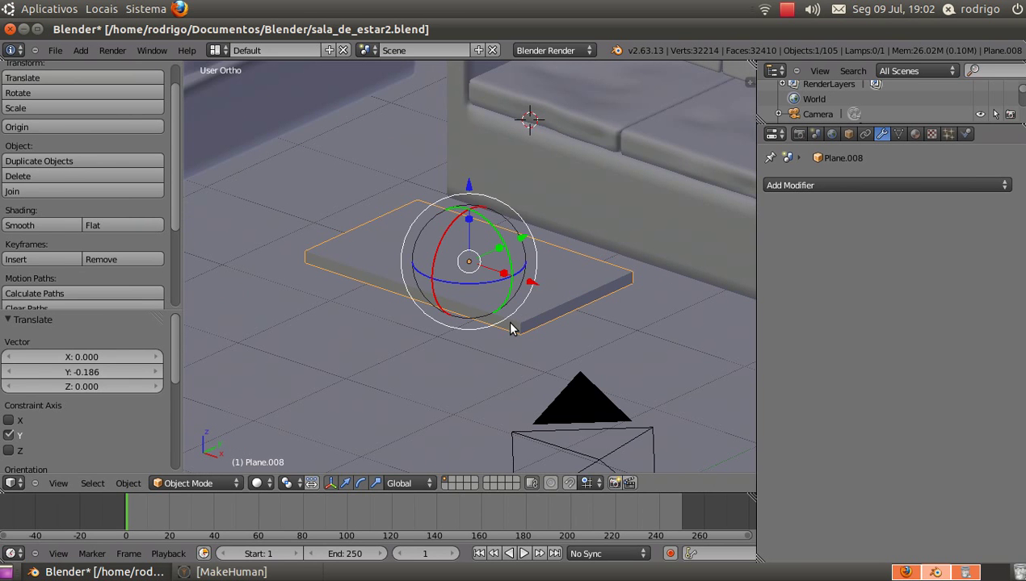
key("Tab")
key("Tab")
key("Tab")
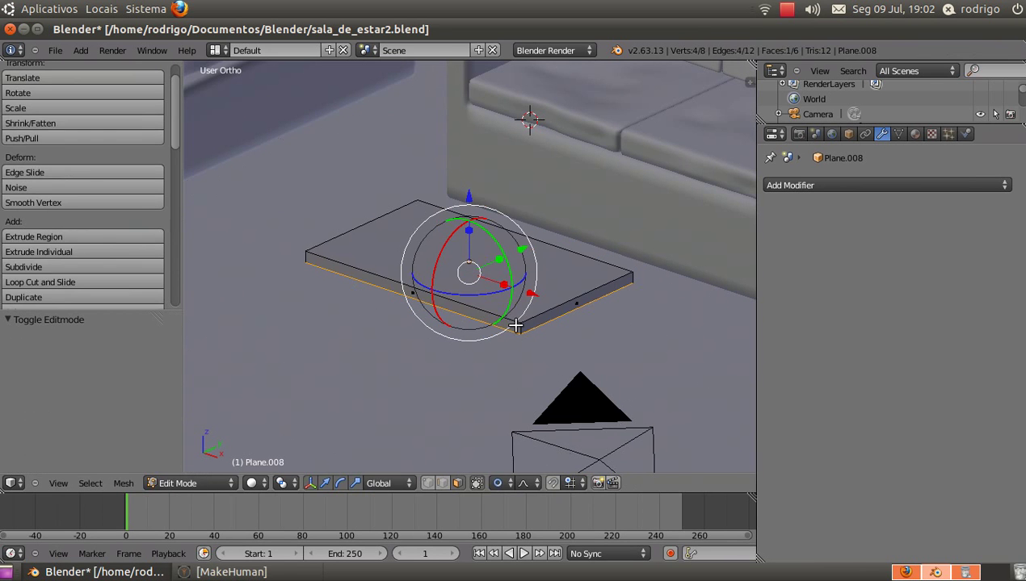
key("Tab")
key("Tab")
key("a")
key("a")
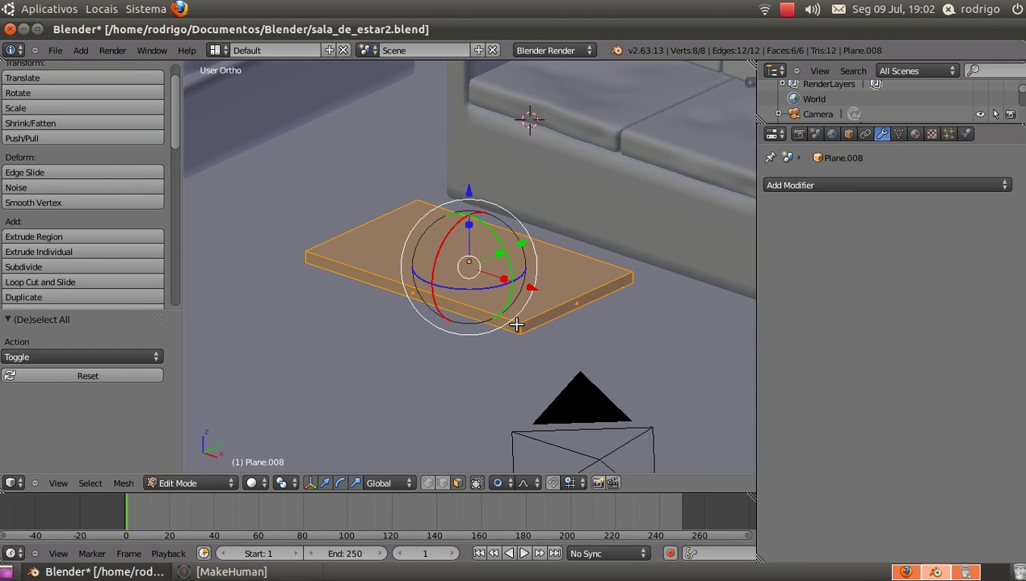
key("ctrl+r")
left_click(459, 306)
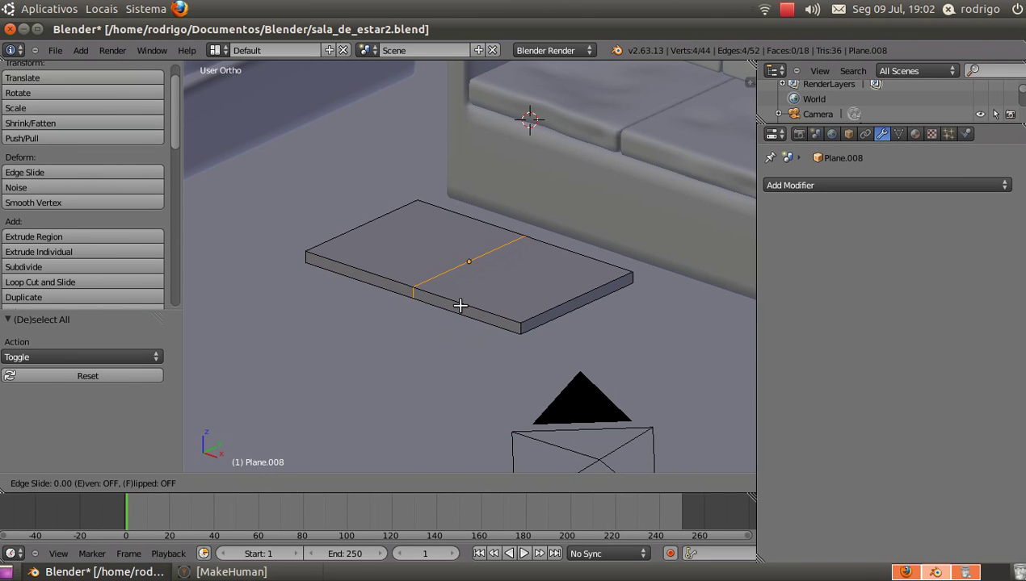
left_click(460, 306)
Make hidden vertices selectable and delete the four corner vertices at the tabletop's -X end, leaving only the +X half
scroll(339, 286, "up", 4)
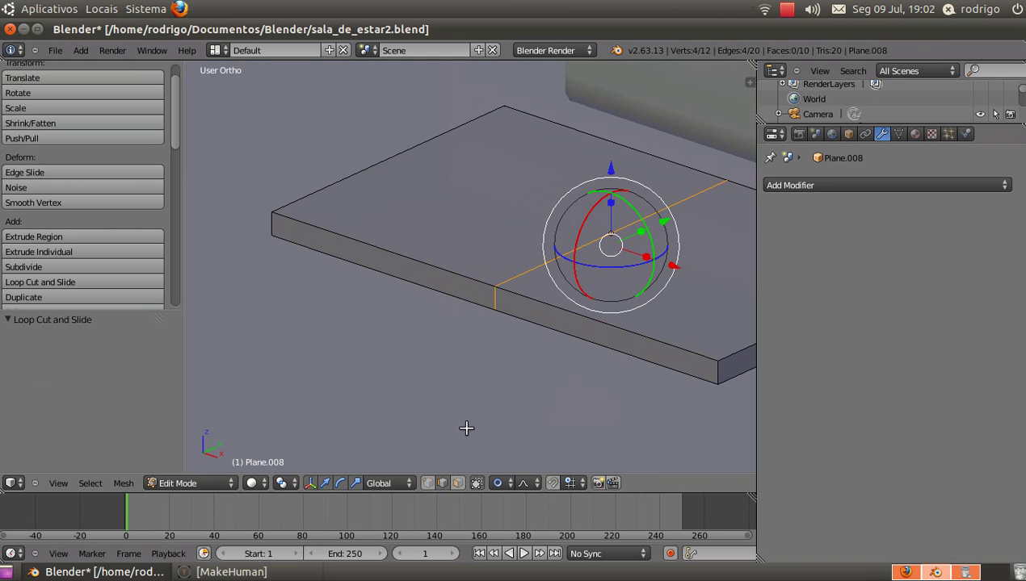
middle_click_drag(475, 485, 446, 471)
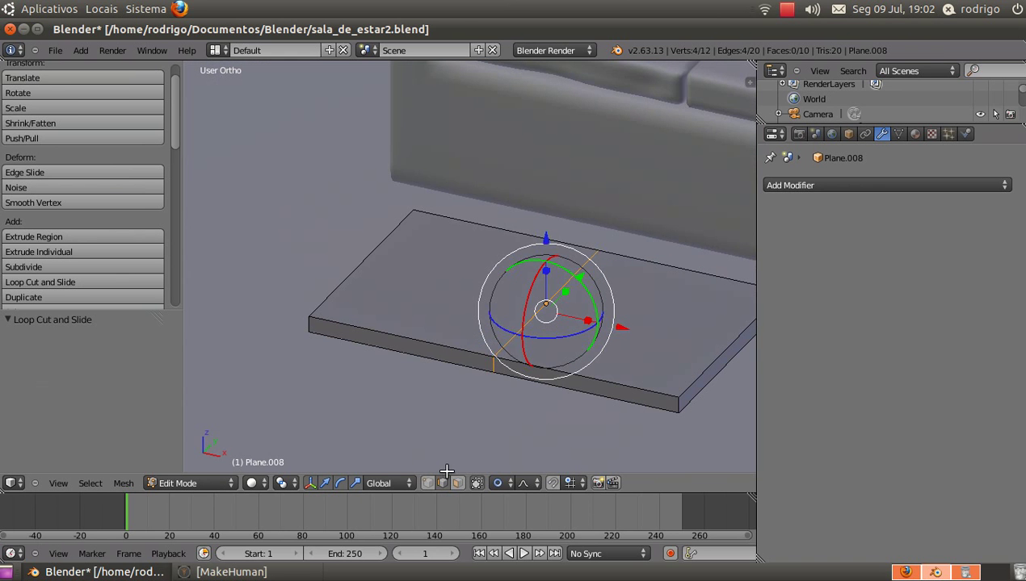
left_click(428, 483)
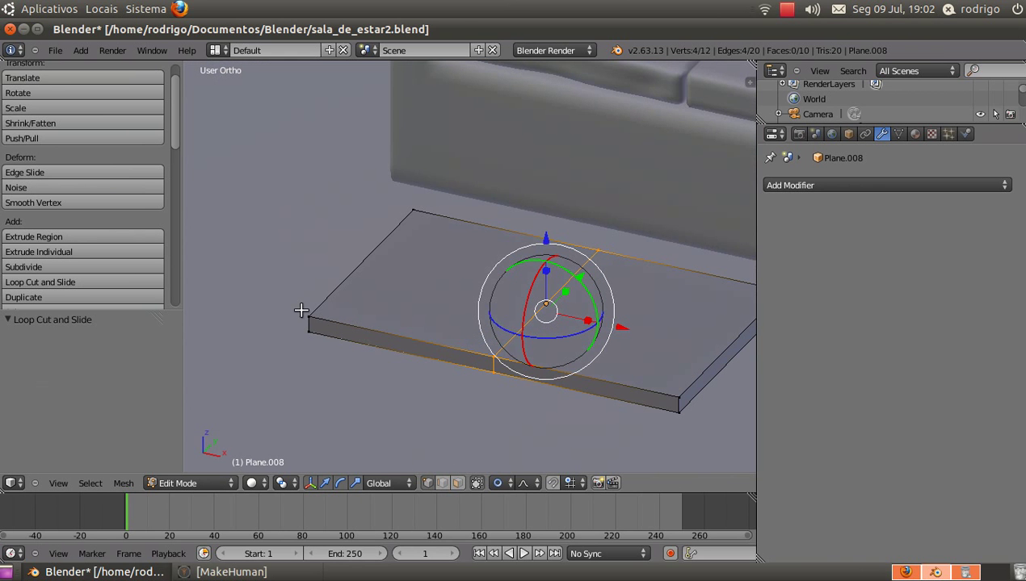
left_click(478, 484)
key("a")
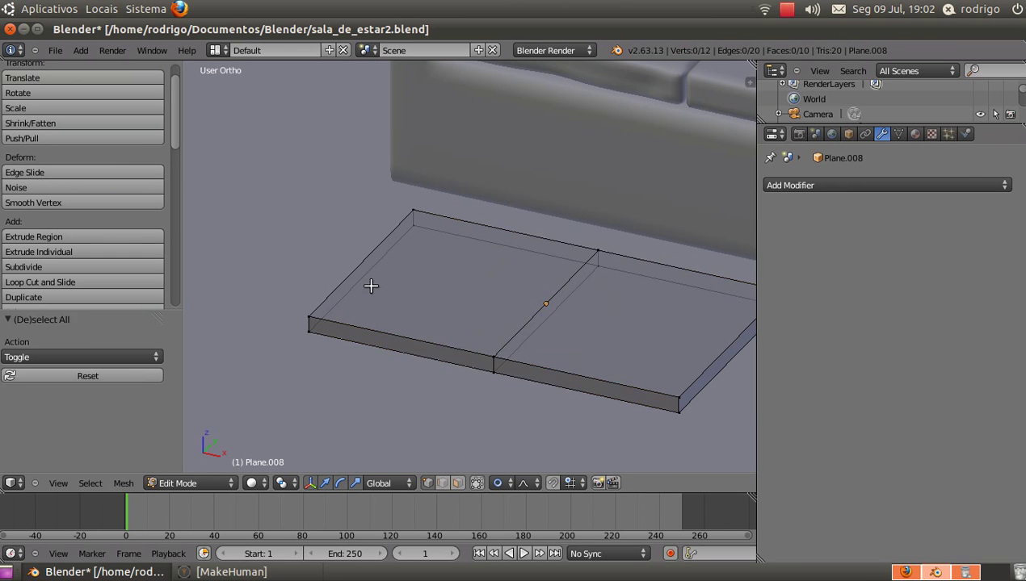
key("c")
left_click(414, 210)
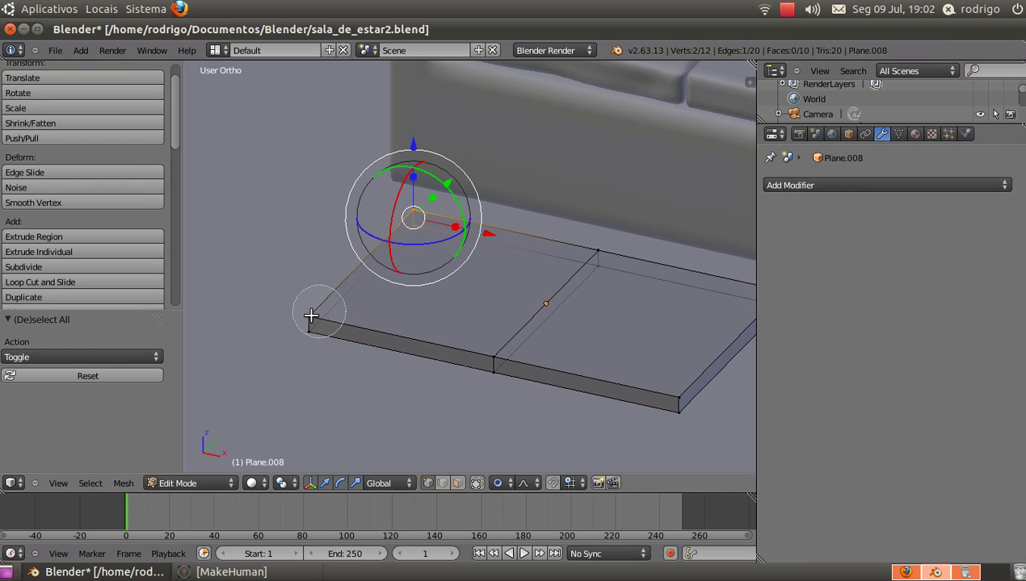
left_click(308, 319)
right_click(308, 318)
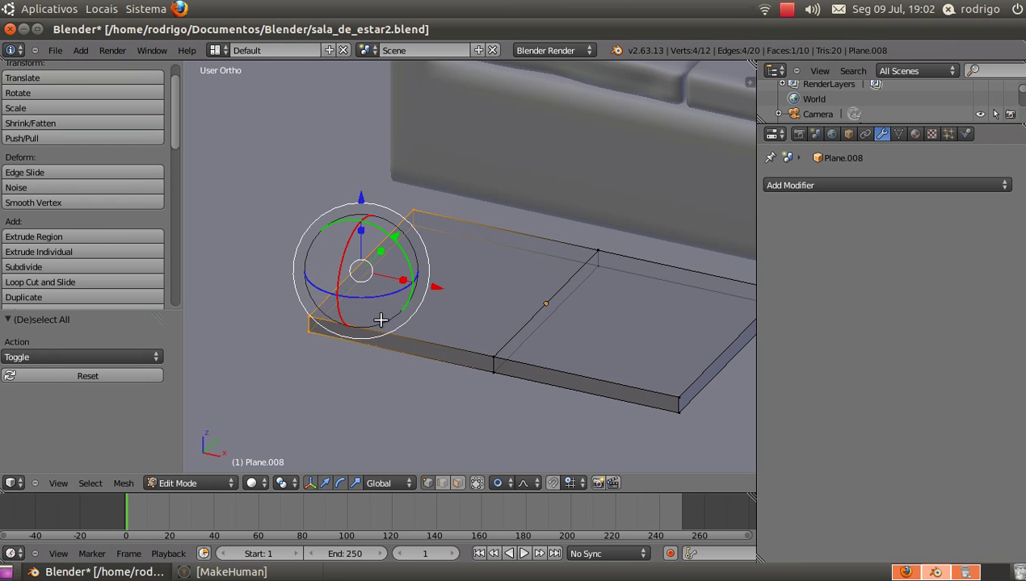
key("x")
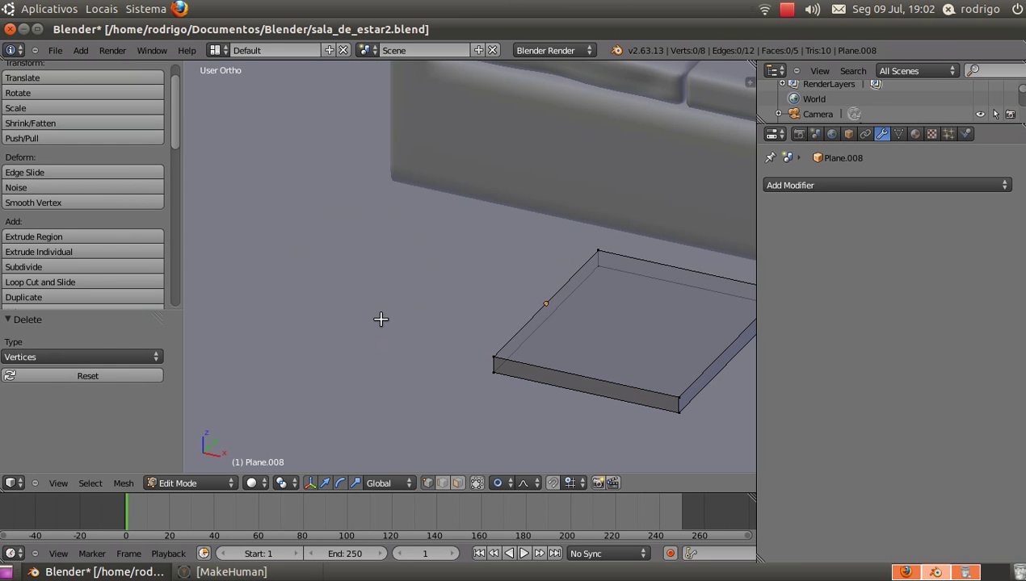
Add a Mirror modifier on the X axis with Clipping enabled to the remaining tabletop half
scroll(371, 247, "down", 3)
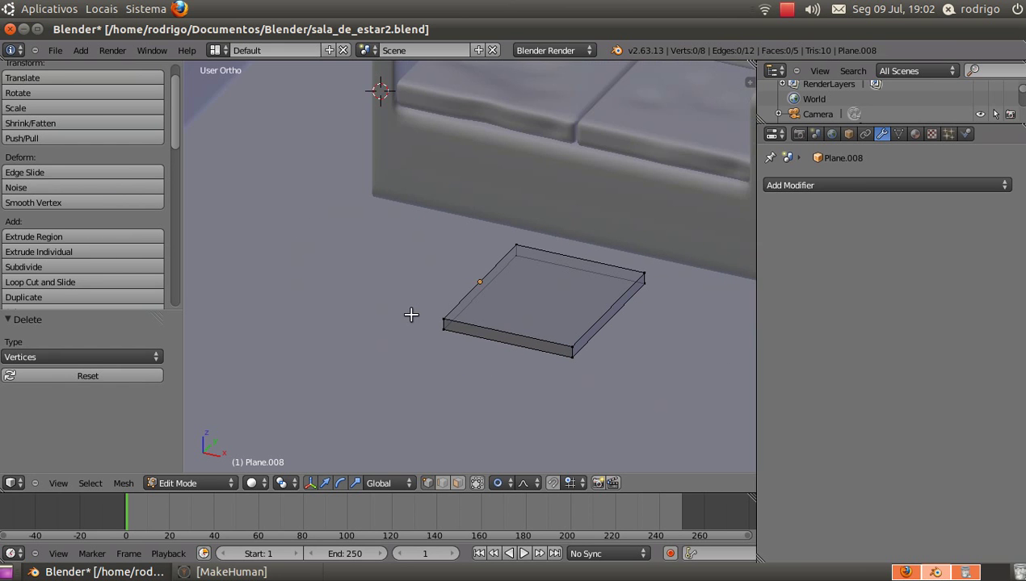
middle_click_drag(554, 279, 421, 177)
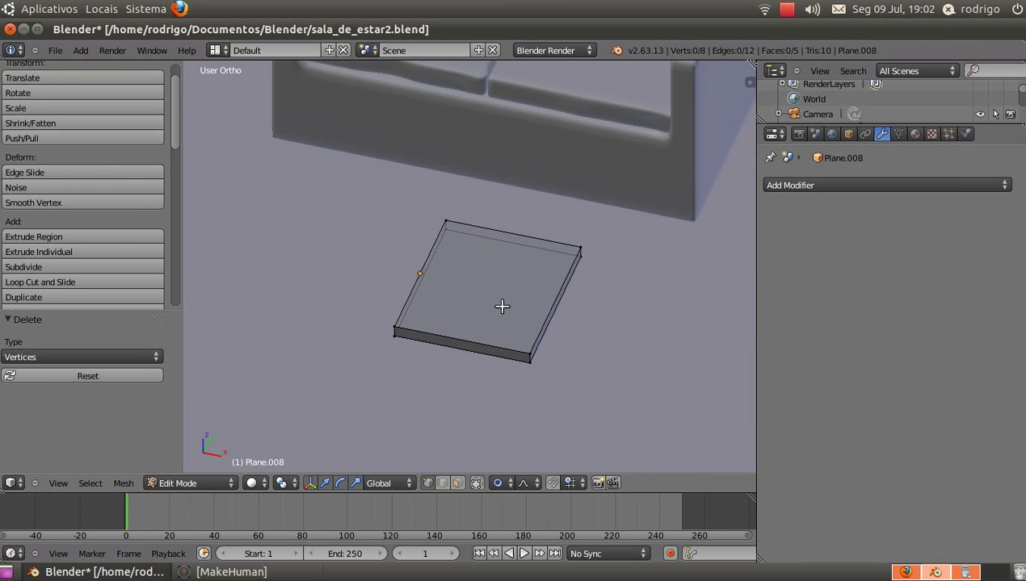
key("Tab")
middle_click_drag(478, 307, 529, 279)
scroll(529, 278, "up", 3)
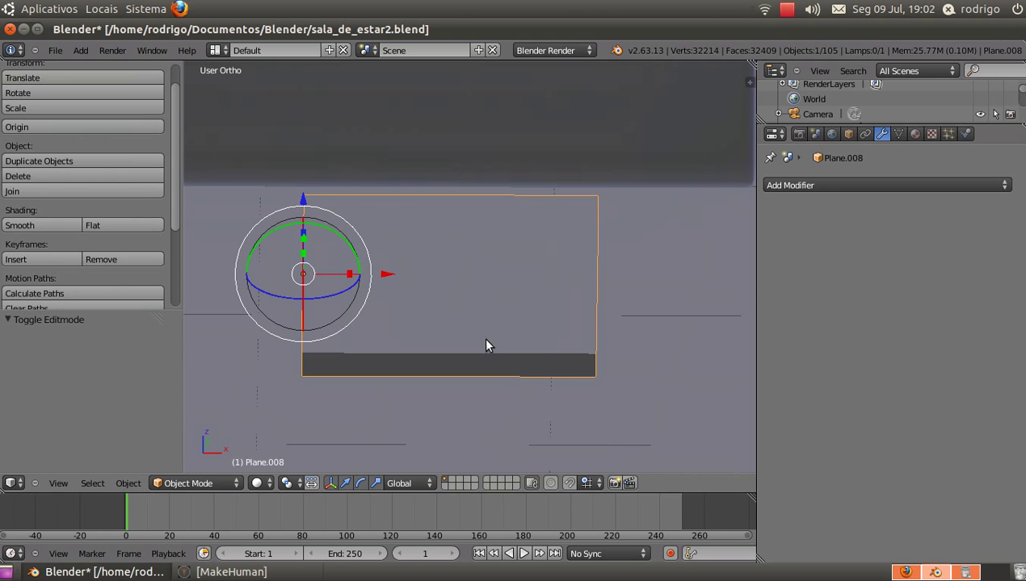
left_click(827, 186)
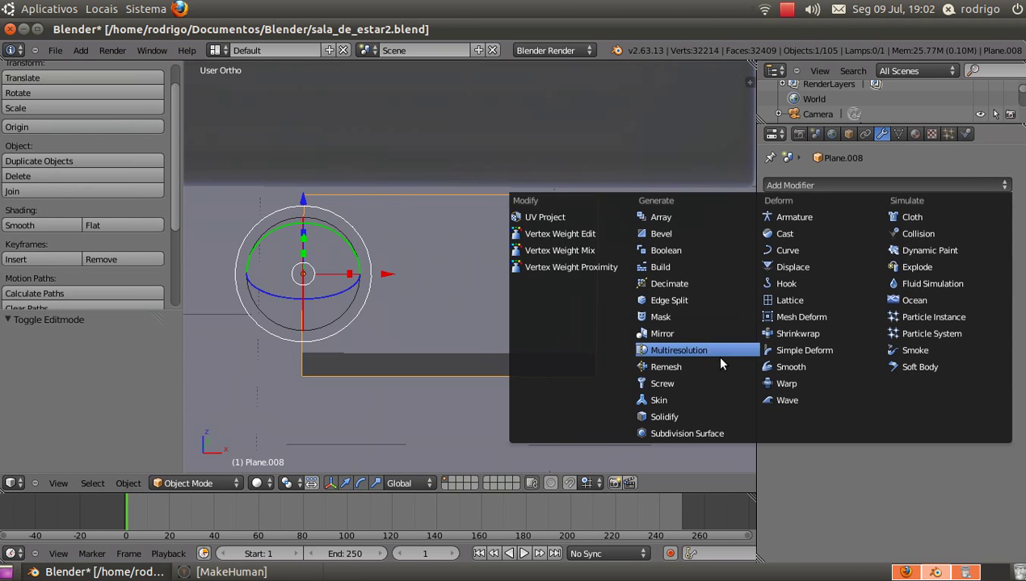
left_click(668, 331)
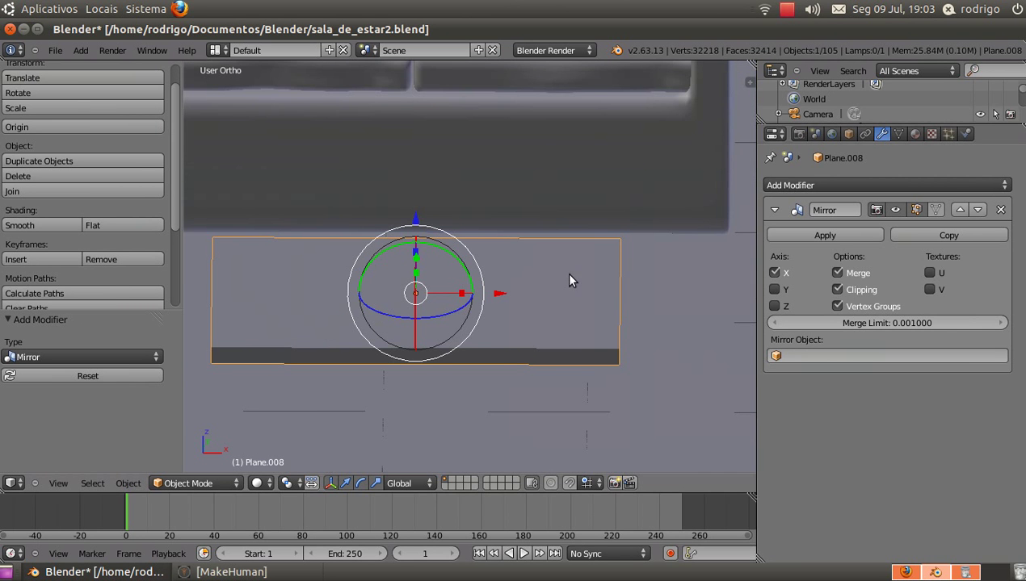
scroll(570, 275, "down", 1)
middle_click_drag(492, 299, 460, 307)
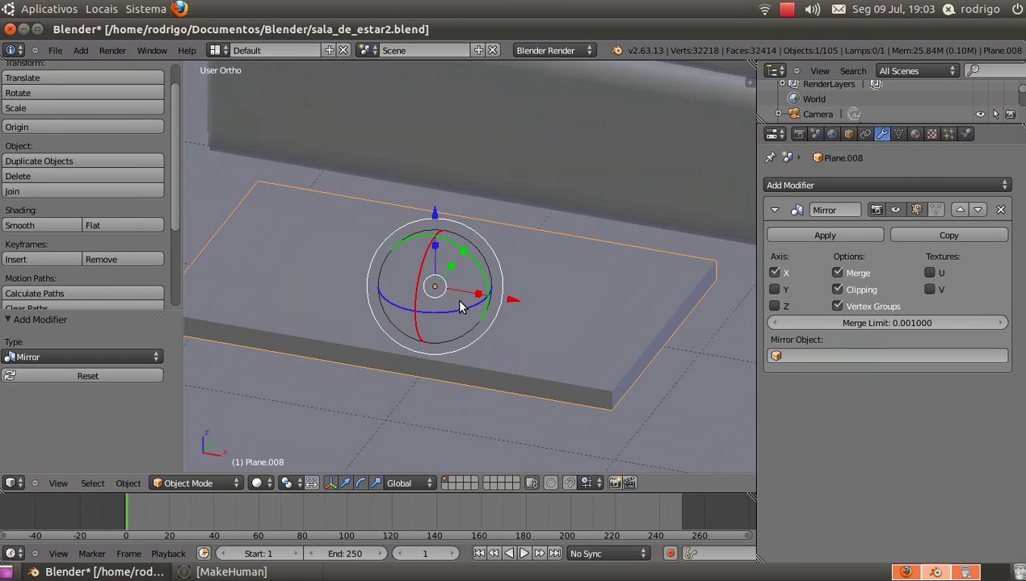
Cut an edge loop across the remaining tabletop half and slide it close to the outer +X end
key("Tab")
scroll(460, 306, "down", 2)
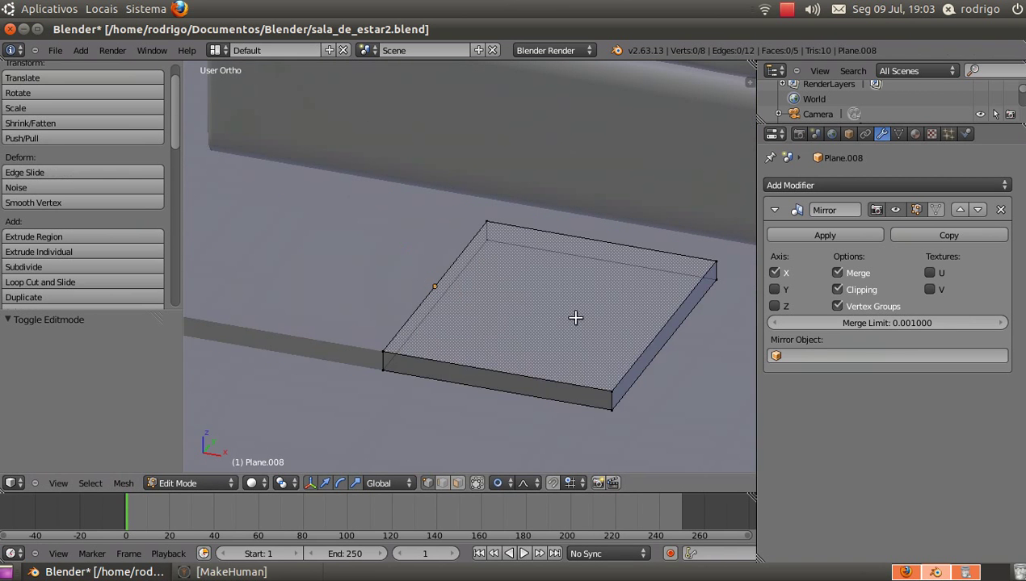
scroll(566, 323, "down", 2)
mouse_move(546, 336)
middle_mouse_down()
mouse_move(485, 332)
mouse_move(524, 327)
mouse_move(561, 367)
mouse_move(554, 337)
mouse_move(532, 330)
middle_mouse_up()
scroll(532, 330, "up", 1)
scroll(541, 343, "up", 3)
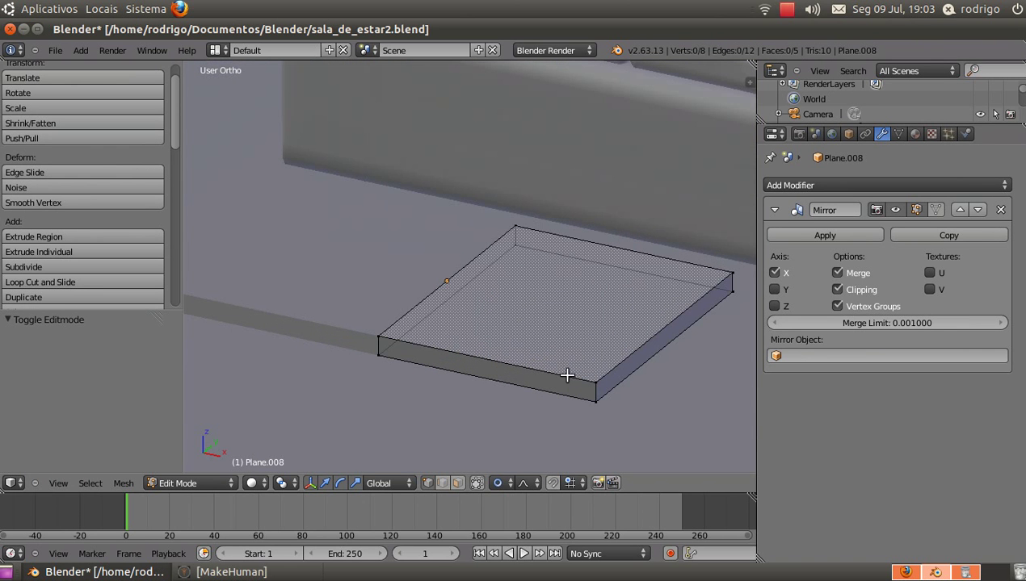
key("ctrl+r")
left_click(563, 362)
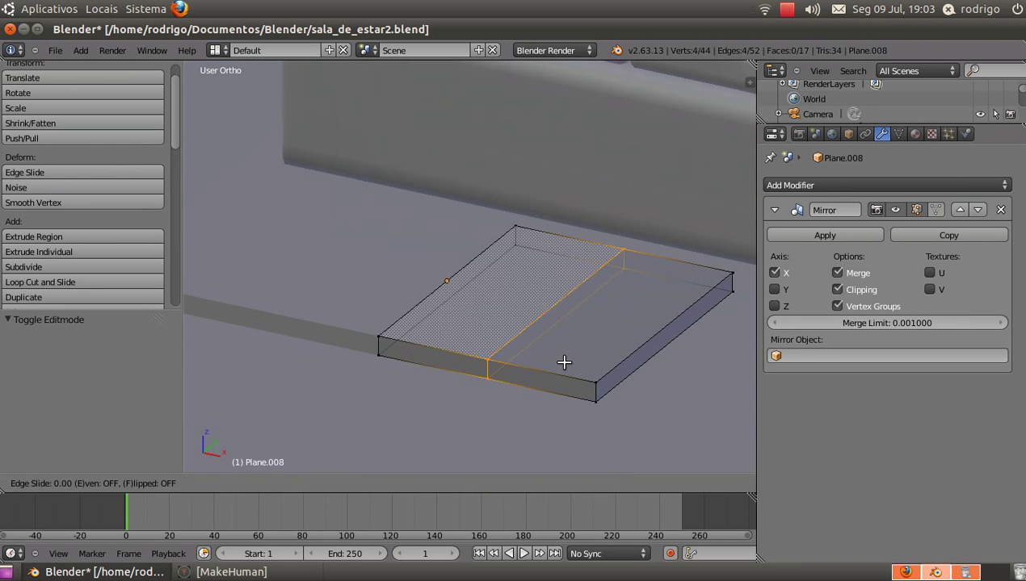
left_click(659, 382)
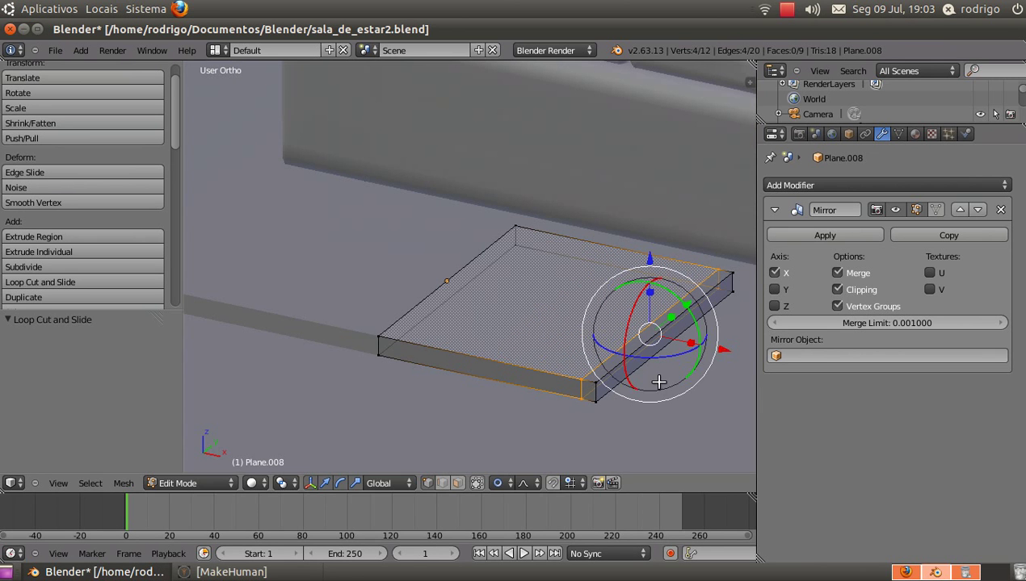
Add two lengthwise edge loops to the tabletop half and scale them about 2.69 along Y towards its long sides
key("ctrl+r")
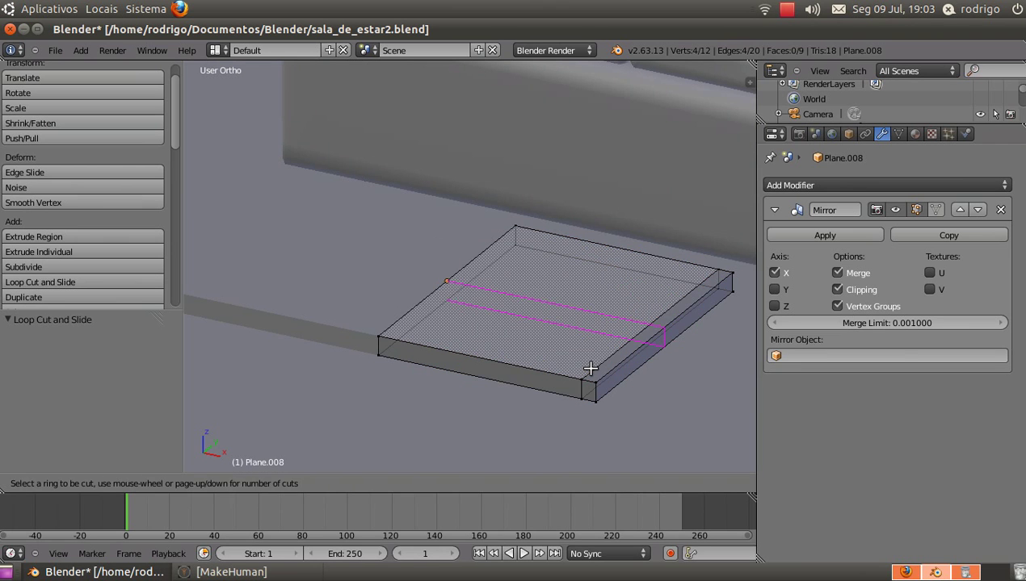
scroll(590, 368, "up", 1)
left_click(591, 368)
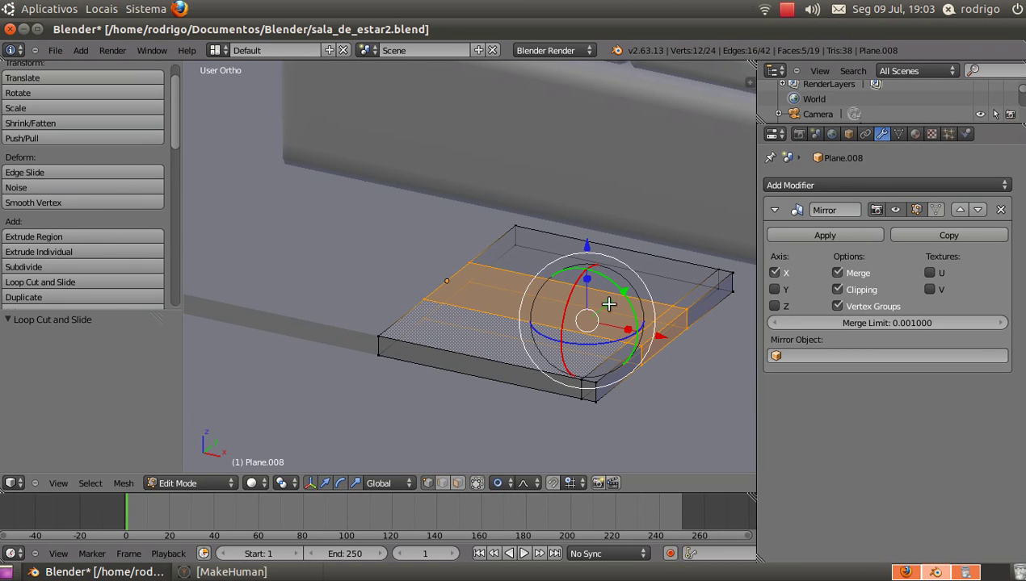
key("s")
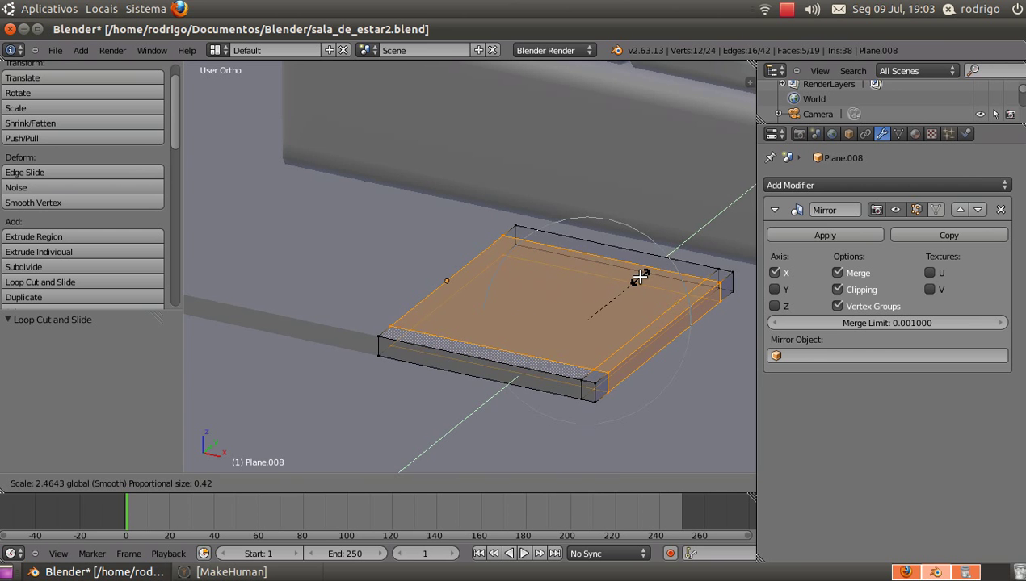
left_click(642, 275)
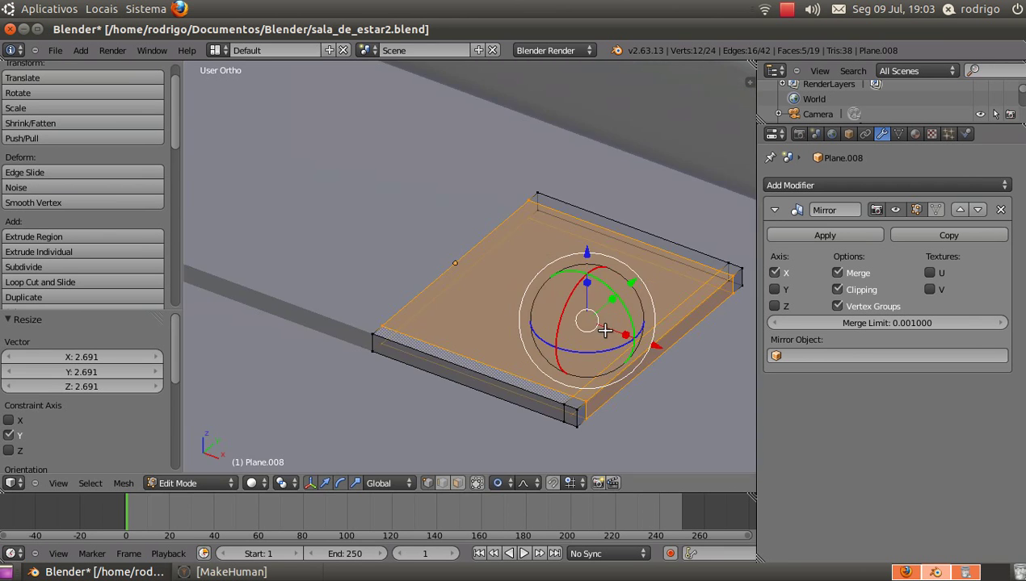
Switch to face selection in wireframe and select only the underside face of one small outer corner block of the tabletop
mouse_move(604, 331)
middle_mouse_down()
mouse_move(584, 389)
mouse_move(618, 285)
mouse_move(575, 323)
mouse_move(593, 319)
middle_mouse_up()
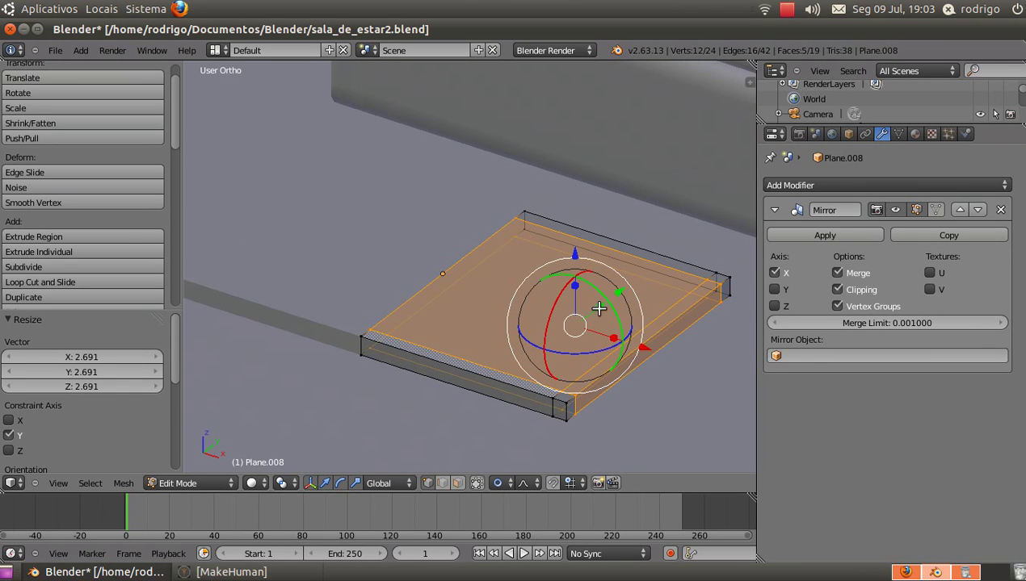
scroll(597, 309, "up", 2)
middle_click_drag(621, 385, 565, 343)
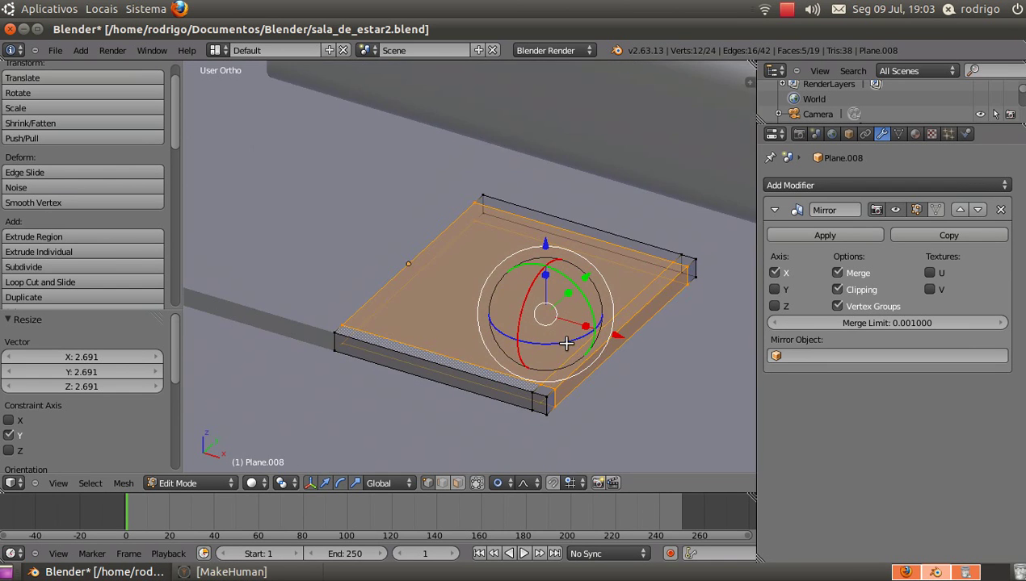
scroll(566, 366, "up", 4)
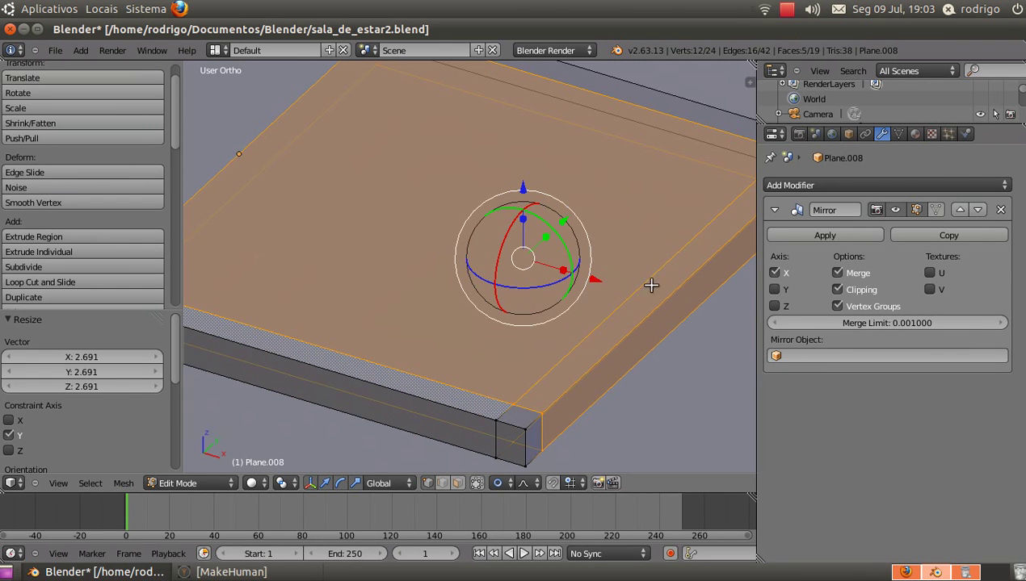
middle_click_drag(695, 224, 545, 252, "shift")
middle_click_drag(608, 256, 492, 239)
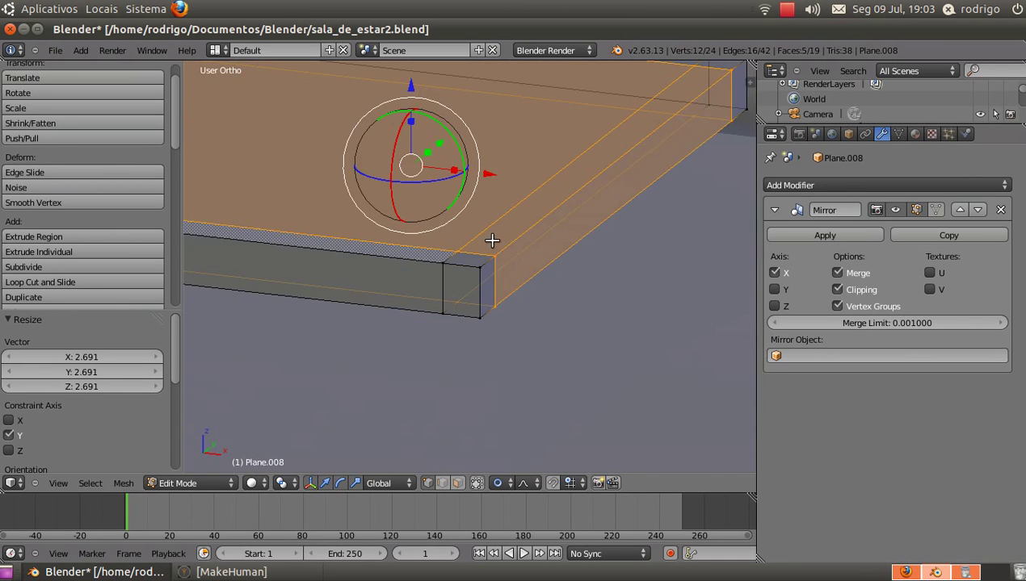
key("Tab")
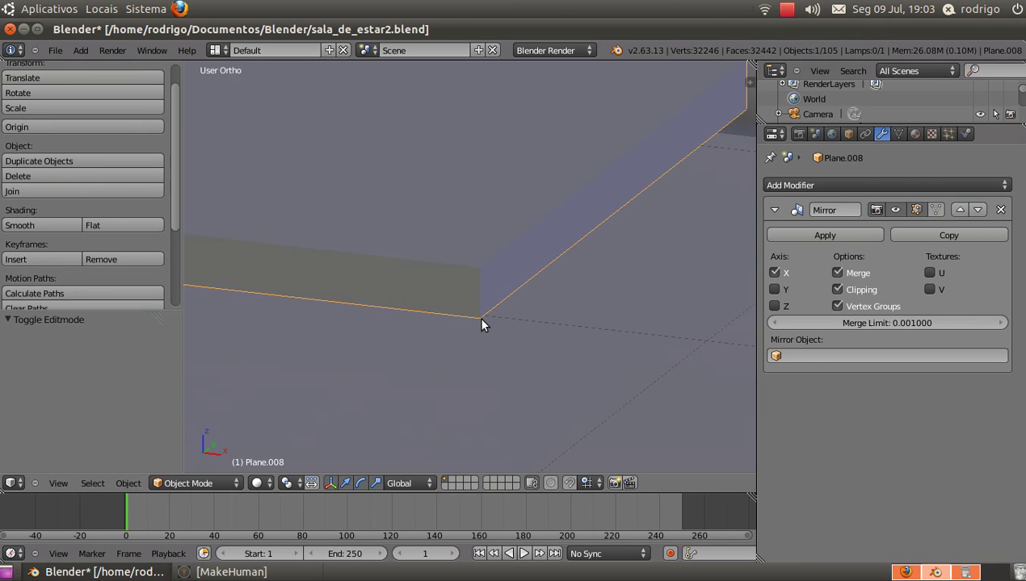
key("Tab")
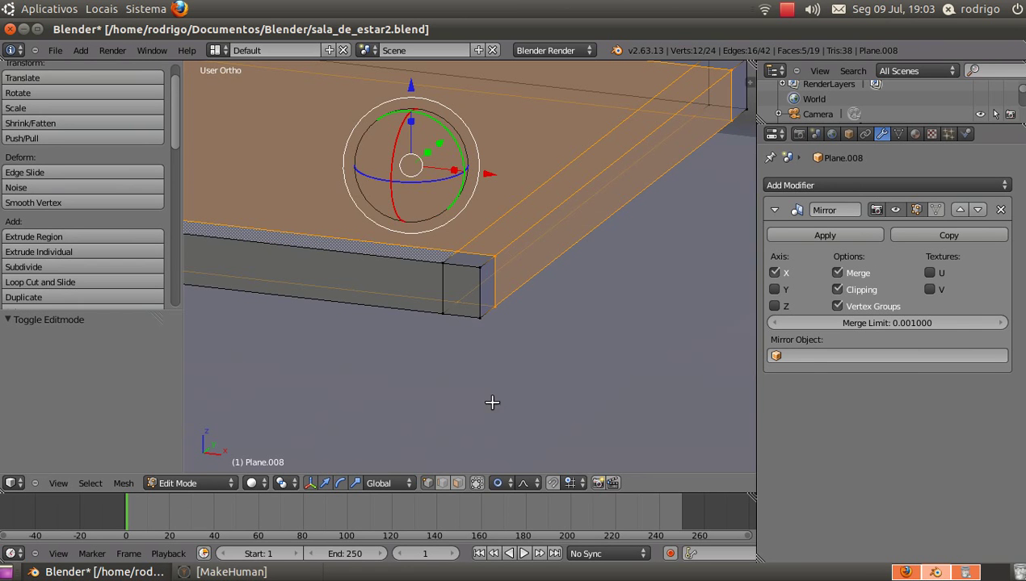
left_click(477, 483)
mouse_move(485, 260)
middle_mouse_down()
mouse_move(485, 245)
mouse_move(474, 282)
mouse_move(502, 121)
mouse_move(488, 315)
middle_mouse_up()
key("z")
scroll(474, 236, "down", 1)
key("a")
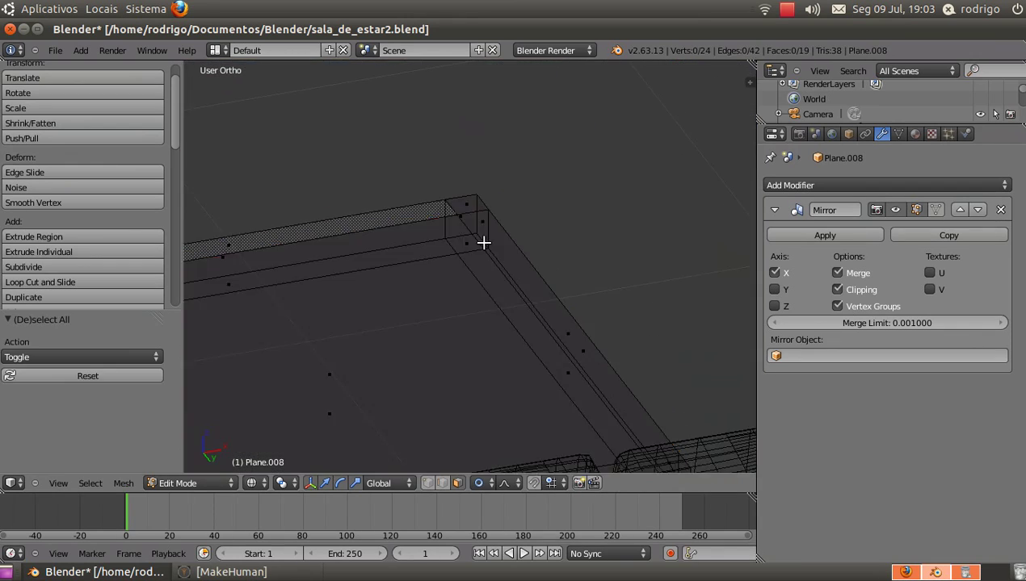
scroll(483, 240, "up", 3)
right_click(458, 245)
scroll(476, 240, "down", 2)
mouse_move(486, 238)
middle_mouse_down()
mouse_move(454, 251)
mouse_move(481, 236)
mouse_move(472, 241)
middle_mouse_up()
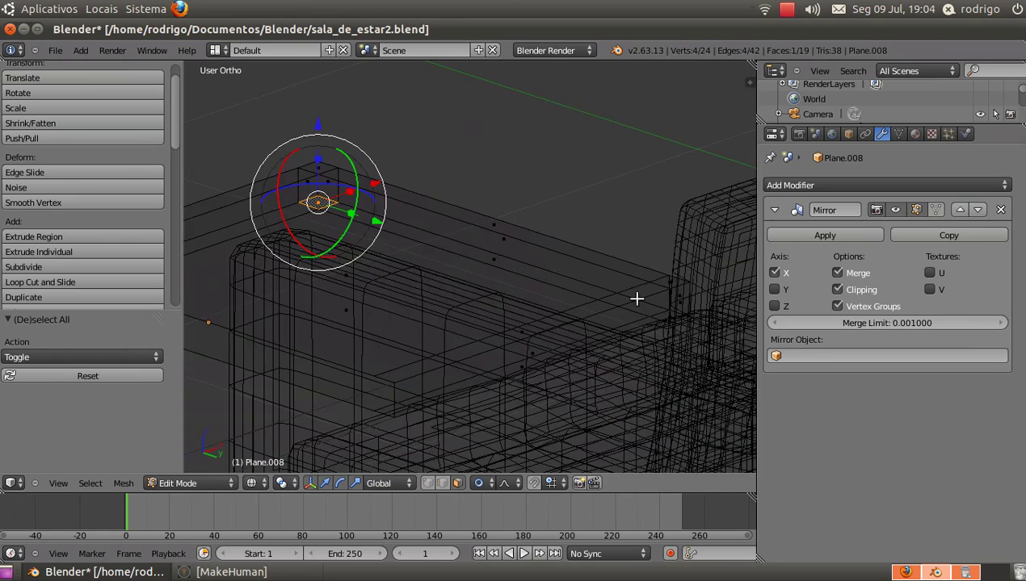
middle_click_drag(636, 299, 549, 288)
scroll(551, 335, "up", 4)
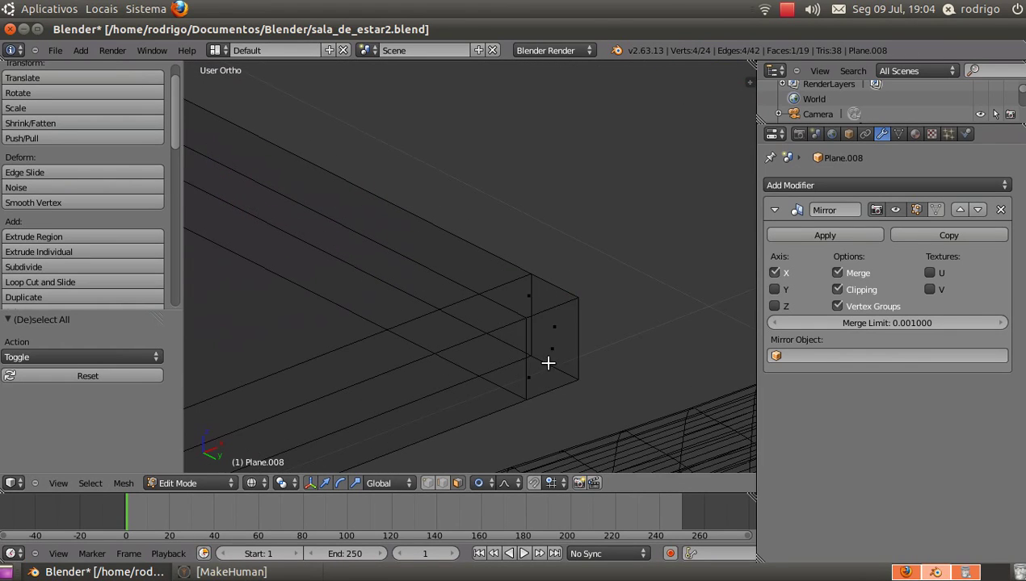
right_click(549, 364, "shift")
scroll(546, 347, "down", 4)
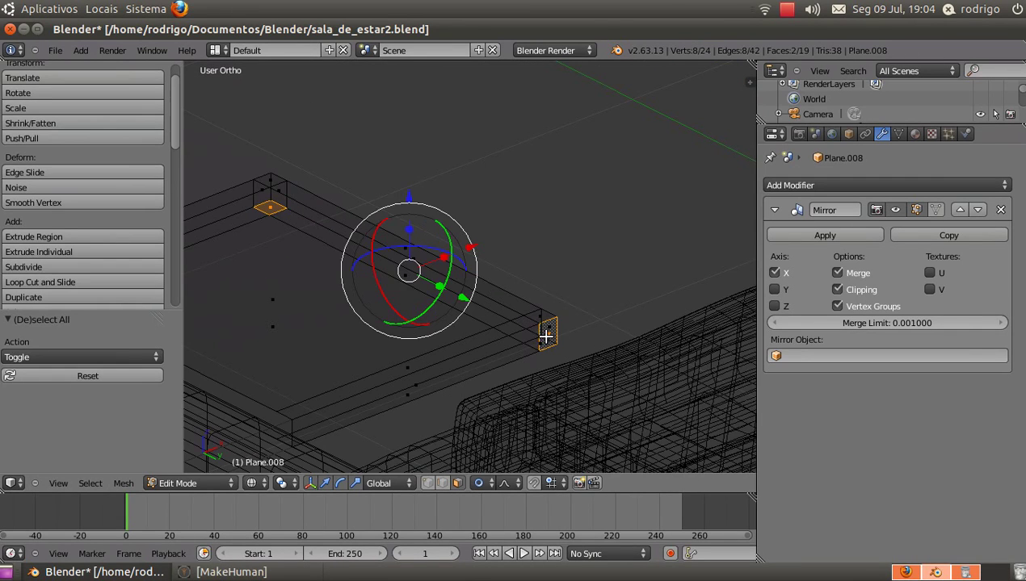
right_click(546, 336, "shift")
Add the underside face of the other outer corner block to the selection, leaving out its side face
mouse_move(546, 336)
middle_mouse_down()
mouse_move(437, 354)
mouse_move(456, 365)
mouse_move(492, 296)
middle_mouse_up()
scroll(492, 330, "down", 1)
key("z")
scroll(516, 208, "down", 5)
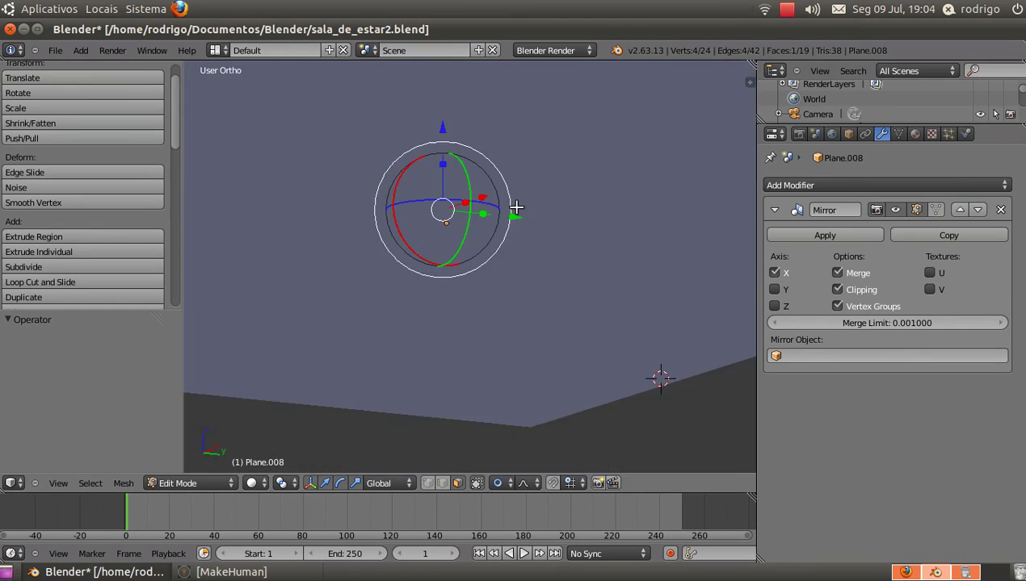
middle_click_drag(516, 207, 313, 330)
key("z")
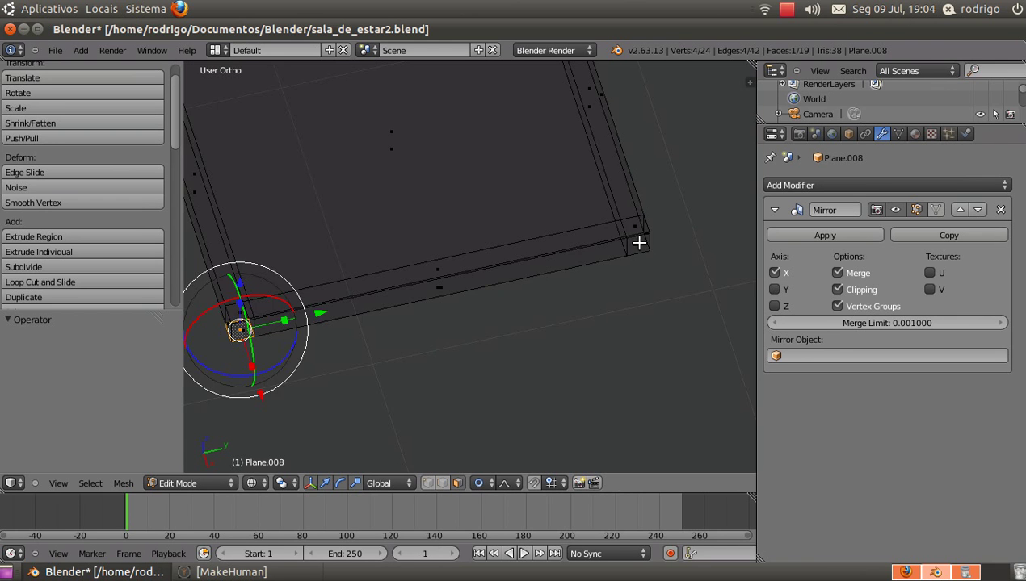
scroll(638, 244, "up", 4)
right_click(634, 256)
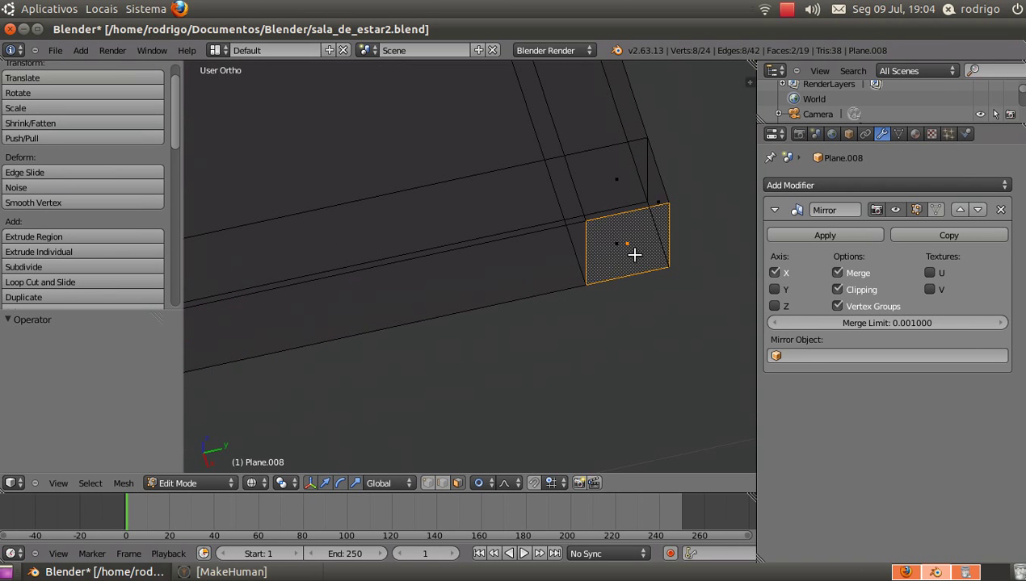
right_click(634, 256, "shift")
scroll(633, 255, "up", 6)
right_click(601, 203, "shift")
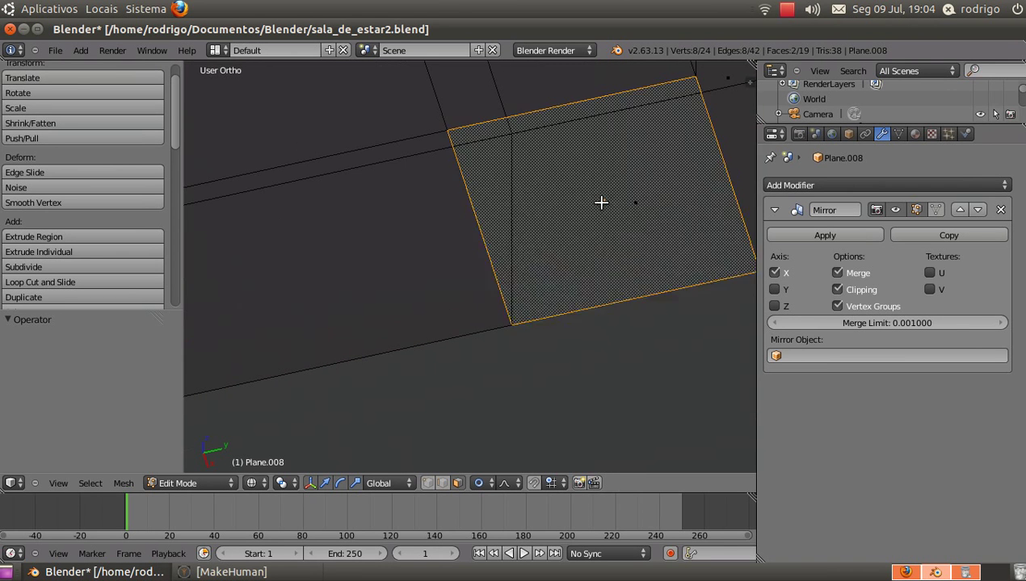
Extrude the two selected corner faces about 0.756 downward along Z to form the table legs
scroll(601, 203, "down", 6)
middle_click_drag(590, 228, 636, 174)
scroll(630, 189, "down", 3)
key("e")
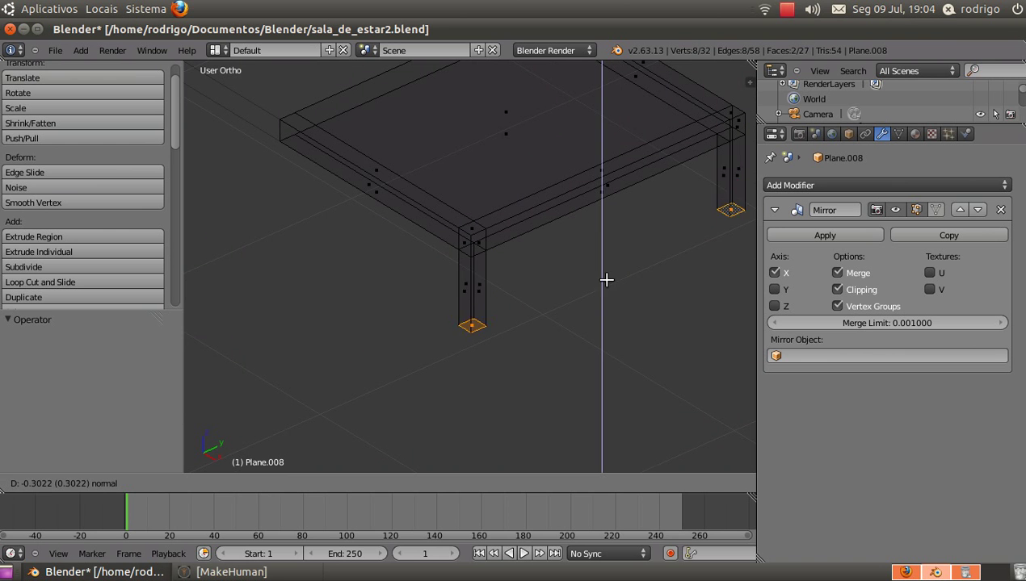
left_click(603, 391)
scroll(442, 266, "down", 5)
scroll(485, 309, "up", 2)
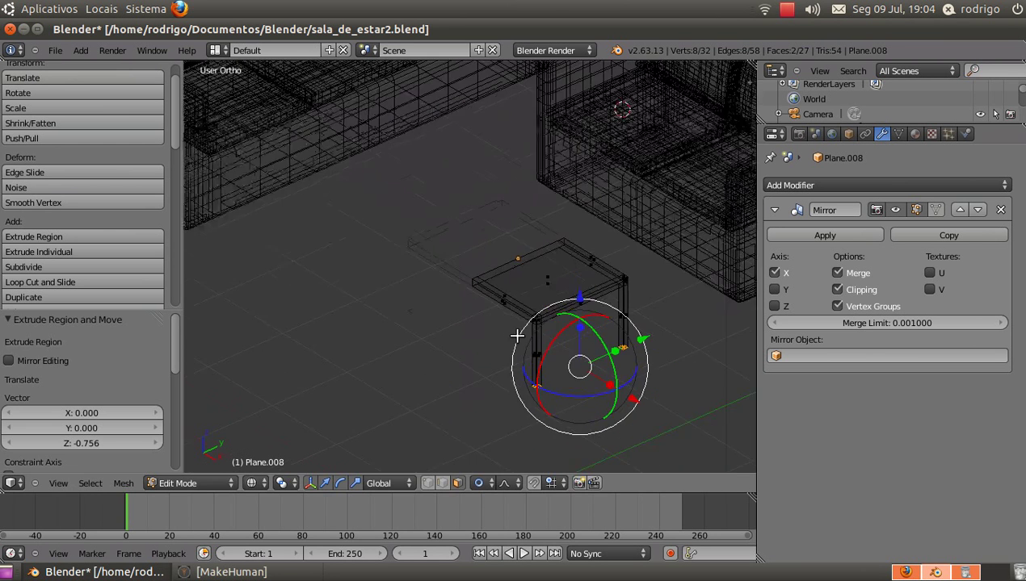
Check the mirrored four-legged table in Object Mode, then resume editing it in solid shading
key("Tab")
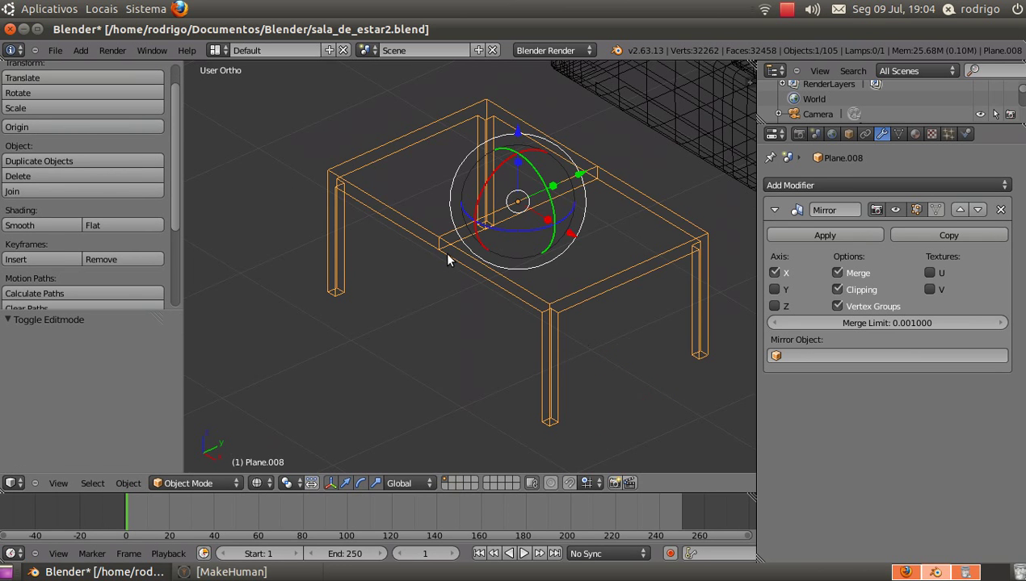
middle_click_drag(513, 349, 586, 332)
key("Tab")
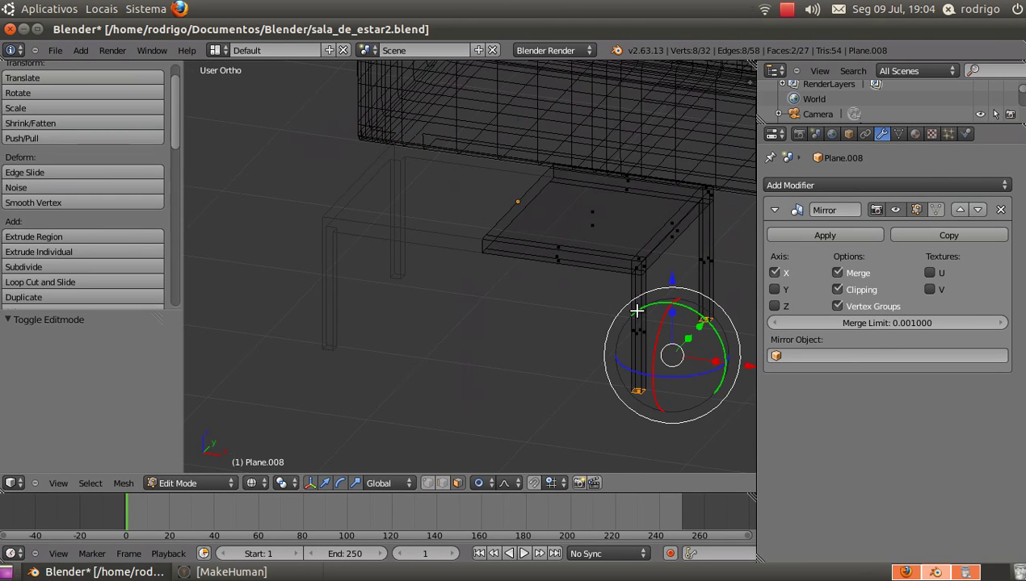
middle_click_drag(636, 311, 506, 313, "shift")
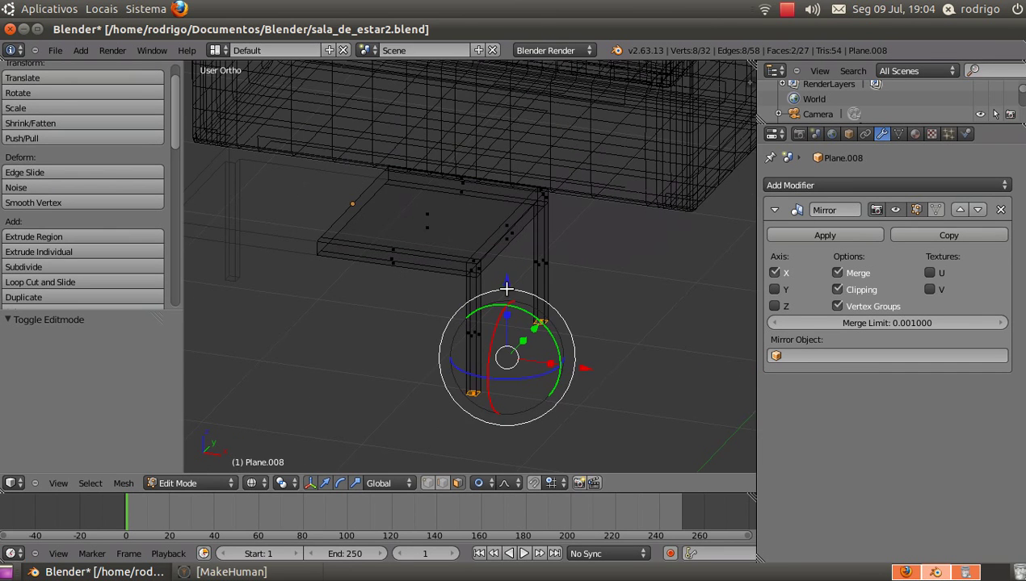
key("z")
Turn off proportional editing and raise the bottom faces of the legs about 0.27 along Z
left_click_drag(508, 289, 511, 257)
key("ctrl+z")
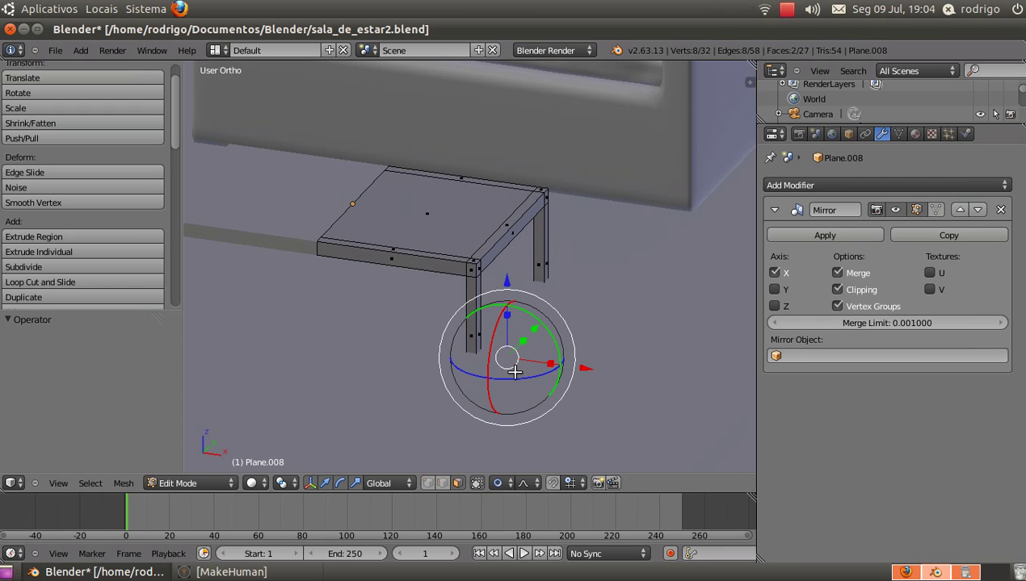
left_click(509, 482)
left_click(523, 467)
key("g")
key("z")
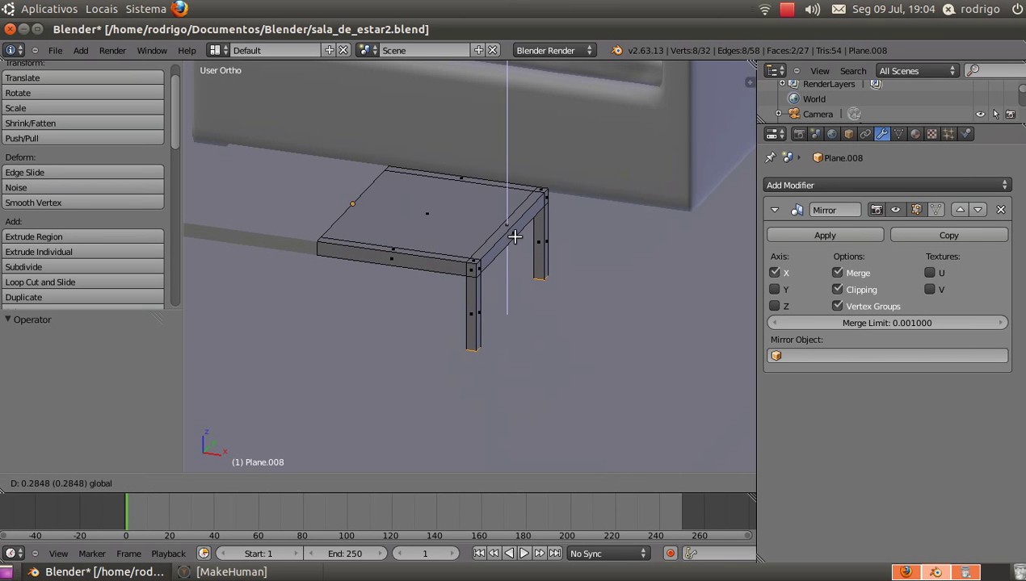
left_click(513, 236)
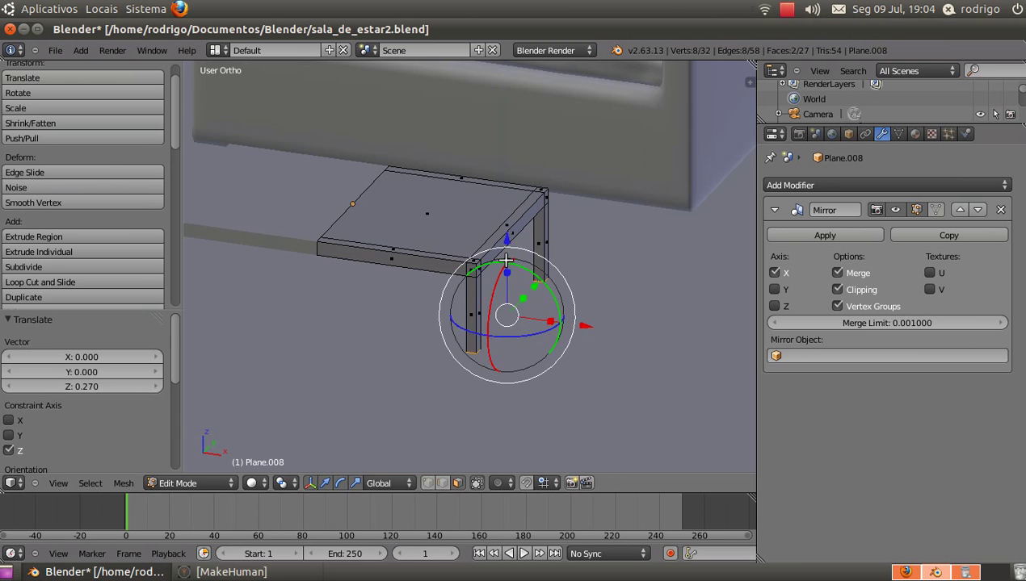
Leave Edit Mode and review the coffee table's shape and placement among the sofas and the whole room
scroll(485, 291, "down", 4)
mouse_move(458, 277)
middle_mouse_down()
mouse_move(464, 234)
mouse_move(485, 339)
mouse_move(483, 302)
mouse_move(454, 311)
mouse_move(447, 300)
mouse_move(472, 323)
mouse_move(401, 351)
mouse_move(409, 270)
mouse_move(465, 268)
mouse_move(467, 284)
middle_mouse_up()
scroll(483, 301, "up", 5)
key("Tab")
scroll(424, 244, "down", 5)
scroll(469, 283, "up", 2)
scroll(470, 281, "down", 4)
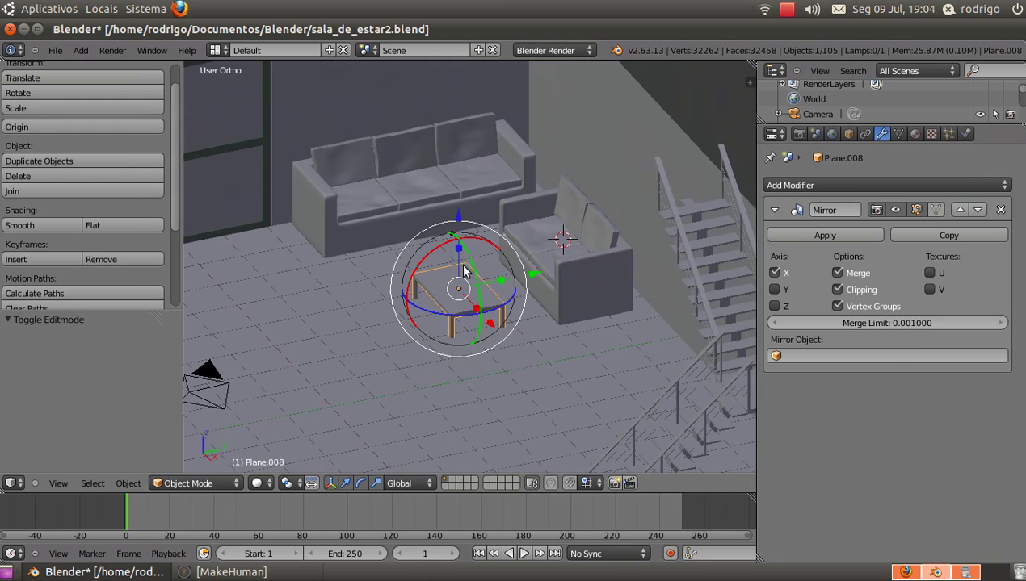
middle_click_drag(374, 188, 536, 260)
scroll(566, 251, "down", 3)
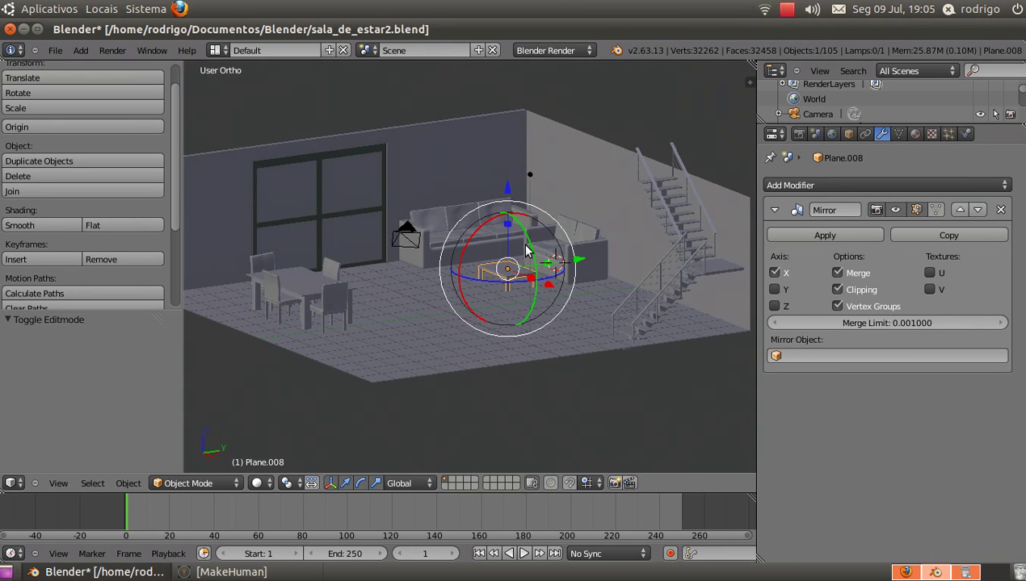
scroll(524, 251, "up", 3)
scroll(525, 251, "down", 3)
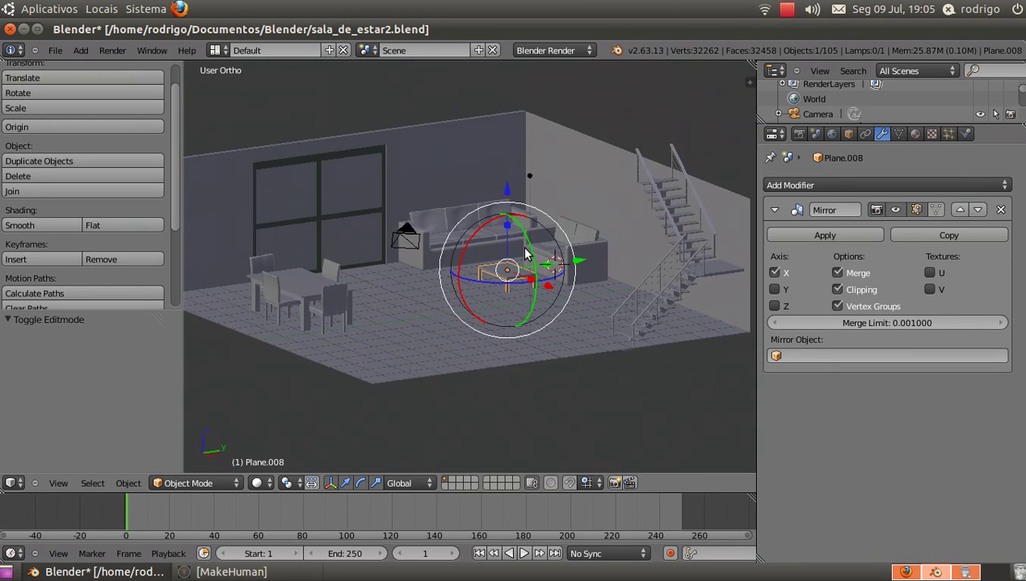